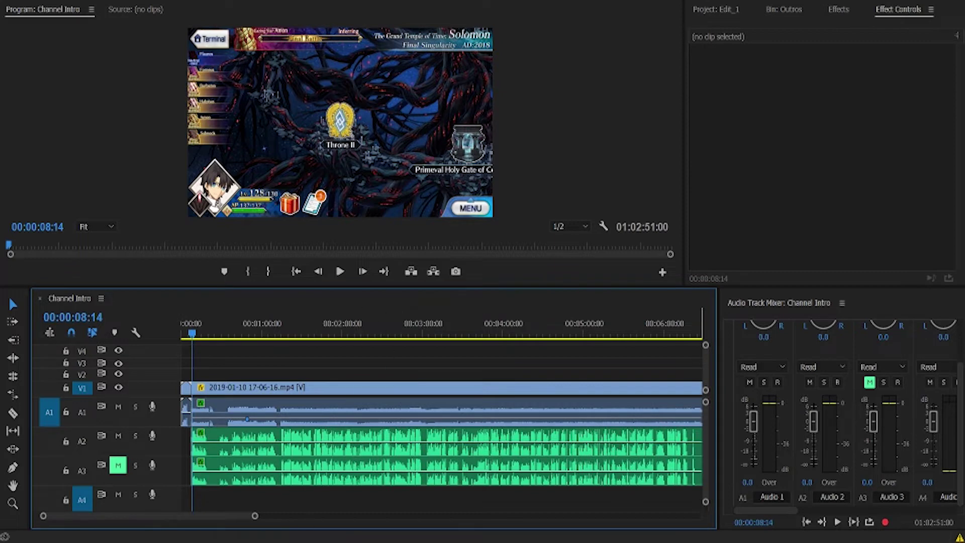
- Play and scrub through the Channel Intro sequence to examine its story scenes and audio waveforms
{"action": "left_click", "coordinate": [340, 271]}
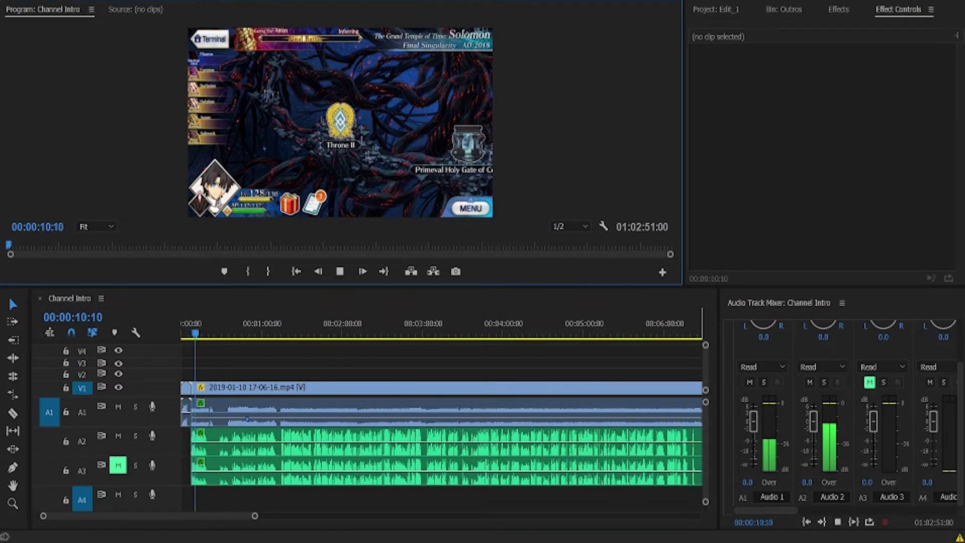
{"action": "left_click_drag", "start_coordinate": [214, 334], "coordinate": [431, 354]}
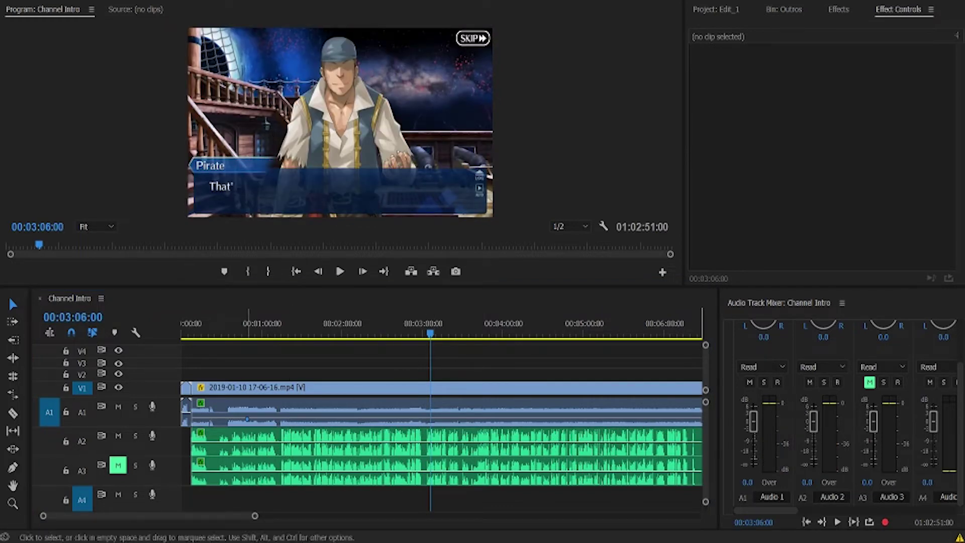
{"action": "left_click_drag", "start_coordinate": [471, 327], "coordinate": [665, 337]}
{"action": "left_click_drag", "start_coordinate": [256, 519], "coordinate": [422, 516]}
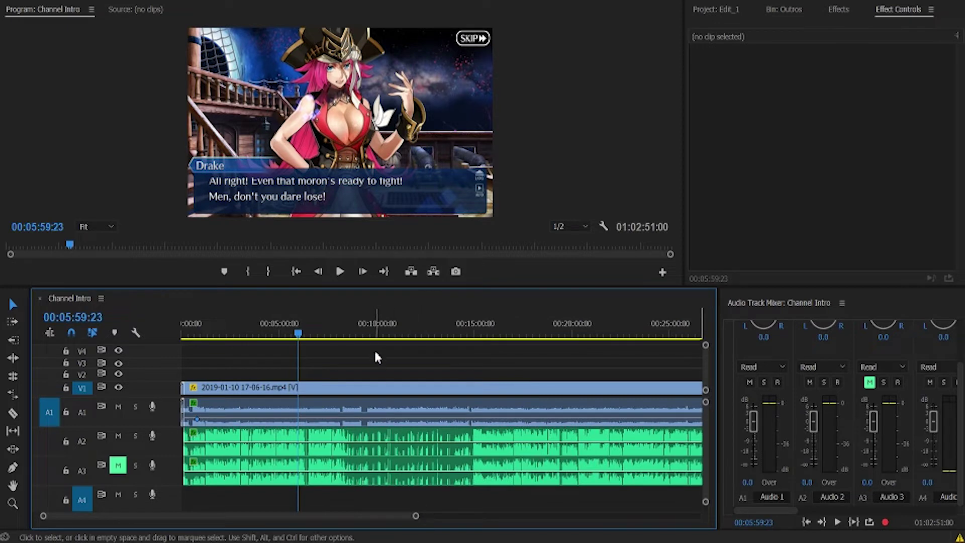
{"action": "left_click_drag", "start_coordinate": [398, 336], "coordinate": [473, 347]}
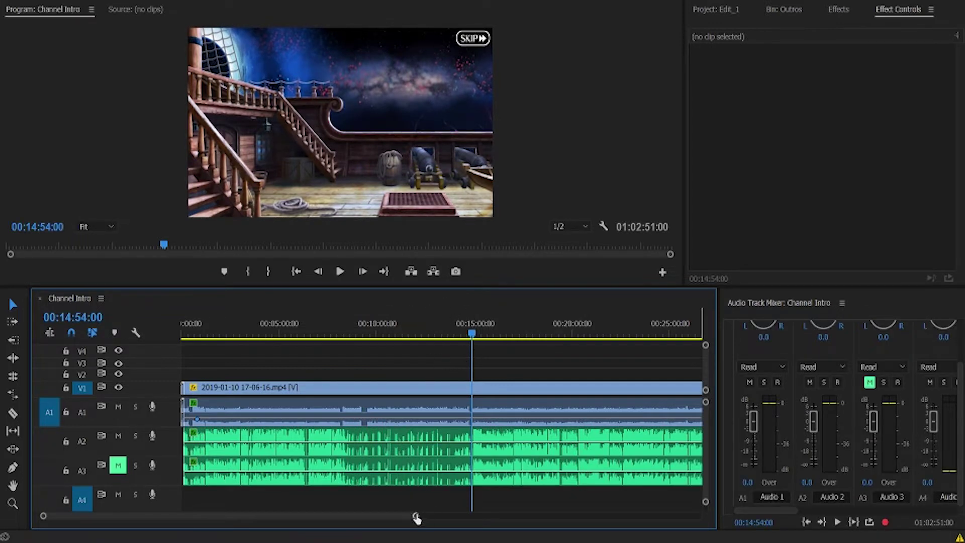
{"action": "left_click_drag", "start_coordinate": [417, 516], "coordinate": [425, 516]}
{"action": "left_click_drag", "start_coordinate": [455, 339], "coordinate": [662, 353]}
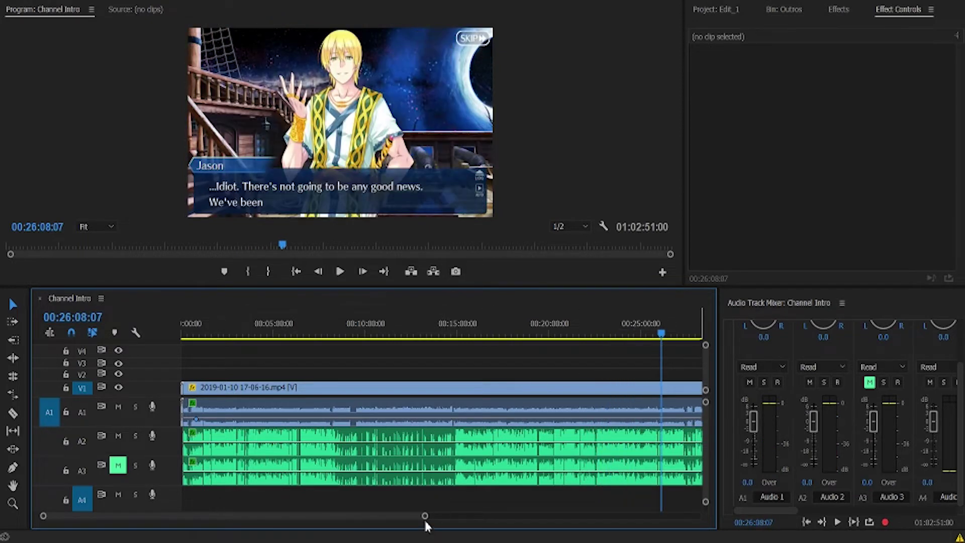
{"action": "left_click_drag", "start_coordinate": [425, 517], "coordinate": [543, 516]}
{"action": "left_click", "coordinate": [503, 338]}
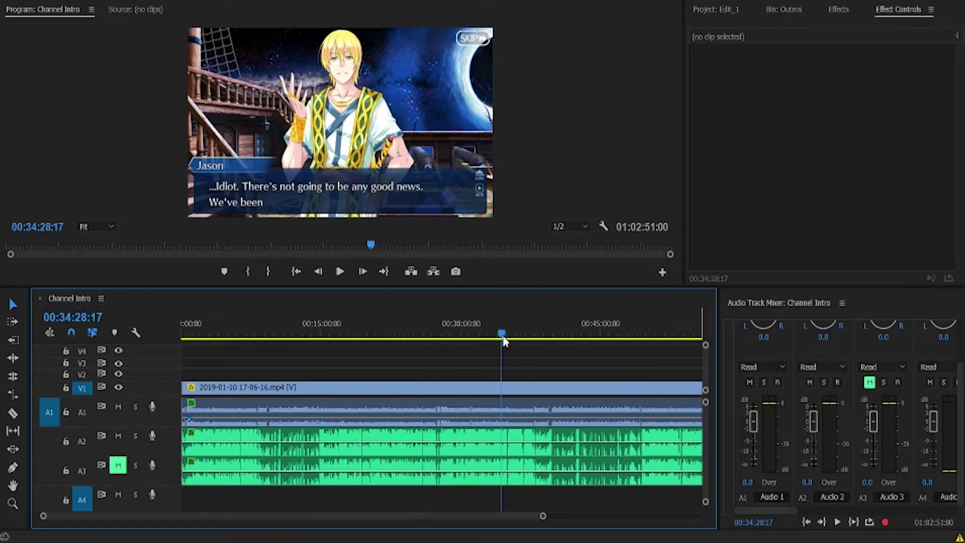
- Find the loading screen between scenes and split the video and all audio clips at 00:27:28:10
{"action": "left_click_drag", "start_coordinate": [503, 336], "coordinate": [434, 343]}
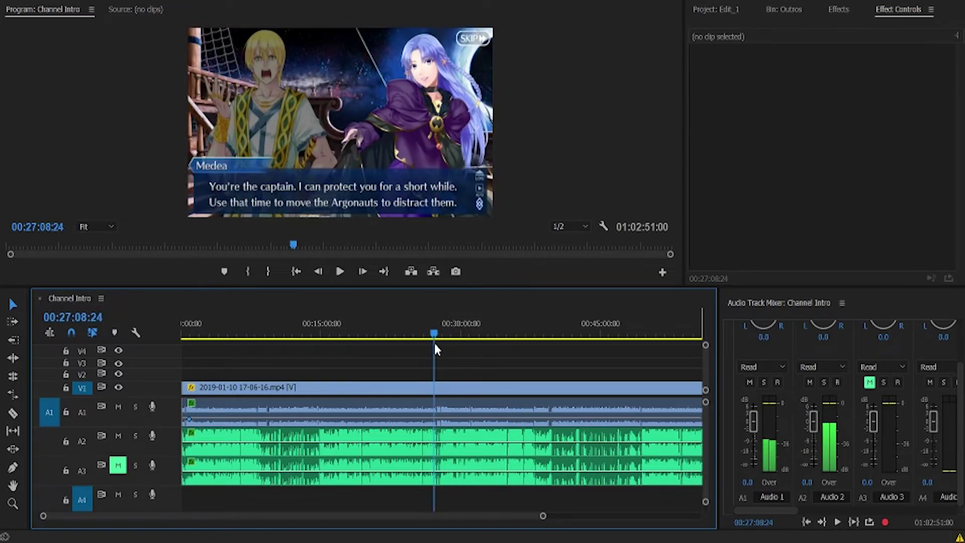
{"action": "left_click", "coordinate": [340, 271]}
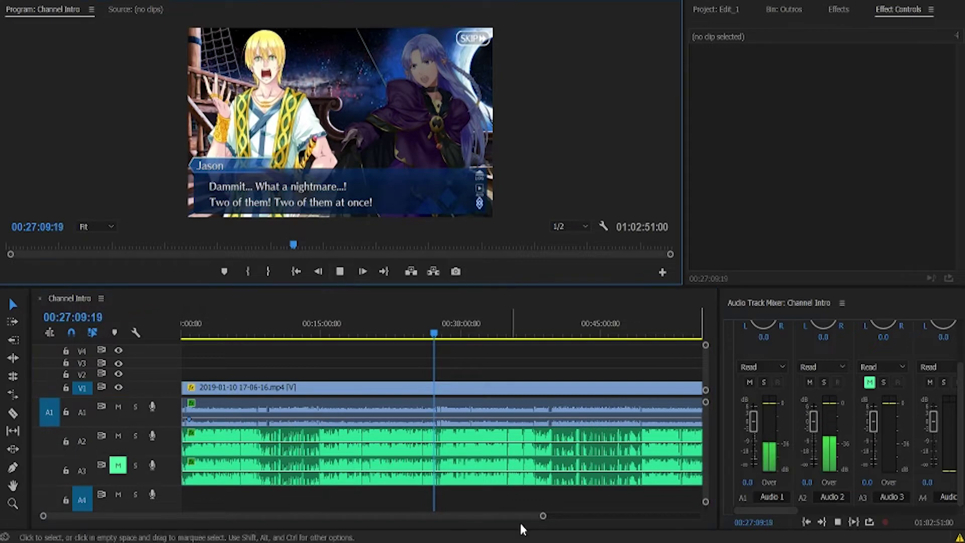
{"action": "left_click_drag", "start_coordinate": [544, 517], "coordinate": [455, 517]}
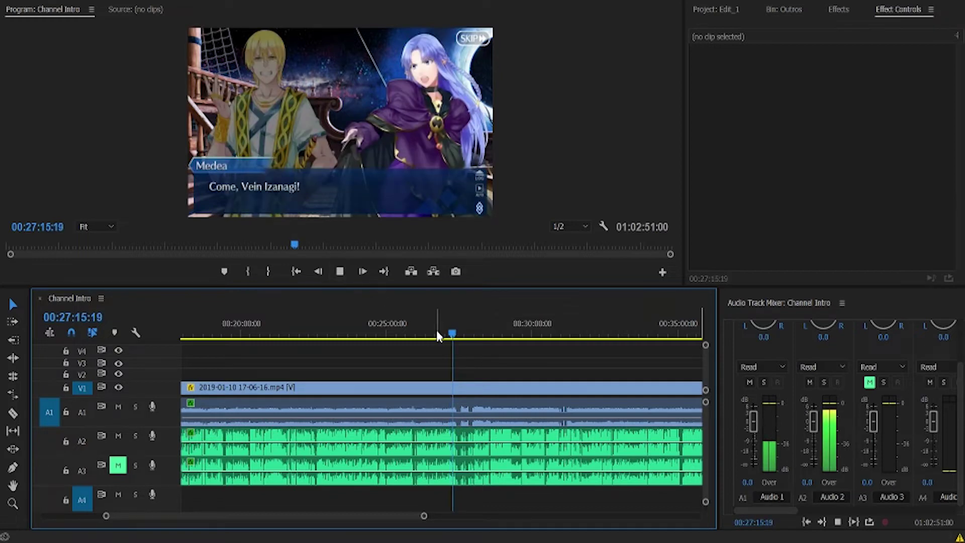
{"action": "left_click", "coordinate": [452, 334]}
{"action": "left_click_drag", "start_coordinate": [454, 338], "coordinate": [462, 334]}
{"action": "left_click", "coordinate": [339, 271]}
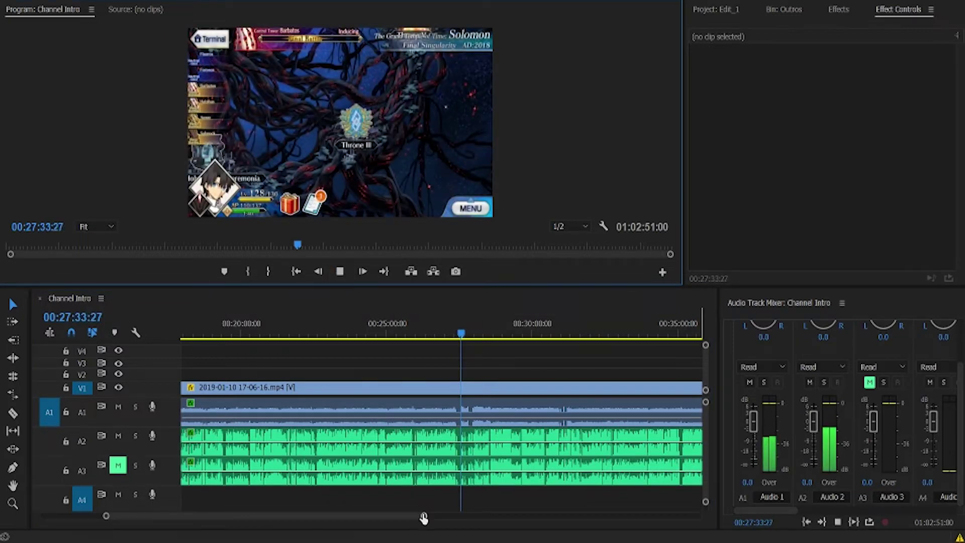
{"action": "scroll", "coordinate": [370, 508], "scroll_direction": "up", "scroll_amount": 4}
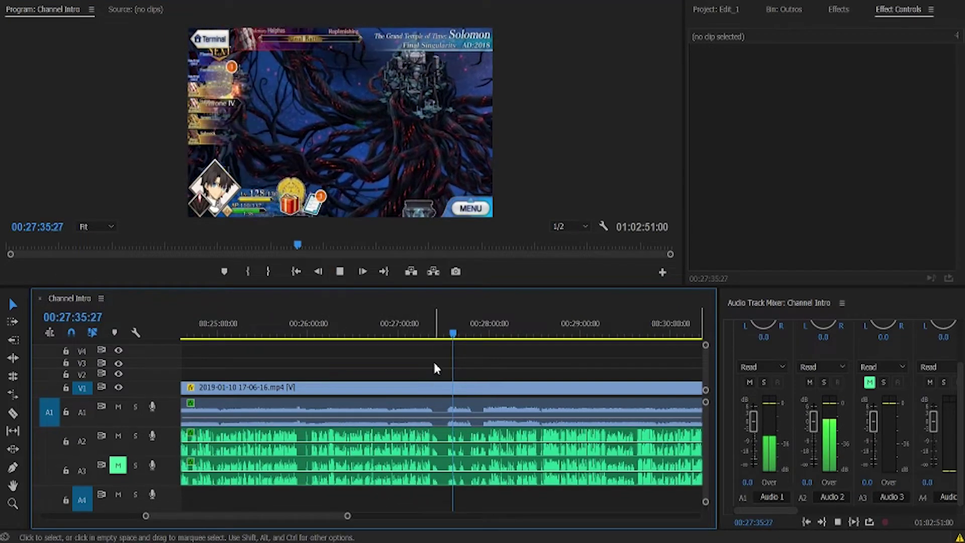
{"action": "mouse_move", "coordinate": [443, 337]}
{"action": "left_mouse_down"}
{"action": "mouse_move", "coordinate": [450, 340]}
{"action": "mouse_move", "coordinate": [442, 339]}
{"action": "left_mouse_up"}
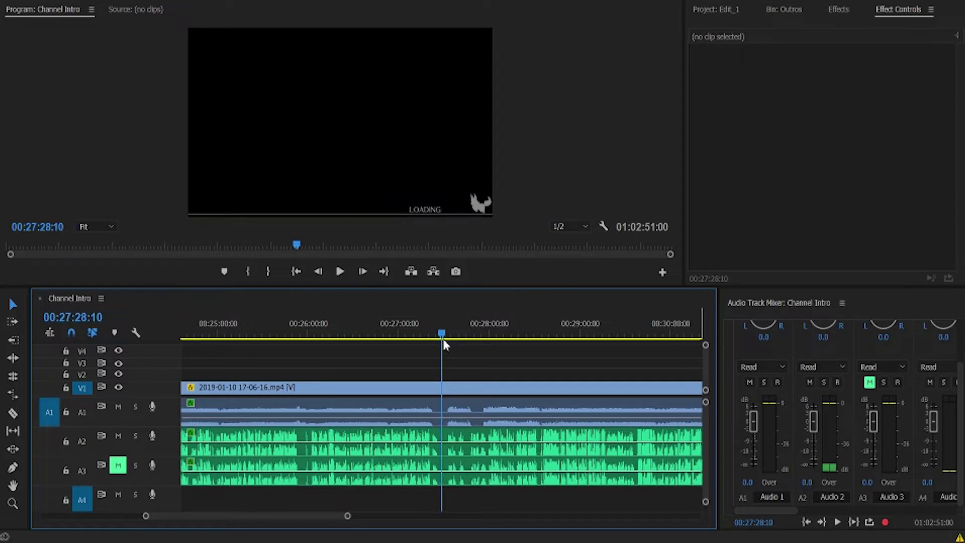
{"action": "left_click", "coordinate": [13, 413]}
{"action": "left_click", "coordinate": [443, 457]}
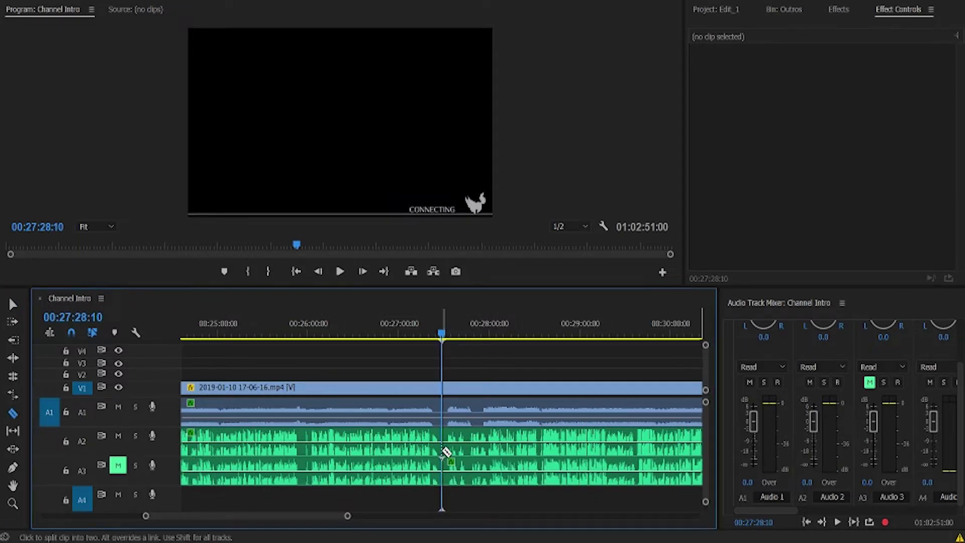
{"action": "left_click", "coordinate": [446, 409]}
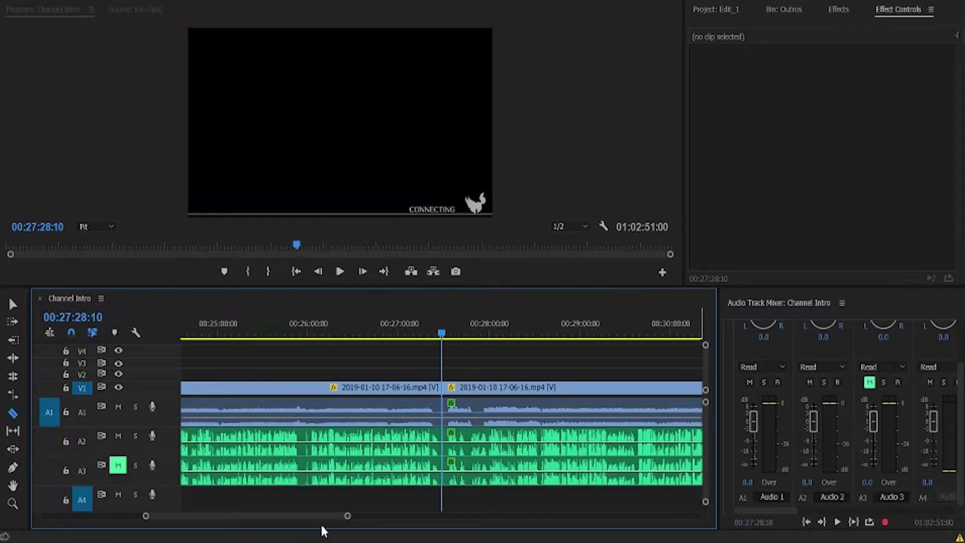
- Delete all clips after the 00:27:28:10 cut and the remaining audio clip on muted track A3
{"action": "left_click_drag", "start_coordinate": [347, 515], "coordinate": [629, 515]}
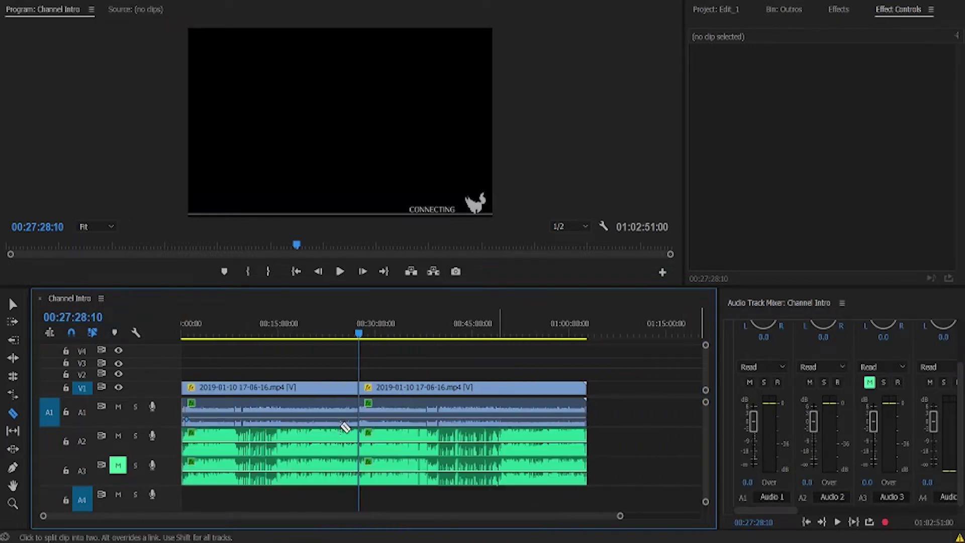
{"action": "left_click", "coordinate": [12, 305]}
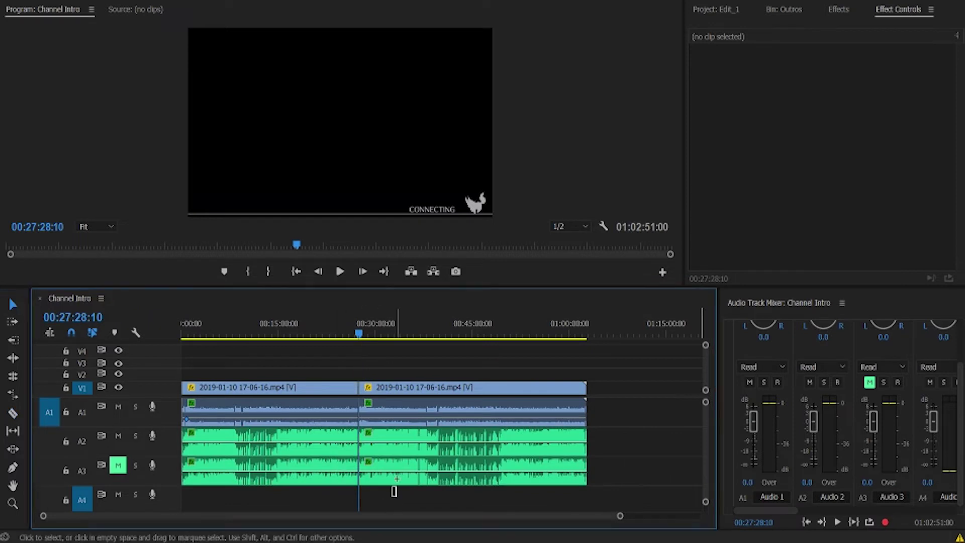
{"action": "left_click_drag", "start_coordinate": [394, 489], "coordinate": [408, 388]}
{"action": "key", "text": "Delete"}
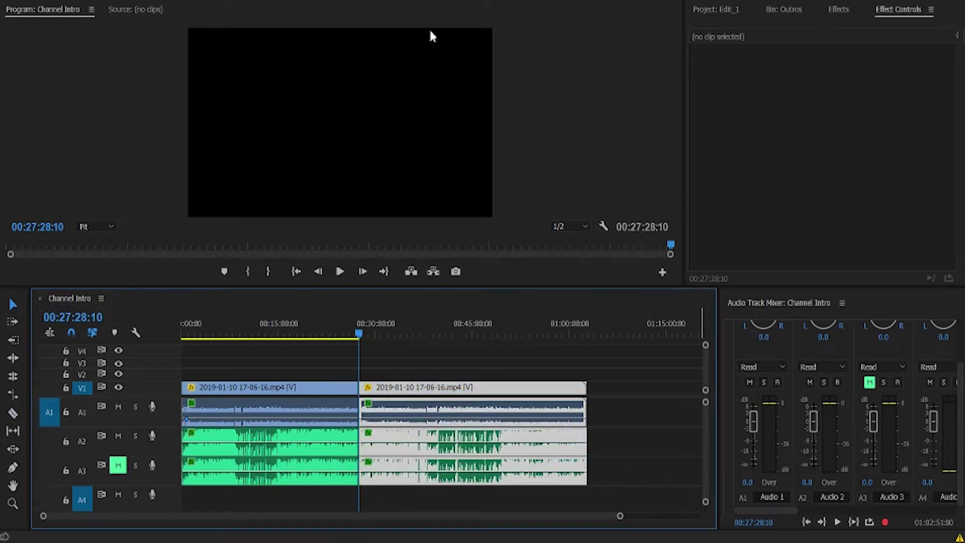
{"action": "left_click", "coordinate": [282, 465]}
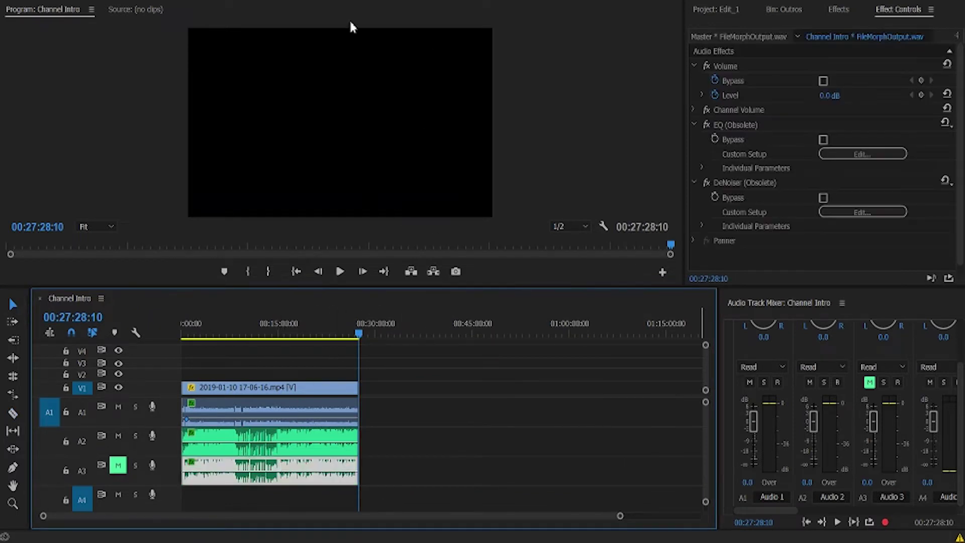
{"action": "key", "text": "Delete"}
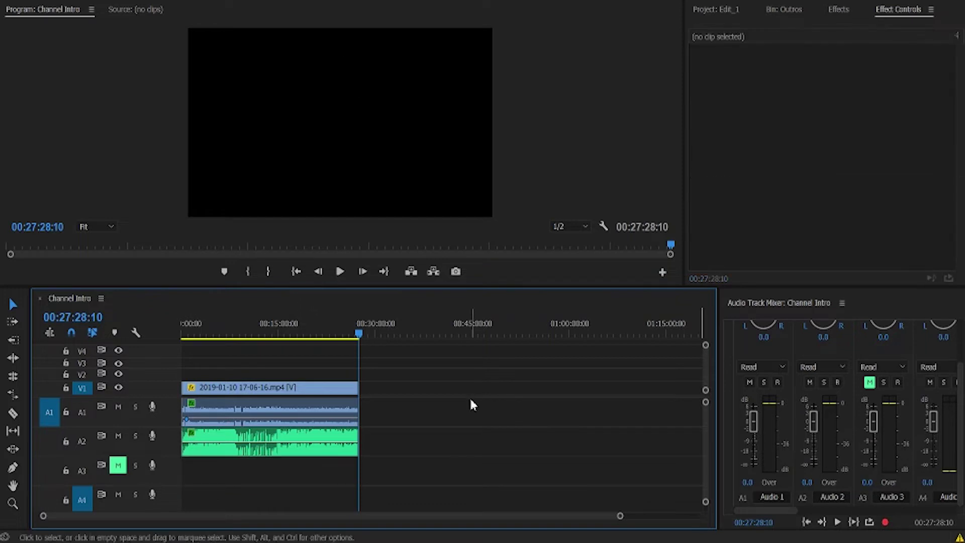
- Append FGO Outro.mp4 at the 00:27:28:10 cut and queue the H.264 export with the AZX High Upscale preset
{"action": "left_click", "coordinate": [762, 9]}
{"action": "left_click_drag", "start_coordinate": [822, 93], "coordinate": [369, 410]}
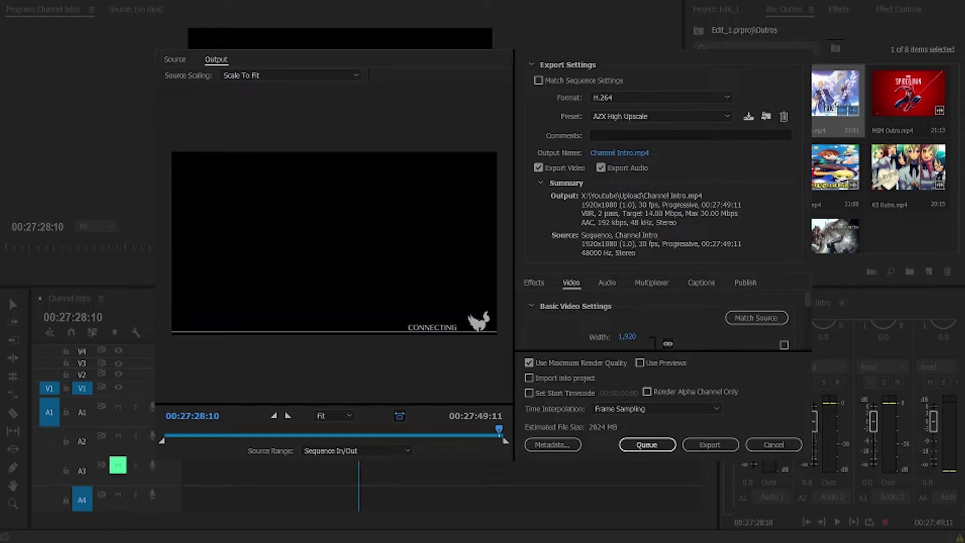
{"action": "left_click", "coordinate": [654, 445]}
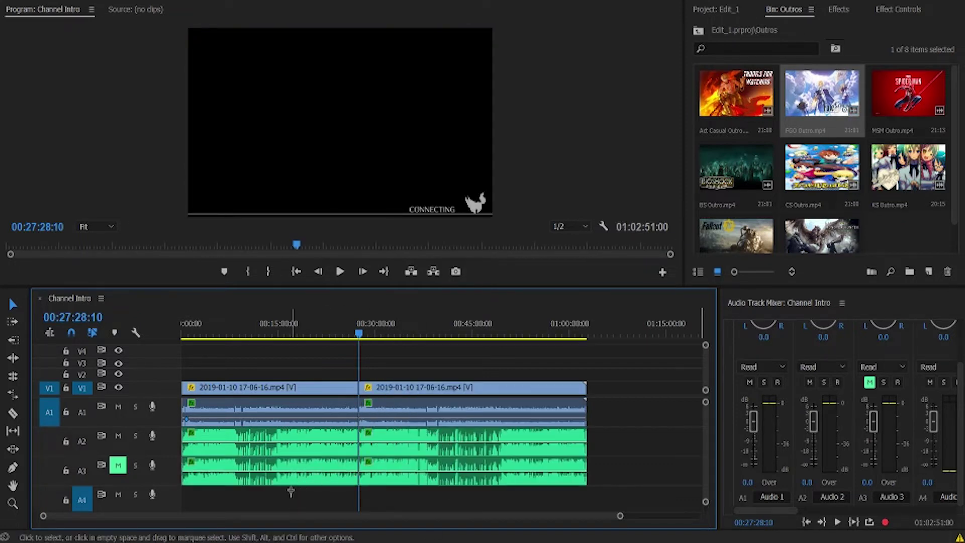
- Ripple delete the video and audio clips before the 00:27:28:10 cut
{"action": "left_click_drag", "start_coordinate": [291, 491], "coordinate": [296, 385]}
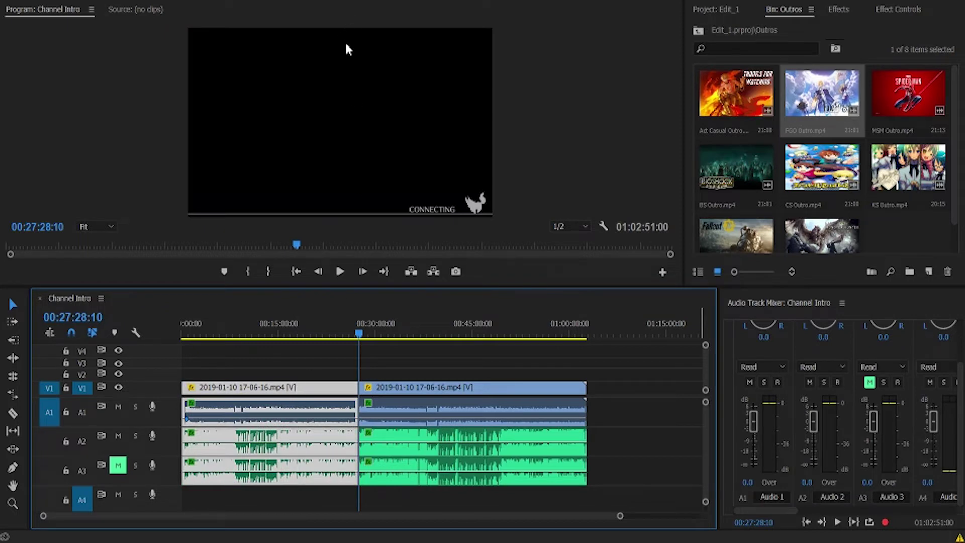
{"action": "key", "text": "shift+Delete"}
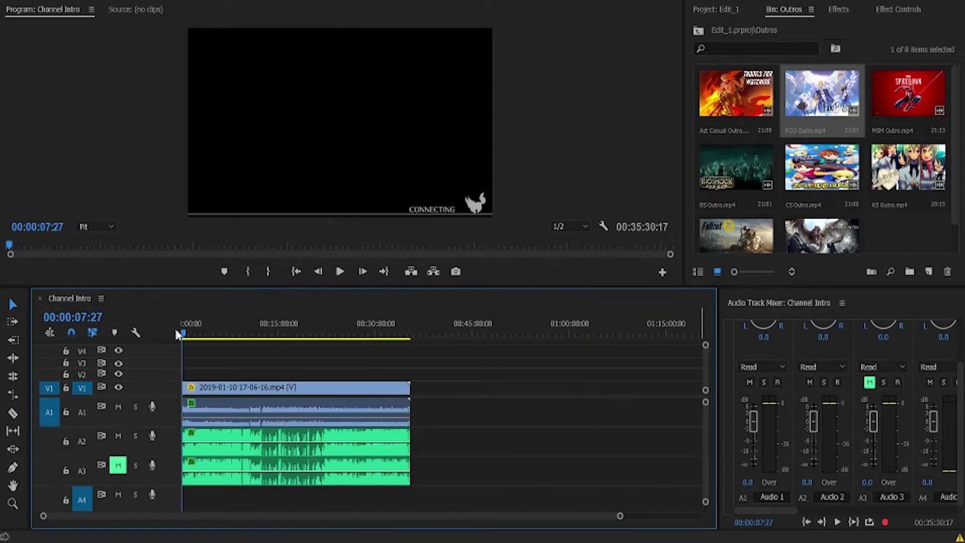
- Scrub through the second part of the recording and split the A2 audio clip at 00:06:38:14
{"action": "left_click_drag", "start_coordinate": [185, 339], "coordinate": [246, 347]}
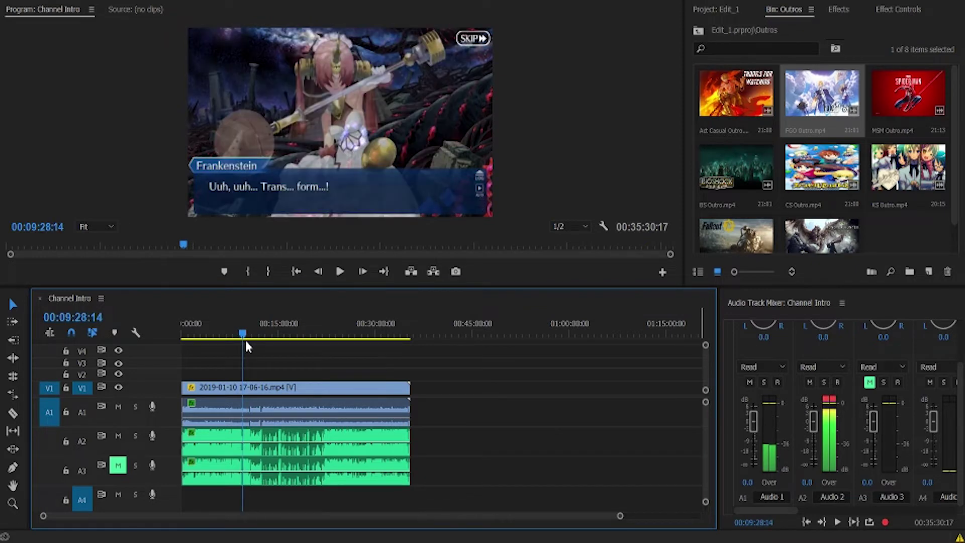
{"action": "left_click_drag", "start_coordinate": [620, 516], "coordinate": [485, 511]}
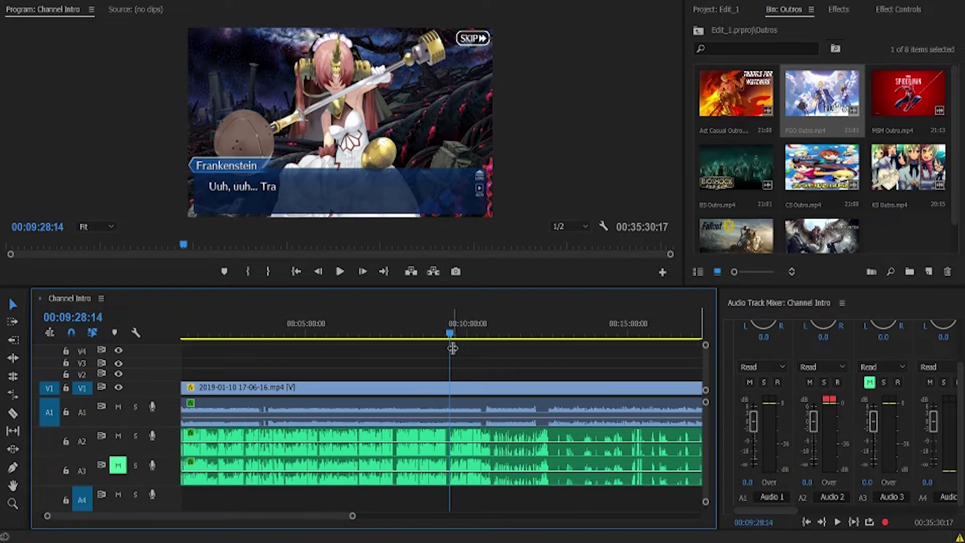
{"action": "left_click_drag", "start_coordinate": [451, 336], "coordinate": [455, 336]}
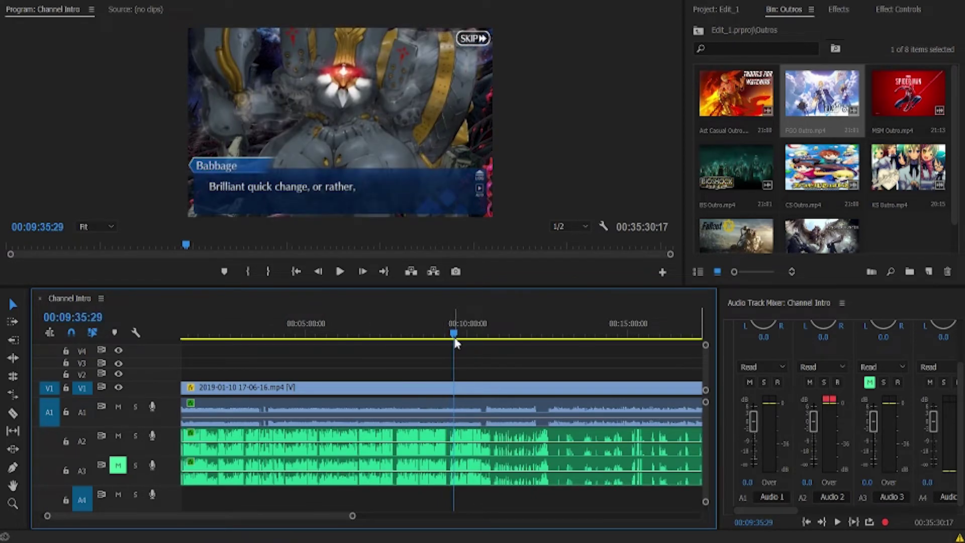
{"action": "left_click", "coordinate": [400, 336]}
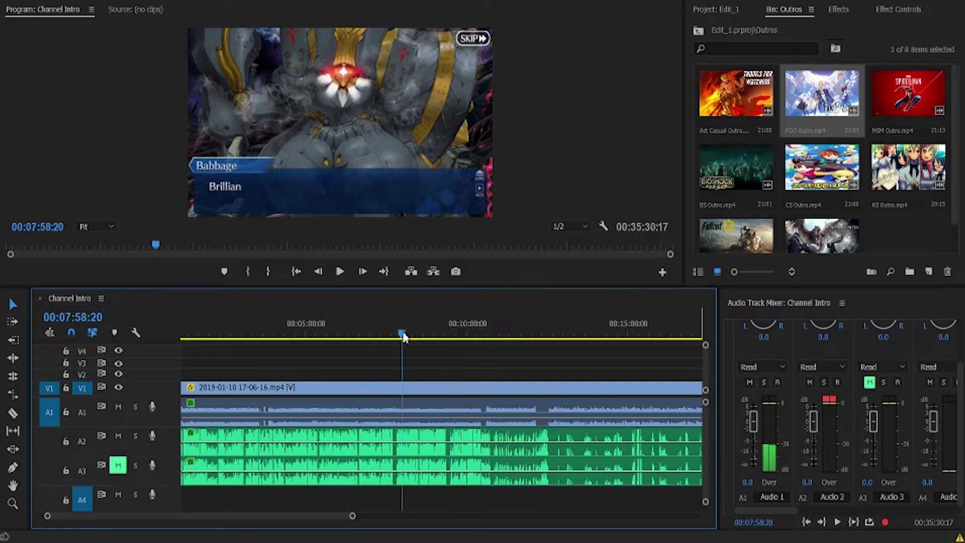
{"action": "left_click_drag", "start_coordinate": [389, 336], "coordinate": [359, 336]}
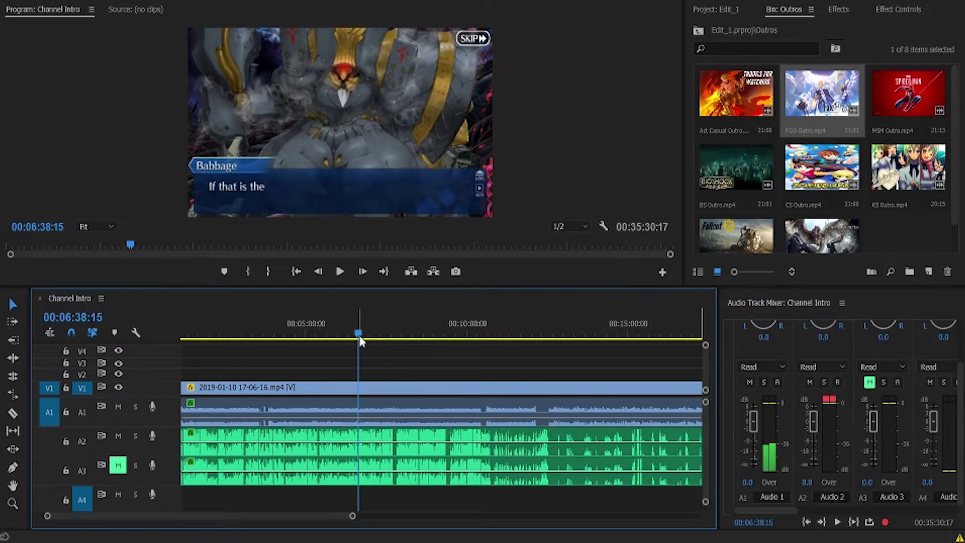
{"action": "left_click", "coordinate": [14, 413]}
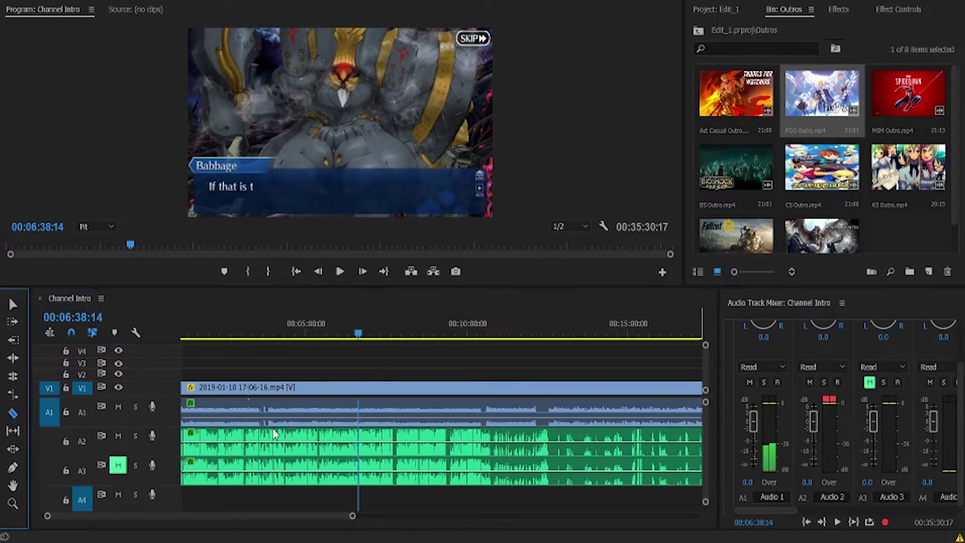
{"action": "left_click", "coordinate": [360, 438]}
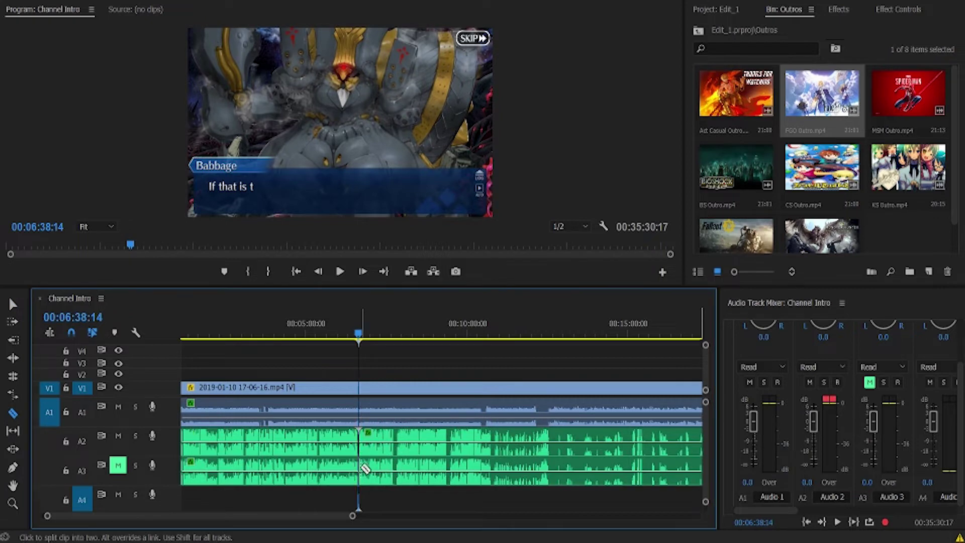
- Split the A2 audio clip at 00:07:06:02 and again at 00:07:17:21
{"action": "left_click_drag", "start_coordinate": [360, 336], "coordinate": [372, 346]}
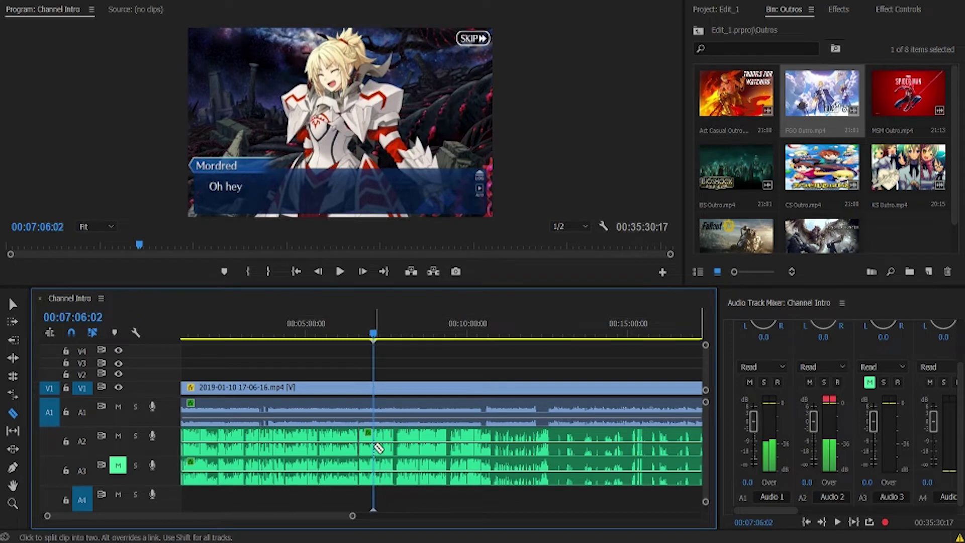
{"action": "left_click", "coordinate": [382, 434]}
{"action": "left_click_drag", "start_coordinate": [374, 338], "coordinate": [381, 341]}
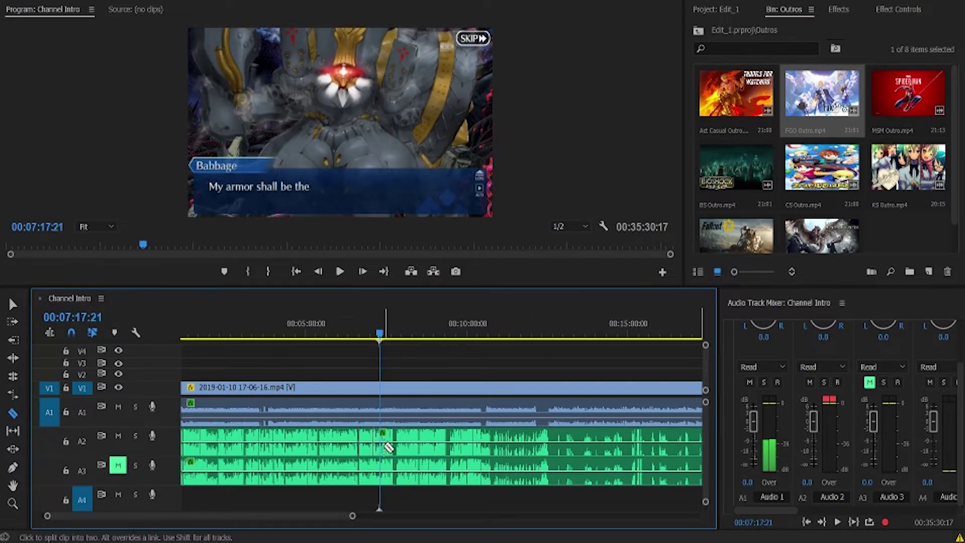
- Play on to the start of Sakata Kintoki's line and split the A2 audio clip at 00:07:22:13
{"action": "left_click", "coordinate": [340, 272]}
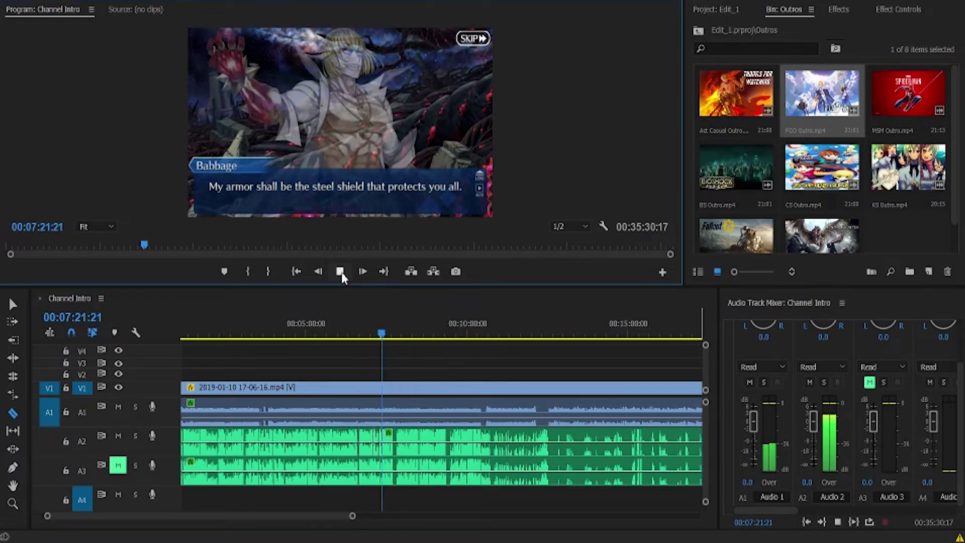
{"action": "left_click", "coordinate": [340, 271]}
{"action": "left_click", "coordinate": [359, 442]}
{"action": "left_click", "coordinate": [373, 447]}
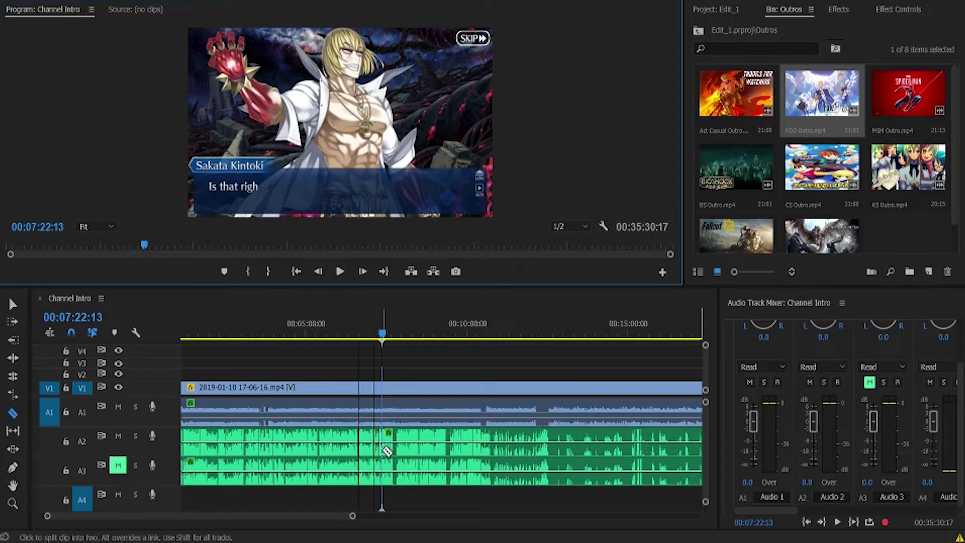
{"action": "left_click", "coordinate": [387, 446]}
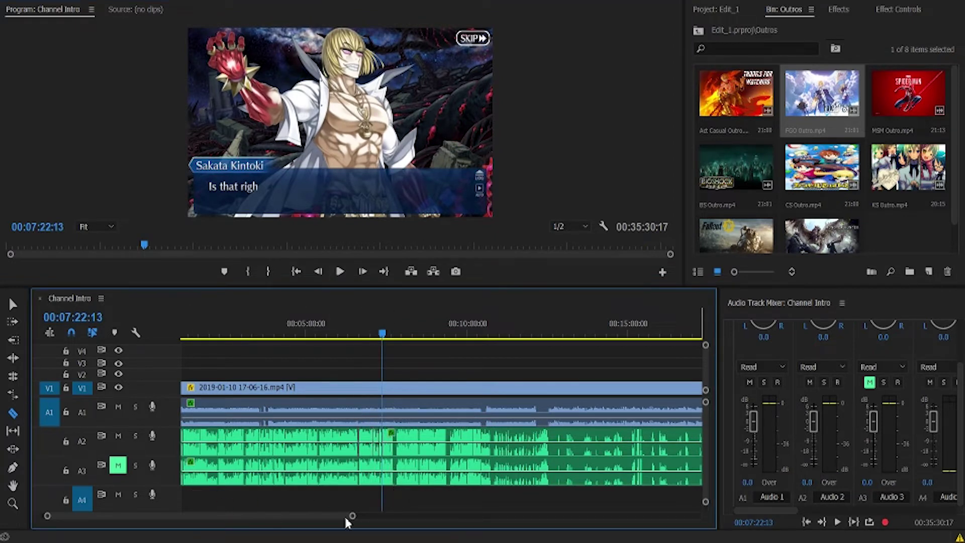
- Split the A3 audio clip at the A2 cut at 00:06:38:14 and delete the A3 part before it
{"action": "left_click_drag", "start_coordinate": [352, 516], "coordinate": [259, 514]}
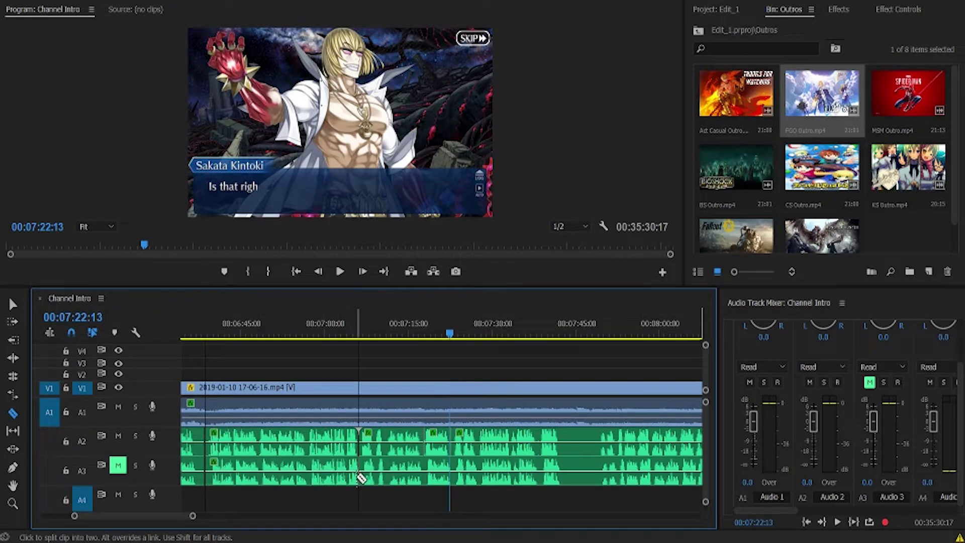
{"action": "left_click", "coordinate": [360, 480]}
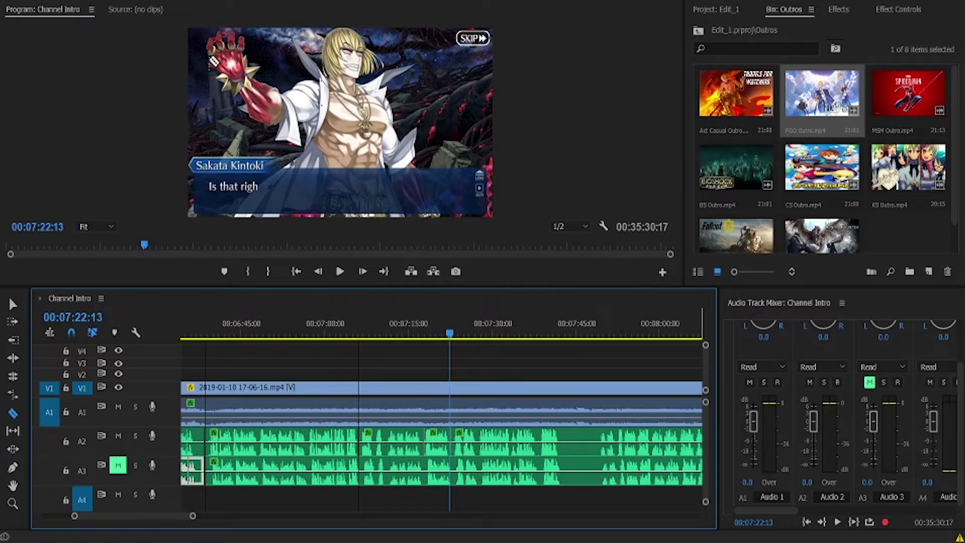
{"action": "key", "text": "Delete"}
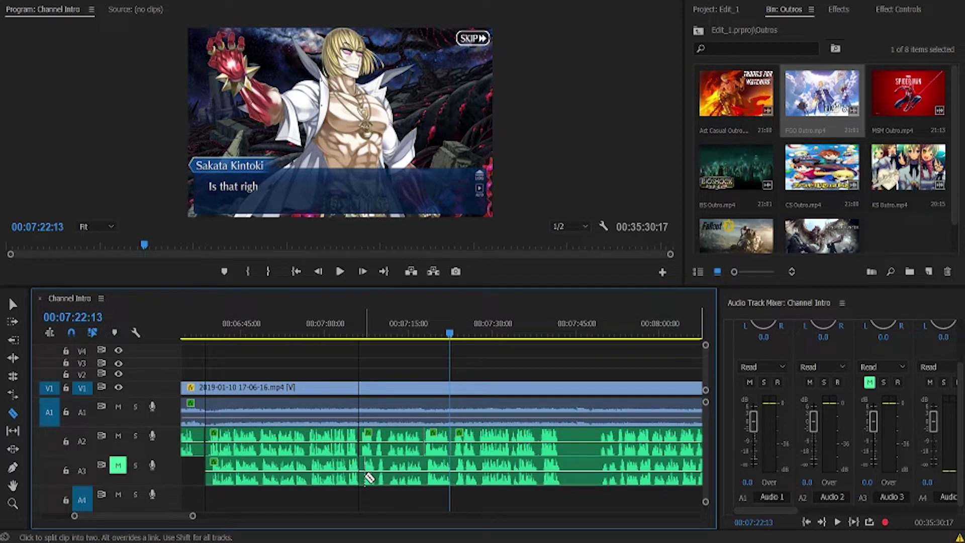
- Try to split the A3 audio clip at about 00:07:07 and shift the segment before the cut slightly earlier
{"action": "left_click", "coordinate": [365, 482]}
{"action": "left_click", "coordinate": [12, 304]}
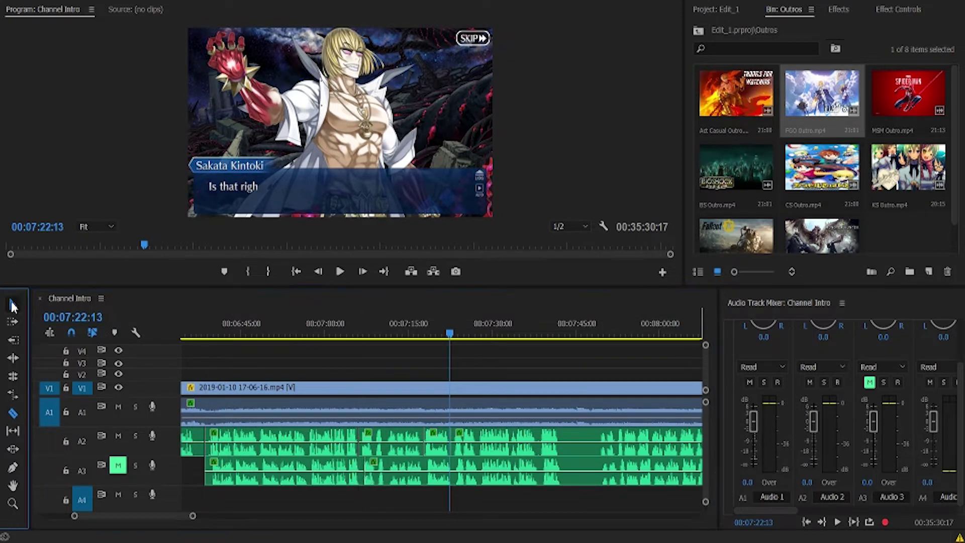
{"action": "left_click_drag", "start_coordinate": [231, 481], "coordinate": [233, 466]}
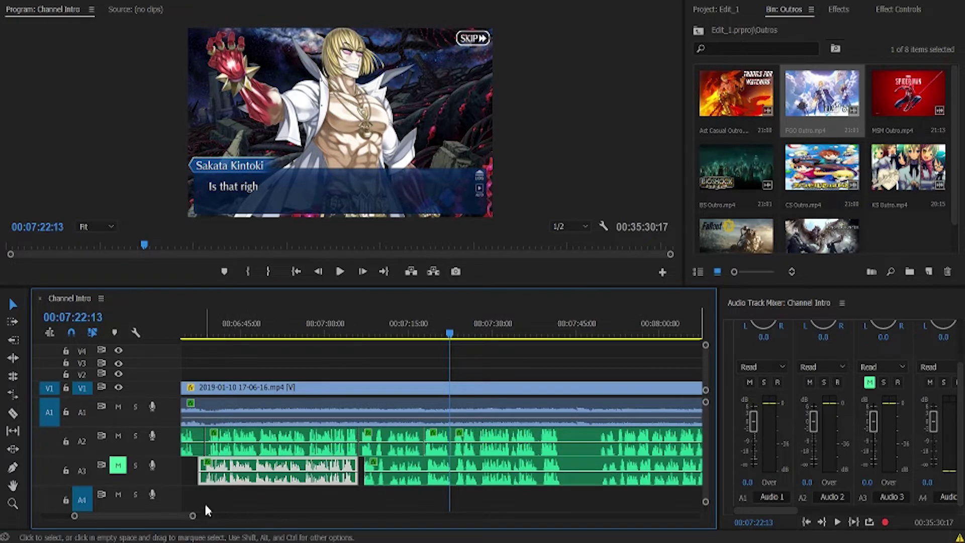
{"action": "left_click", "coordinate": [243, 333]}
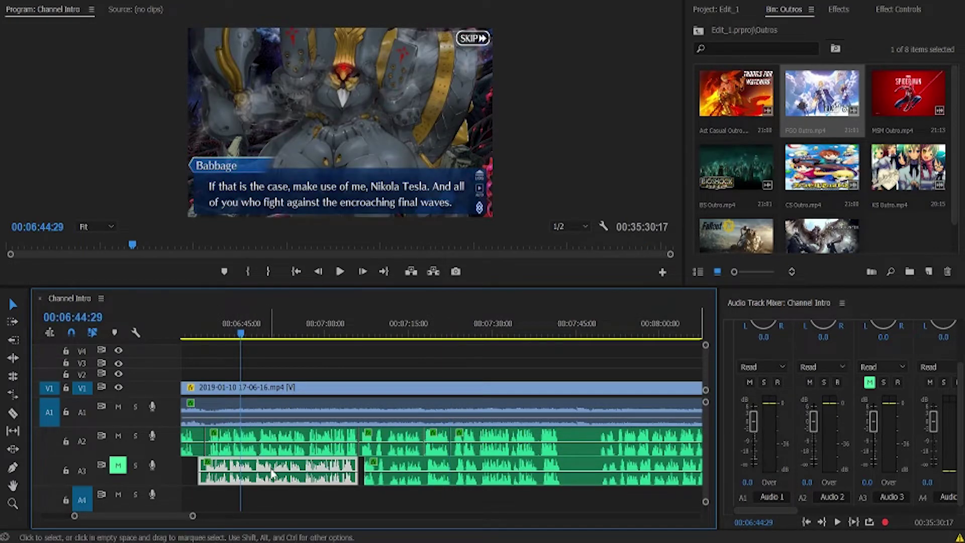
{"action": "left_click_drag", "start_coordinate": [293, 473], "coordinate": [297, 470]}
{"action": "left_click", "coordinate": [322, 494]}
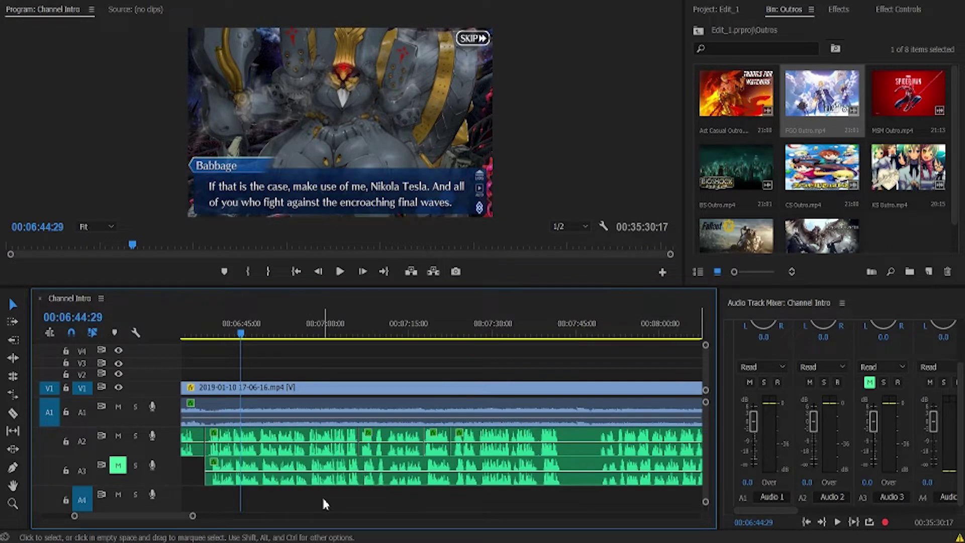
- Shift the remaining A3 audio clip about 12 frames earlier than the A2 audio and unmute track A3
{"action": "left_click_drag", "start_coordinate": [193, 516], "coordinate": [144, 516]}
{"action": "left_click_drag", "start_coordinate": [408, 468], "coordinate": [373, 464]}
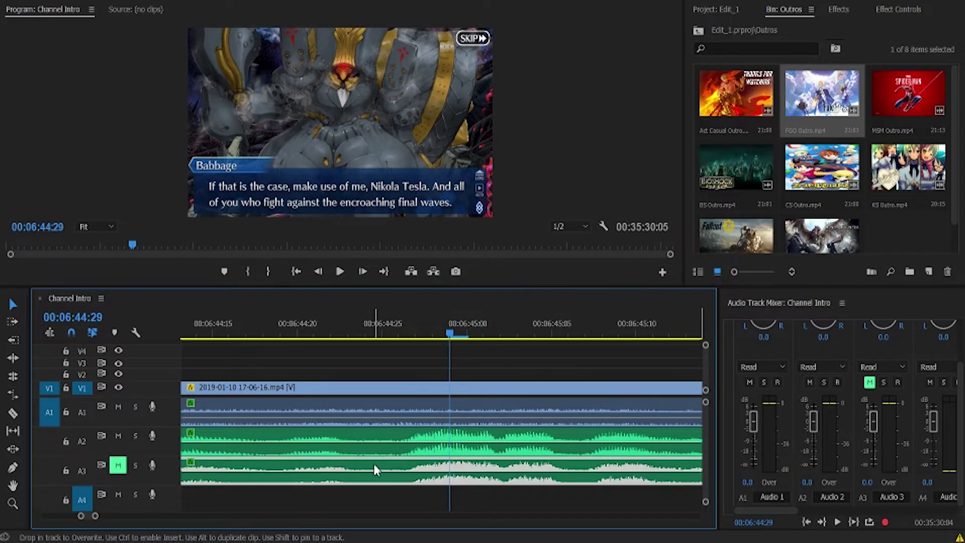
{"action": "left_click", "coordinate": [117, 466]}
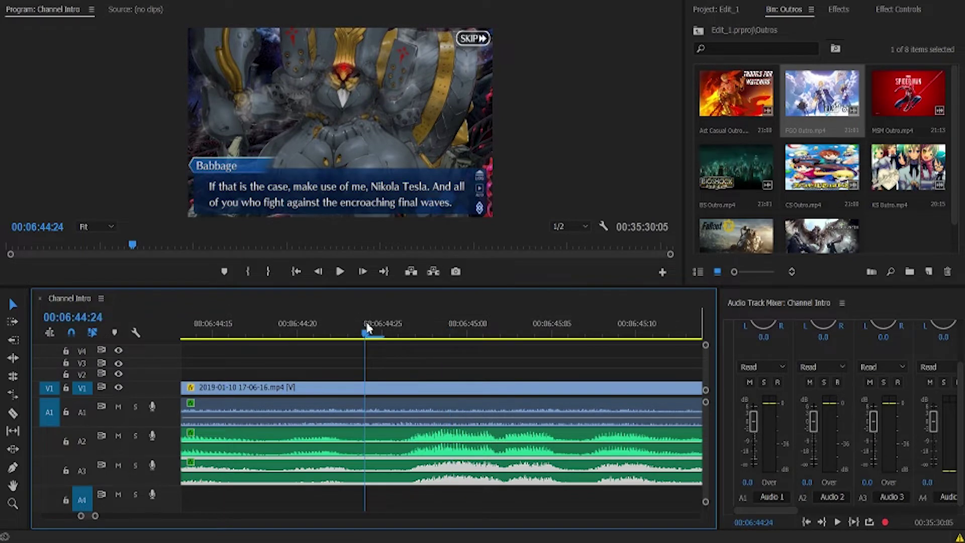
- Play back Babbage's line from about 00:06:44:24 to hear the offset A2 and A3 voices together
{"action": "key", "text": "Right"}
{"action": "left_click", "coordinate": [341, 272]}
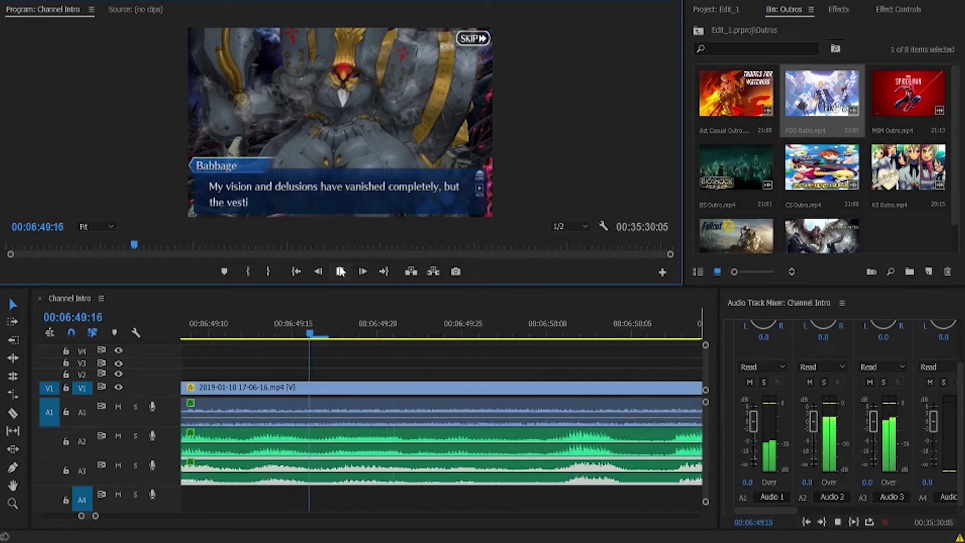
{"action": "left_click", "coordinate": [340, 271]}
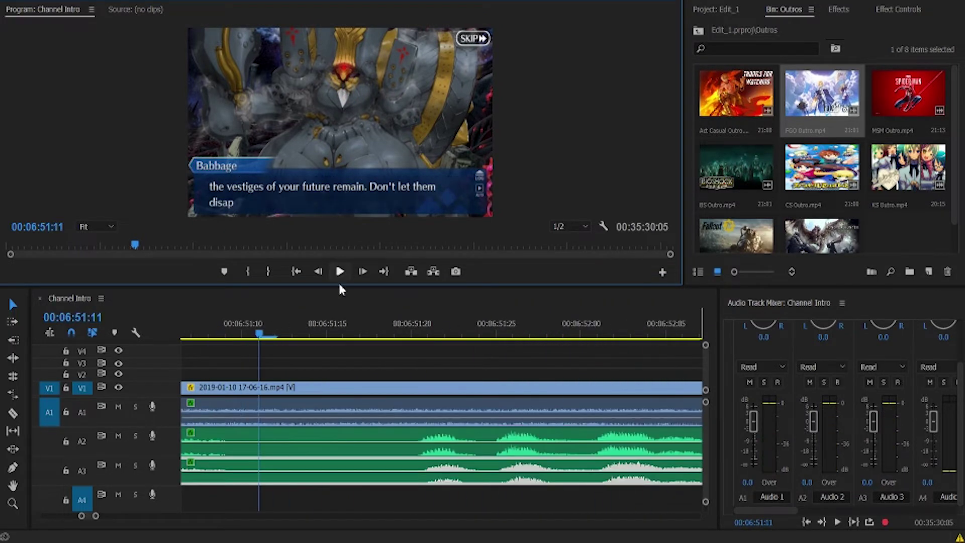
- Try to split the voice clips at about 00:06:39 and delete the short A2 piece before the cut
{"action": "left_click_drag", "start_coordinate": [98, 518], "coordinate": [131, 519]}
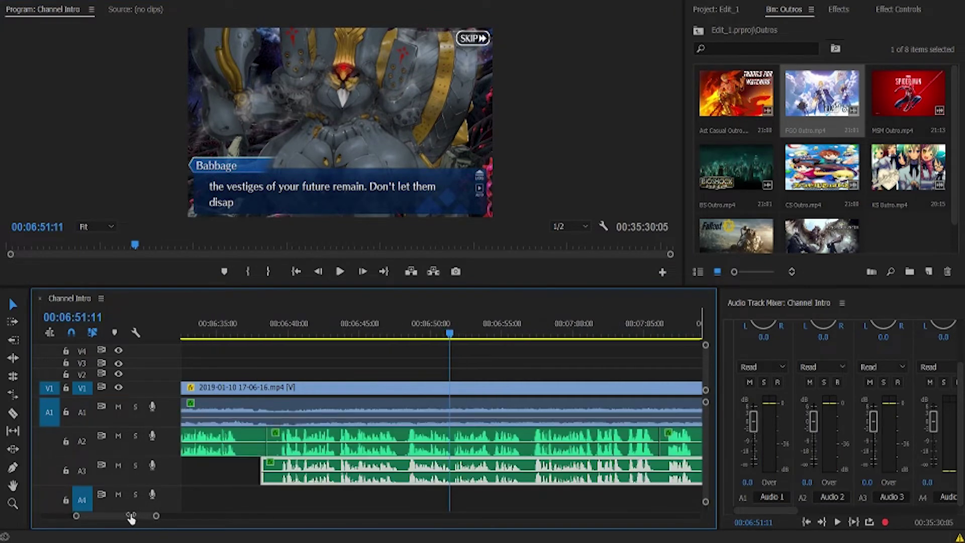
{"action": "left_click", "coordinate": [13, 413]}
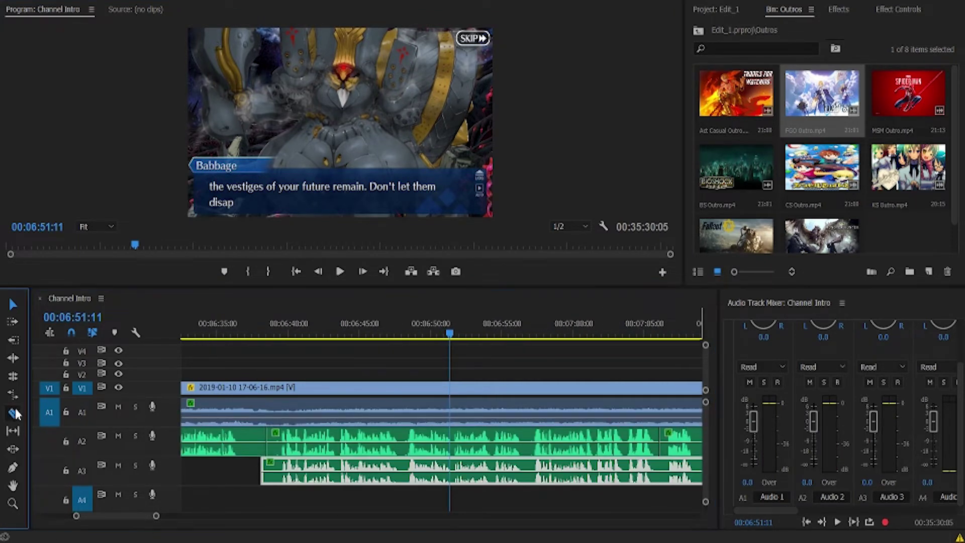
{"action": "left_click", "coordinate": [282, 472]}
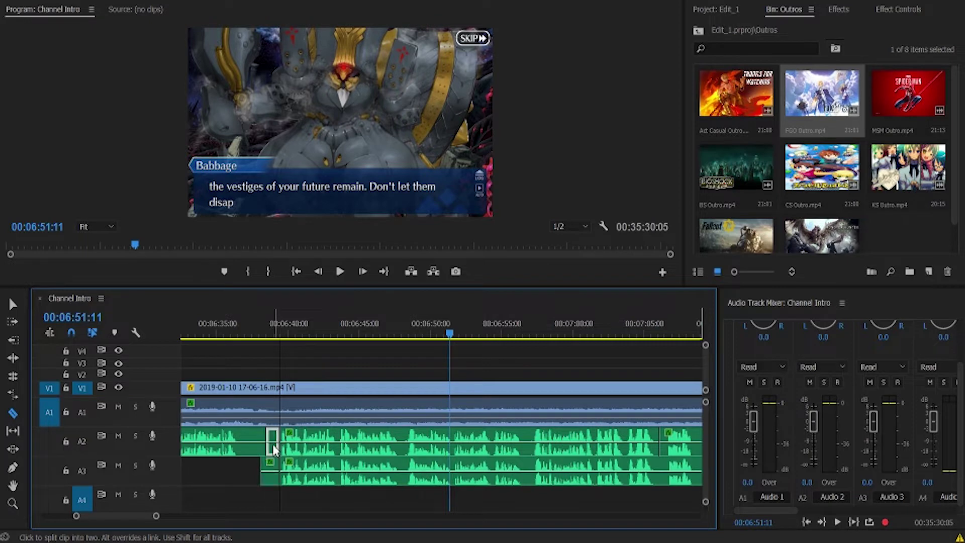
{"action": "key", "text": "Delete"}
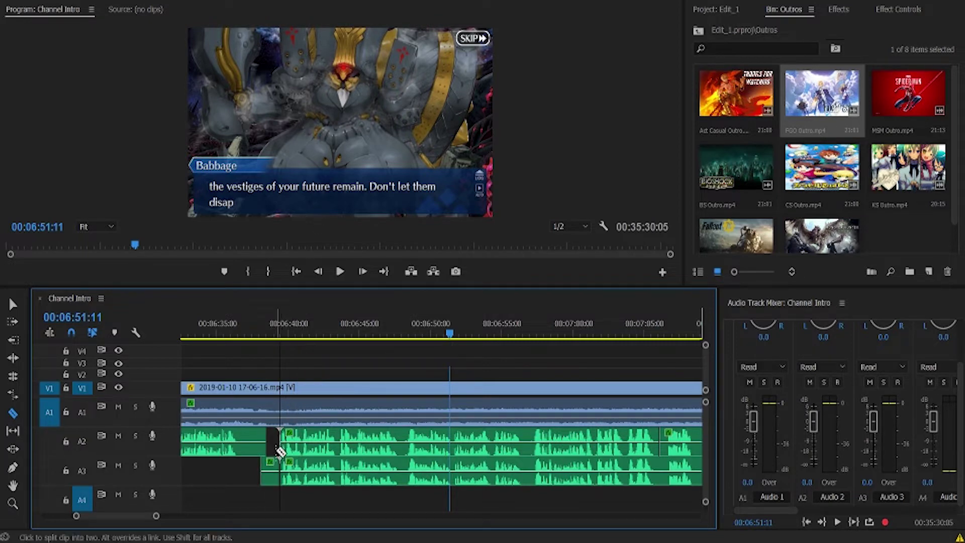
{"action": "key", "text": "ctrl+z"}
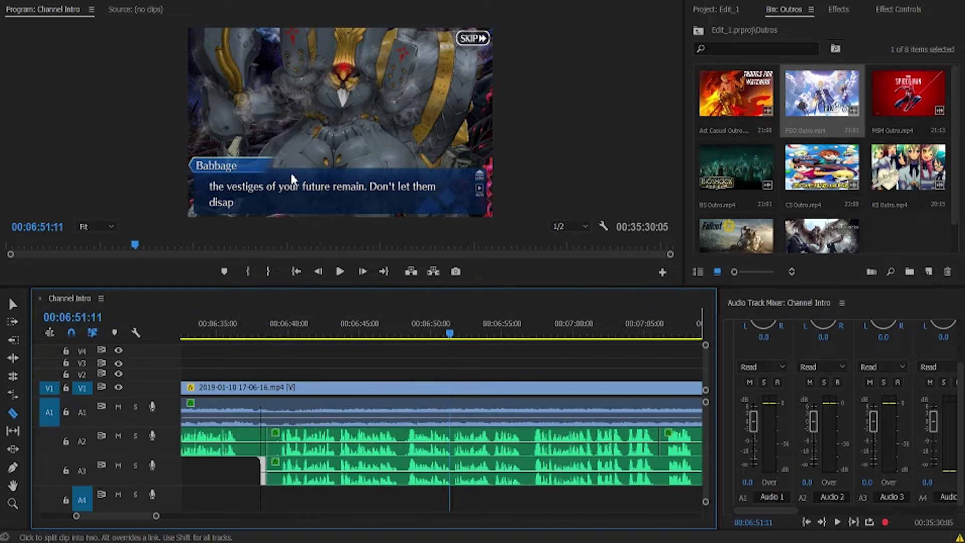
- Trim the A3 overhang before the A2 cut at 00:06:38:14 and split the A3 clip at 00:07:06:02
{"action": "left_click", "coordinate": [13, 305]}
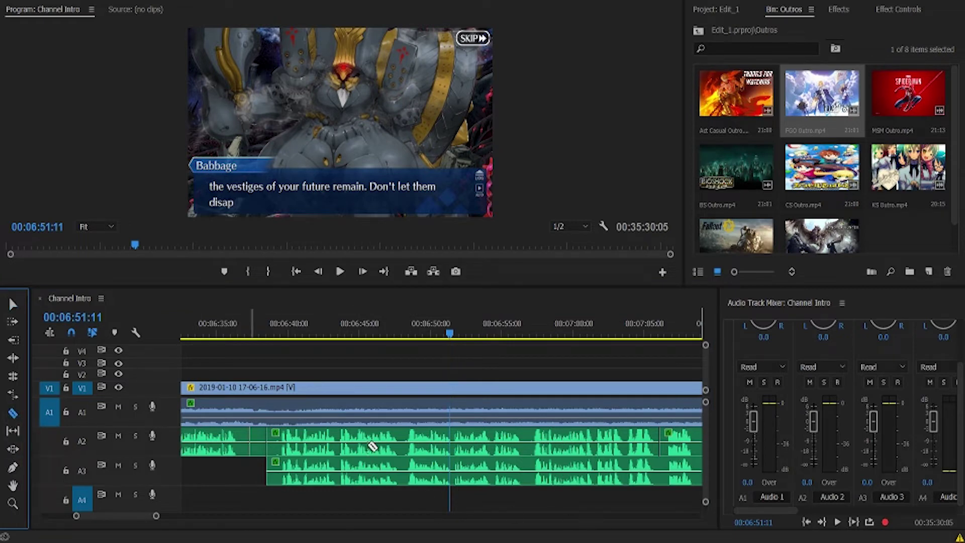
{"action": "left_click", "coordinate": [661, 479]}
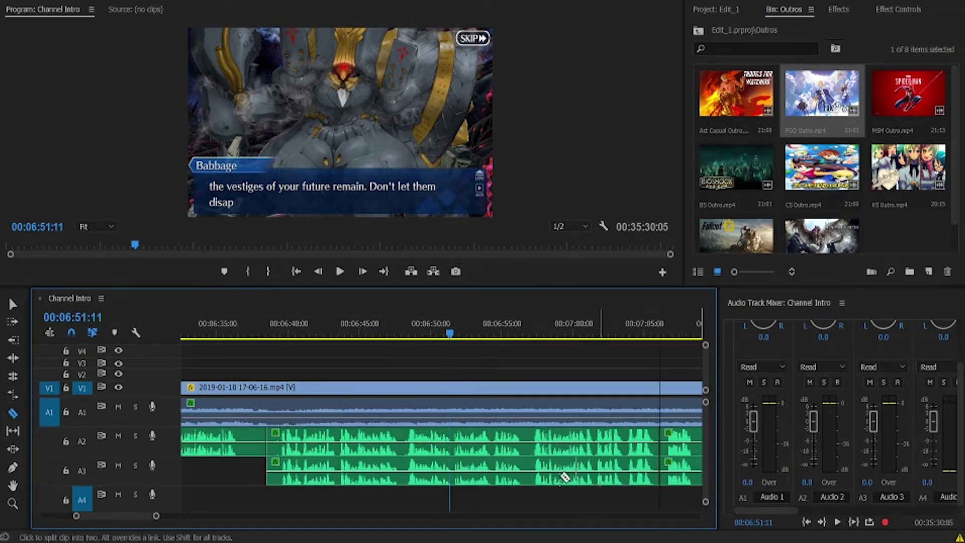
- Delete the A2 clip between 00:06:38:14 and 00:07:06:02 and move the A3 clip below it up into its place
{"action": "left_click", "coordinate": [523, 453]}
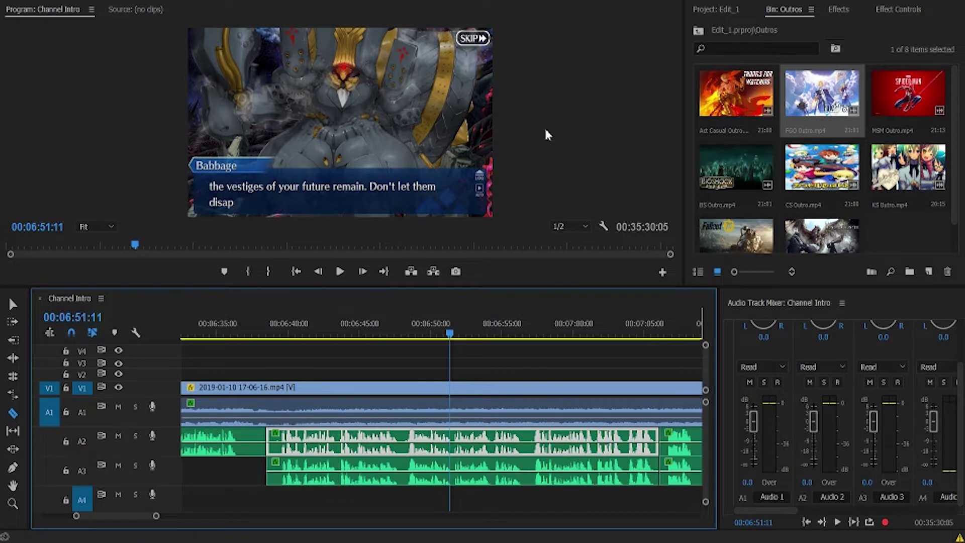
{"action": "key", "text": "Delete"}
{"action": "left_click", "coordinate": [13, 305]}
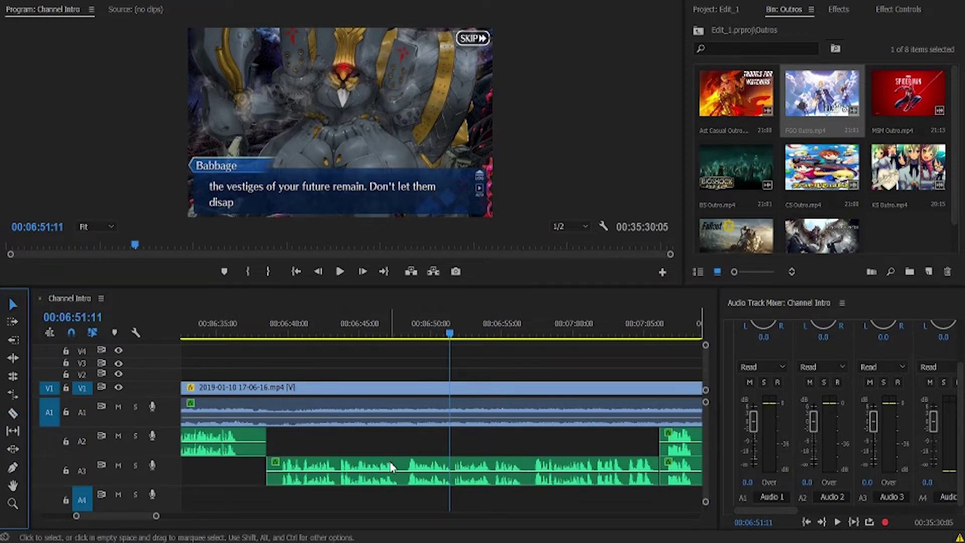
{"action": "left_click_drag", "start_coordinate": [391, 467], "coordinate": [388, 455]}
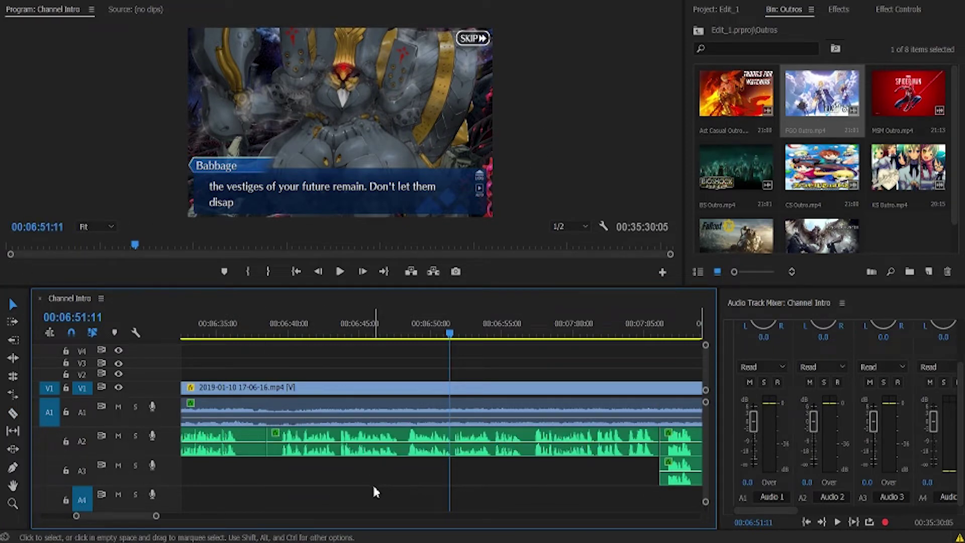
{"action": "mouse_move", "coordinate": [637, 444]}
{"action": "left_mouse_down"}
{"action": "mouse_move", "coordinate": [628, 444]}
{"action": "mouse_move", "coordinate": [636, 444]}
{"action": "left_mouse_up"}
- Play the sequence from 00:06:35:10 to listen to the change from Nikola Tesla's line to Babbage's
{"action": "left_click", "coordinate": [499, 468]}
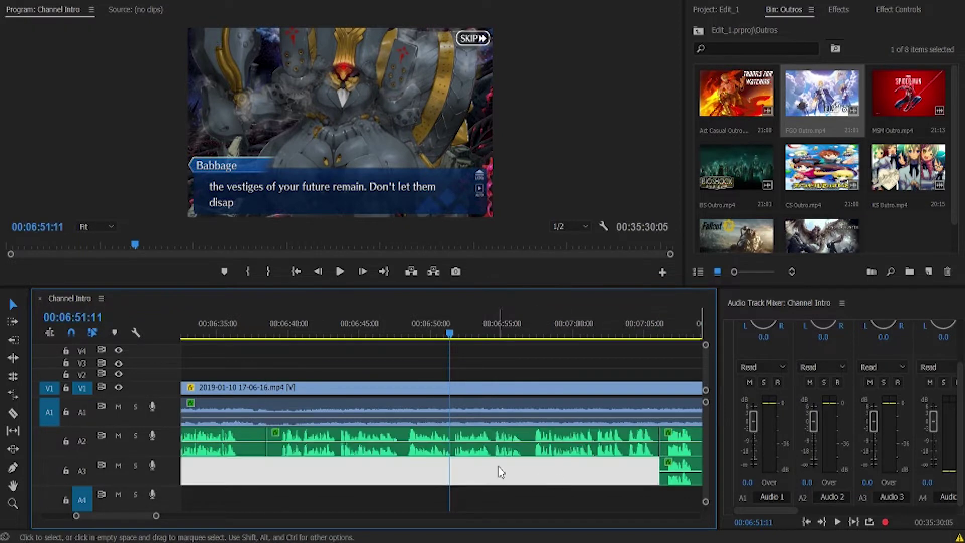
{"action": "left_click_drag", "start_coordinate": [277, 347], "coordinate": [221, 327]}
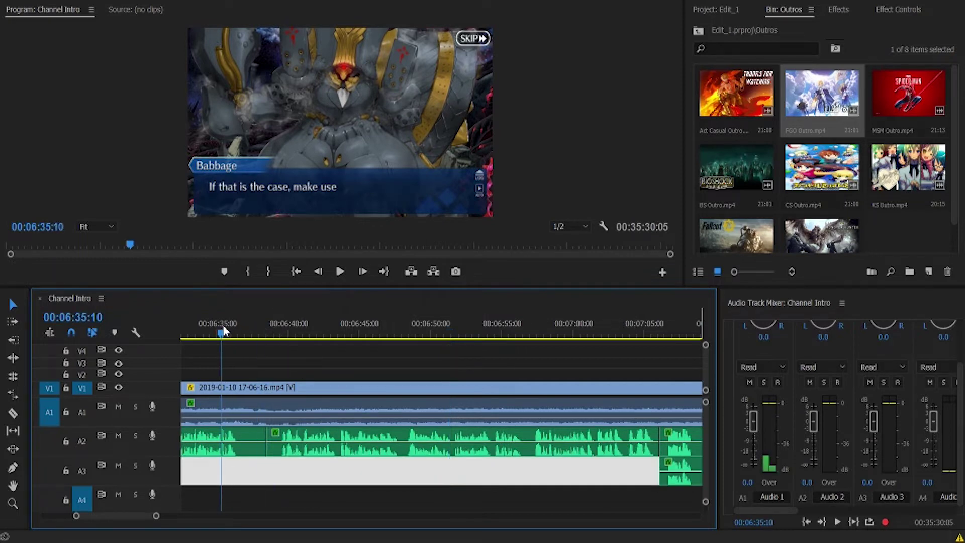
{"action": "left_click", "coordinate": [335, 275]}
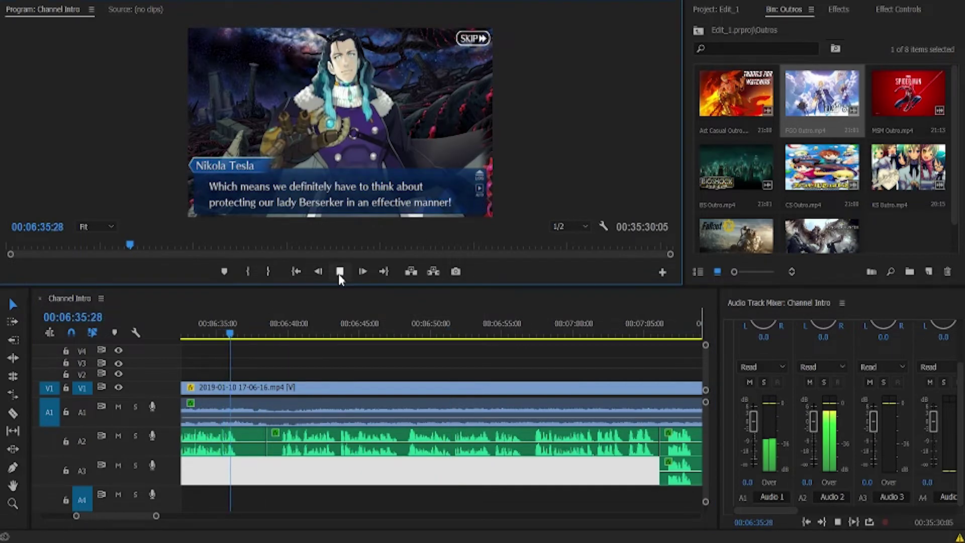
{"action": "left_click", "coordinate": [288, 506]}
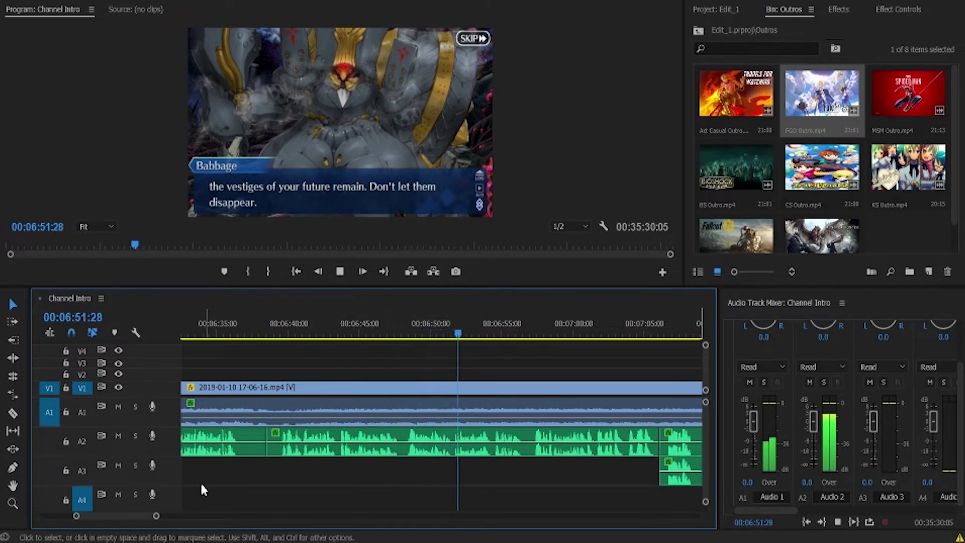
{"action": "left_click_drag", "start_coordinate": [156, 518], "coordinate": [168, 518]}
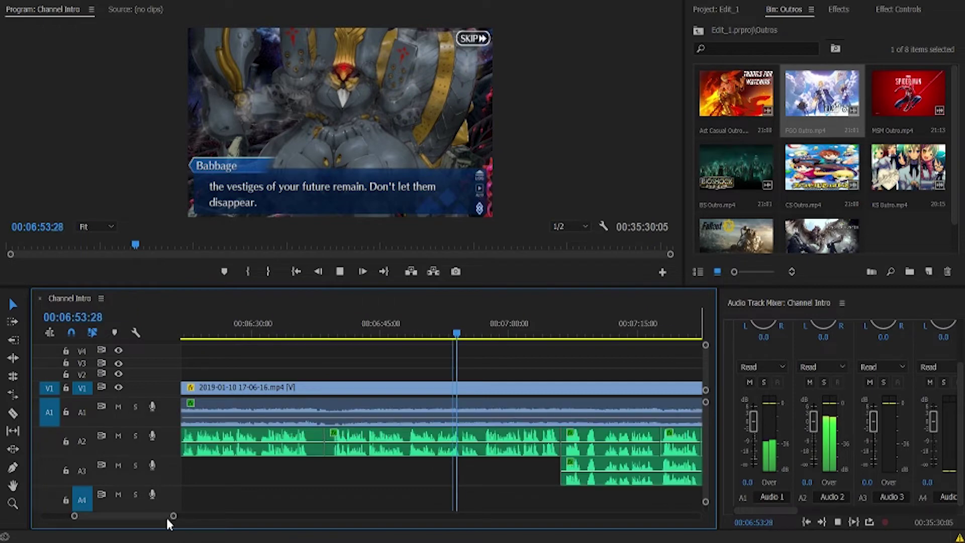
{"action": "left_click", "coordinate": [345, 276]}
- Split the A3 audio clip at the A2 cuts at 00:07:17:21 and 00:07:22:13
{"action": "scroll", "coordinate": [159, 515], "scroll_direction": "down", "scroll_amount": 3}
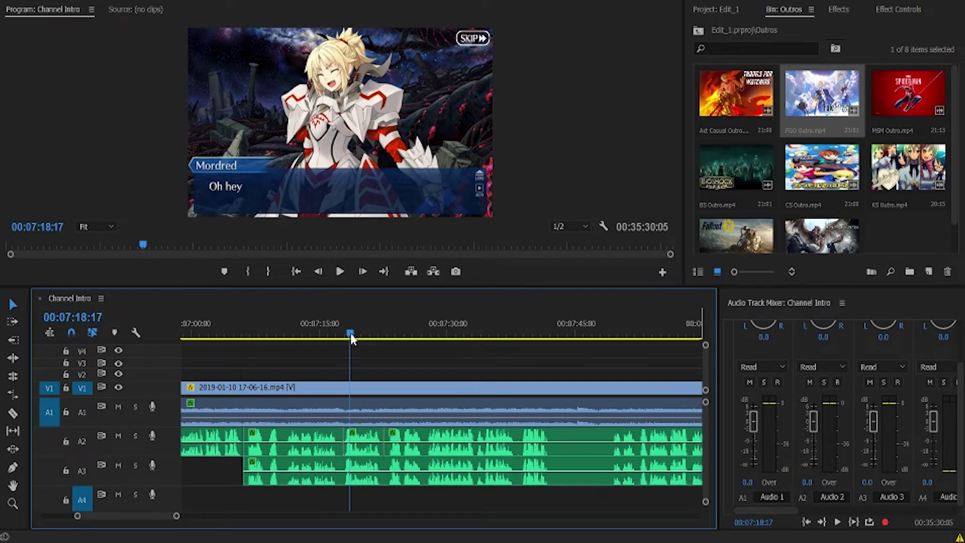
{"action": "left_click_drag", "start_coordinate": [351, 333], "coordinate": [343, 334]}
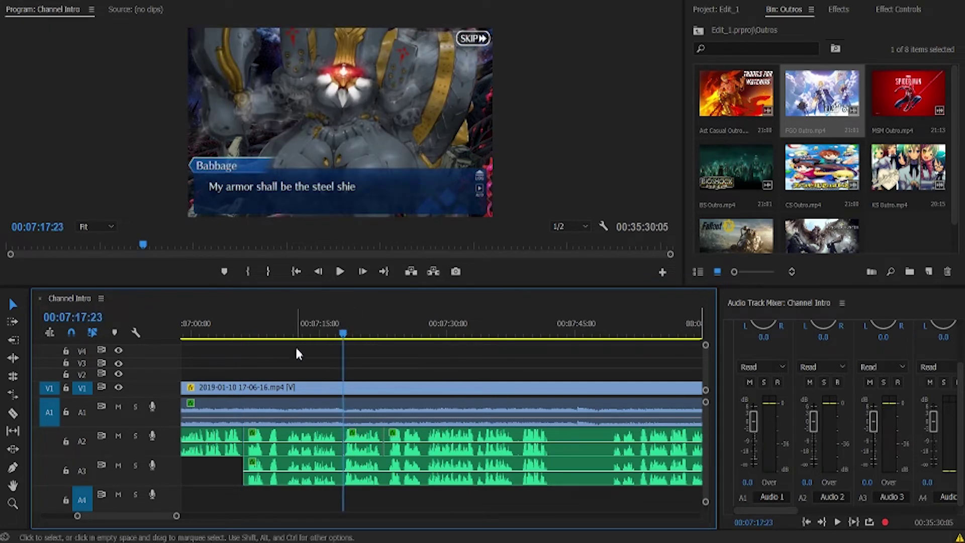
{"action": "left_click", "coordinate": [12, 414]}
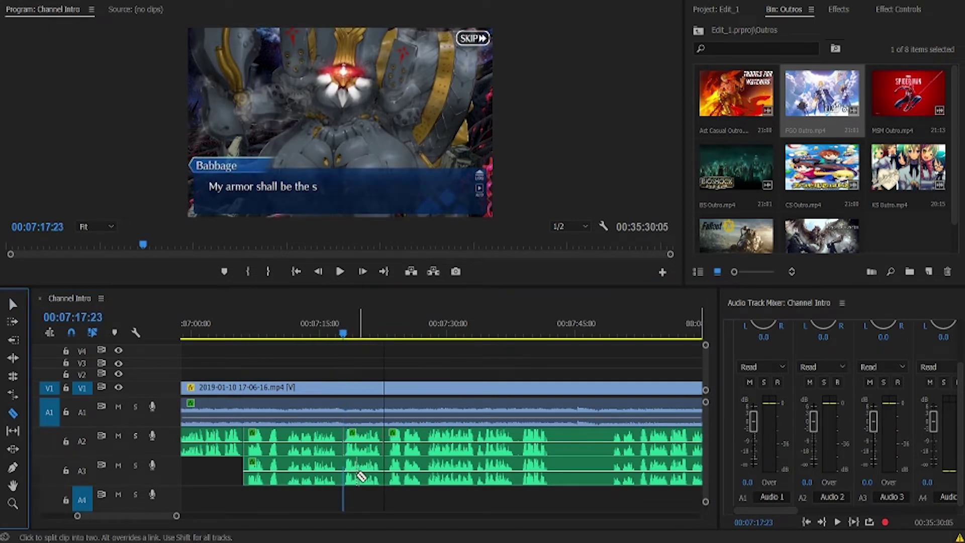
{"action": "left_click", "coordinate": [348, 472]}
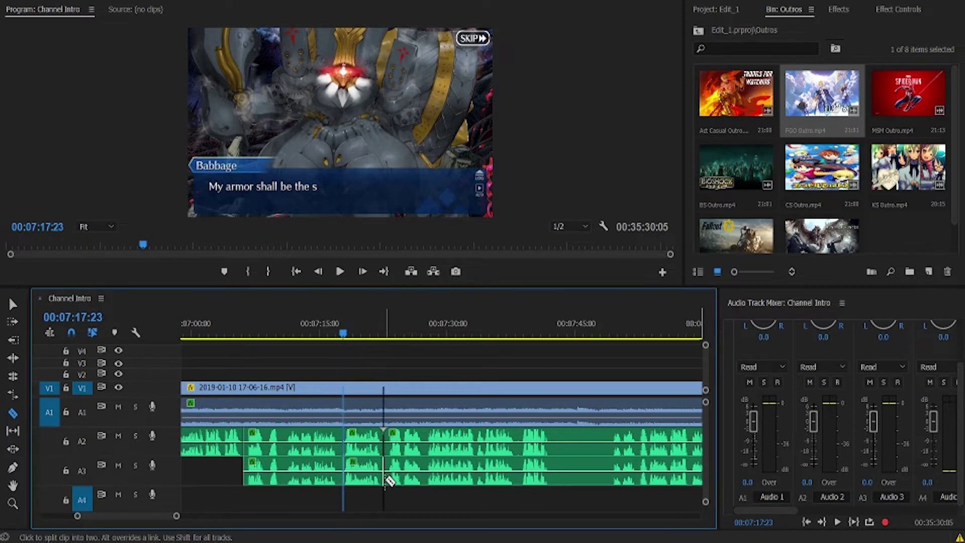
- Delete the A2 clip between 00:07:17:21 and 00:07:22:13 and move the matching A3 clip up into the gap
{"action": "left_click", "coordinate": [363, 431]}
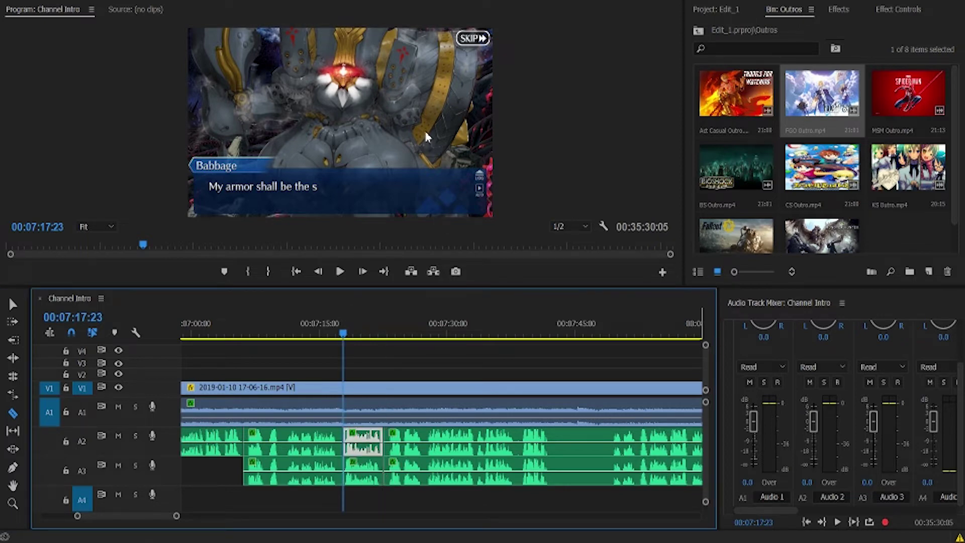
{"action": "key", "text": "Delete"}
{"action": "left_click", "coordinate": [13, 304]}
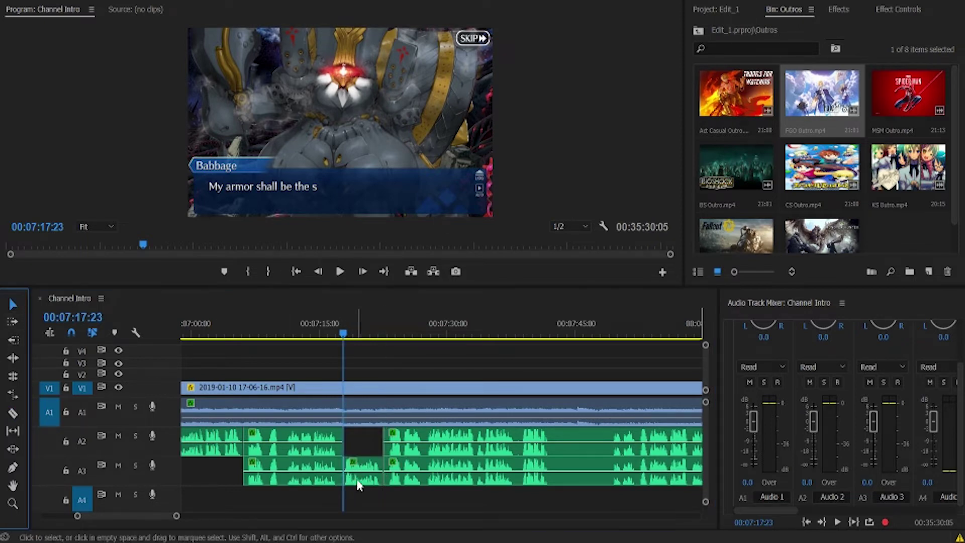
{"action": "left_click_drag", "start_coordinate": [358, 484], "coordinate": [362, 454]}
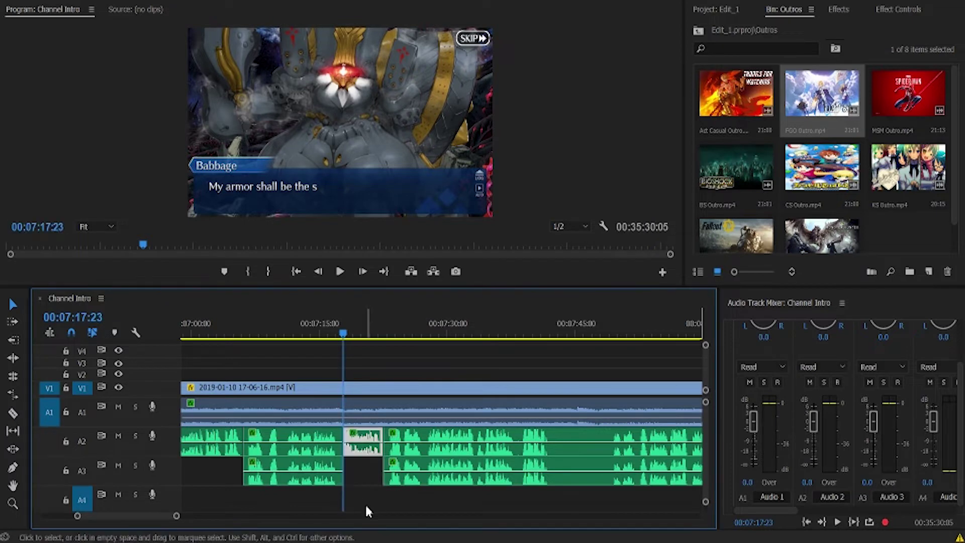
- Delete the leftover A3 clip between 00:07:06:02 and 00:07:17:21 and place the playhead at 00:07:17:11
{"action": "left_click", "coordinate": [291, 467]}
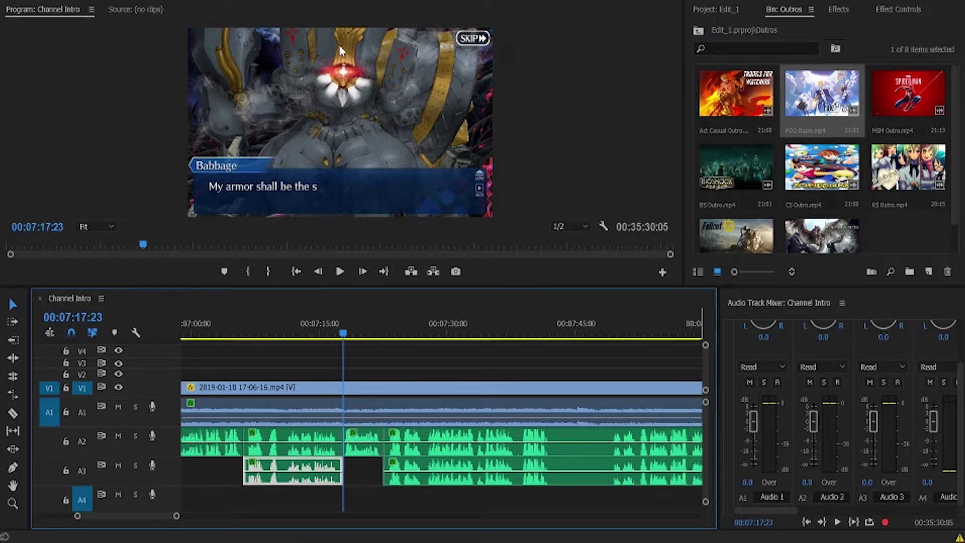
{"action": "key", "text": "Delete"}
{"action": "left_click", "coordinate": [340, 328]}
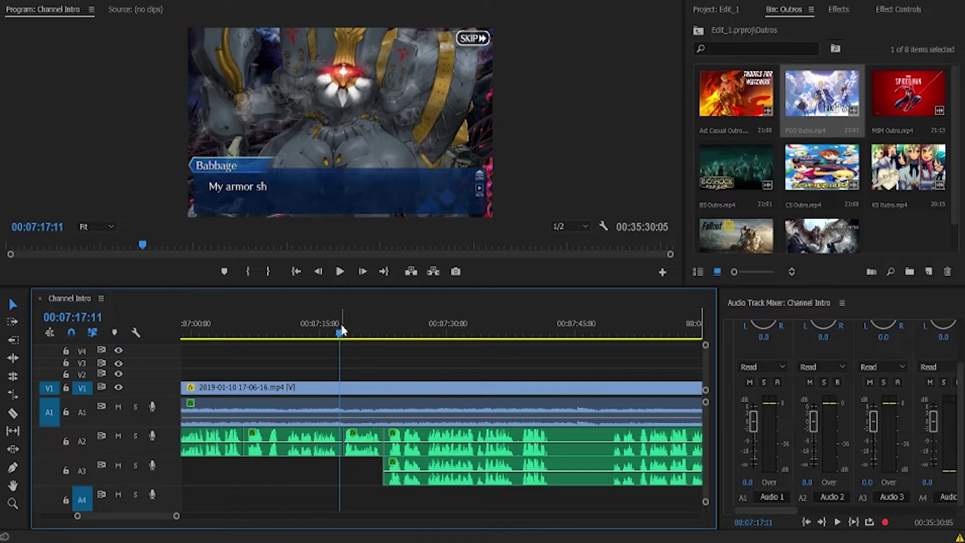
- Play the sequence from 00:07:17:11 and on to Sakata Kintoki's line near 00:07:54:09 to listen to the voice audio
{"action": "left_click", "coordinate": [340, 272]}
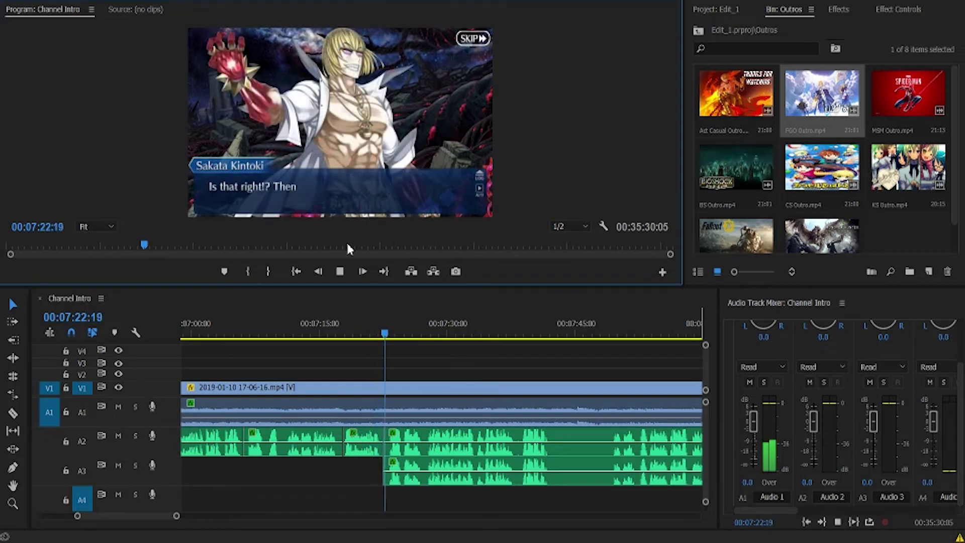
{"action": "left_click", "coordinate": [340, 271]}
{"action": "left_click", "coordinate": [413, 318]}
{"action": "key", "text": "space"}
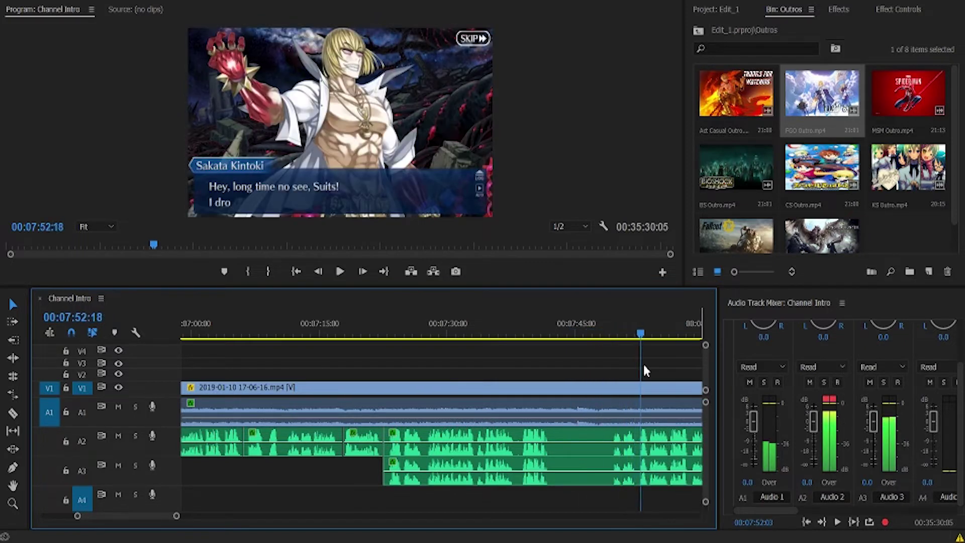
{"action": "key", "text": "space"}
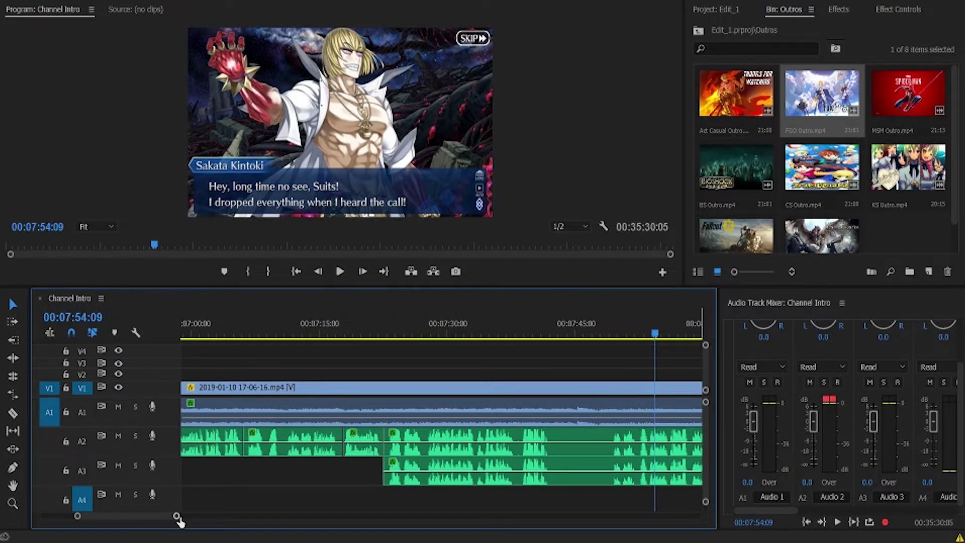
- Mute the A3 audio track and scrub ahead to Frankenstein's line at 00:09:34:28
{"action": "mouse_move", "coordinate": [177, 518]}
{"action": "left_mouse_down"}
{"action": "mouse_move", "coordinate": [196, 521]}
{"action": "mouse_move", "coordinate": [174, 514]}
{"action": "left_mouse_up"}
{"action": "left_click", "coordinate": [119, 465]}
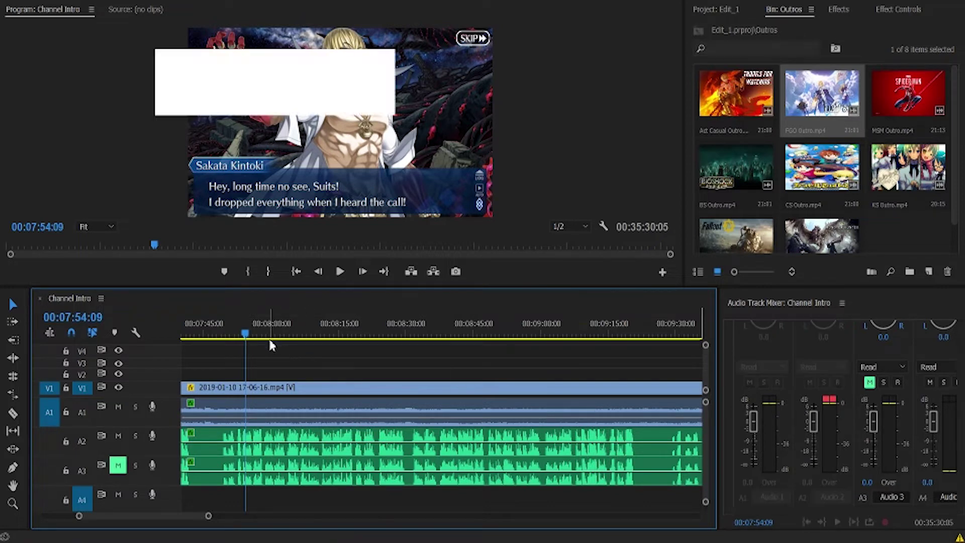
{"action": "left_click_drag", "start_coordinate": [245, 333], "coordinate": [695, 410]}
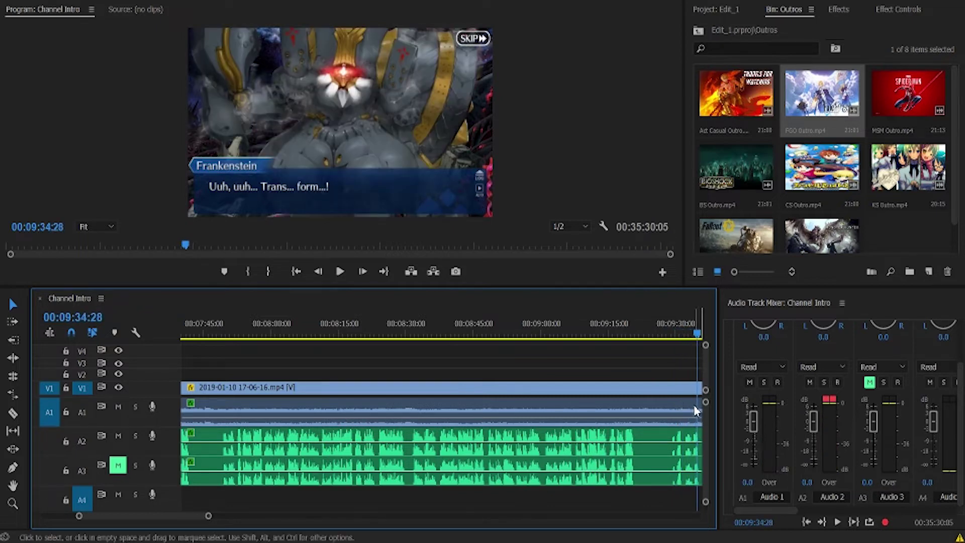
- Split the A2 and A3 audio clips at 00:09:35:27 and 00:09:44:08, at the start and end of Babbage's line
{"action": "left_click_drag", "start_coordinate": [150, 522], "coordinate": [155, 521]}
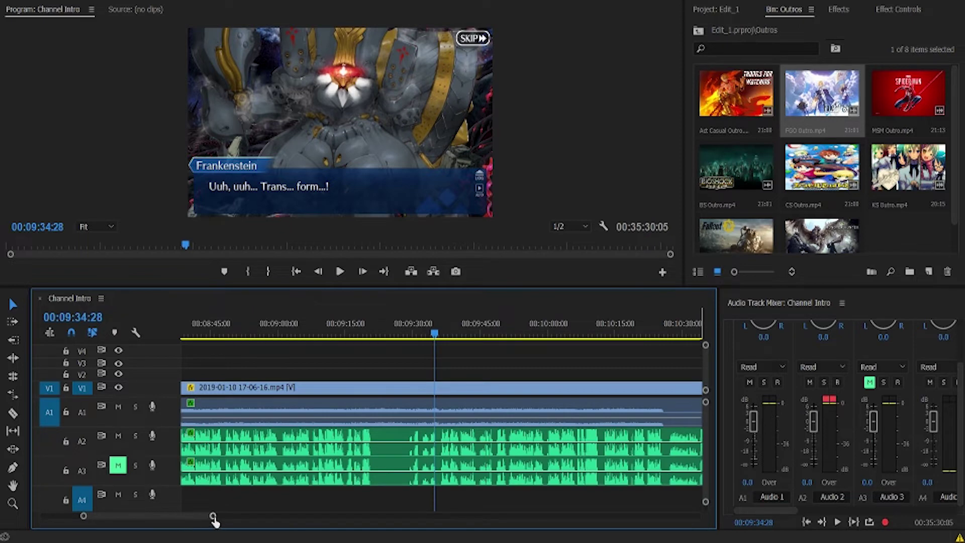
{"action": "left_click_drag", "start_coordinate": [214, 518], "coordinate": [191, 518]}
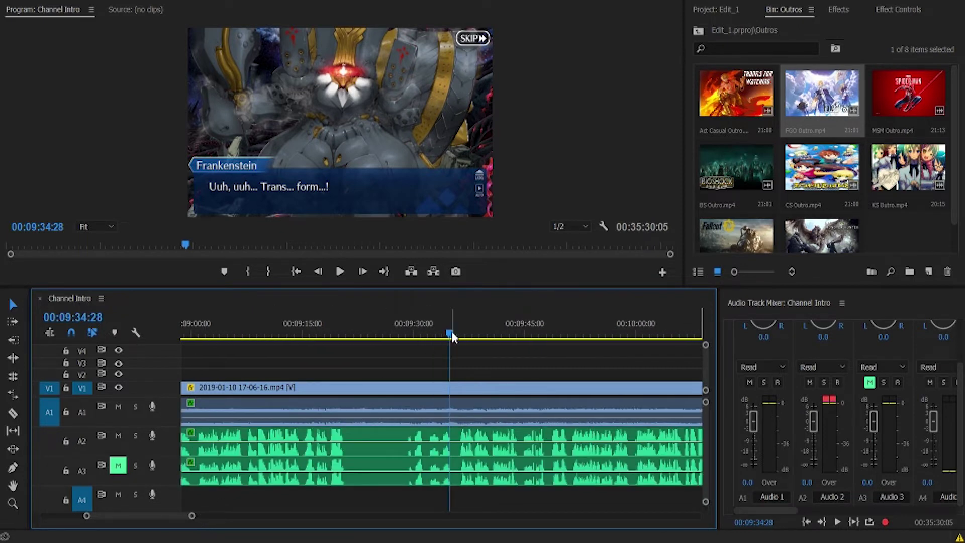
{"action": "left_click_drag", "start_coordinate": [452, 334], "coordinate": [459, 338]}
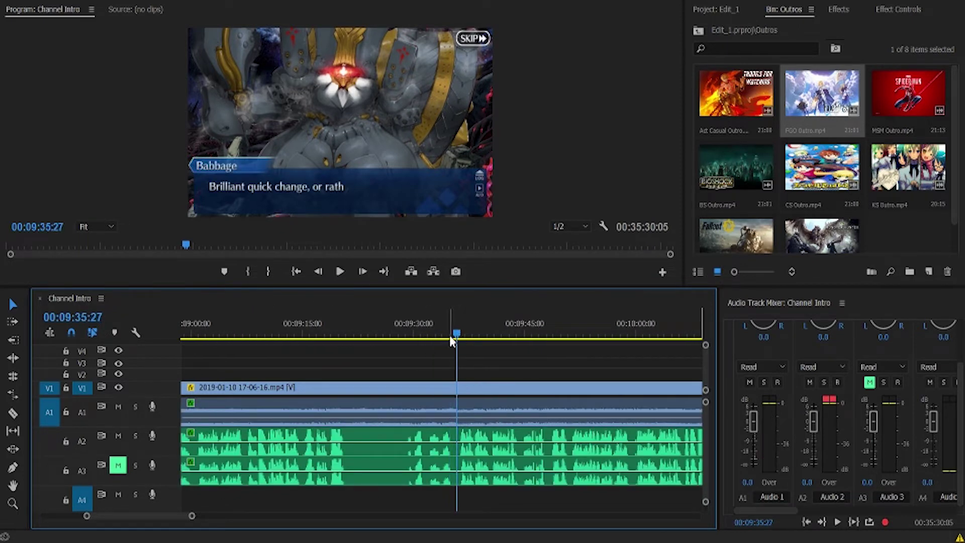
{"action": "left_click", "coordinate": [12, 414]}
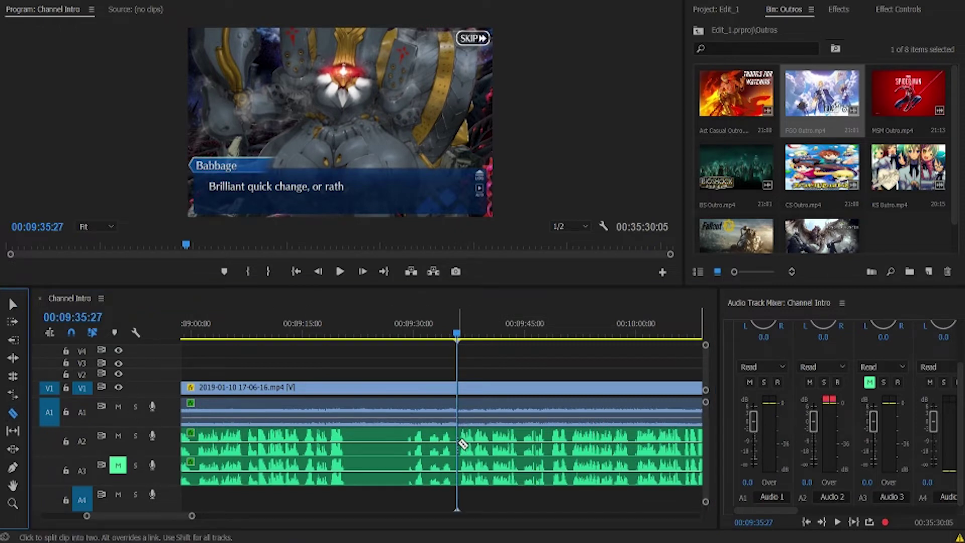
{"action": "left_click", "coordinate": [459, 442]}
{"action": "left_click_drag", "start_coordinate": [454, 336], "coordinate": [517, 355]}
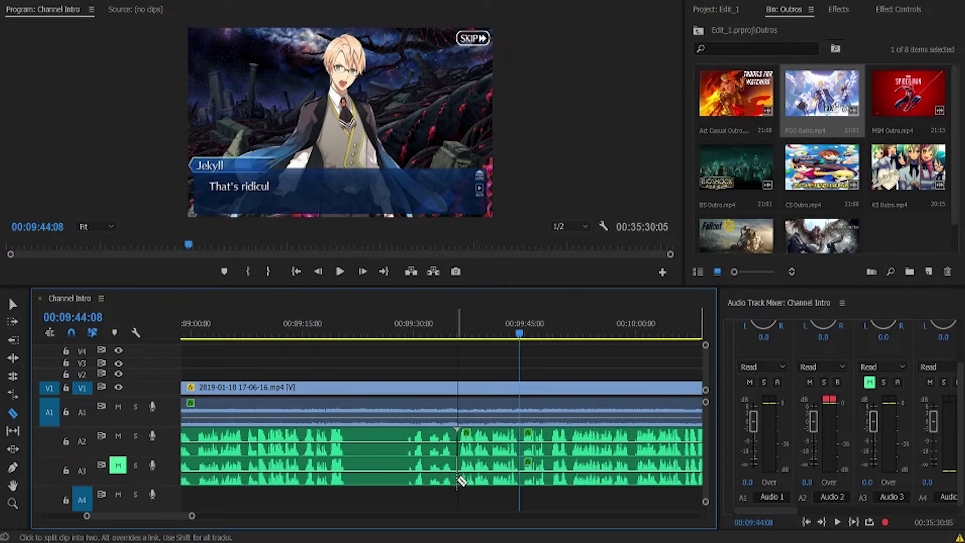
- Delete the A2 clip between 00:09:35:27 and 00:09:44:08 and move the matching A3 clip up into the gap
{"action": "left_click", "coordinate": [503, 439]}
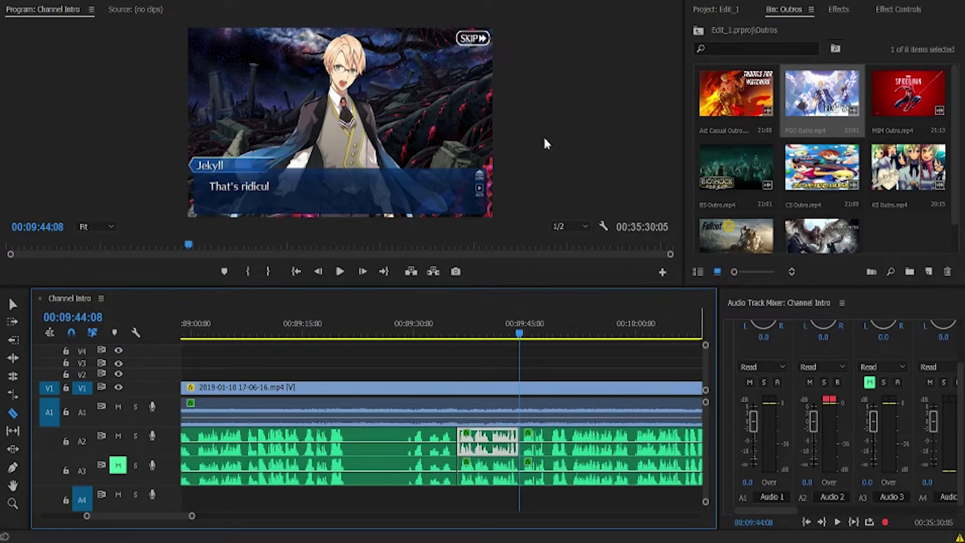
{"action": "key", "text": "Delete"}
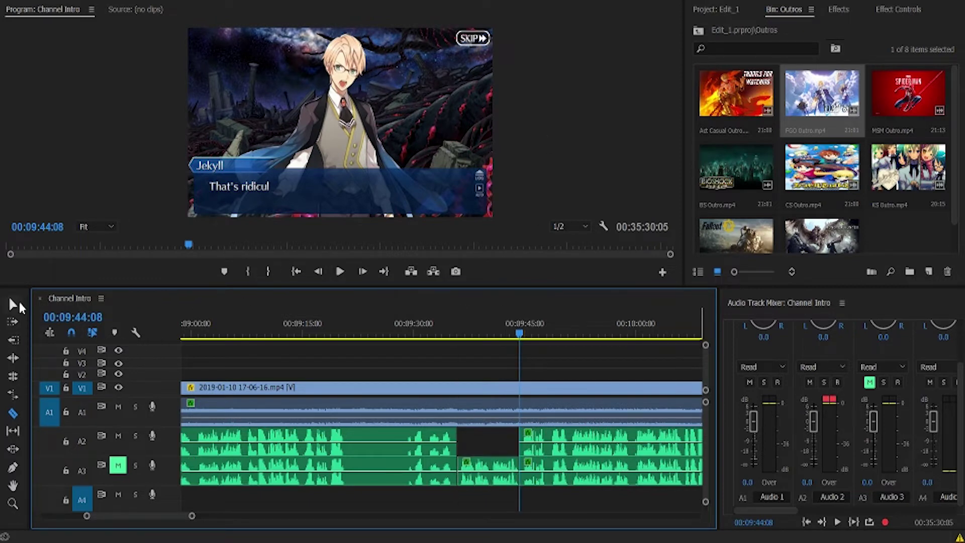
{"action": "left_click", "coordinate": [13, 304]}
{"action": "left_click_drag", "start_coordinate": [485, 466], "coordinate": [484, 440]}
- Play back Babbage's replaced line from 00:09:36:15 and scrub on to 00:10:35:22
{"action": "left_click", "coordinate": [463, 329]}
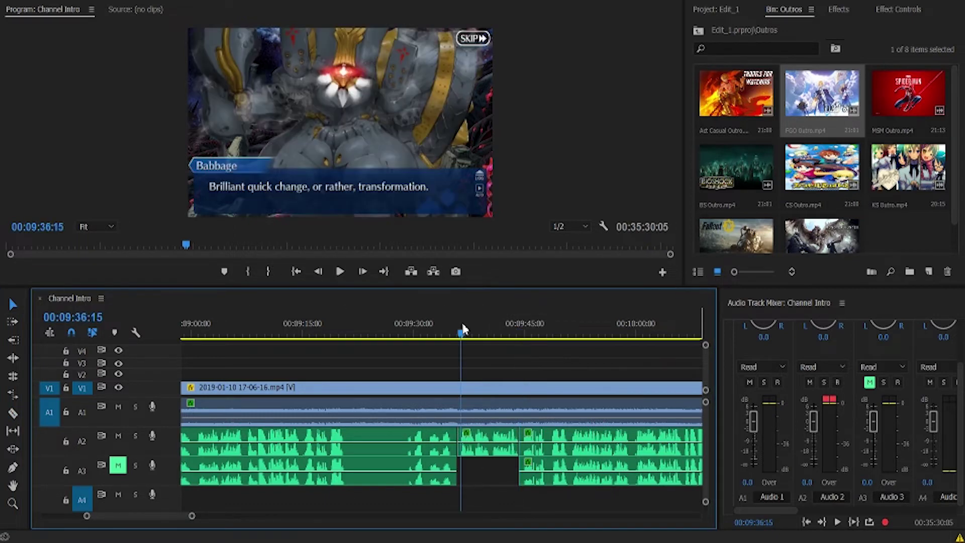
{"action": "left_click", "coordinate": [340, 274]}
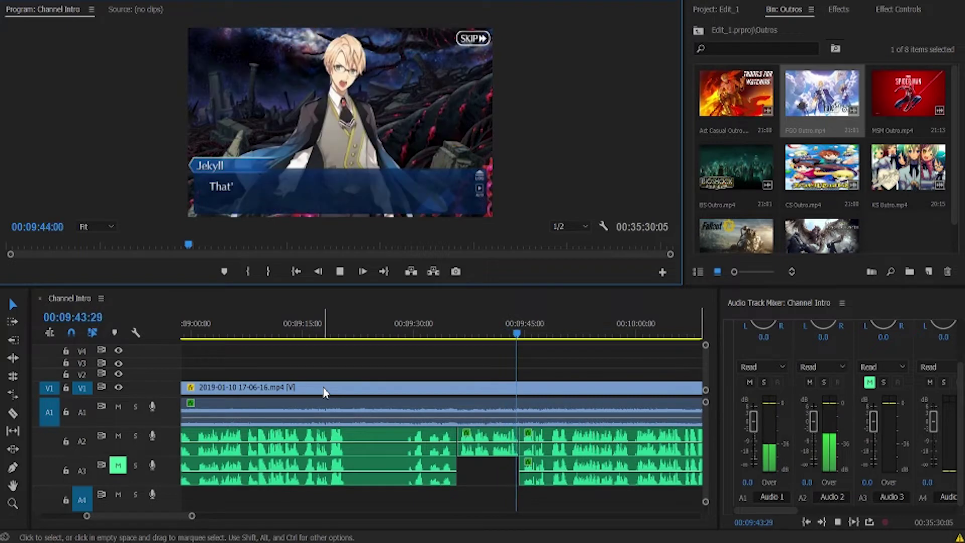
{"action": "left_click", "coordinate": [340, 271]}
{"action": "scroll", "coordinate": [163, 517], "scroll_direction": "down", "scroll_amount": 5}
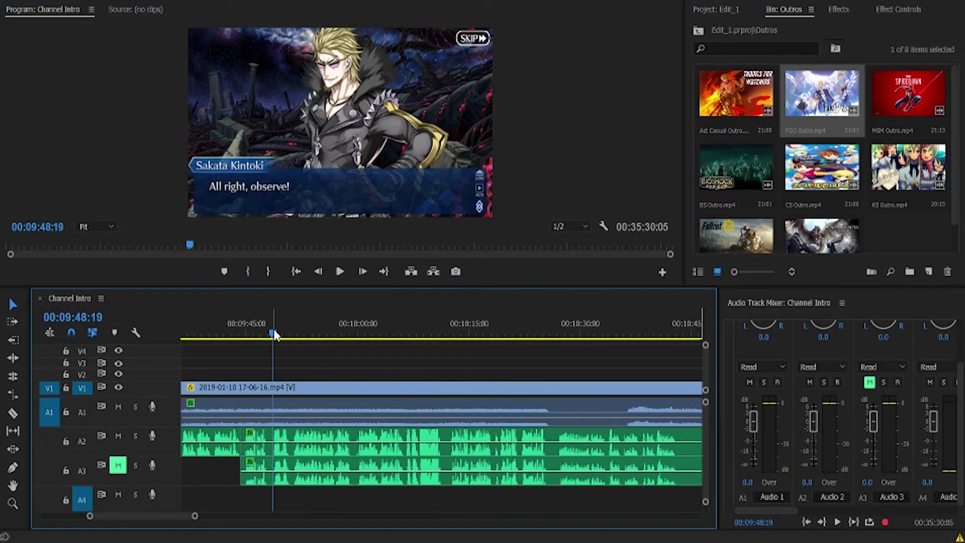
{"action": "left_click_drag", "start_coordinate": [274, 333], "coordinate": [623, 367]}
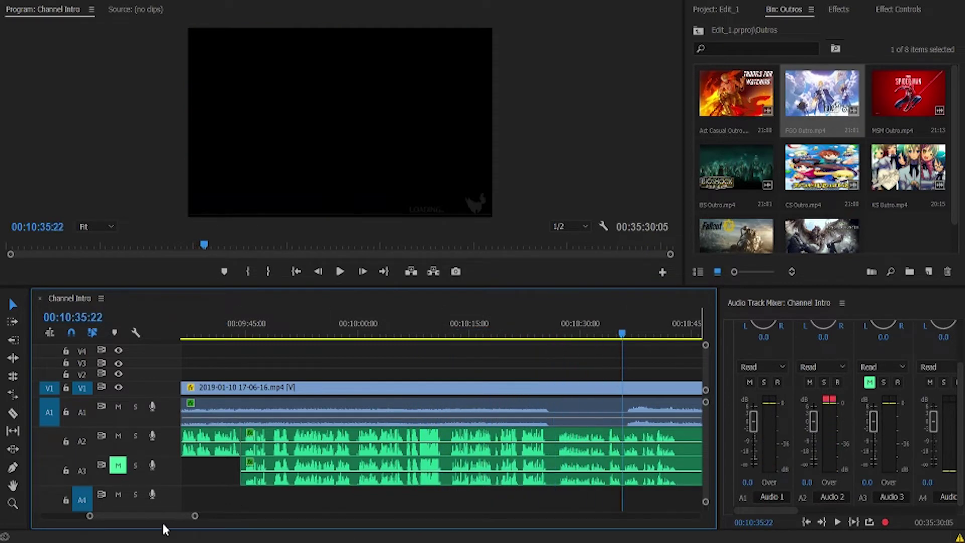
- Delete the leftover A3 clip between 00:07:22:13 and 00:09:35:27 and save the project
{"action": "left_click_drag", "start_coordinate": [198, 518], "coordinate": [262, 520]}
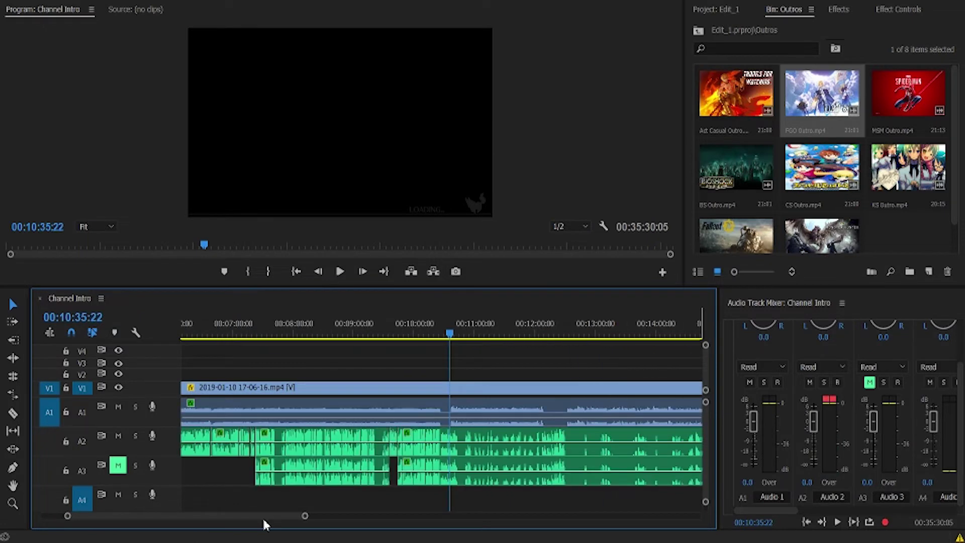
{"action": "left_click", "coordinate": [298, 468]}
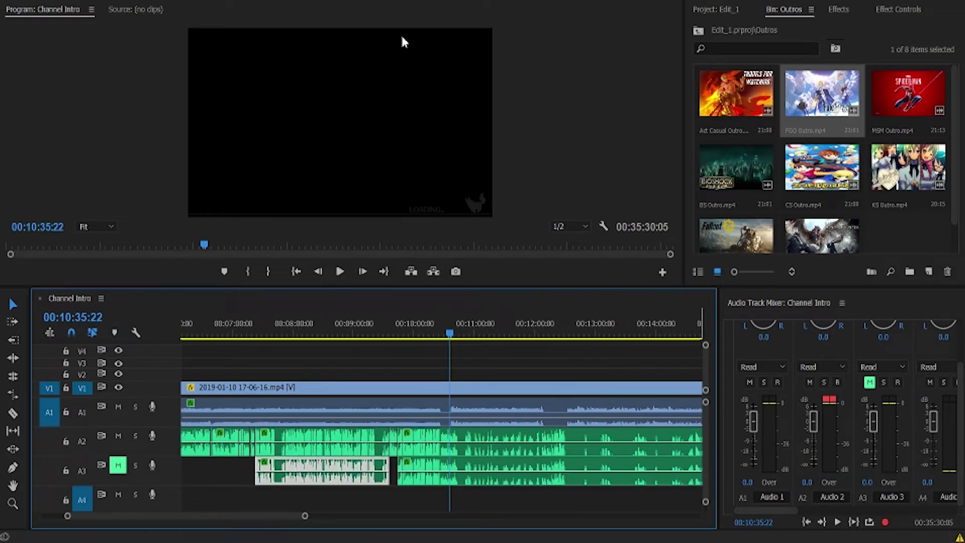
{"action": "key", "text": "Delete"}
{"action": "key", "text": "ctrl+s"}
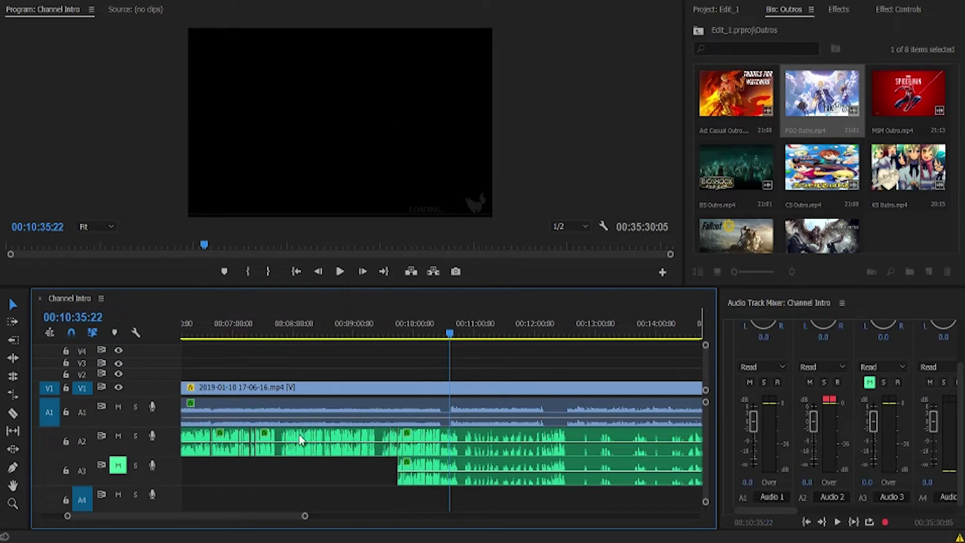
- Scrub through the battle footage from 00:10:35:22 to Paracelsus's dialogue at 00:28:27:29
{"action": "left_click_drag", "start_coordinate": [283, 517], "coordinate": [300, 516]}
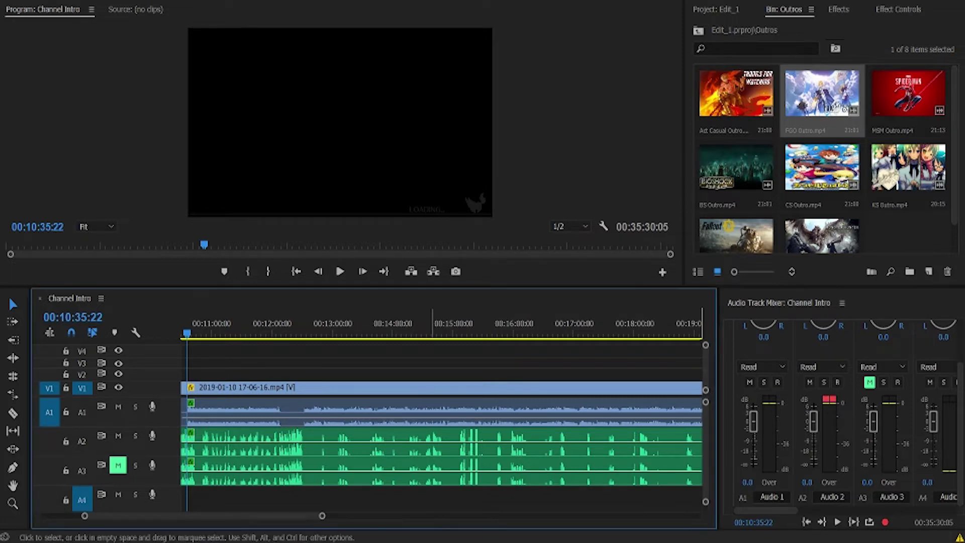
{"action": "left_click_drag", "start_coordinate": [284, 330], "coordinate": [674, 383]}
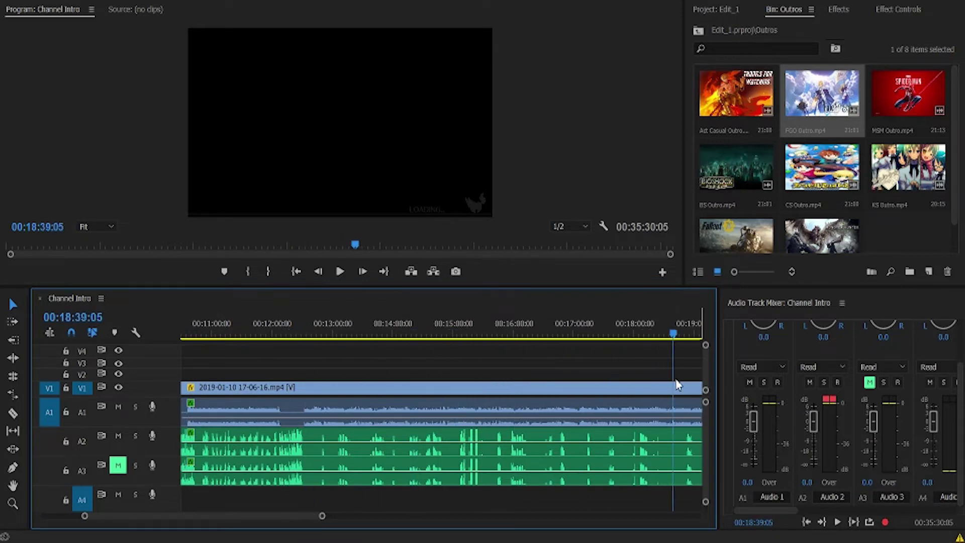
{"action": "left_click_drag", "start_coordinate": [322, 516], "coordinate": [481, 518]}
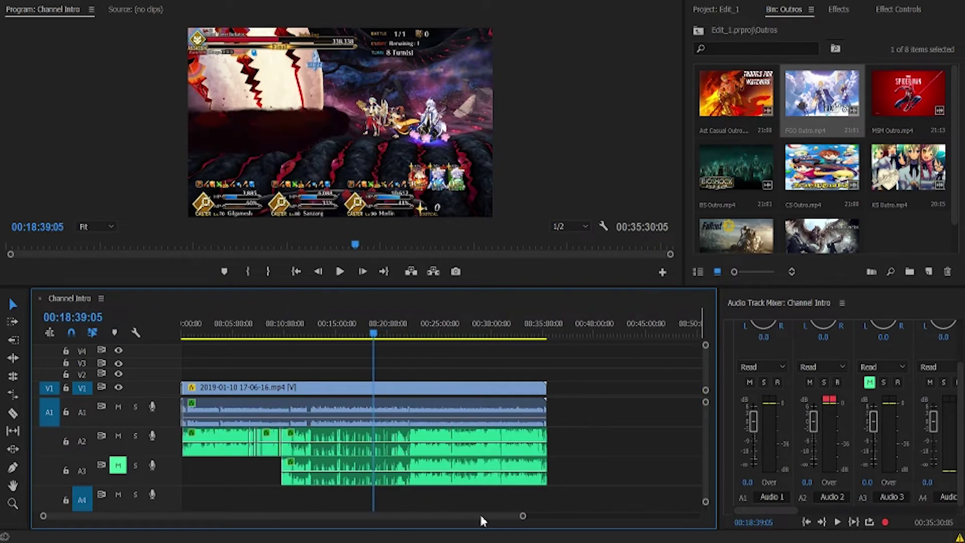
{"action": "left_click_drag", "start_coordinate": [386, 336], "coordinate": [411, 341]}
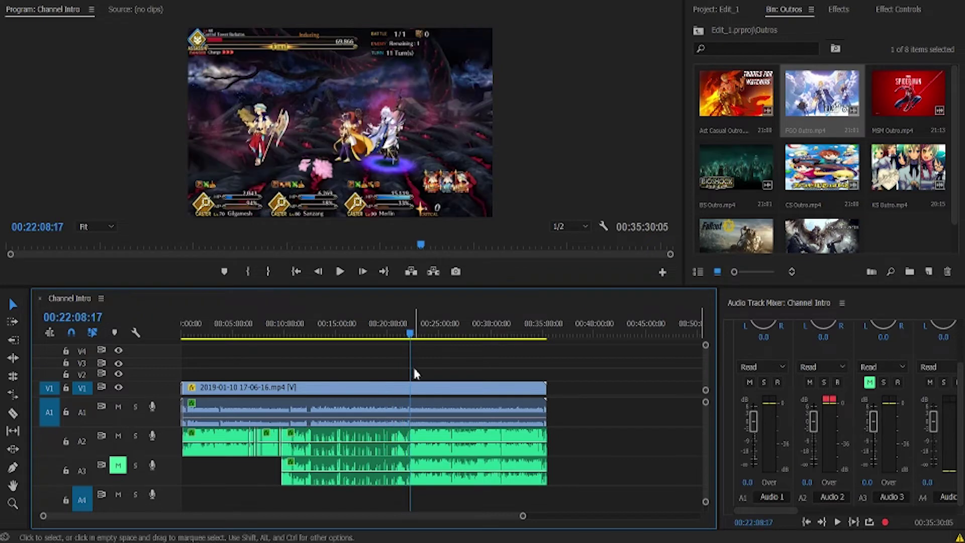
{"action": "left_click_drag", "start_coordinate": [522, 515], "coordinate": [442, 508]}
{"action": "left_click_drag", "start_coordinate": [448, 336], "coordinate": [638, 365]}
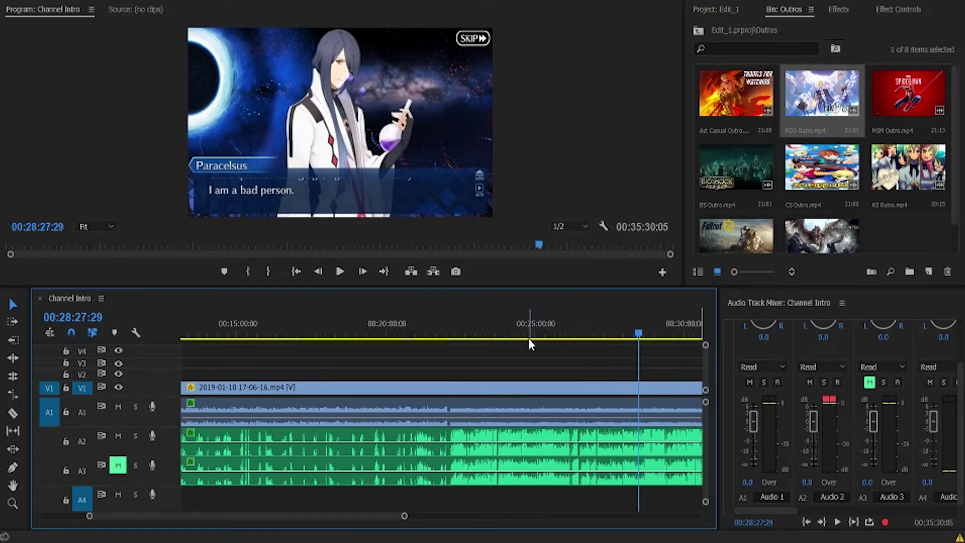
- Search the dialogue after 00:28:27:29 for Babbage's next line and place the playhead at its start, 00:29:38:01
{"action": "scroll", "coordinate": [371, 519], "scroll_direction": "down", "scroll_amount": 6}
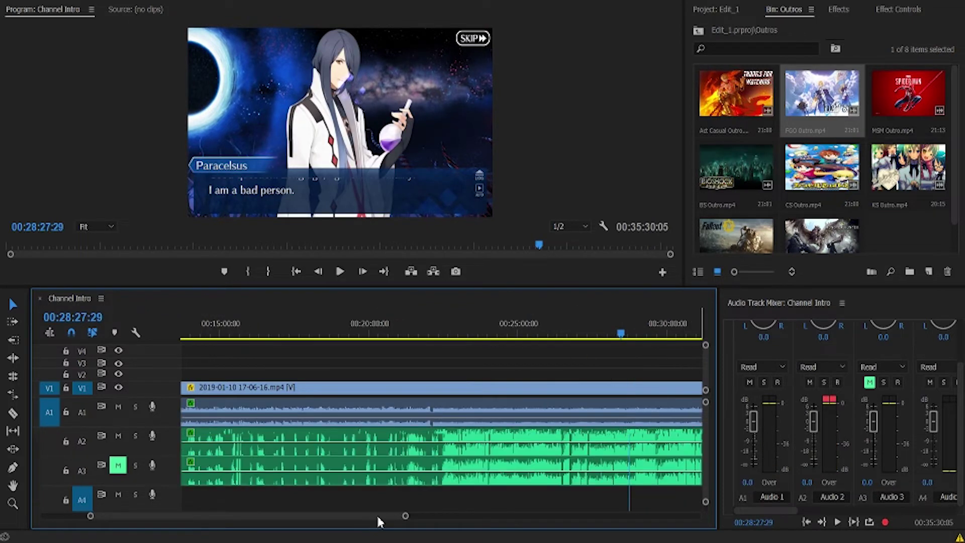
{"action": "scroll", "coordinate": [402, 520], "scroll_direction": "down", "scroll_amount": 4}
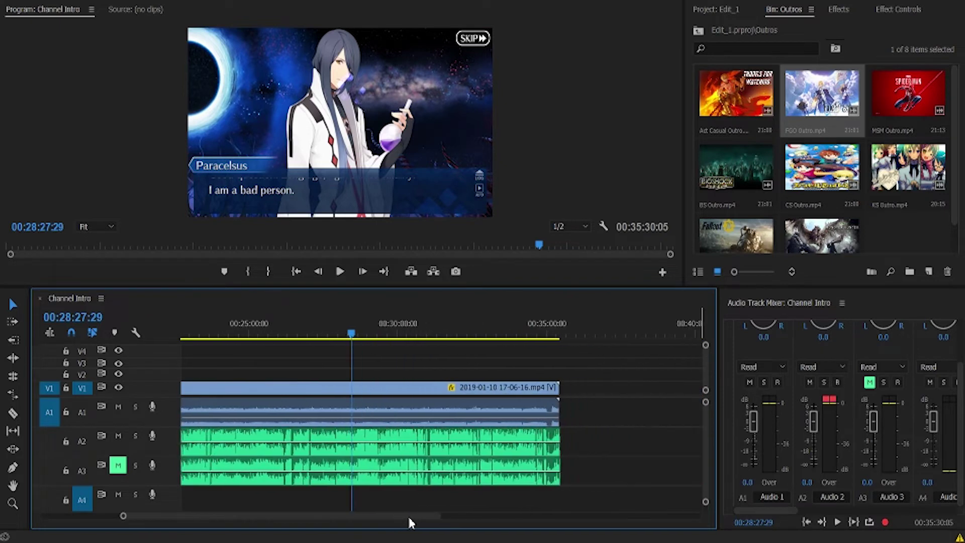
{"action": "left_click", "coordinate": [353, 334]}
{"action": "left_click_drag", "start_coordinate": [354, 342], "coordinate": [366, 340]}
{"action": "left_click", "coordinate": [341, 271]}
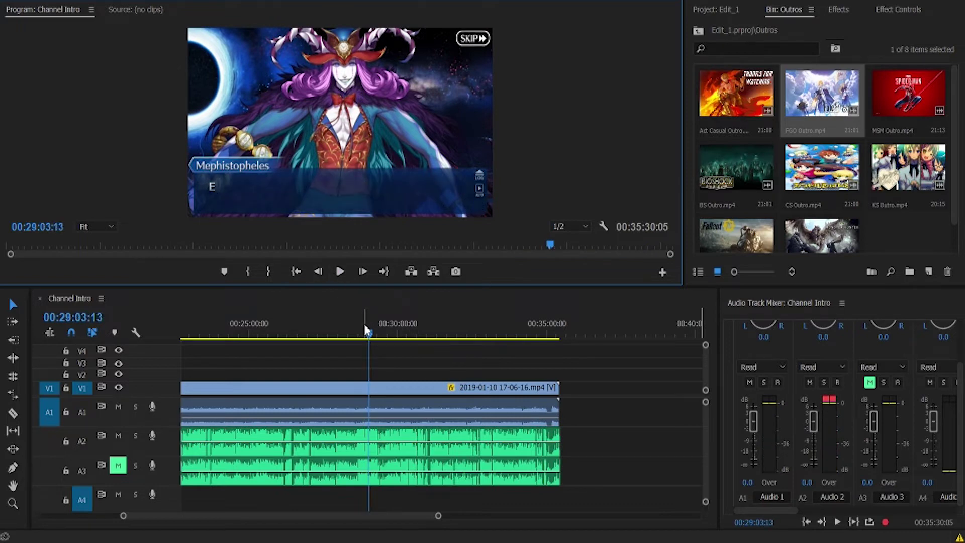
{"action": "left_click_drag", "start_coordinate": [367, 332], "coordinate": [376, 339]}
{"action": "left_click_drag", "start_coordinate": [377, 339], "coordinate": [384, 342]}
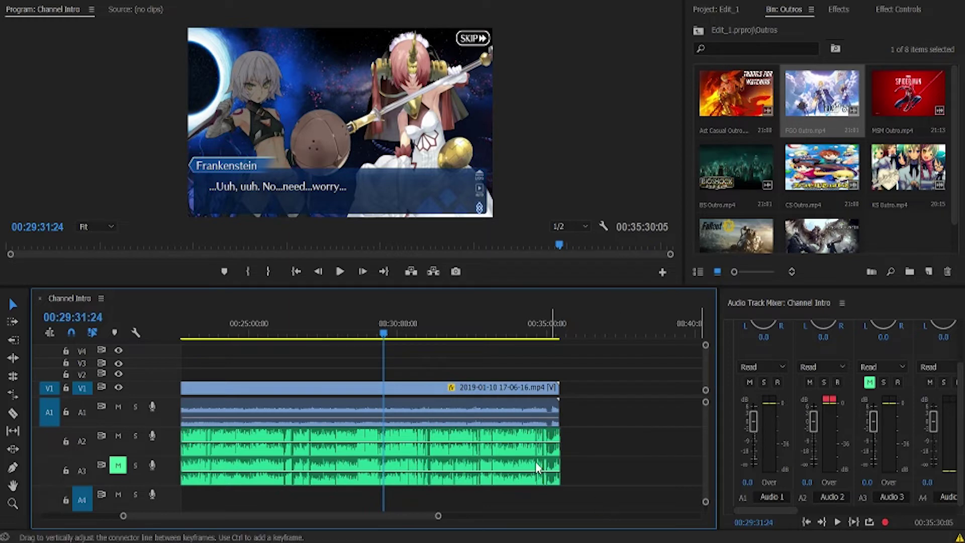
{"action": "left_click_drag", "start_coordinate": [384, 336], "coordinate": [385, 338]}
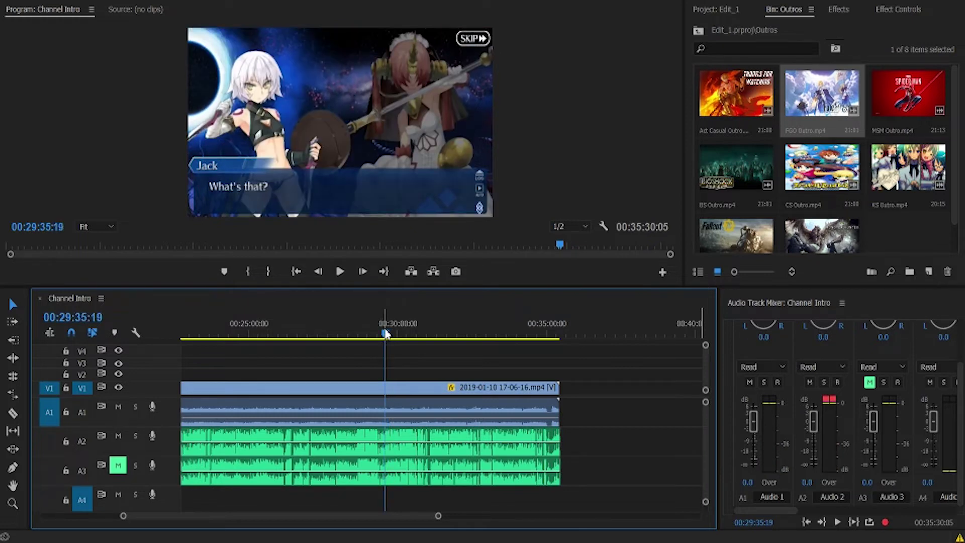
{"action": "left_click_drag", "start_coordinate": [385, 334], "coordinate": [386, 334]}
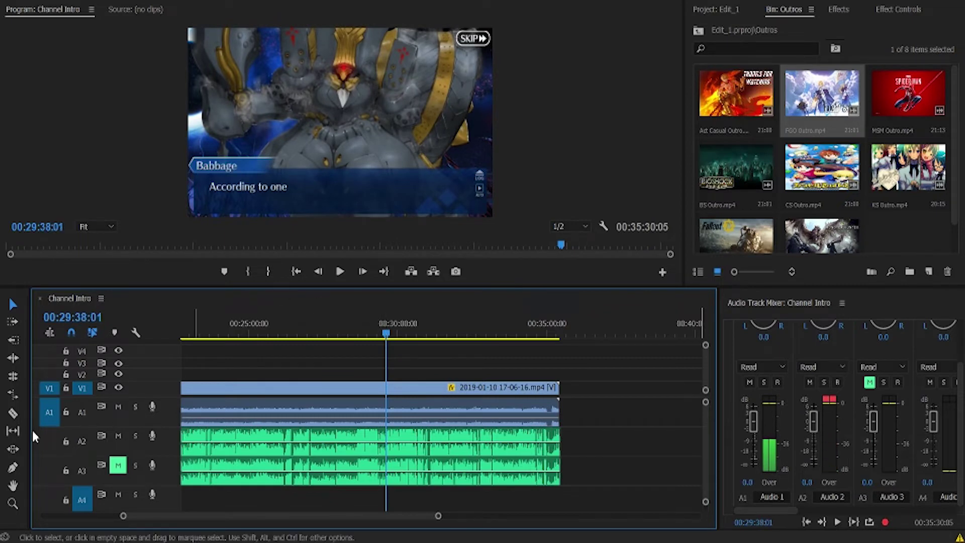
- Split the A2 audio clip at 00:29:38:01 and at 00:30:04:14, where Mephistopheles's line begins
{"action": "left_click", "coordinate": [13, 414]}
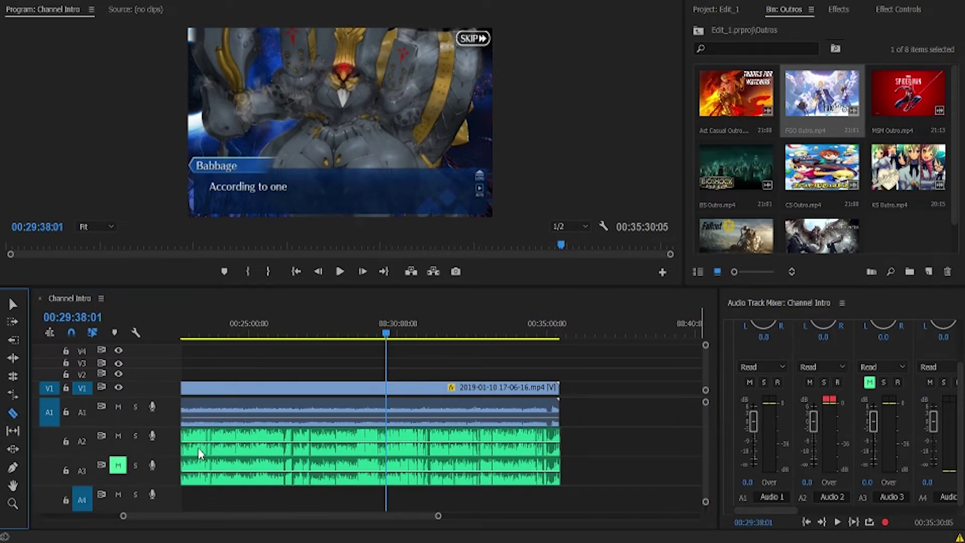
{"action": "left_click", "coordinate": [393, 452]}
{"action": "left_click_drag", "start_coordinate": [439, 519], "coordinate": [332, 516]}
{"action": "left_click_drag", "start_coordinate": [467, 341], "coordinate": [668, 347]}
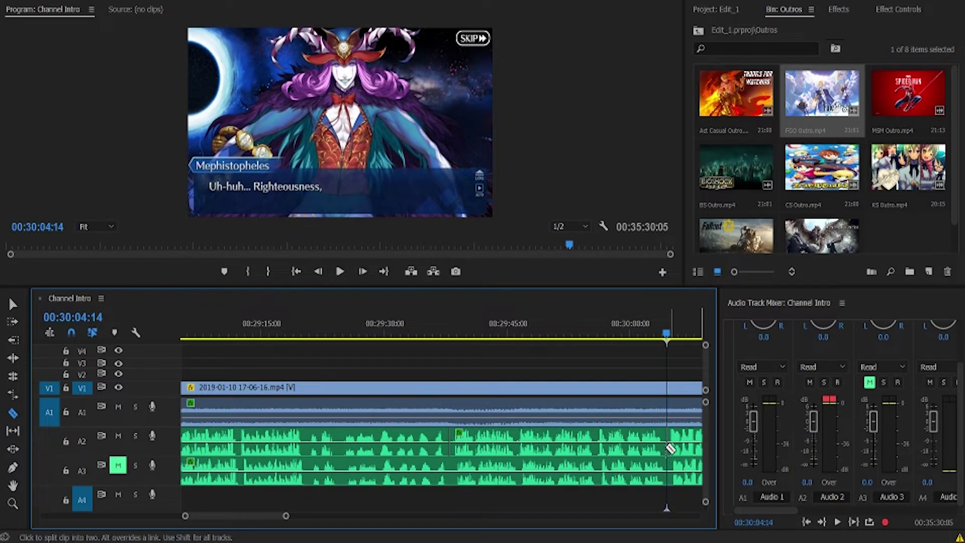
{"action": "left_click", "coordinate": [449, 413]}
- Shift the A3 audio clip about 9 frames earlier so its waveform lines up with A2 near 00:30:05:00
{"action": "left_click", "coordinate": [13, 304]}
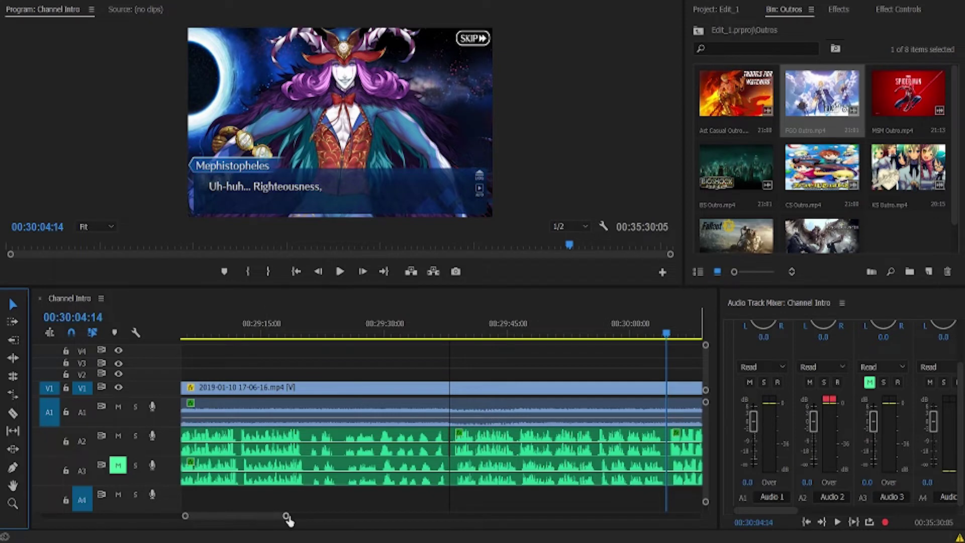
{"action": "left_click_drag", "start_coordinate": [286, 517], "coordinate": [243, 518]}
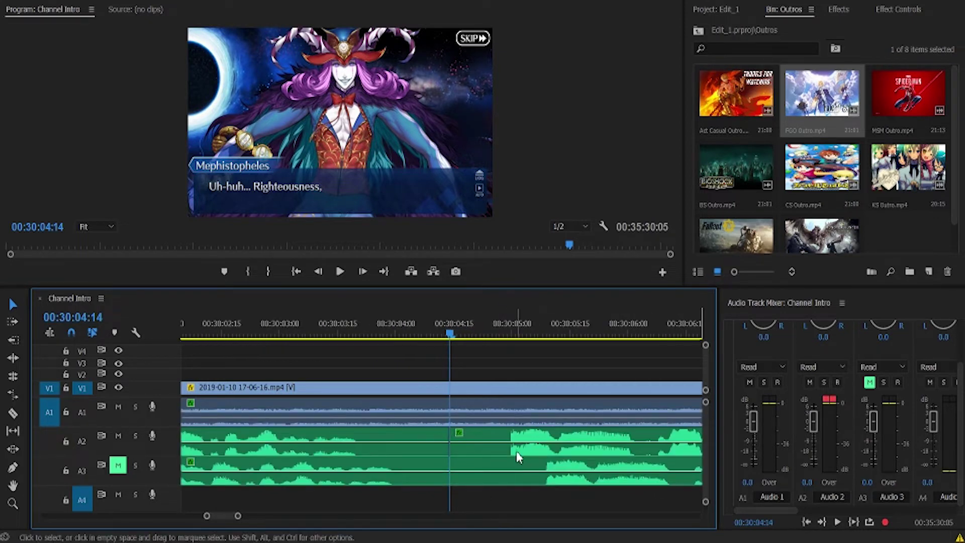
{"action": "left_click_drag", "start_coordinate": [515, 463], "coordinate": [482, 464]}
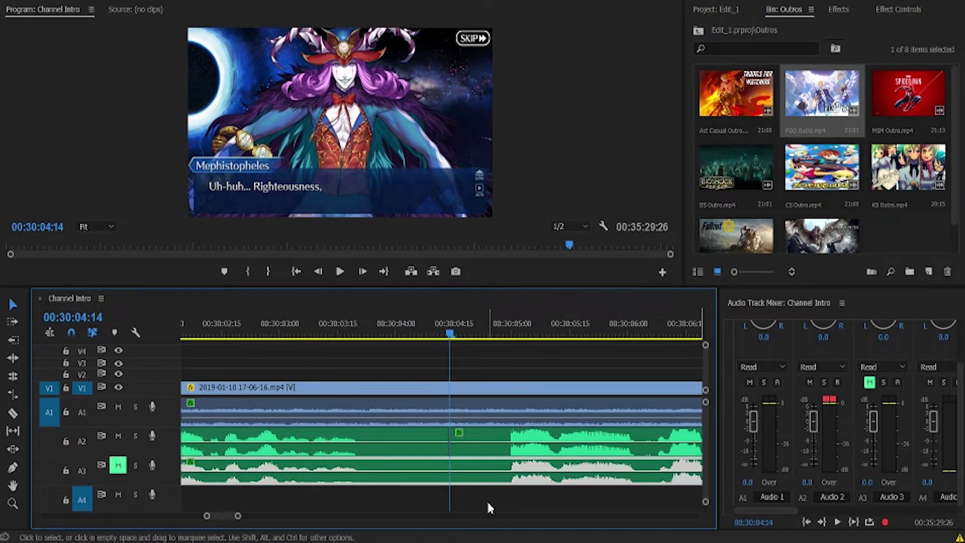
- Split the A3 audio clip at 00:29:38:01 and 00:30:04:14, matching the existing cuts on A2
{"action": "left_click_drag", "start_coordinate": [238, 516], "coordinate": [298, 508]}
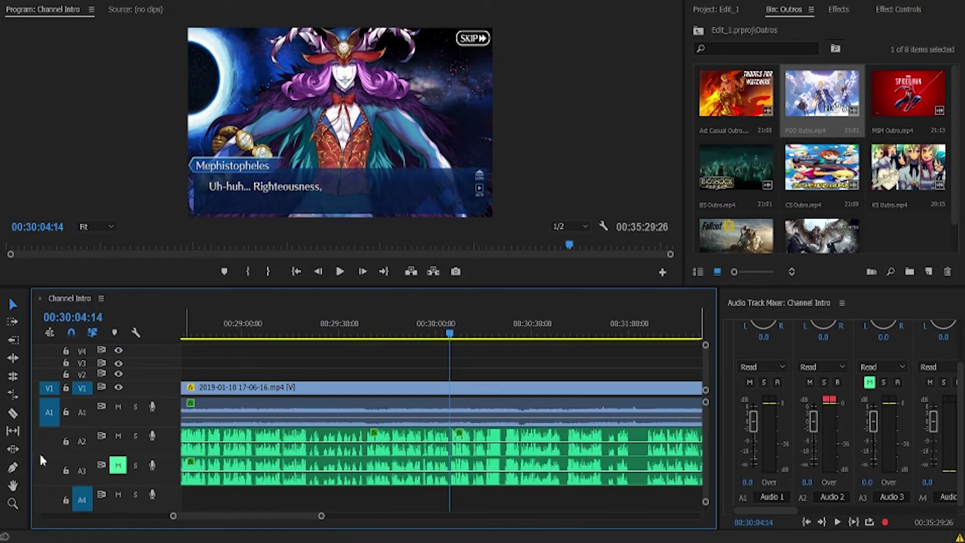
{"action": "left_click", "coordinate": [14, 413]}
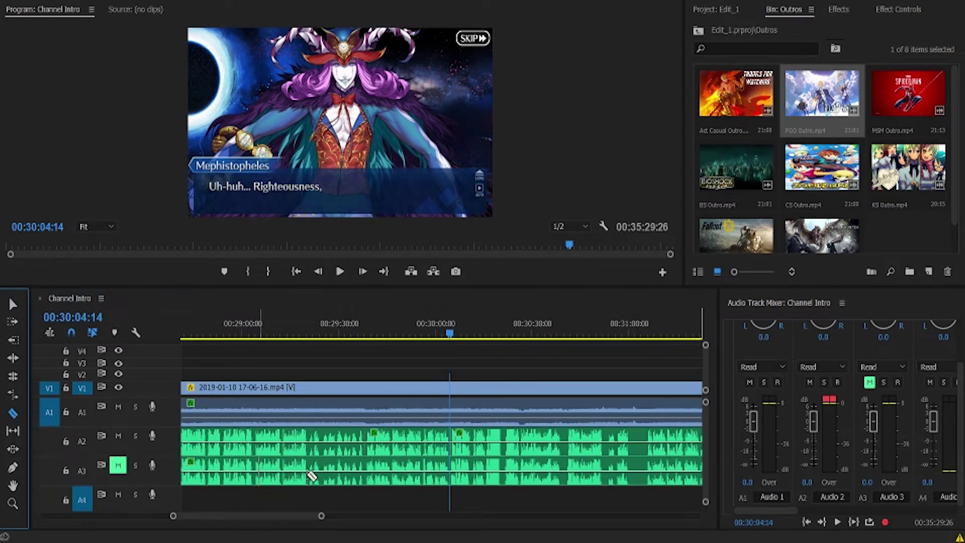
{"action": "left_click", "coordinate": [370, 478]}
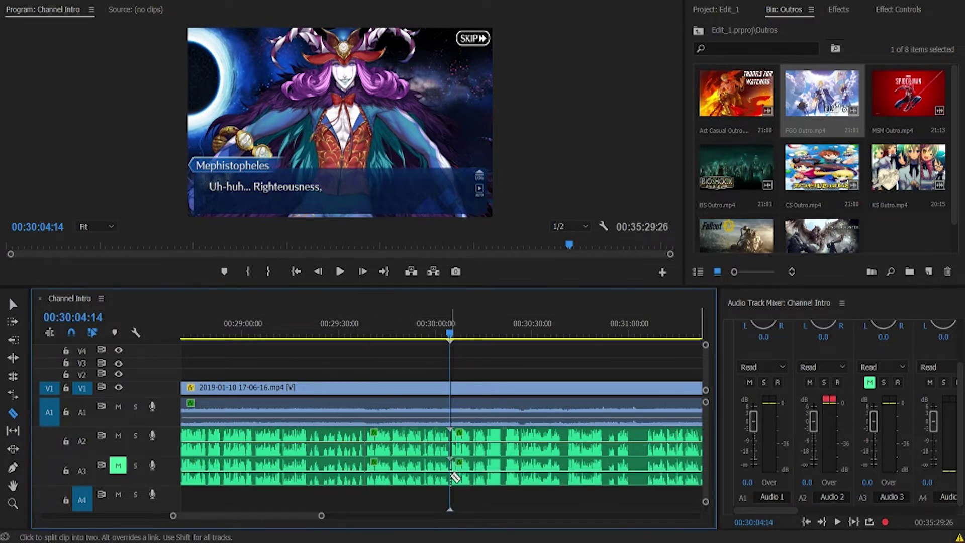
- Delete the A3 audio before 00:29:38:01 and replace the A2 segment up to 00:30:04:14 with the A3 segment below it
{"action": "left_click", "coordinate": [278, 477]}
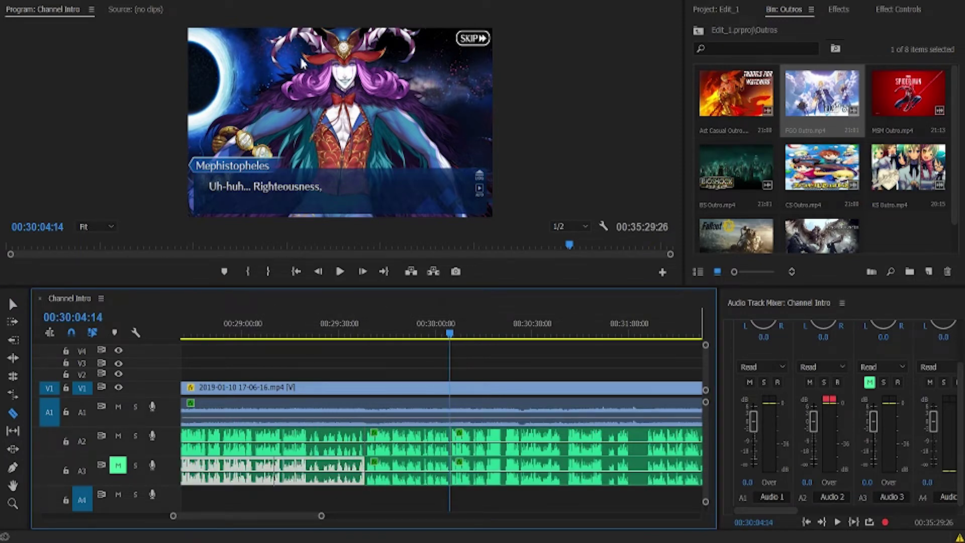
{"action": "key", "text": "Delete"}
{"action": "left_click", "coordinate": [418, 438]}
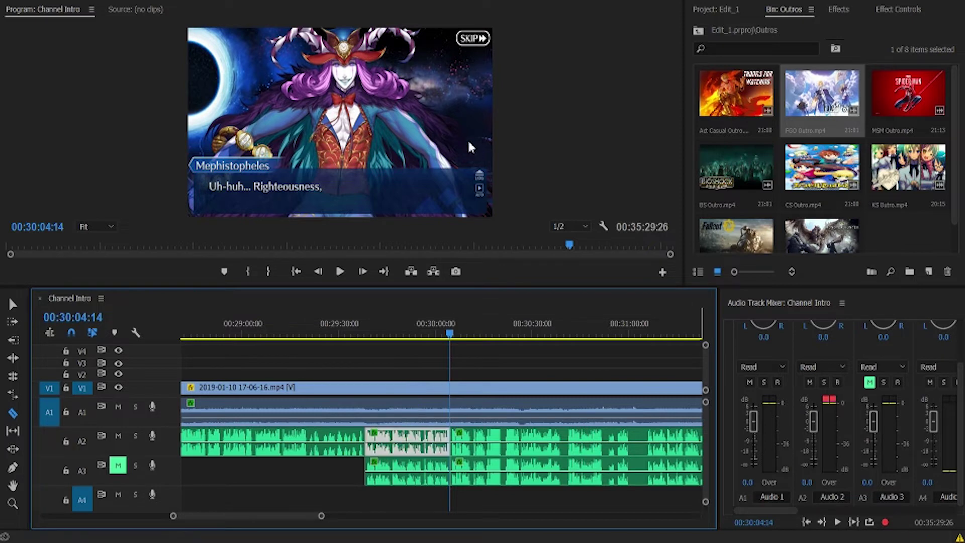
{"action": "key", "text": "Delete"}
{"action": "left_click", "coordinate": [13, 305]}
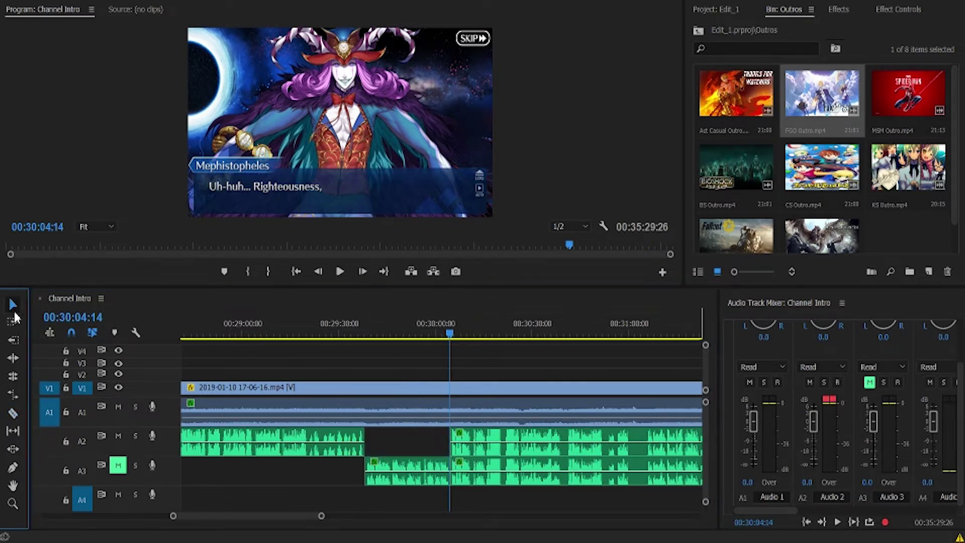
{"action": "left_click_drag", "start_coordinate": [392, 468], "coordinate": [392, 438]}
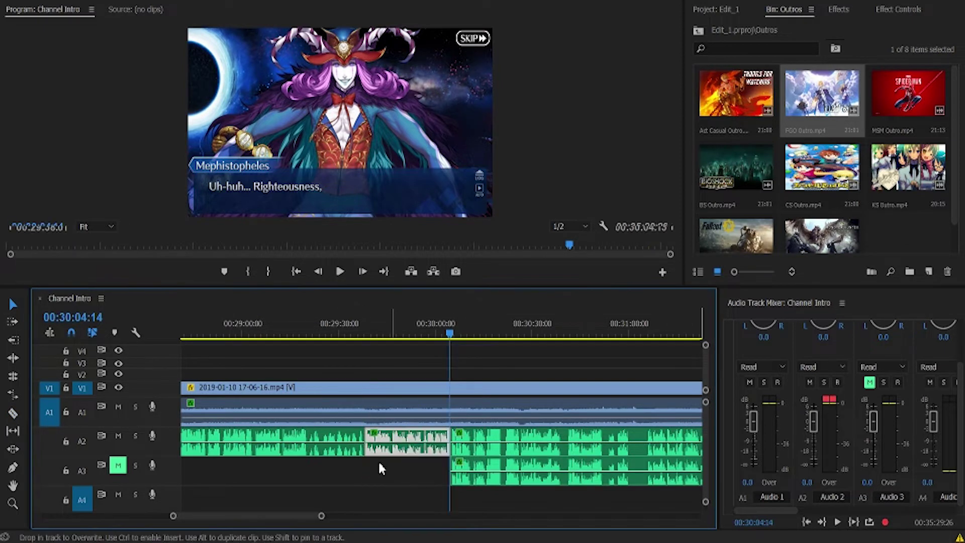
- Play the sequence from 00:29:36:05 through Babbage's lines to check the swapped A2 audio segment
{"action": "left_click", "coordinate": [355, 478]}
{"action": "left_click", "coordinate": [357, 334]}
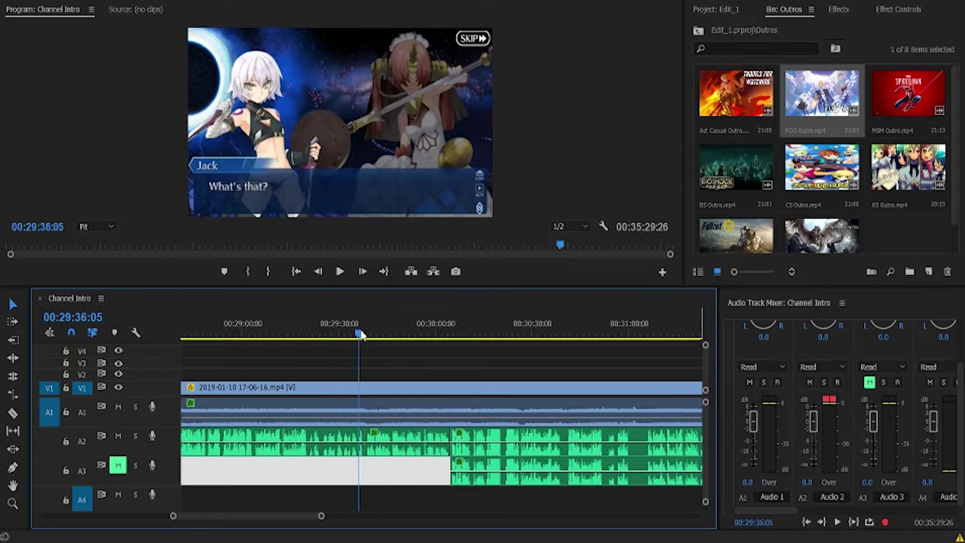
{"action": "left_click", "coordinate": [340, 272]}
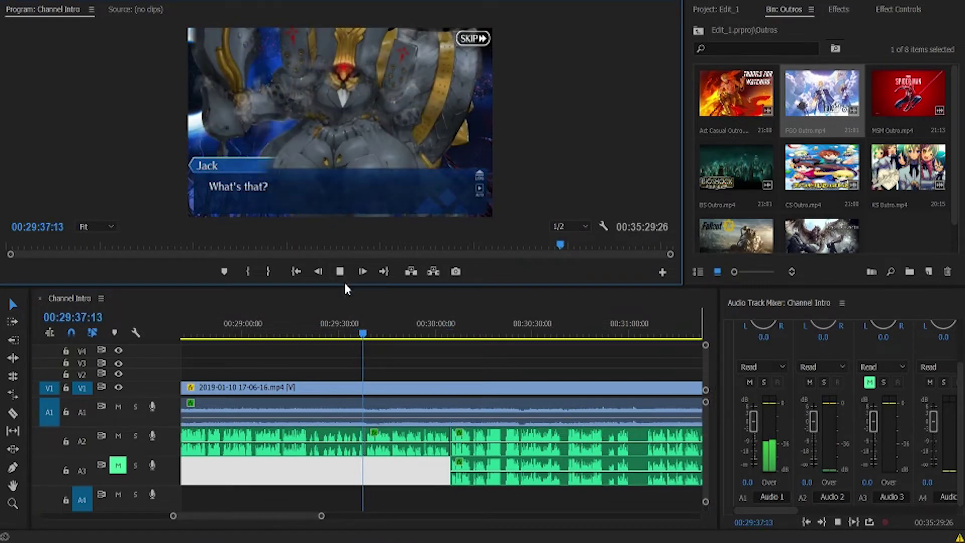
{"action": "scroll", "coordinate": [391, 511], "scroll_direction": "up", "scroll_amount": 5}
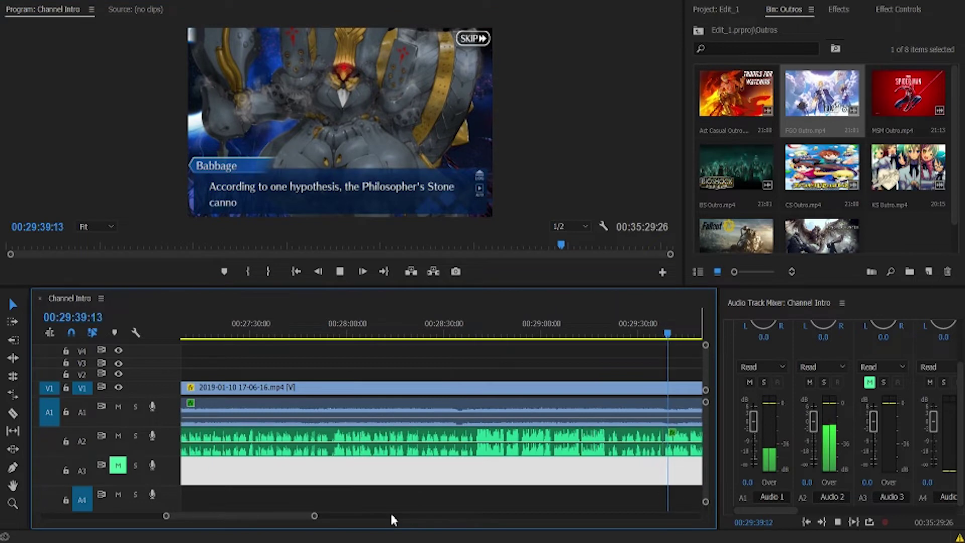
{"action": "scroll", "coordinate": [320, 517], "scroll_direction": "down", "scroll_amount": 3}
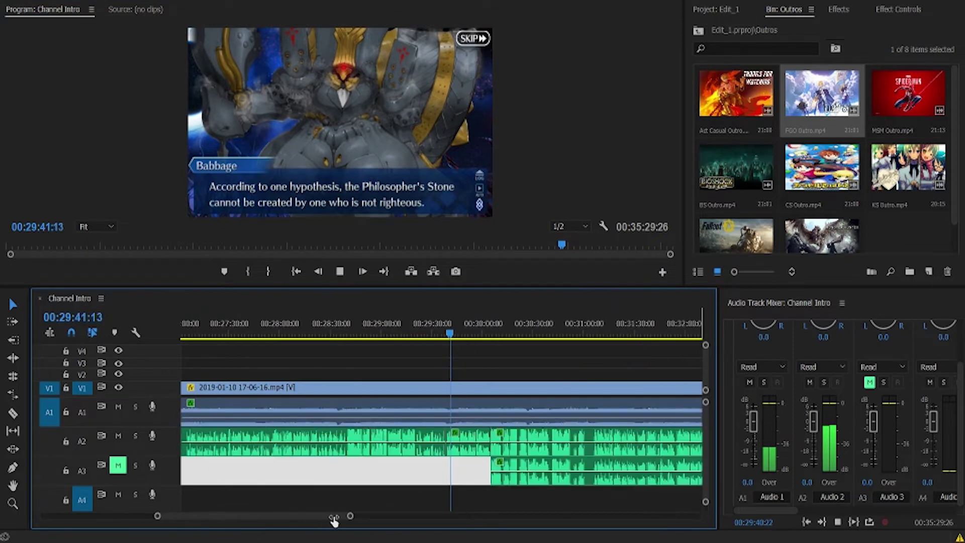
{"action": "left_click", "coordinate": [482, 499]}
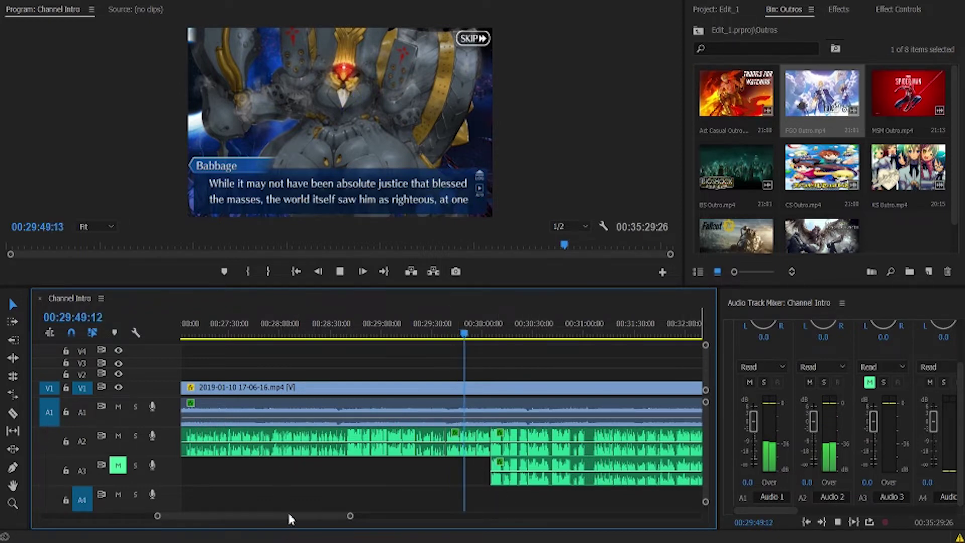
{"action": "scroll", "coordinate": [289, 516], "scroll_direction": "down", "scroll_amount": 5}
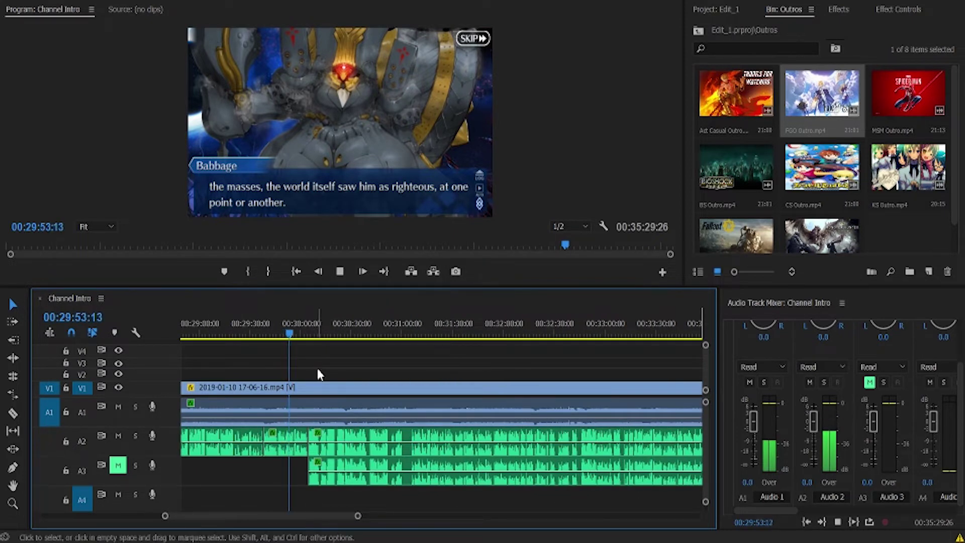
{"action": "left_click", "coordinate": [340, 271]}
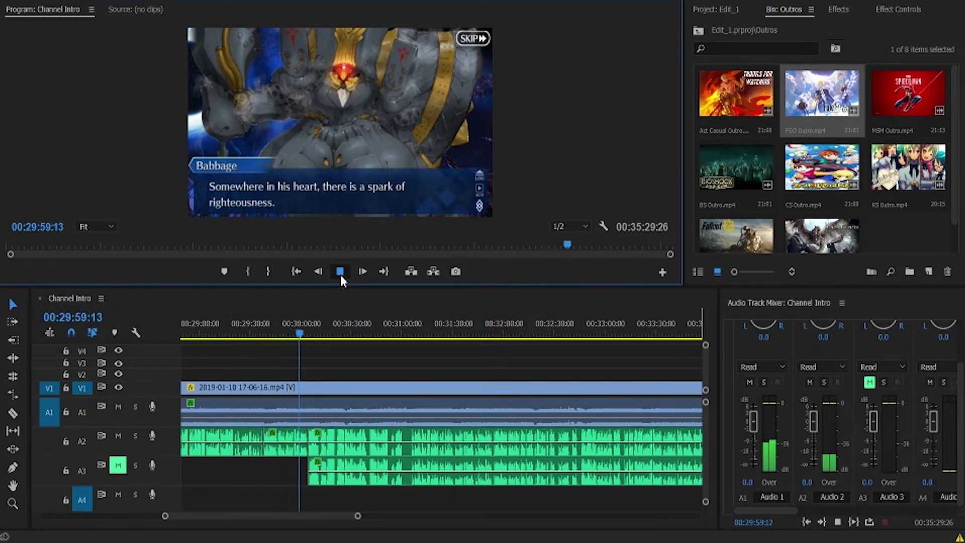
- Split the A2 and A3 audio clips at 00:30:10:25 and 00:30:15:08, around Babbage's short line
{"action": "mouse_move", "coordinate": [305, 335]}
{"action": "left_mouse_down"}
{"action": "mouse_move", "coordinate": [336, 340]}
{"action": "mouse_move", "coordinate": [320, 335]}
{"action": "left_mouse_up"}
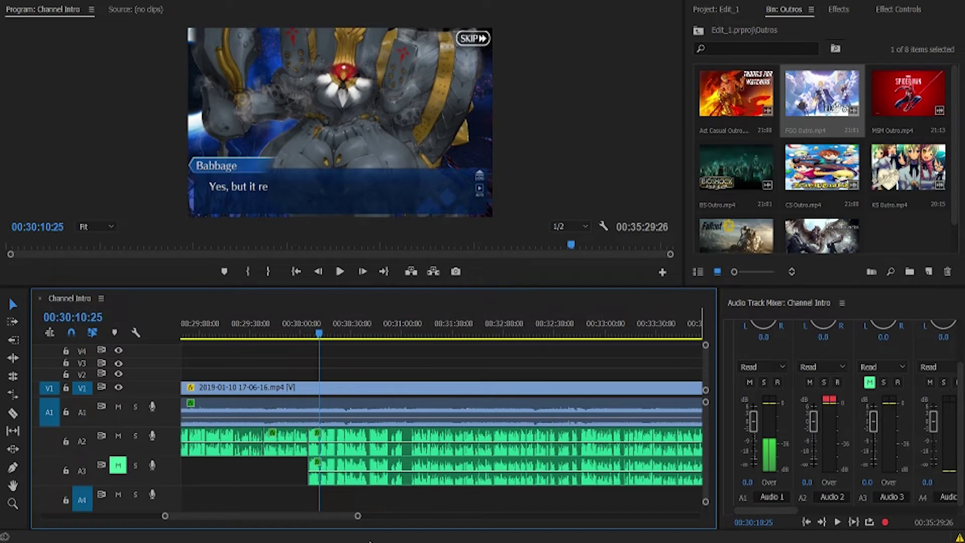
{"action": "left_click_drag", "start_coordinate": [353, 518], "coordinate": [302, 518]}
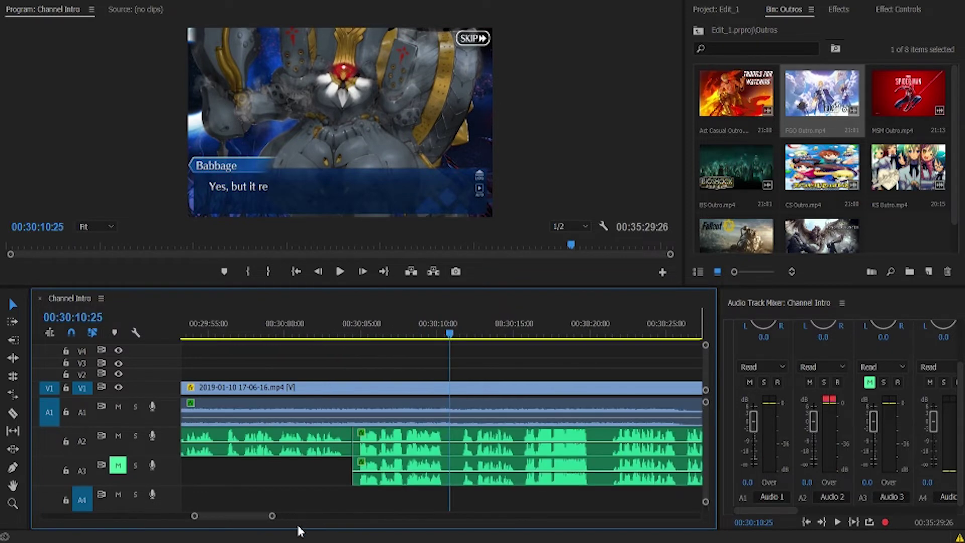
{"action": "left_click", "coordinate": [12, 414]}
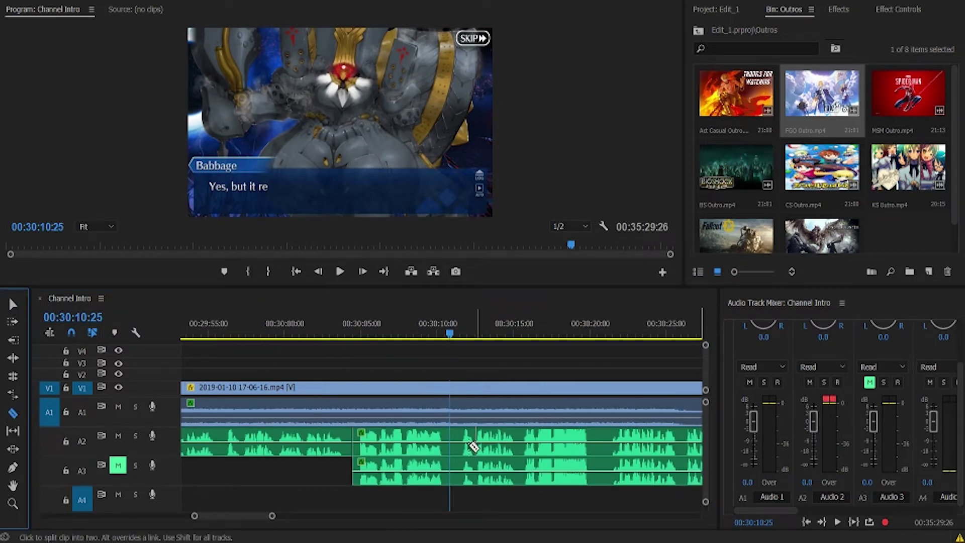
{"action": "left_click", "coordinate": [454, 447]}
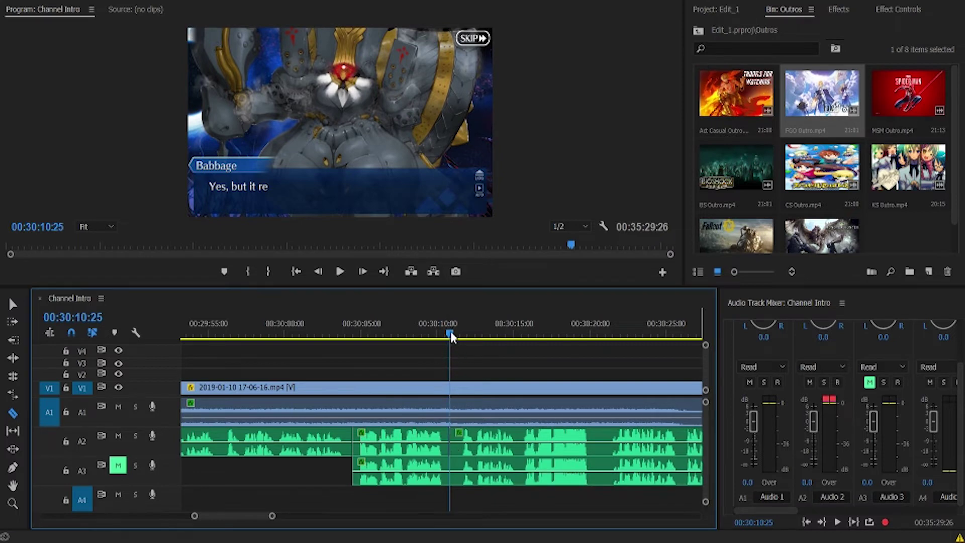
{"action": "left_click_drag", "start_coordinate": [450, 332], "coordinate": [519, 343]}
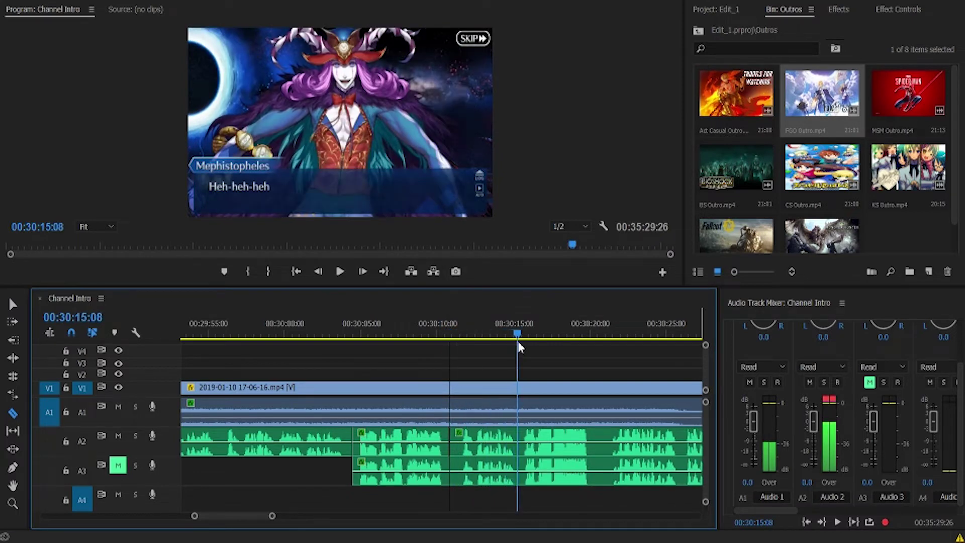
{"action": "left_click", "coordinate": [520, 477]}
- Delete the A3 segment before 00:30:10:25 and replace the A2 segment up to 00:30:15:08 with the A3 segment below it
{"action": "left_click", "coordinate": [13, 304]}
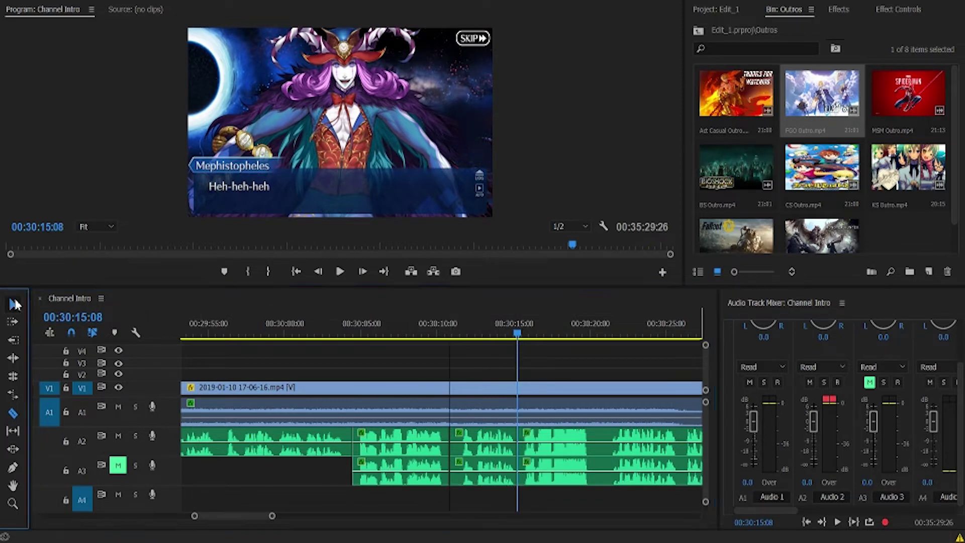
{"action": "left_click", "coordinate": [433, 472]}
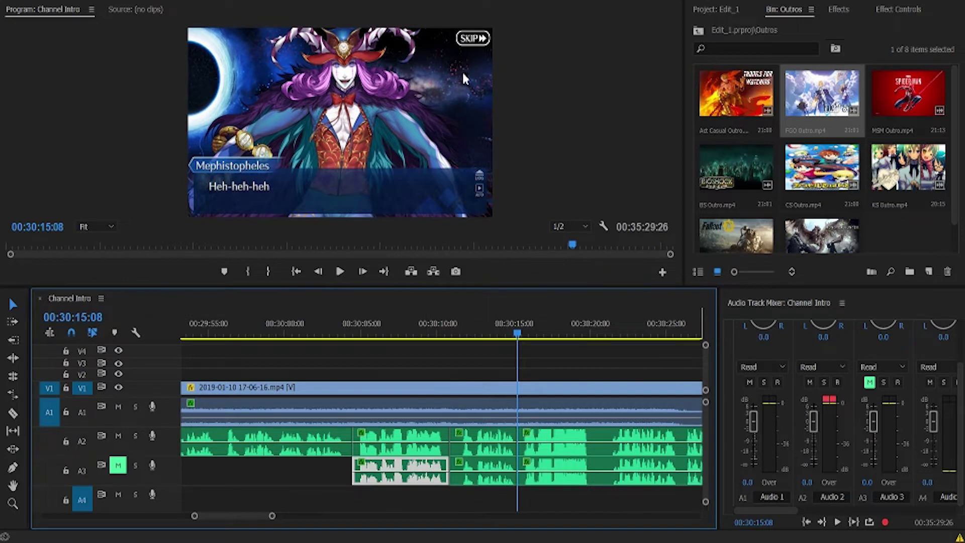
{"action": "key", "text": "Delete"}
{"action": "left_click", "coordinate": [483, 442]}
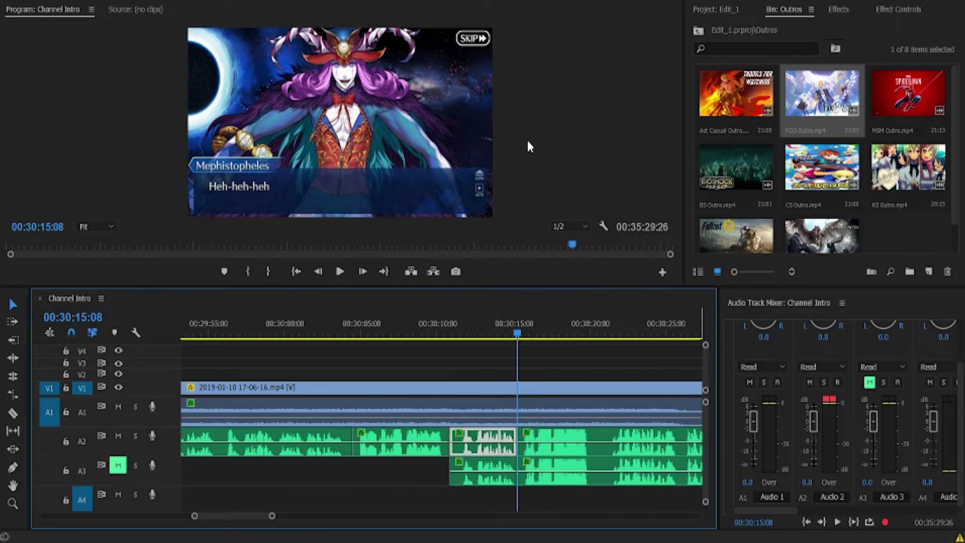
{"action": "key", "text": "Delete"}
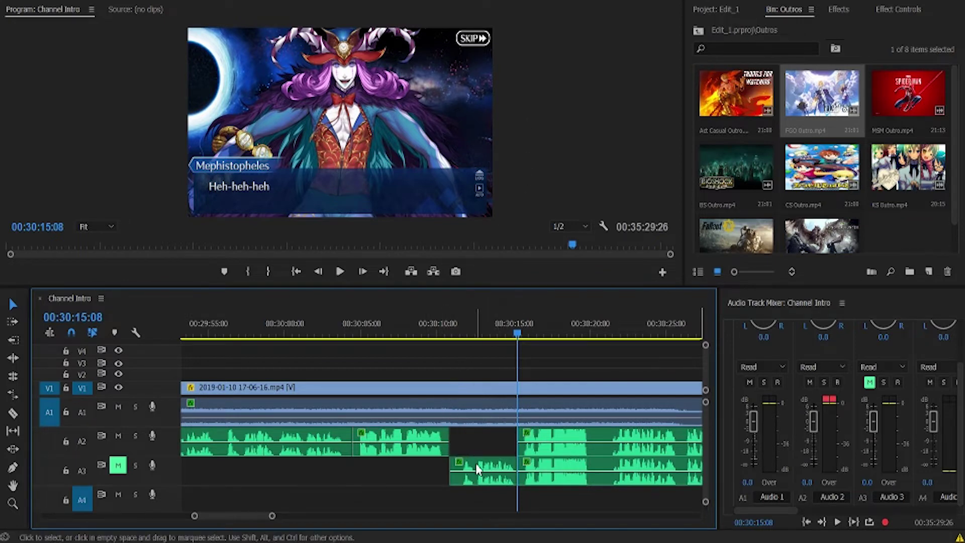
{"action": "left_click_drag", "start_coordinate": [478, 470], "coordinate": [482, 441]}
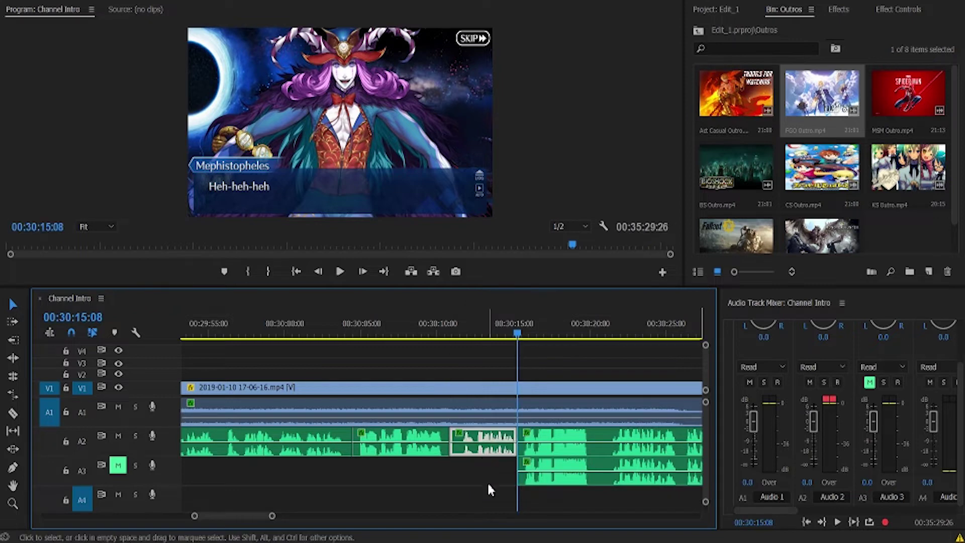
- Play Babbage's short line from 00:30:11:02 into Mephistopheles's laughter to check the replaced audio
{"action": "key", "text": "c"}
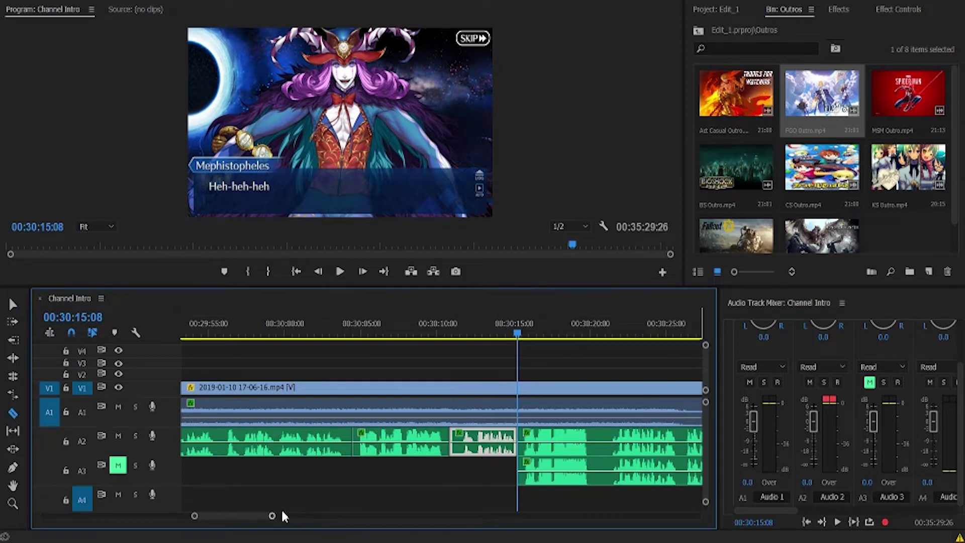
{"action": "left_click", "coordinate": [454, 332]}
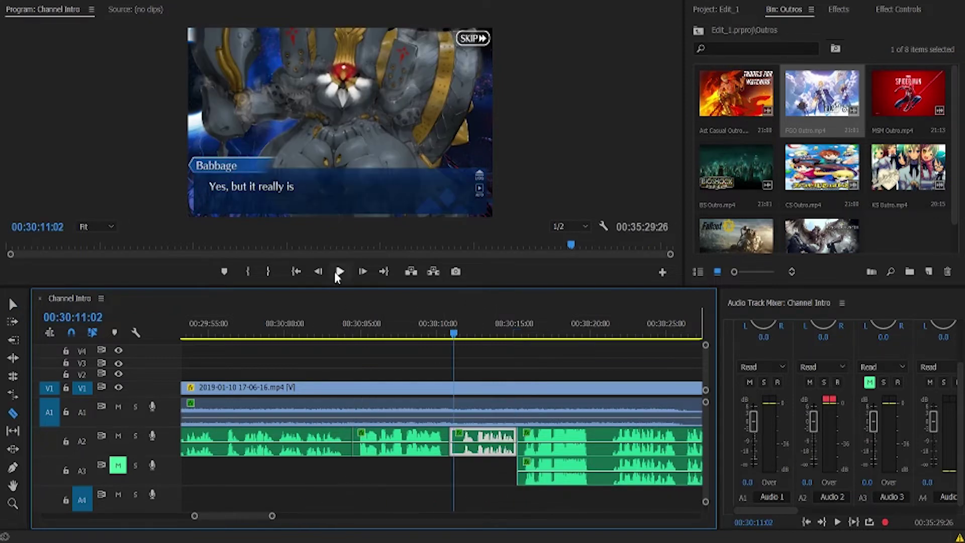
{"action": "left_click", "coordinate": [335, 272]}
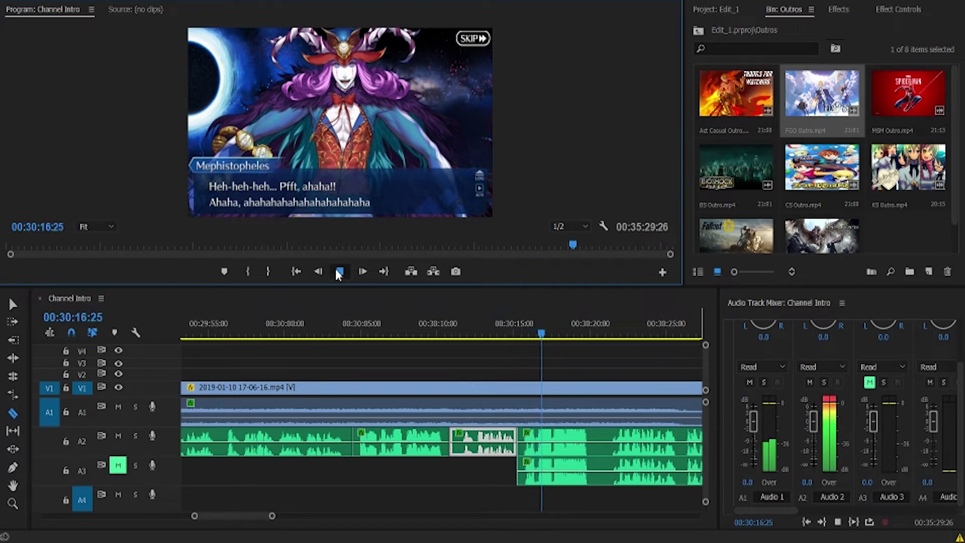
{"action": "left_click", "coordinate": [340, 272]}
- Scrub through the dialogue from 00:30:16:28 to Shakespeare's line at 00:33:34:07, looking for further lines by Babbage
{"action": "left_click_drag", "start_coordinate": [272, 516], "coordinate": [285, 516]}
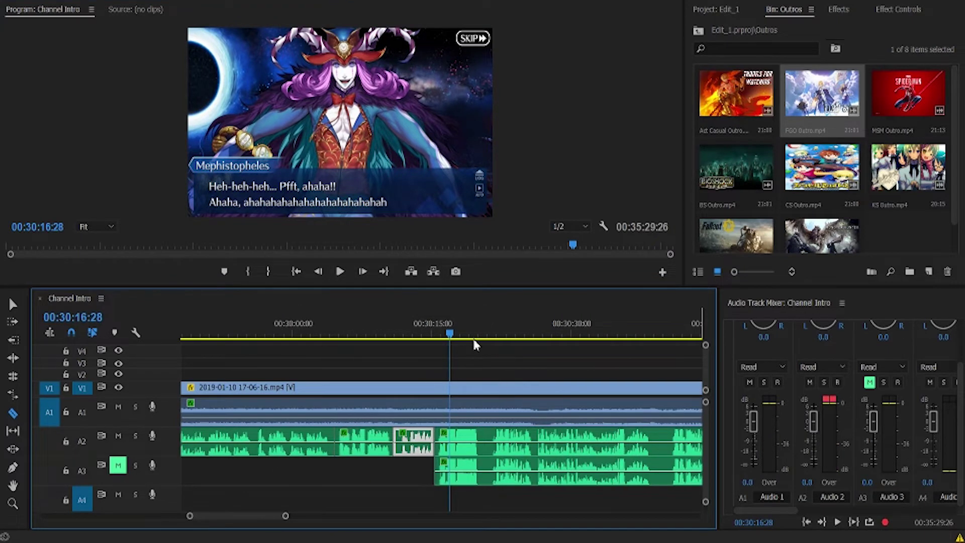
{"action": "left_click_drag", "start_coordinate": [462, 340], "coordinate": [688, 344]}
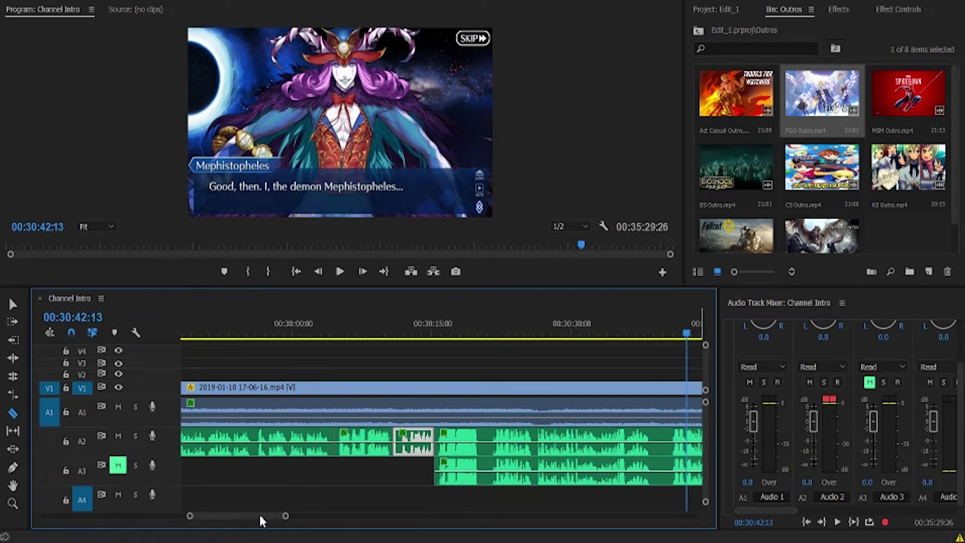
{"action": "left_click_drag", "start_coordinate": [258, 513], "coordinate": [299, 520]}
{"action": "scroll", "coordinate": [267, 512], "scroll_direction": "up", "scroll_amount": 5}
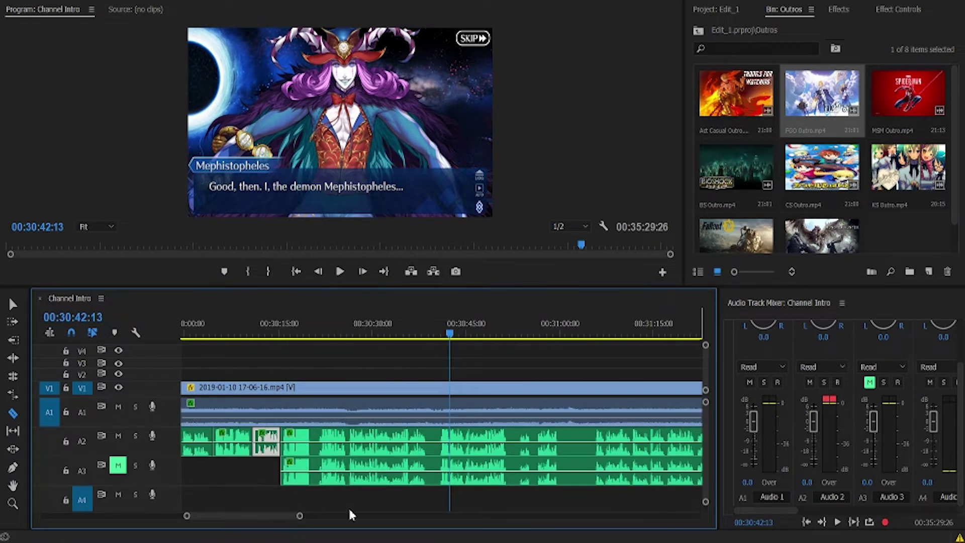
{"action": "left_click_drag", "start_coordinate": [453, 336], "coordinate": [674, 346]}
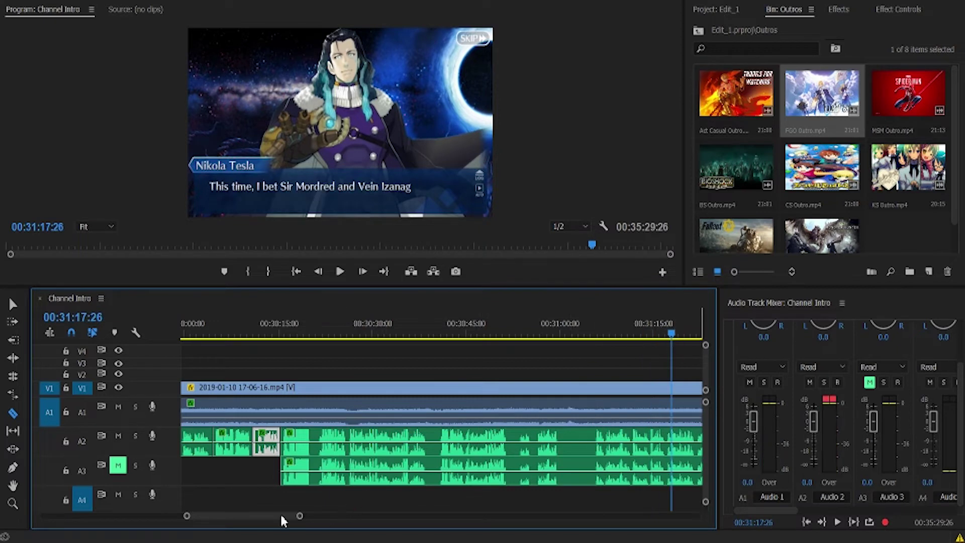
{"action": "left_click_drag", "start_coordinate": [280, 512], "coordinate": [282, 514]}
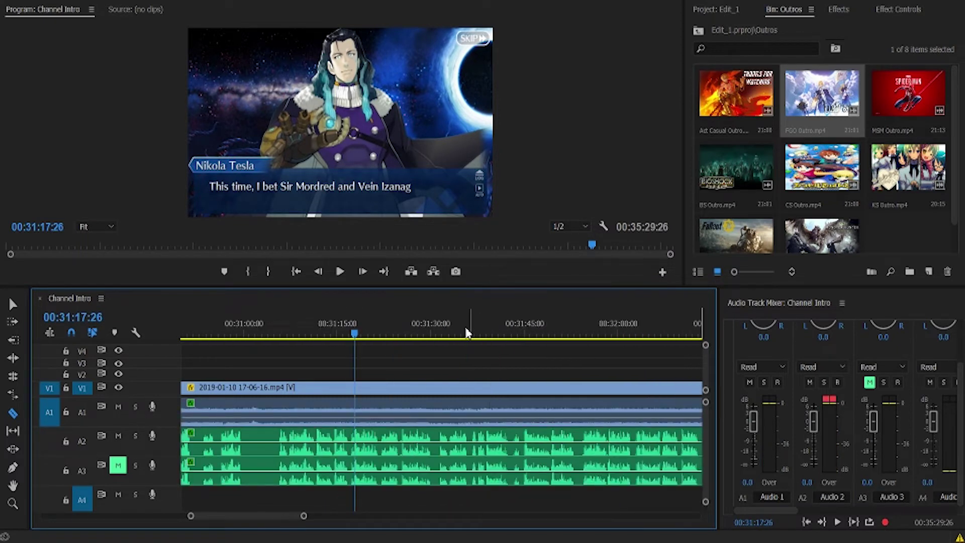
{"action": "left_click_drag", "start_coordinate": [451, 340], "coordinate": [678, 343]}
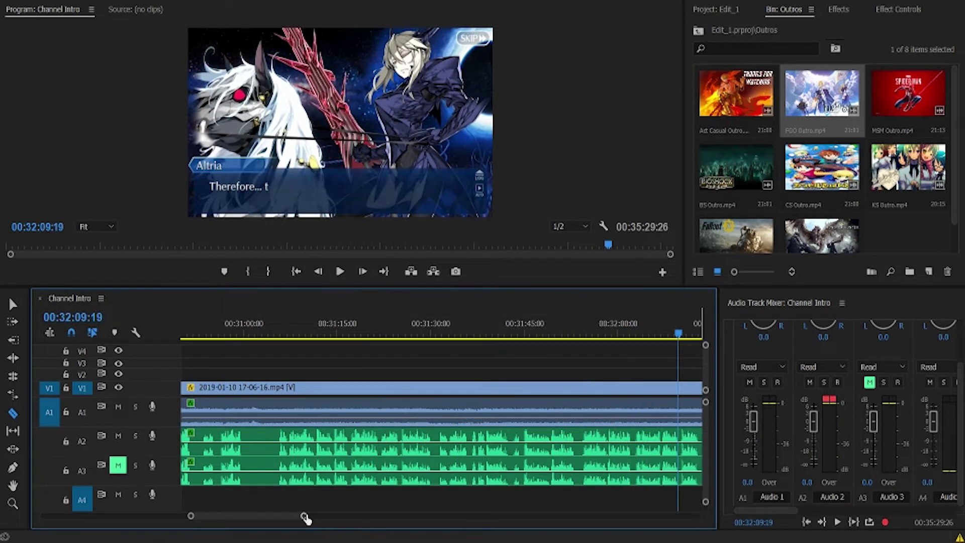
{"action": "mouse_move", "coordinate": [305, 518]}
{"action": "left_mouse_down"}
{"action": "mouse_move", "coordinate": [317, 517]}
{"action": "mouse_move", "coordinate": [304, 521]}
{"action": "left_mouse_up"}
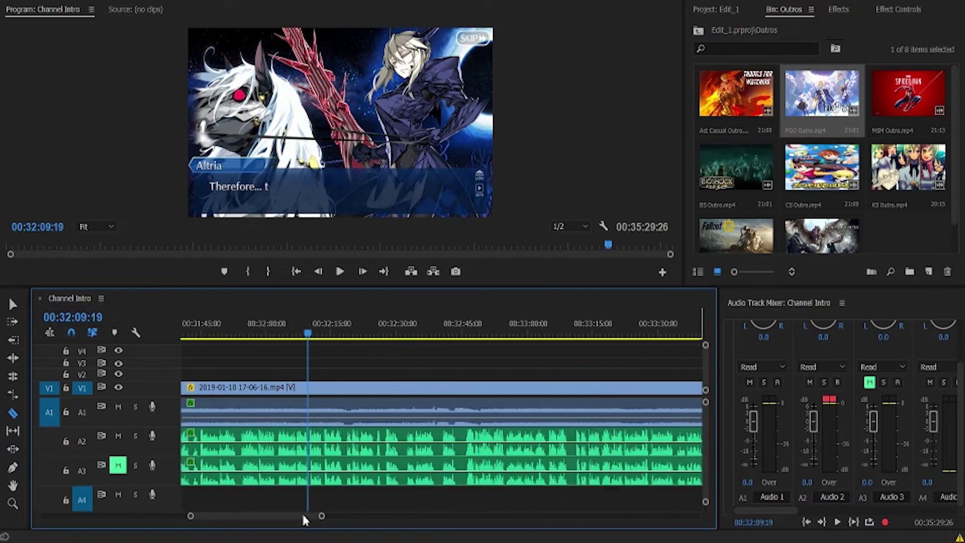
{"action": "left_click_drag", "start_coordinate": [308, 337], "coordinate": [674, 354]}
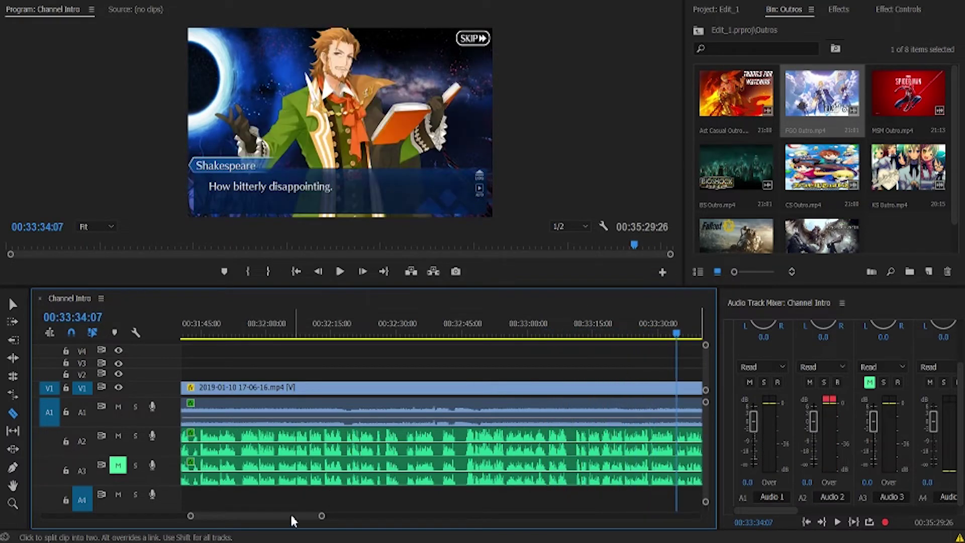
- Move the playhead to 00:35:00:15 and delete the remaining muted duplicate clip on A3
{"action": "scroll", "coordinate": [291, 514], "scroll_direction": "down", "scroll_amount": 5}
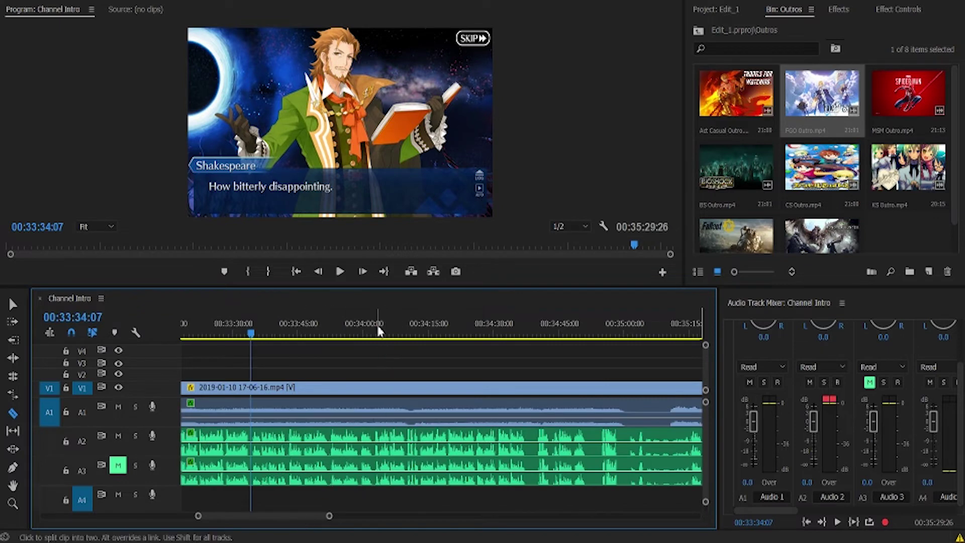
{"action": "left_click_drag", "start_coordinate": [378, 333], "coordinate": [627, 362]}
{"action": "left_click", "coordinate": [614, 471]}
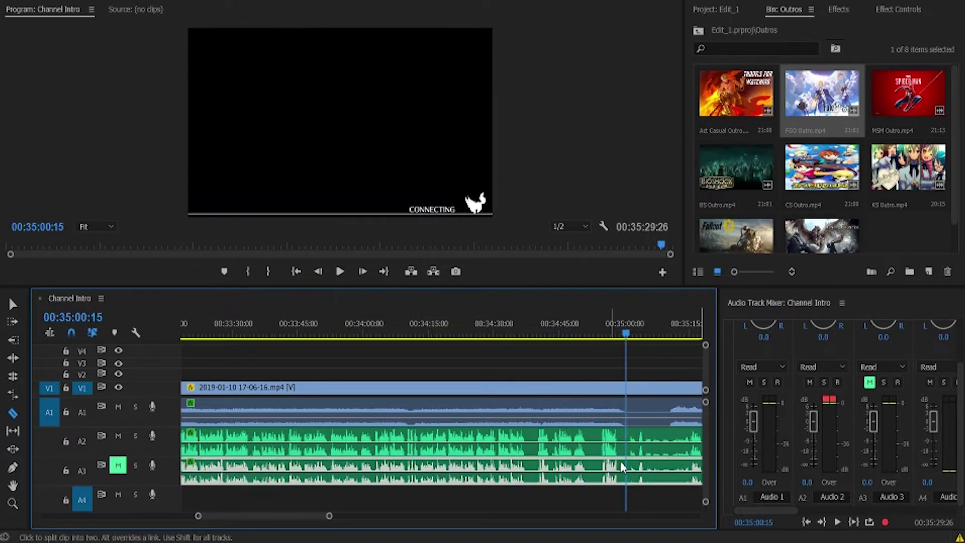
{"action": "key", "text": "Delete"}
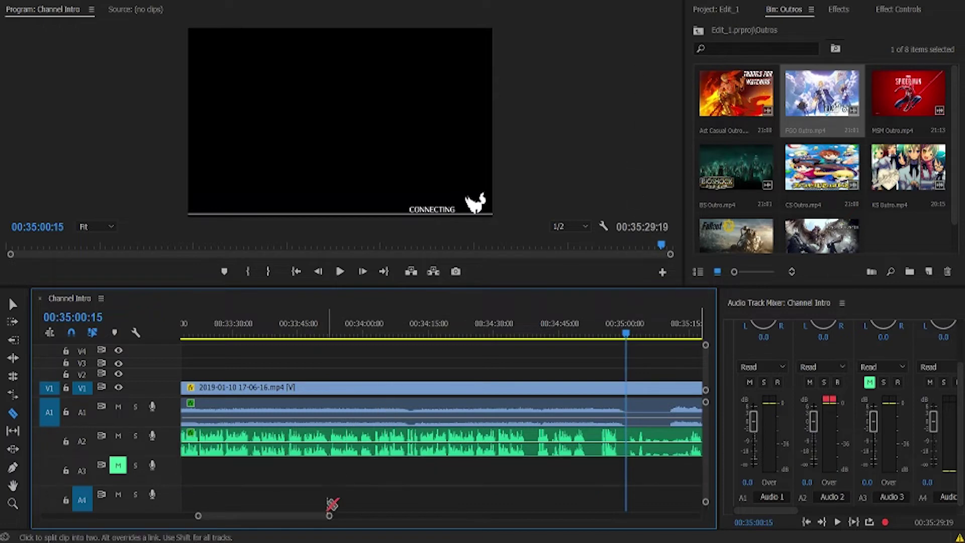
- Split the gameplay video with its audio and the A2 audio at 00:35:26:05, just after the last commentary
{"action": "left_click_drag", "start_coordinate": [329, 516], "coordinate": [402, 511]}
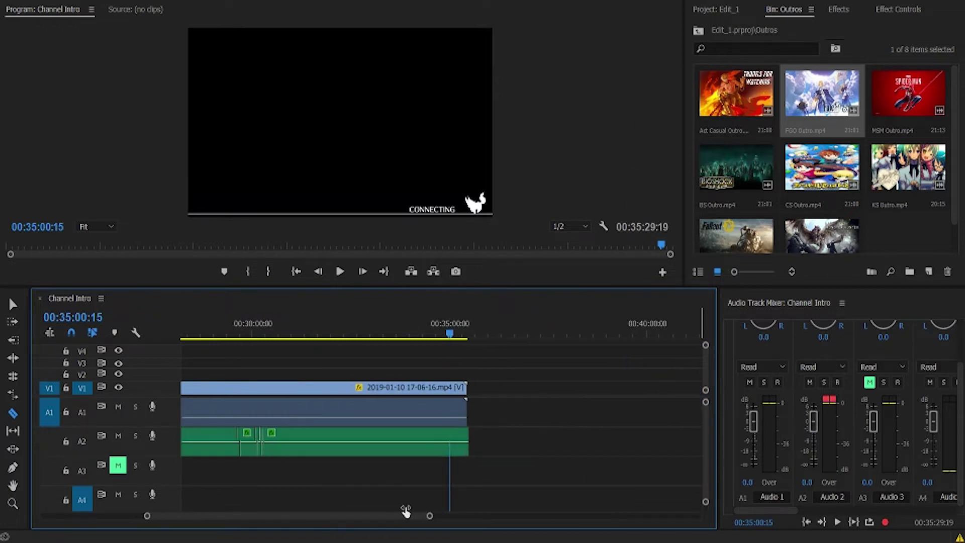
{"action": "left_click_drag", "start_coordinate": [460, 336], "coordinate": [466, 336]}
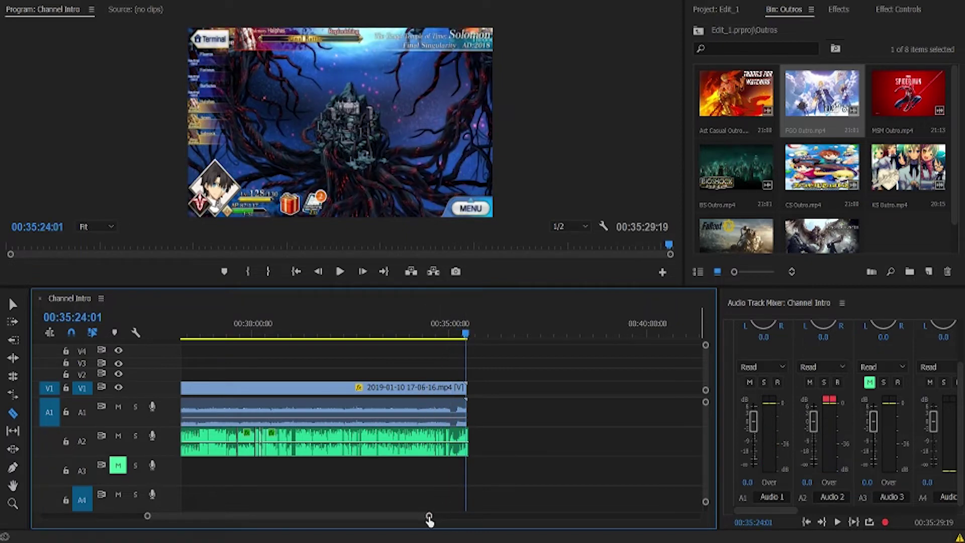
{"action": "left_click_drag", "start_coordinate": [430, 515], "coordinate": [311, 507]}
{"action": "key", "text": "minus"}
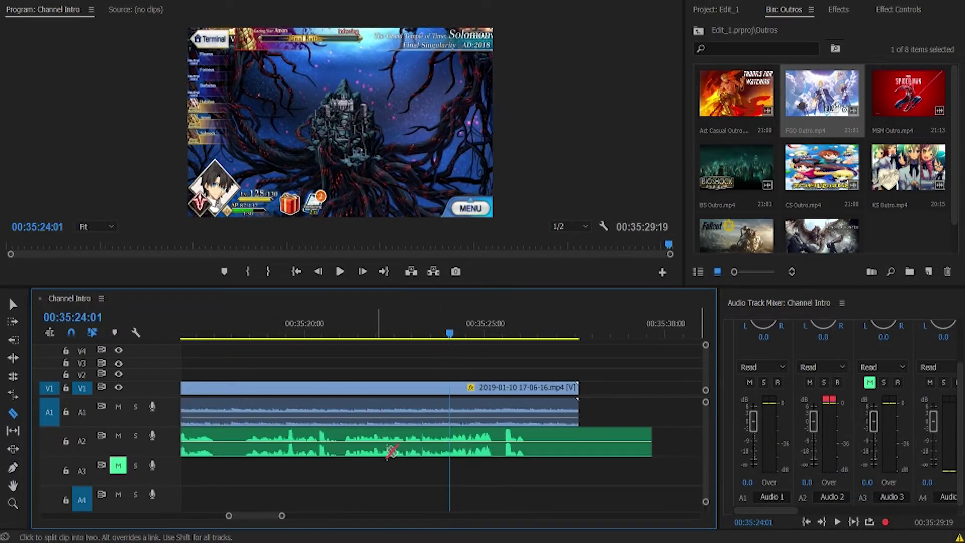
{"action": "left_click_drag", "start_coordinate": [447, 335], "coordinate": [527, 340]}
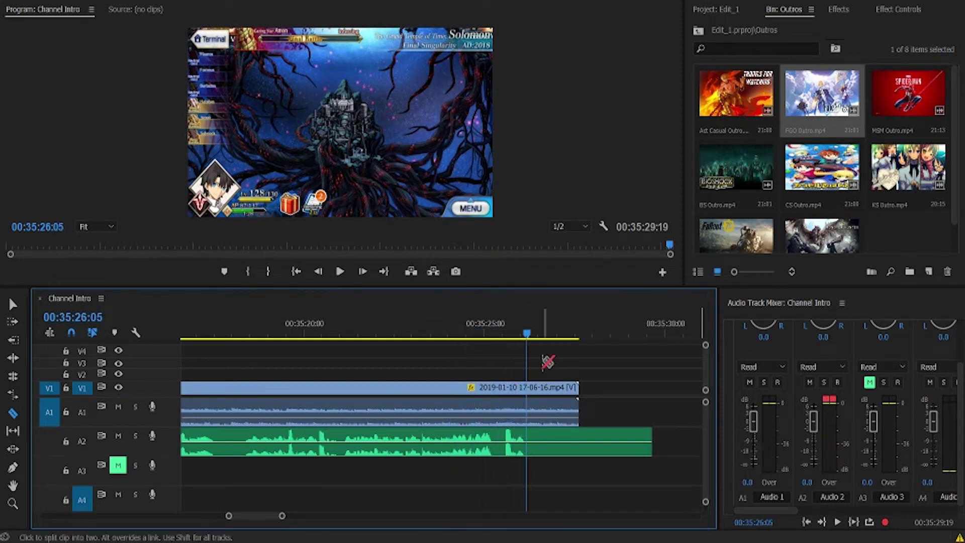
{"action": "left_click", "coordinate": [529, 440]}
{"action": "left_click", "coordinate": [530, 416]}
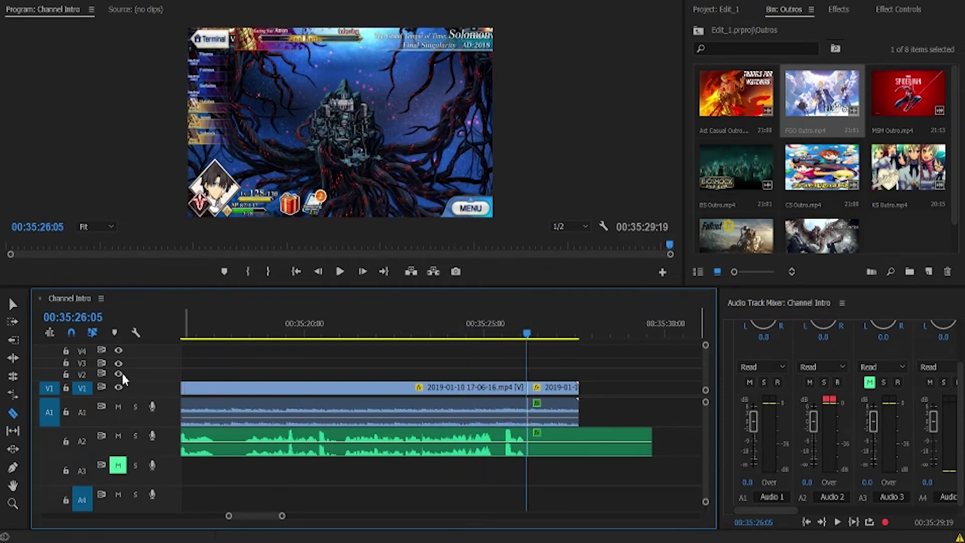
- Delete the leftover video and audio segments after 00:35:26:05
{"action": "key", "text": "v"}
{"action": "left_click_drag", "start_coordinate": [609, 374], "coordinate": [559, 442]}
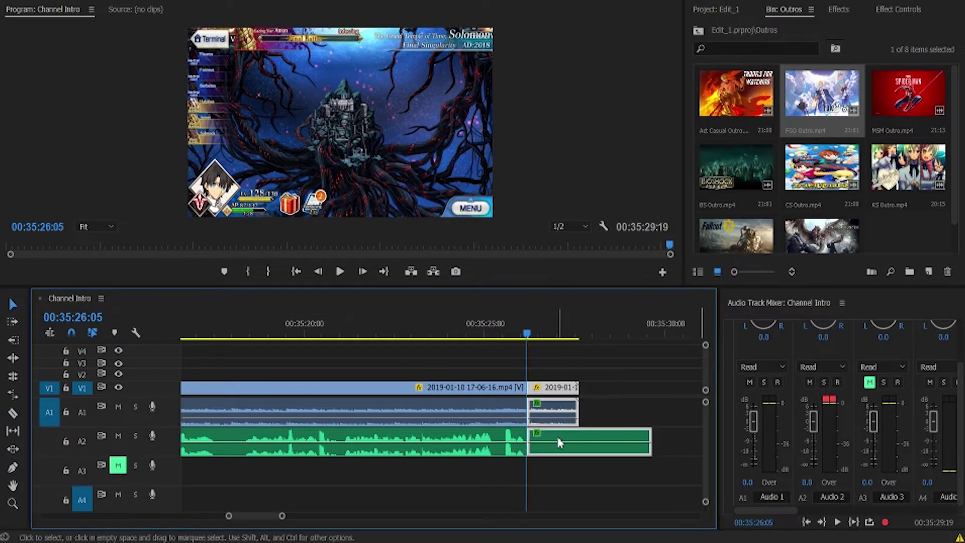
{"action": "key", "text": "Delete"}
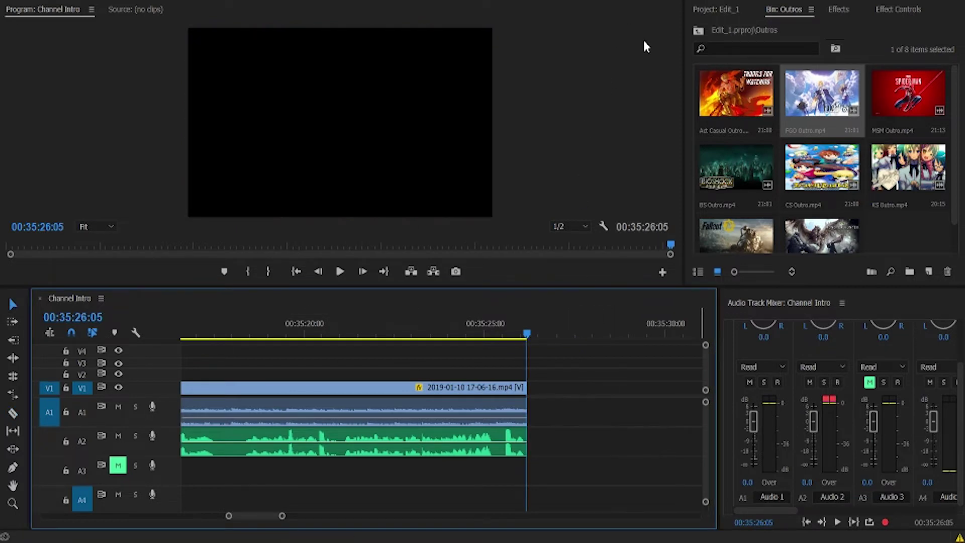
- Append FGO Outro.mp4 at 00:35:26:05 with a Dip to Black transition at its start, and save the project
{"action": "left_click_drag", "start_coordinate": [825, 100], "coordinate": [537, 397]}
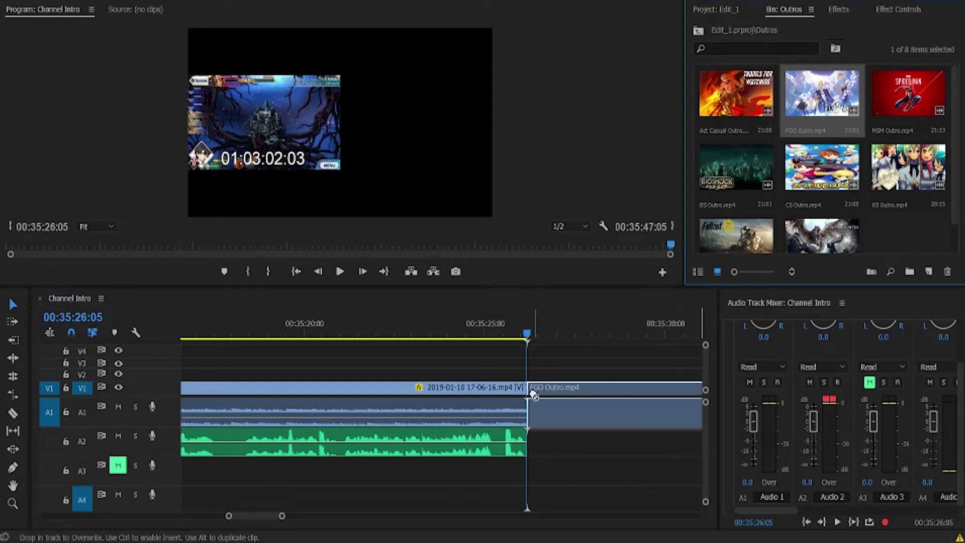
{"action": "key", "text": "ctrl+s"}
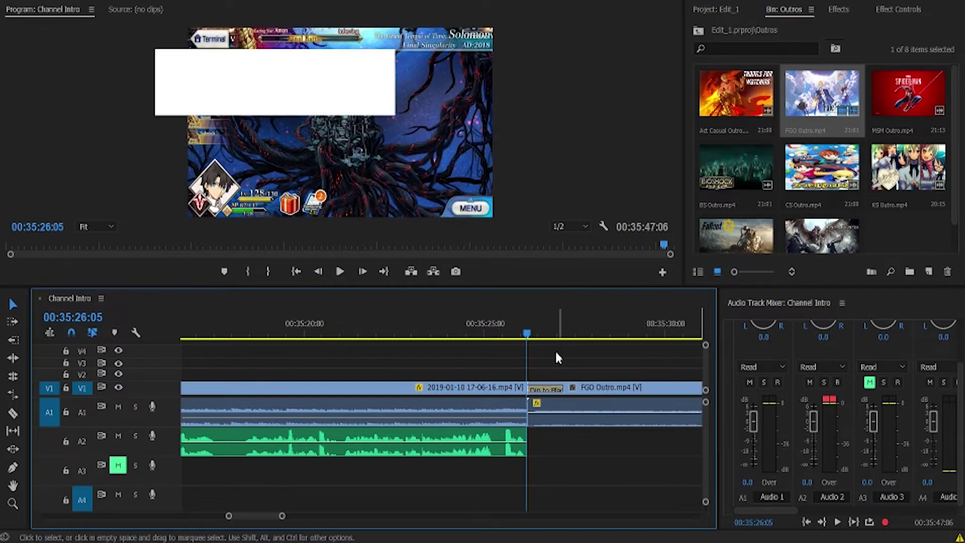
- Unmute track A3 and queue the sequence for H.264 export with the AZX High Upscale preset
{"action": "left_click", "coordinate": [117, 467]}
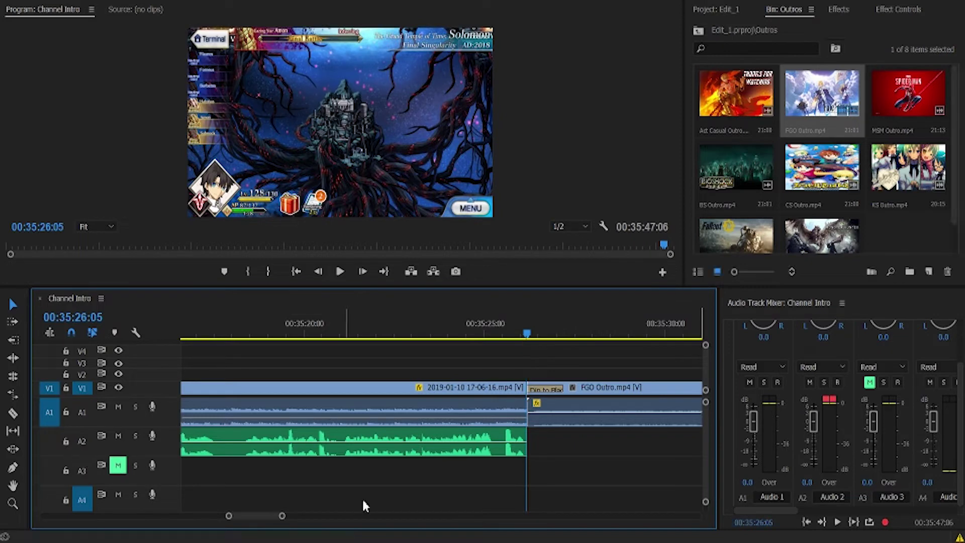
{"action": "key", "text": "ctrl+m"}
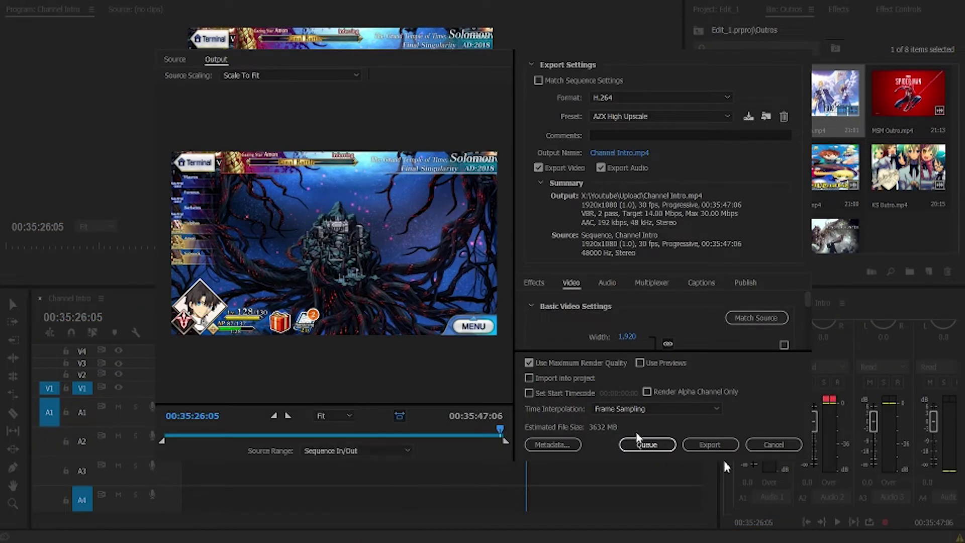
{"action": "left_click", "coordinate": [648, 445]}
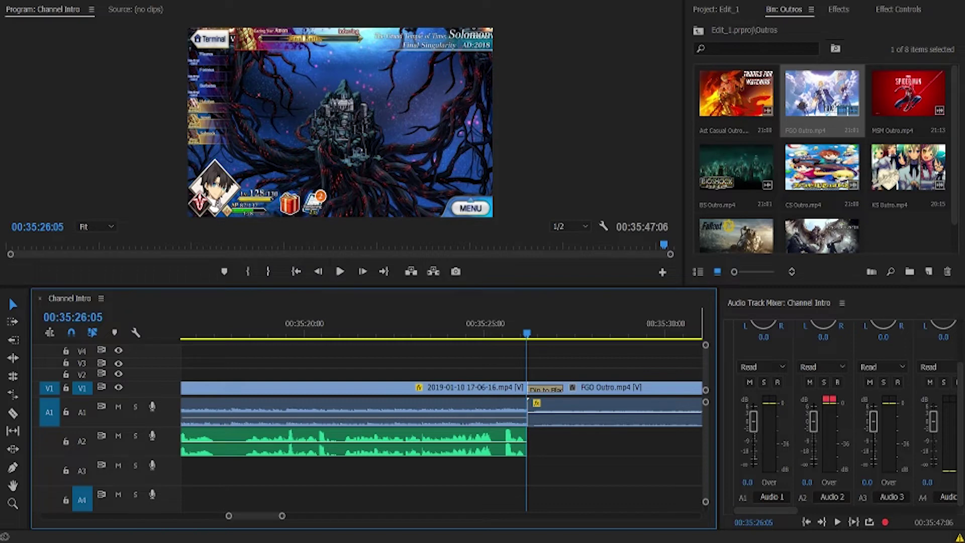
- Delete every timeline clip after the channel intro and place the playhead at the intro's end, 00:00:07:27
{"action": "left_click_drag", "start_coordinate": [282, 518], "coordinate": [459, 519]}
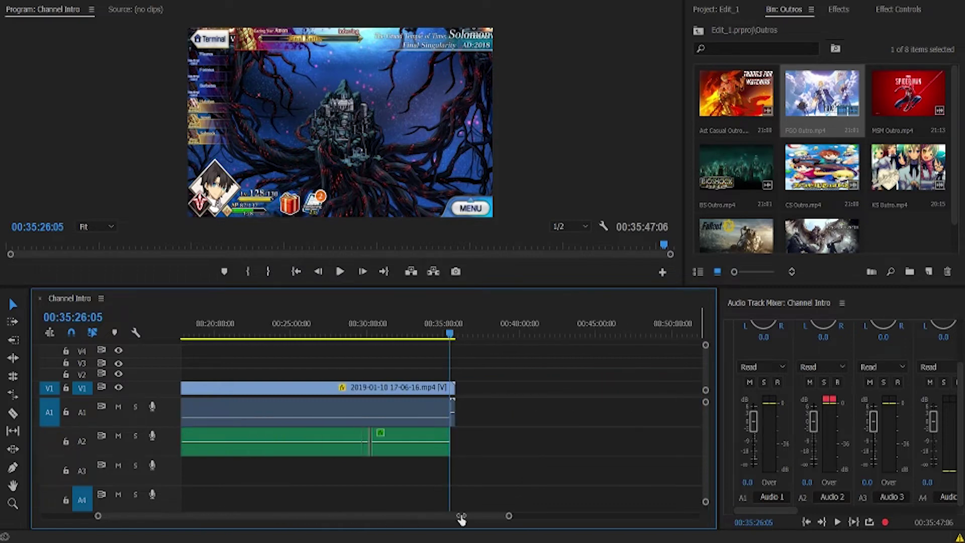
{"action": "scroll", "coordinate": [513, 507], "scroll_direction": "down", "scroll_amount": 2}
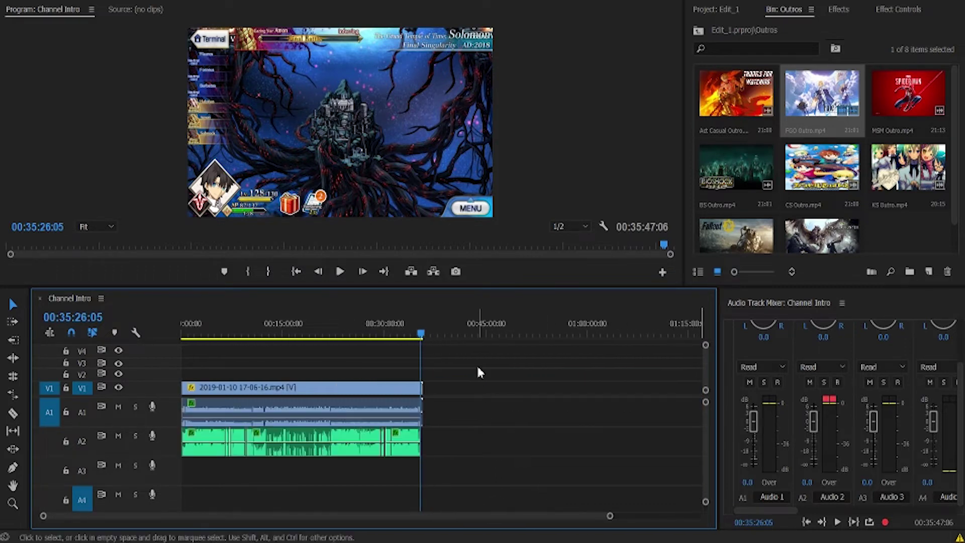
{"action": "left_click_drag", "start_coordinate": [476, 384], "coordinate": [205, 461]}
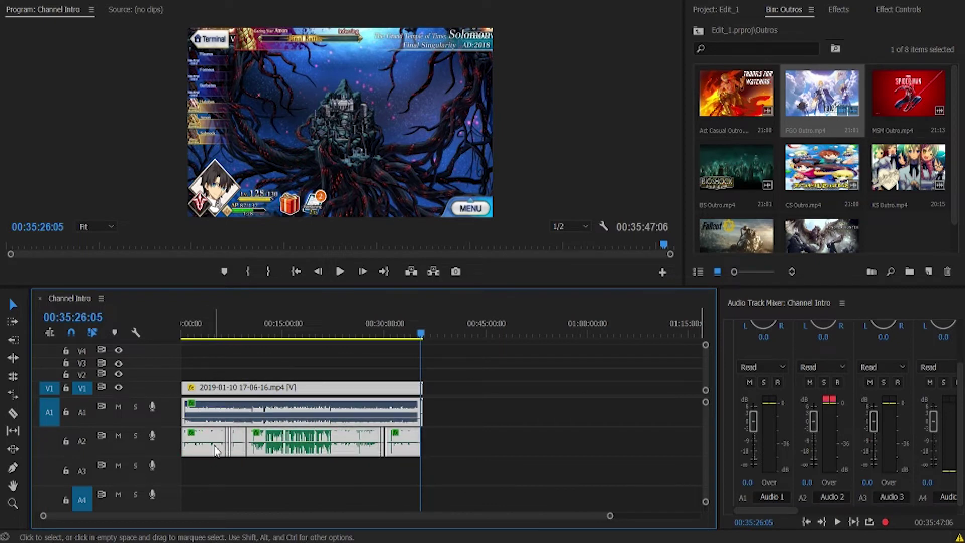
{"action": "key", "text": "Up"}
{"action": "key", "text": "Delete"}
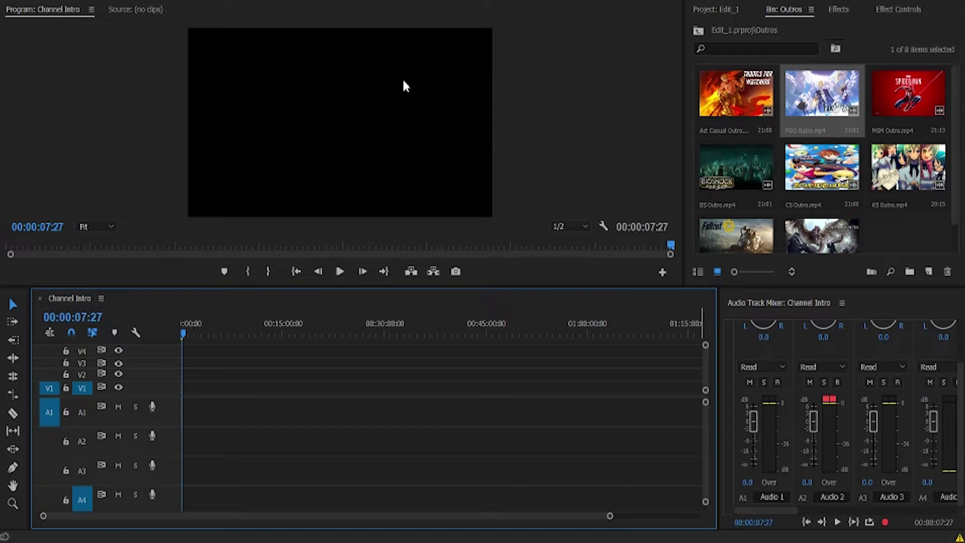
- Delete the finished 2019-01-10 gameplay video, 3.wav and the FileMorph audio from the project's media
{"action": "left_click", "coordinate": [728, 11]}
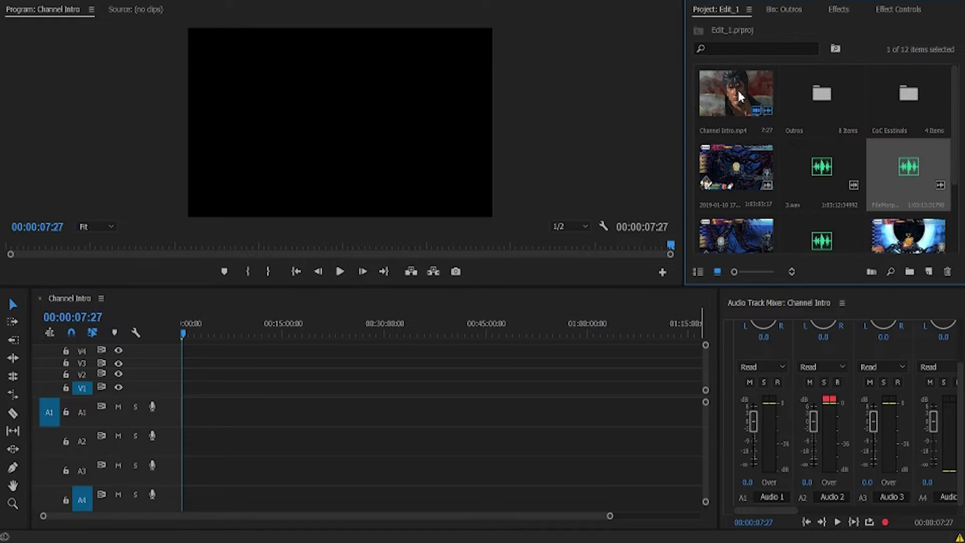
{"action": "left_click", "coordinate": [743, 167]}
{"action": "left_click", "coordinate": [918, 177], "text": "shift"}
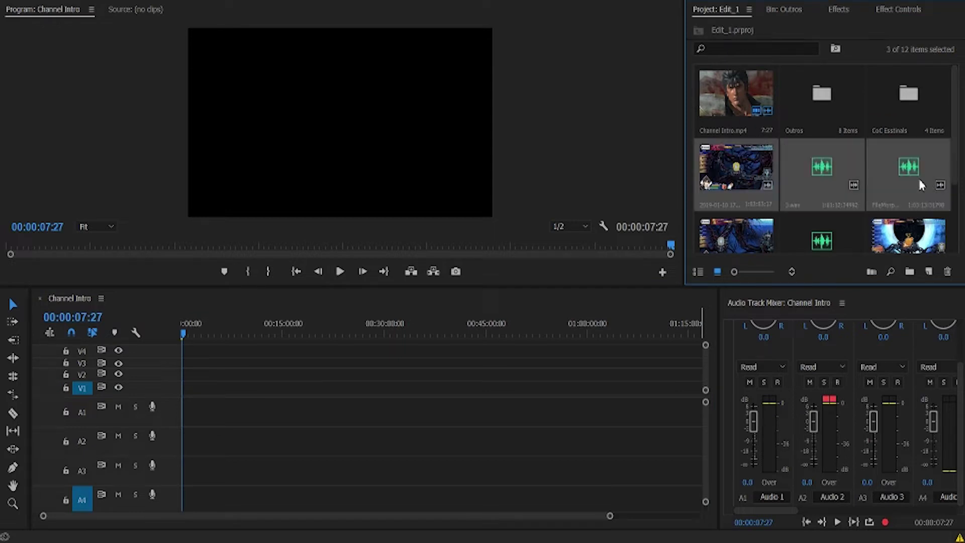
{"action": "key", "text": "Delete"}
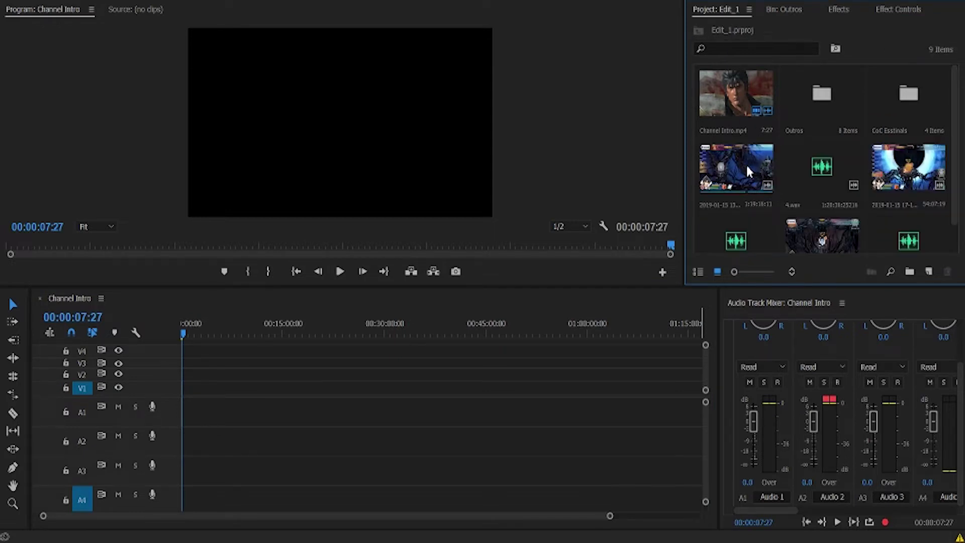
{"action": "left_click_drag", "start_coordinate": [746, 167], "coordinate": [189, 405]}
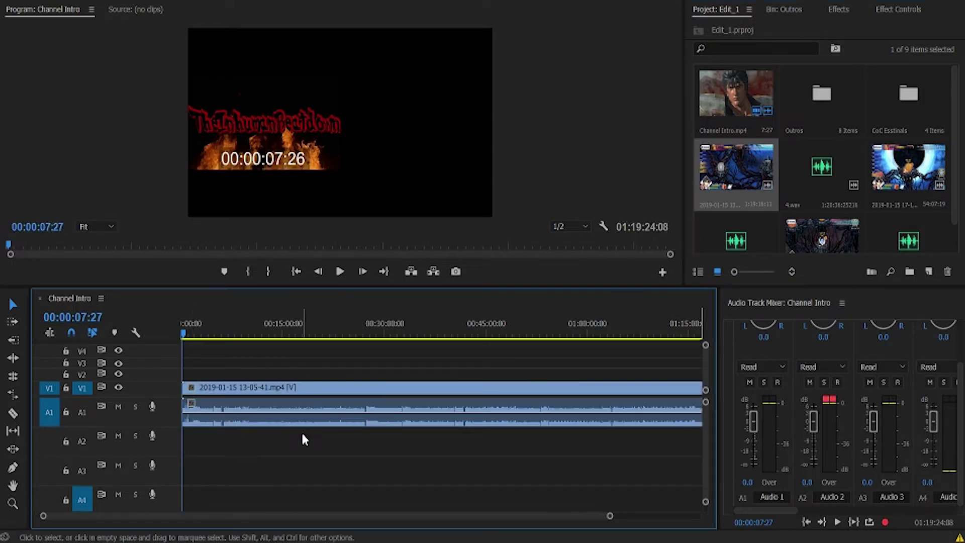
{"action": "left_click_drag", "start_coordinate": [807, 169], "coordinate": [186, 452]}
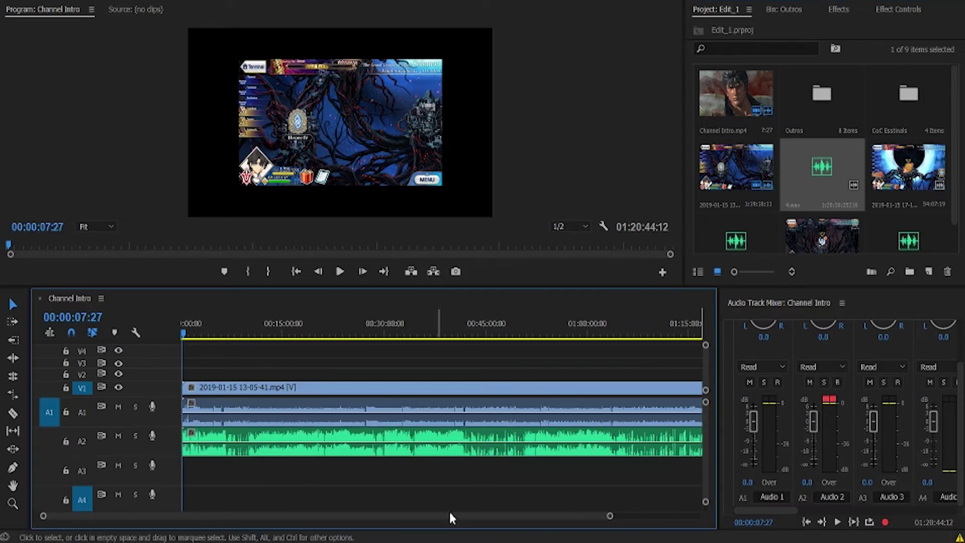
- Split the new gameplay video and its linked A1 audio at 00:01:08:26
{"action": "left_click_drag", "start_coordinate": [610, 516], "coordinate": [478, 508]}
{"action": "left_click_drag", "start_coordinate": [341, 332], "coordinate": [346, 331]}
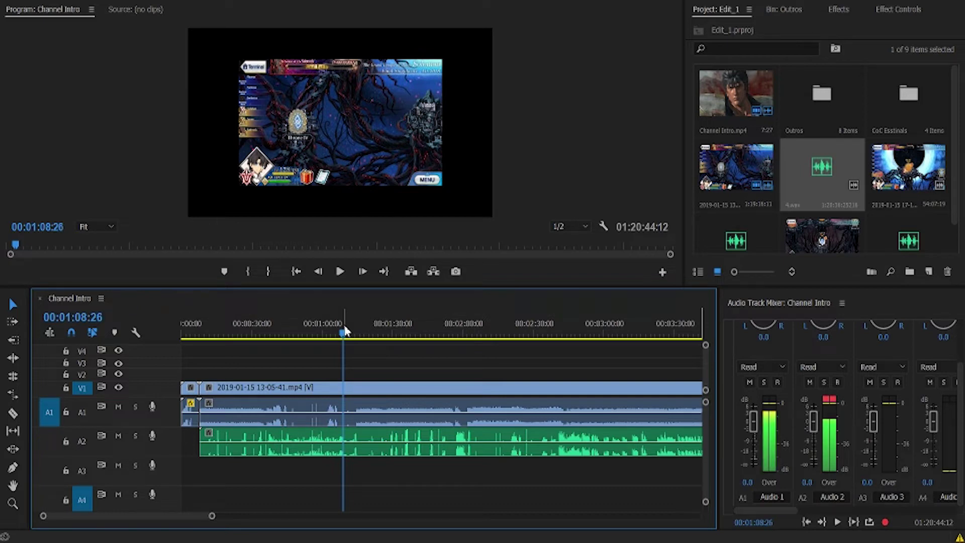
{"action": "left_click", "coordinate": [14, 413]}
{"action": "left_click", "coordinate": [344, 413]}
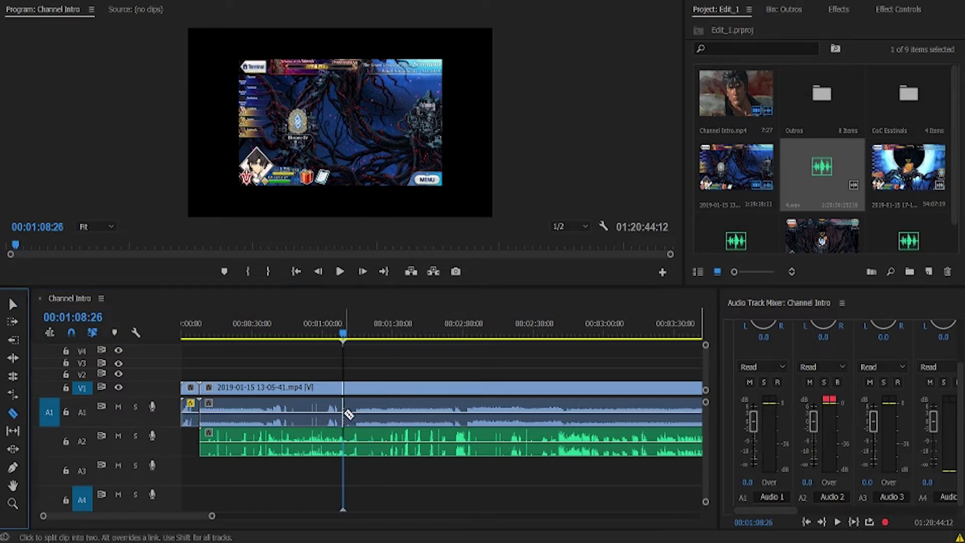
- Play the Demon God Halphas dialogue around 00:02:26:00 and split the A2 commentary at 00:02:27:01
{"action": "left_click_drag", "start_coordinate": [504, 337], "coordinate": [524, 333]}
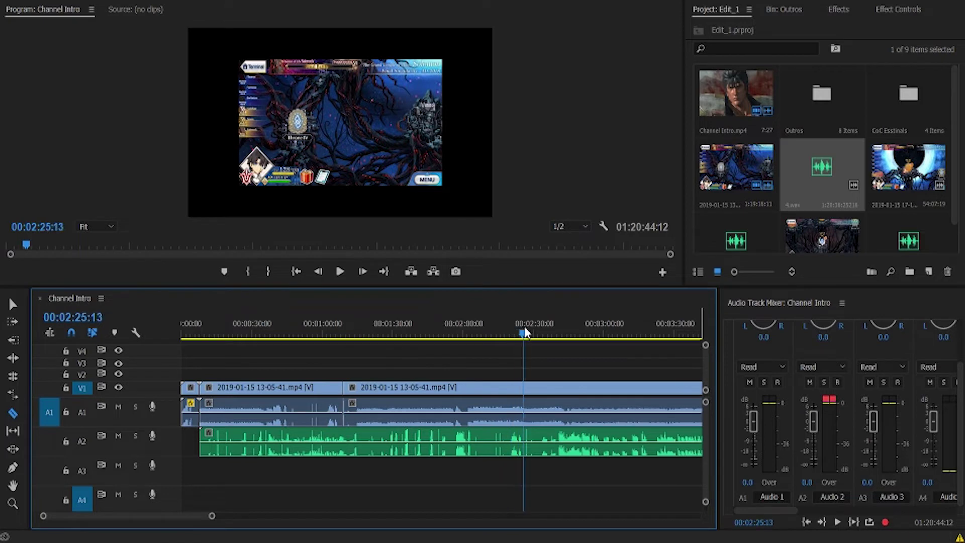
{"action": "key", "text": "Right"}
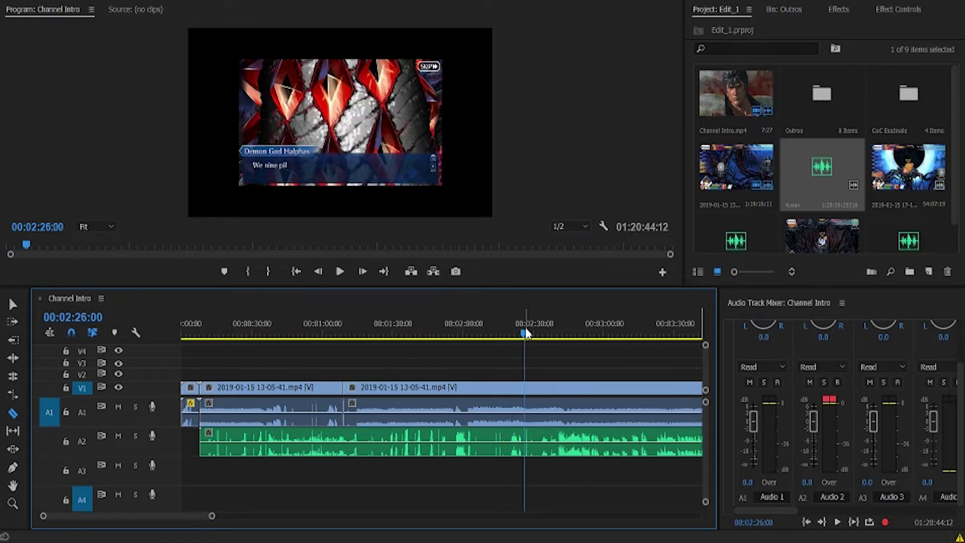
{"action": "key", "text": "space"}
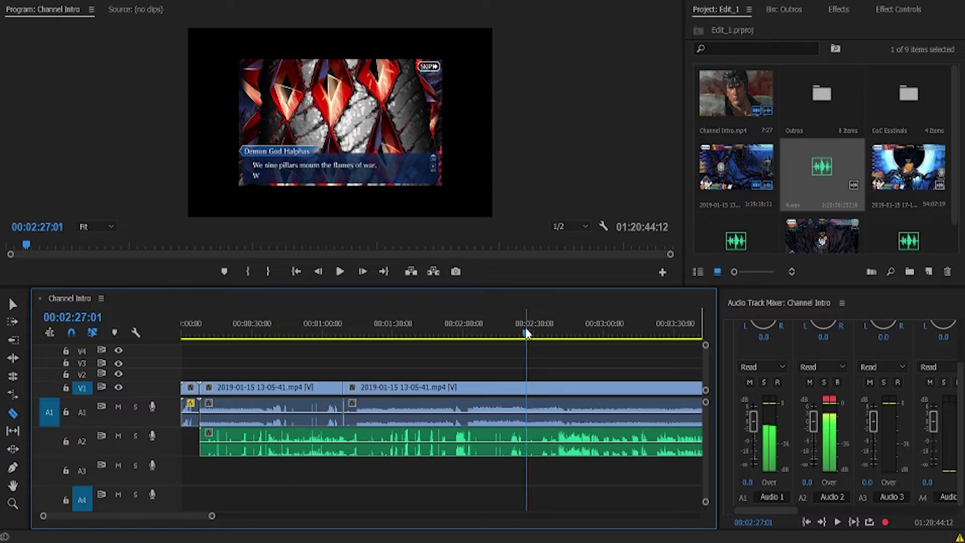
{"action": "left_click", "coordinate": [527, 333]}
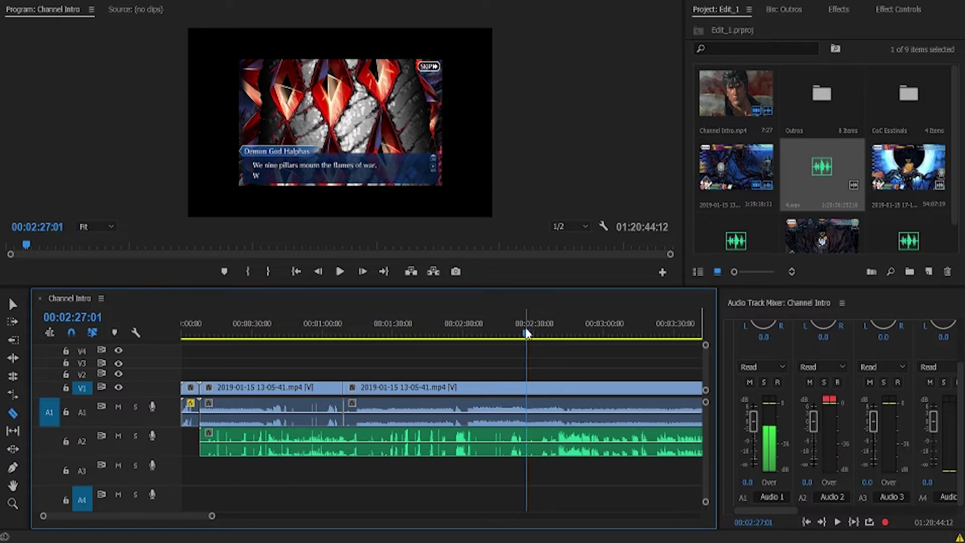
{"action": "left_click", "coordinate": [529, 439]}
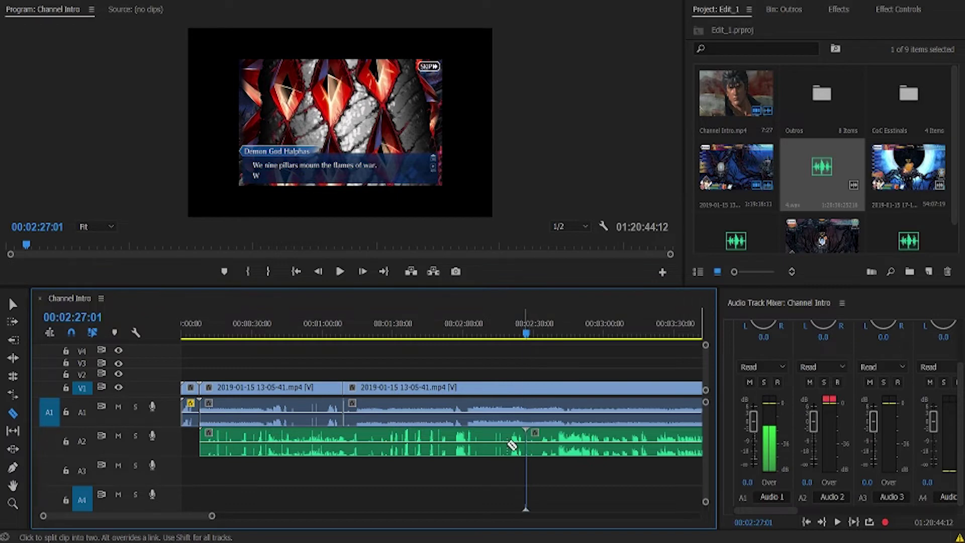
- Move the A2 segment after 00:02:27:01 back so it starts at the video split at 00:01:08:26
{"action": "left_click", "coordinate": [12, 304]}
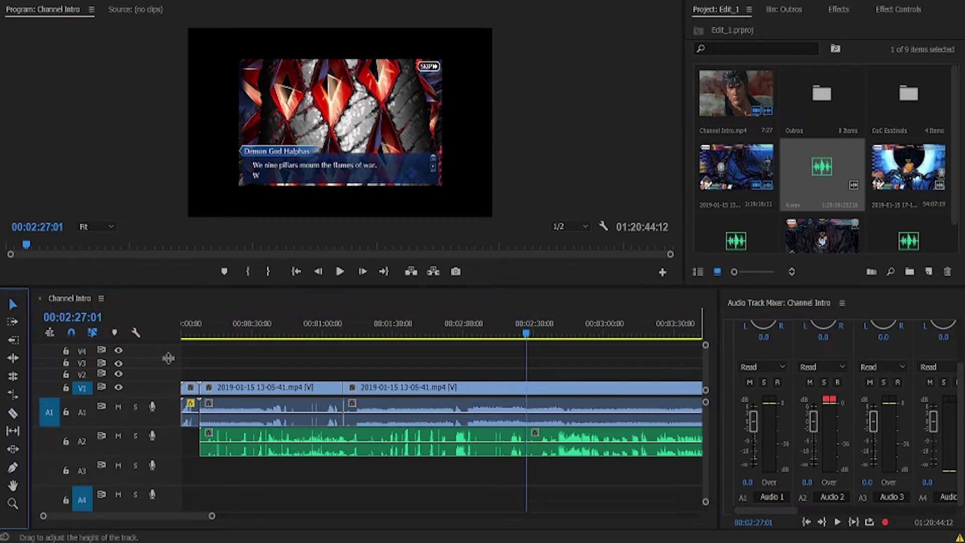
{"action": "left_click_drag", "start_coordinate": [613, 445], "coordinate": [430, 440]}
{"action": "left_click", "coordinate": [386, 498]}
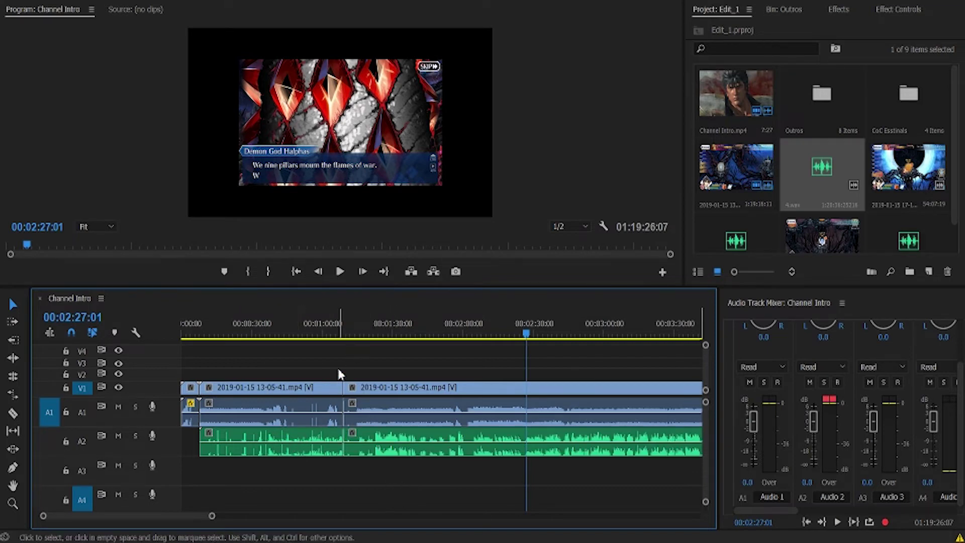
- Play from the cut to 00:01:22:20 and split the A2 commentary there
{"action": "left_click_drag", "start_coordinate": [337, 328], "coordinate": [375, 332]}
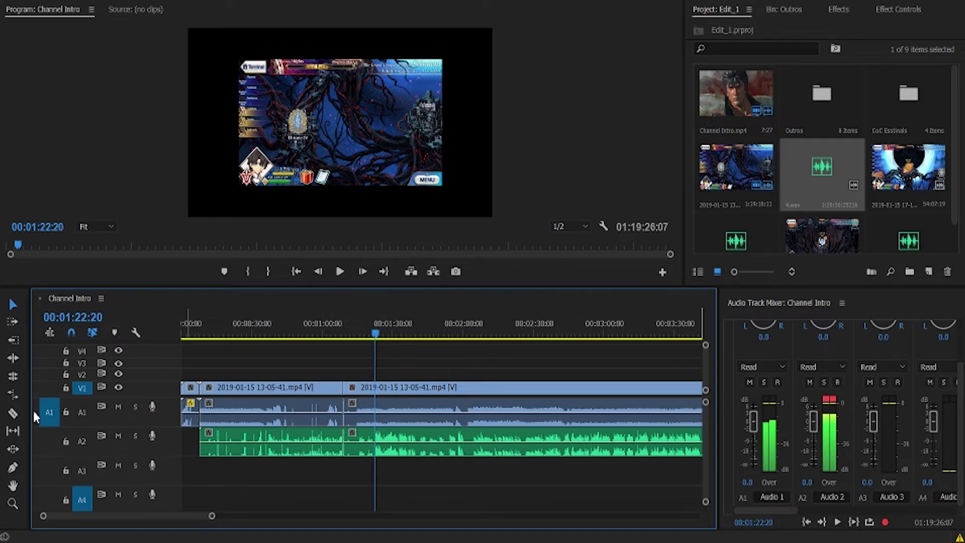
{"action": "left_click", "coordinate": [13, 413]}
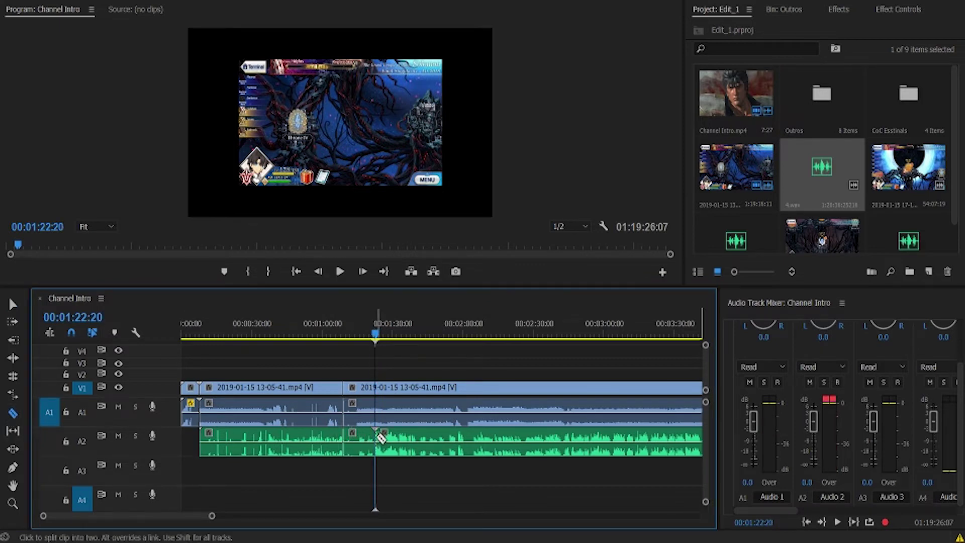
- Split all tracks at 00:01:22:20, ripple-delete the gameplay and commentary segments between the intro and that cut, and save the project
{"action": "left_click", "coordinate": [381, 438], "text": "shift"}
{"action": "key", "text": "v"}
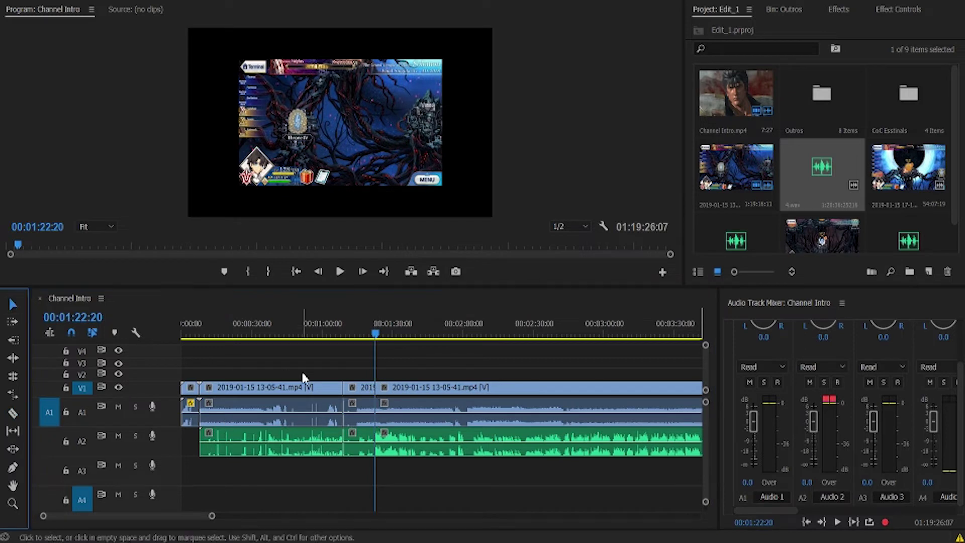
{"action": "left_click_drag", "start_coordinate": [359, 361], "coordinate": [302, 455]}
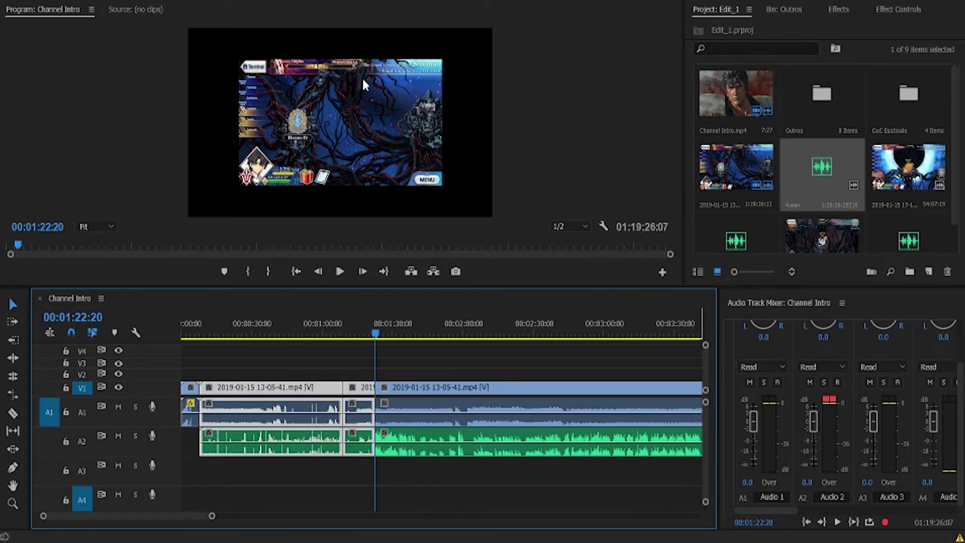
{"action": "key", "text": "shift+Delete"}
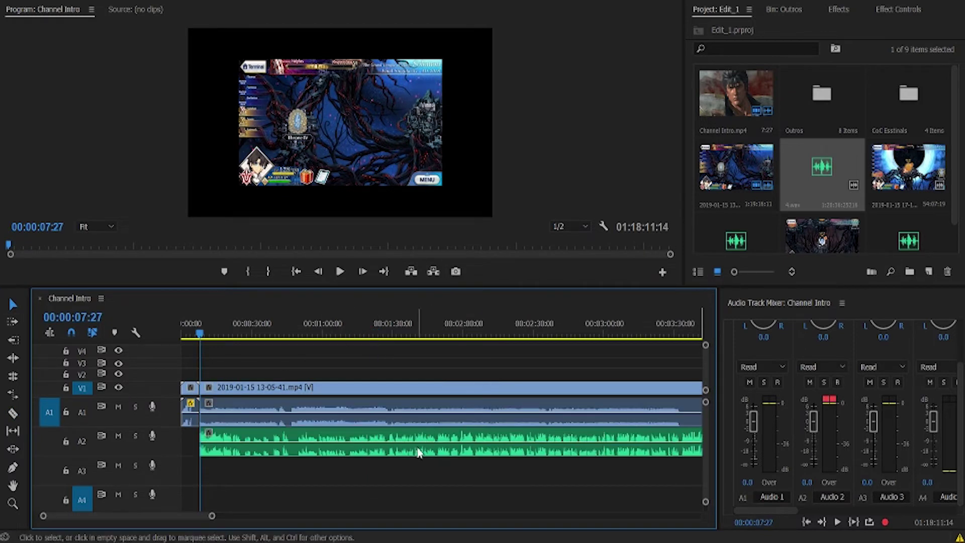
{"action": "key", "text": "ctrl+s"}
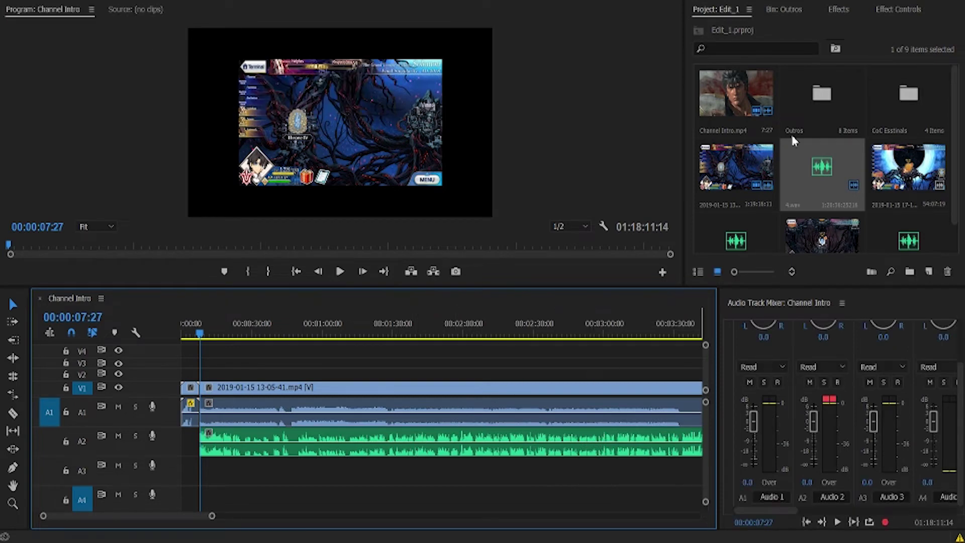
- Apply DeNoiser (Obsolete) and EQ (Obsolete) to the A2 commentary, and EQ (Obsolete) to the A1 gameplay audio
{"action": "left_click", "coordinate": [837, 9]}
{"action": "left_click_drag", "start_coordinate": [733, 174], "coordinate": [506, 445]}
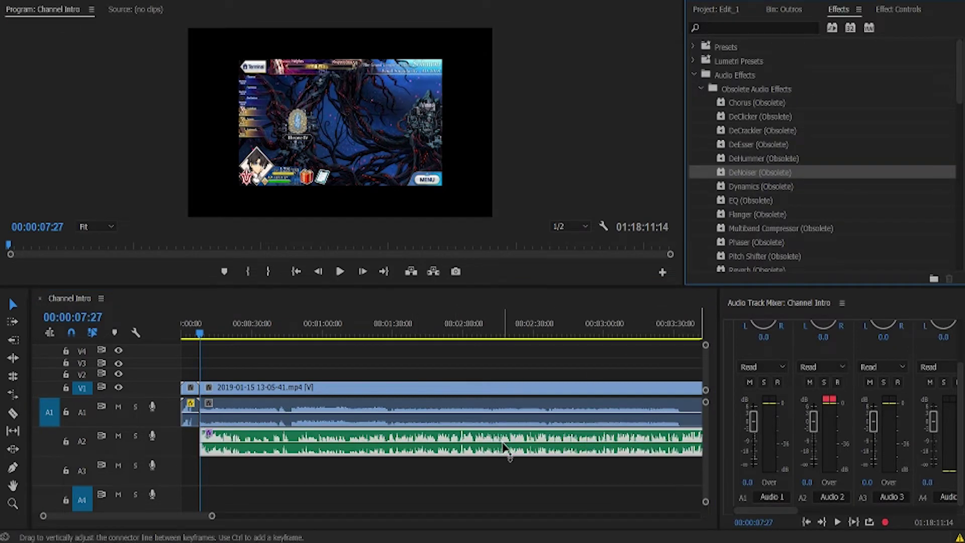
{"action": "left_click", "coordinate": [738, 200]}
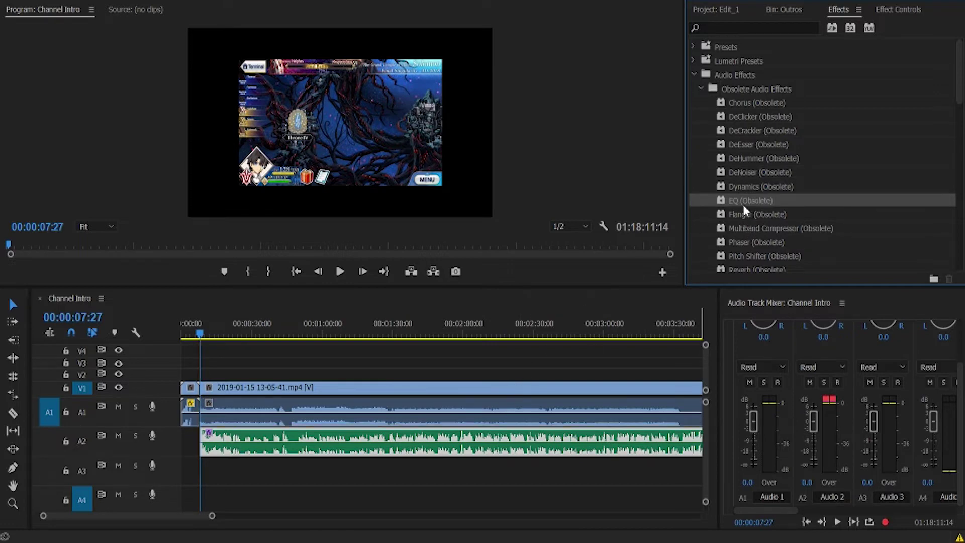
{"action": "left_click_drag", "start_coordinate": [742, 202], "coordinate": [463, 412]}
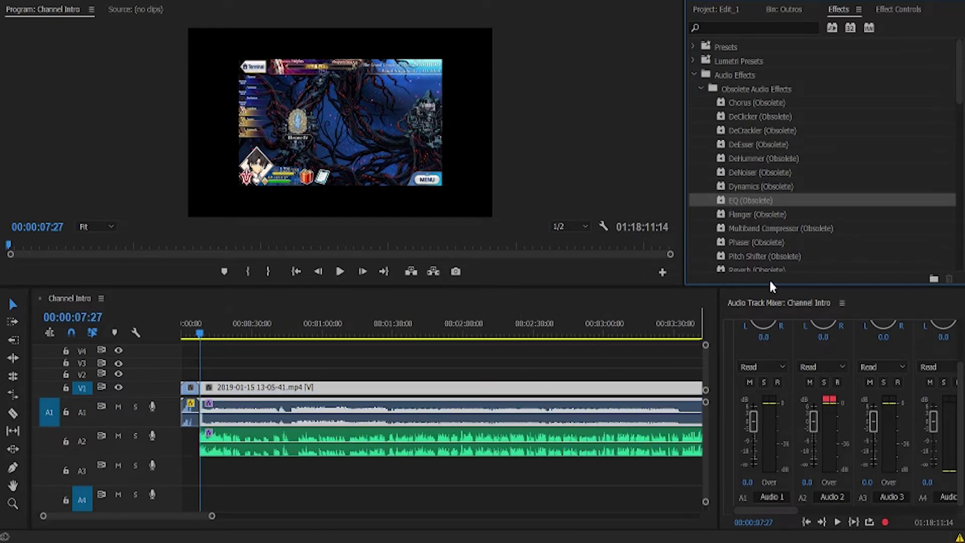
{"action": "left_click", "coordinate": [358, 447]}
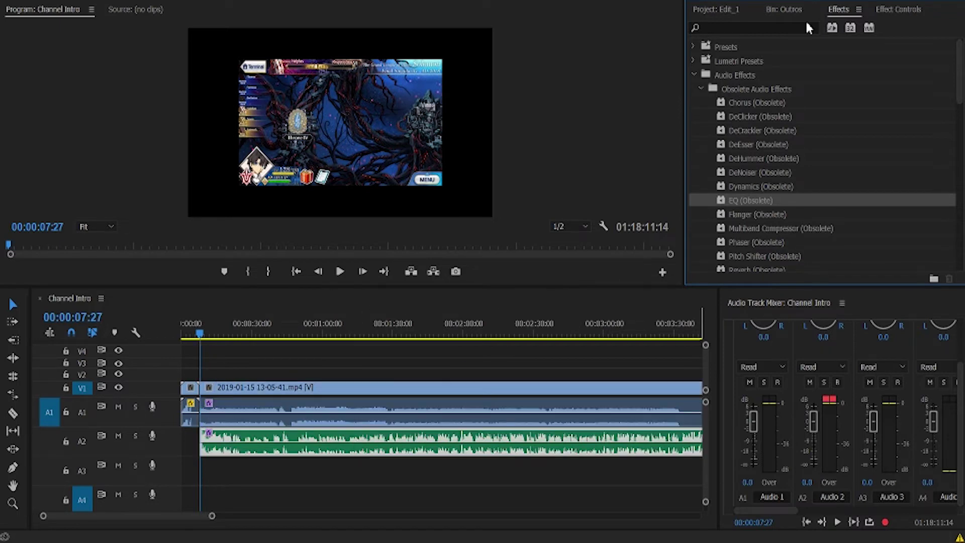
- Set the scale of the gameplay video clip on V1 to 150
{"action": "left_click", "coordinate": [739, 14]}
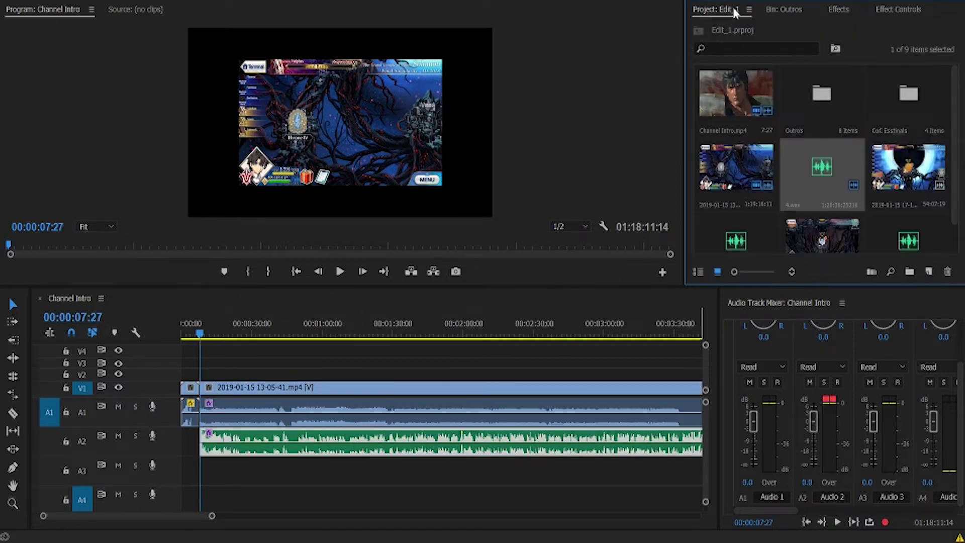
{"action": "left_click", "coordinate": [591, 389]}
{"action": "left_click", "coordinate": [894, 10]}
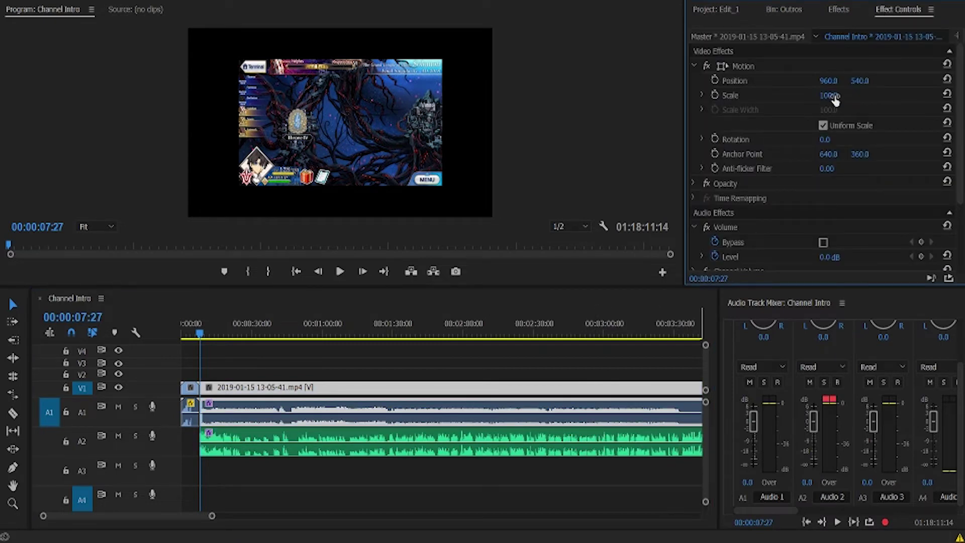
{"action": "left_click", "coordinate": [831, 95]}
{"action": "type", "text": "150"}
{"action": "key", "text": "Return"}
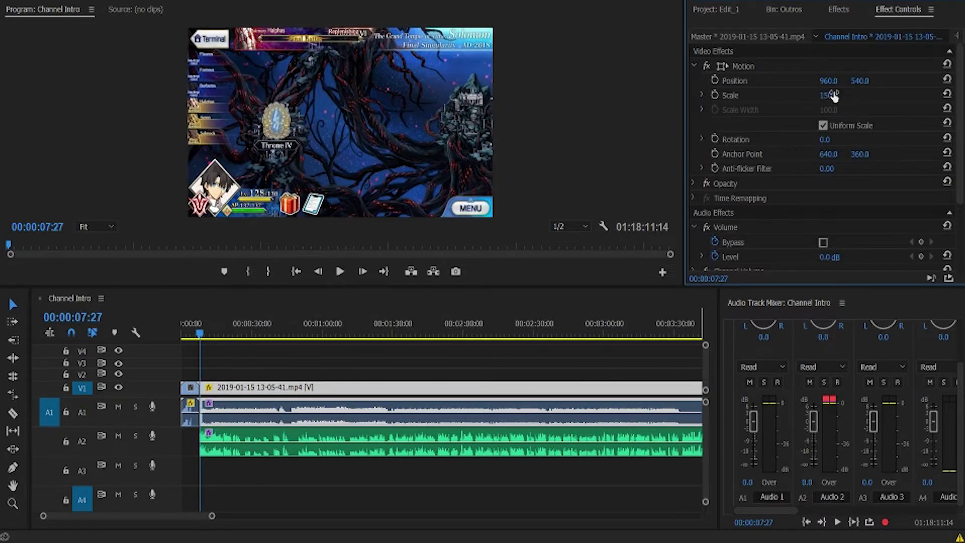
- Set the gameplay clip's audio volume level to -9.8 dB
{"action": "scroll", "coordinate": [794, 201], "scroll_direction": "down", "scroll_amount": 4}
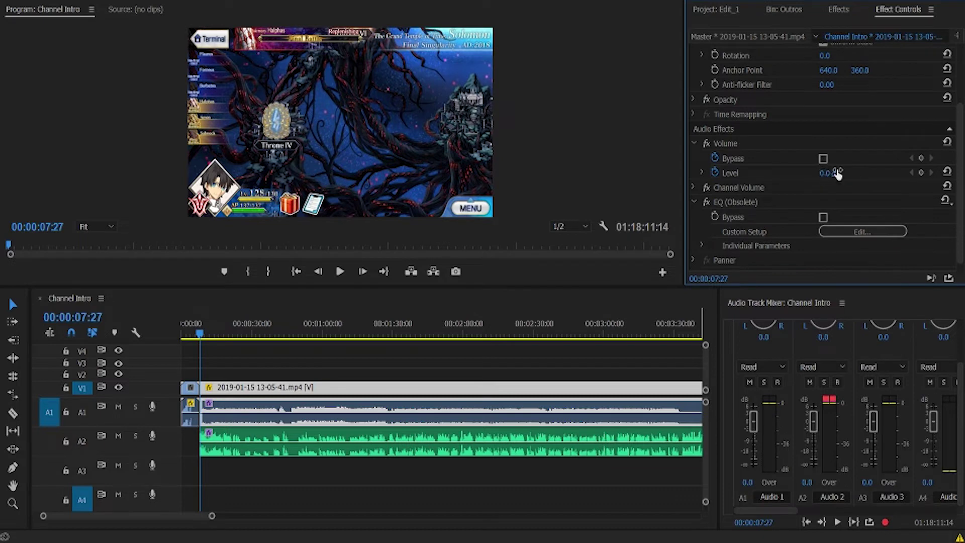
{"action": "left_click", "coordinate": [829, 172]}
{"action": "type", "text": "-9.8"}
{"action": "key", "text": "Return"}
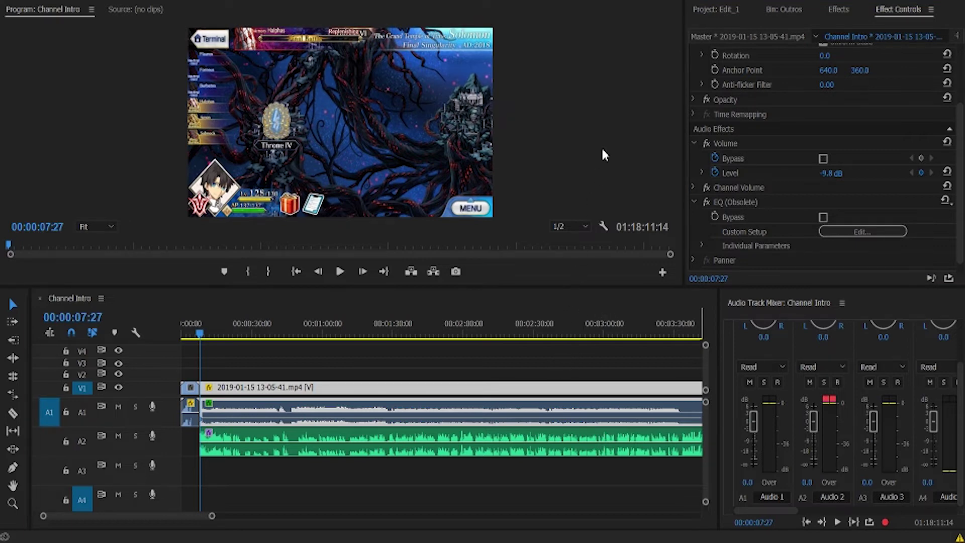
{"action": "left_click", "coordinate": [602, 108]}
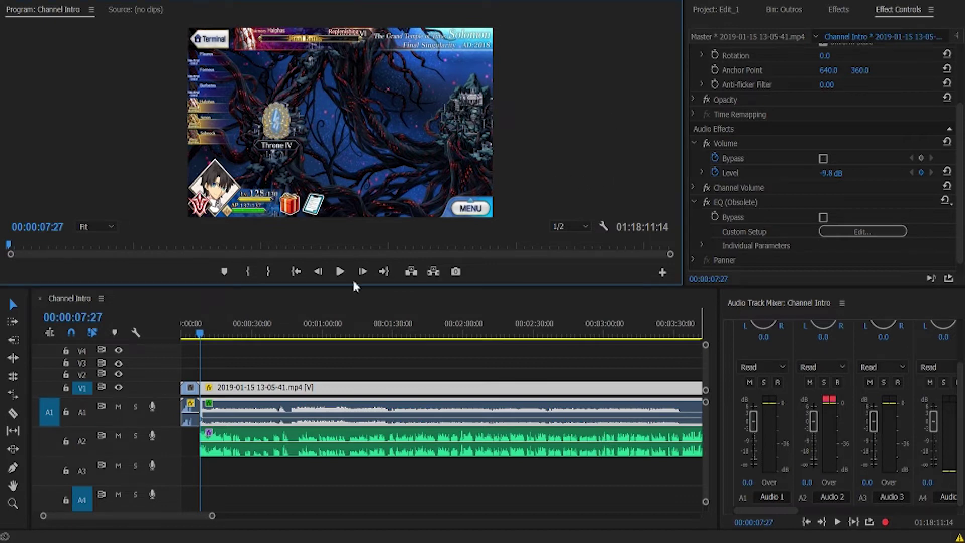
- Open the DeNoiser custom setup for the A2 commentary clip and adjust the clip's gain by 6 dB
{"action": "left_click_drag", "start_coordinate": [470, 496], "coordinate": [466, 453]}
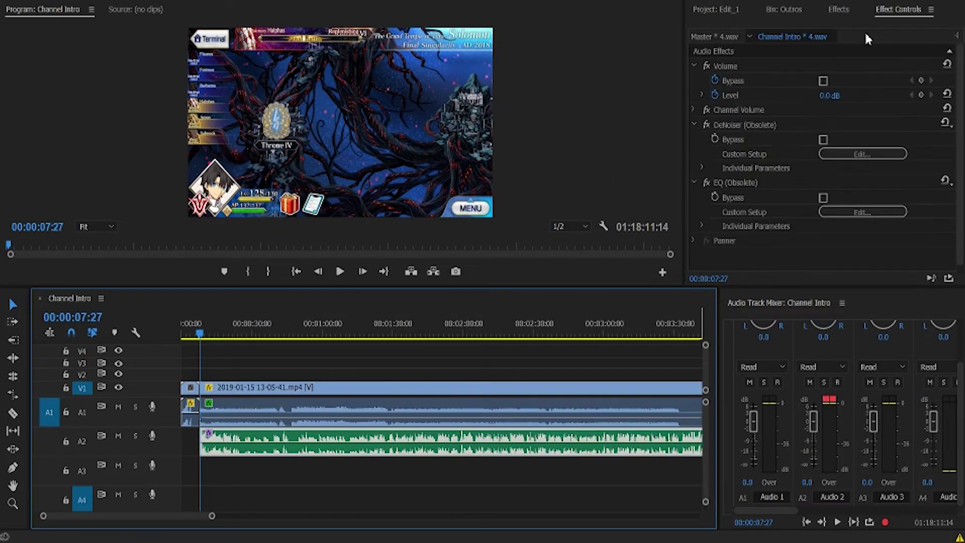
{"action": "left_click", "coordinate": [848, 155]}
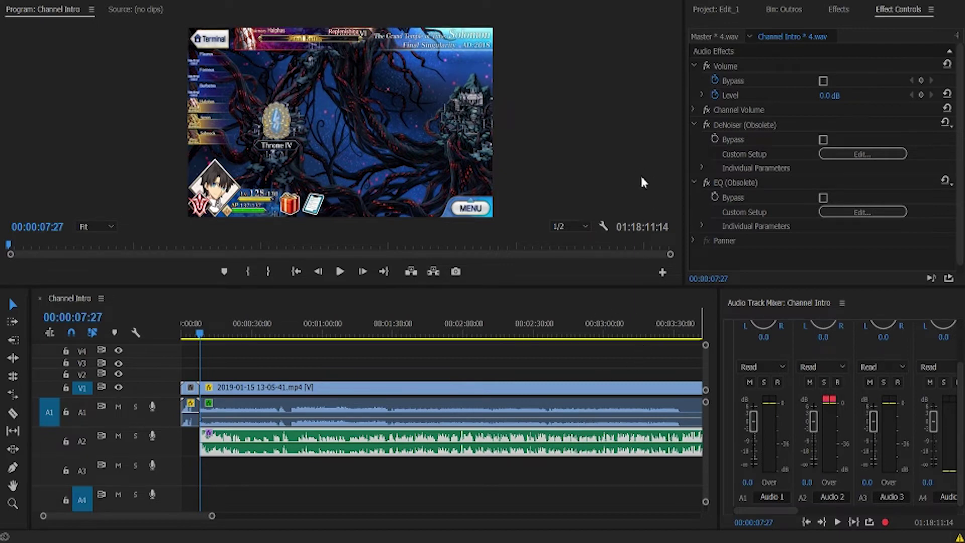
{"action": "left_click", "coordinate": [336, 490]}
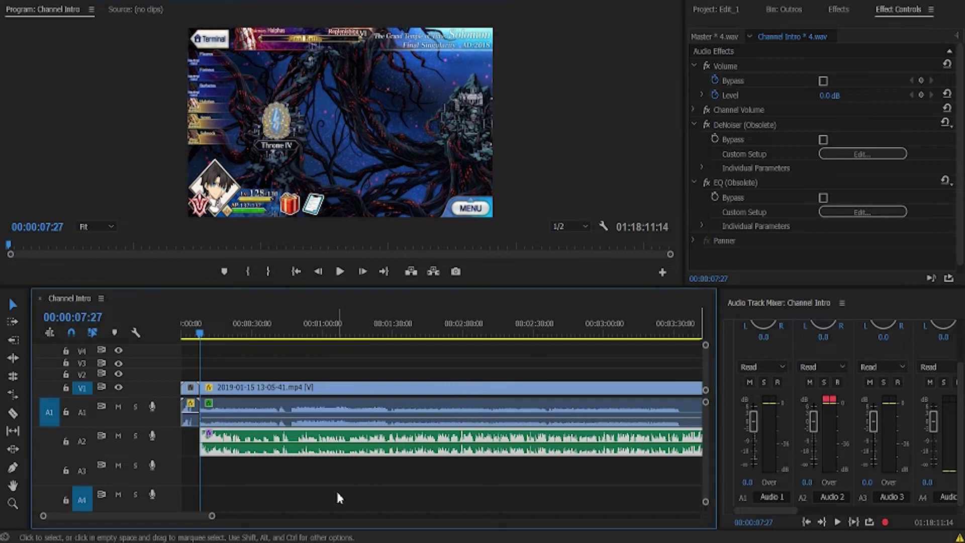
{"action": "left_click", "coordinate": [351, 451]}
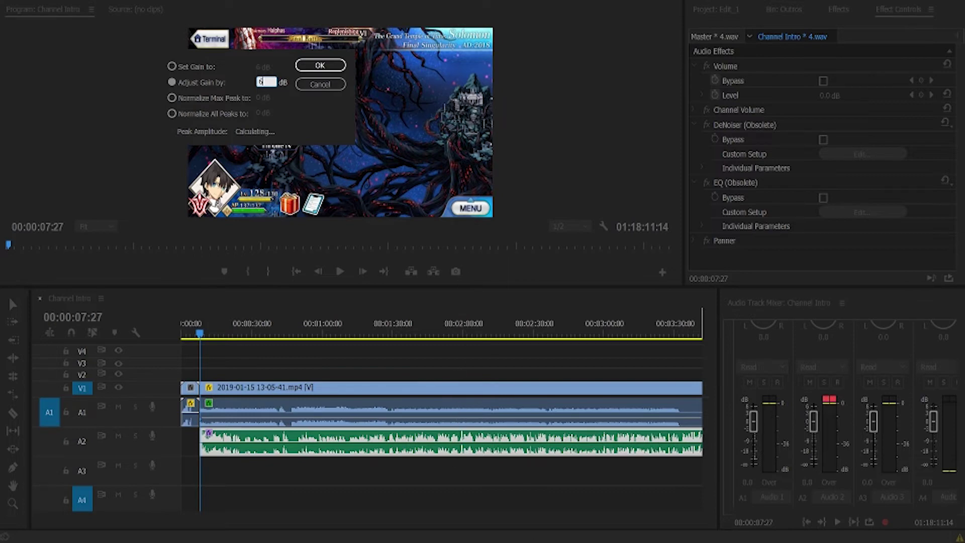
{"action": "key", "text": "Return"}
{"action": "left_click", "coordinate": [341, 480]}
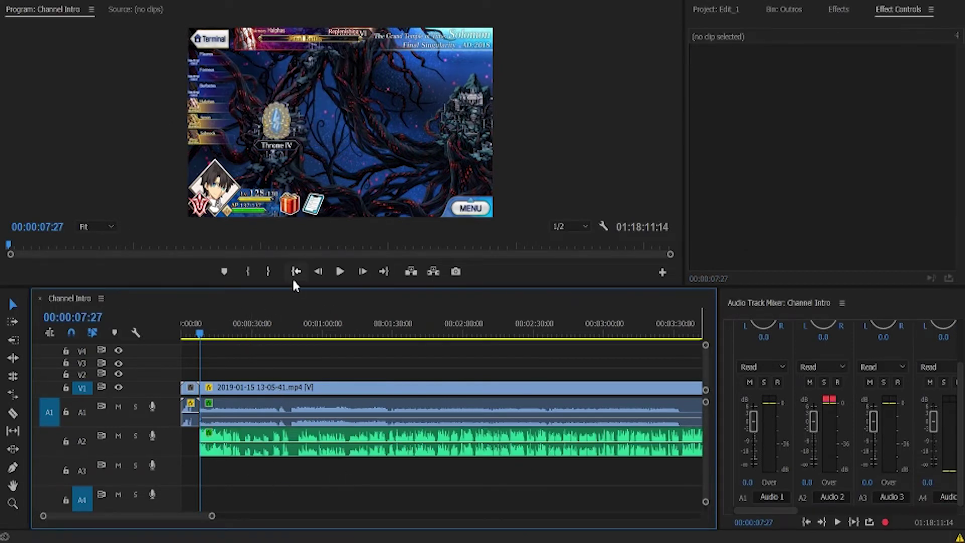
- Save the project and play the opening gameplay up to 00:00:14:07 to check the audio balance
{"action": "left_click", "coordinate": [338, 272]}
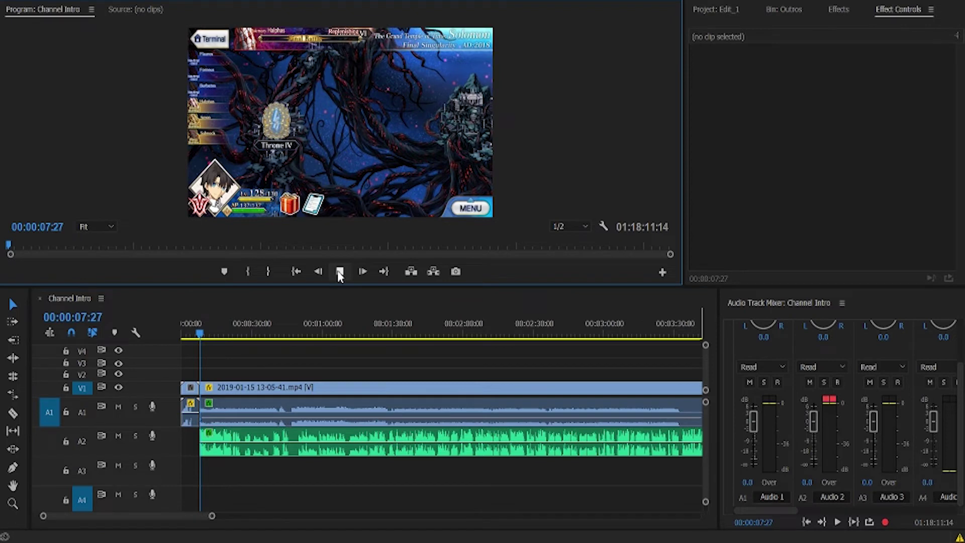
{"action": "left_click", "coordinate": [339, 271]}
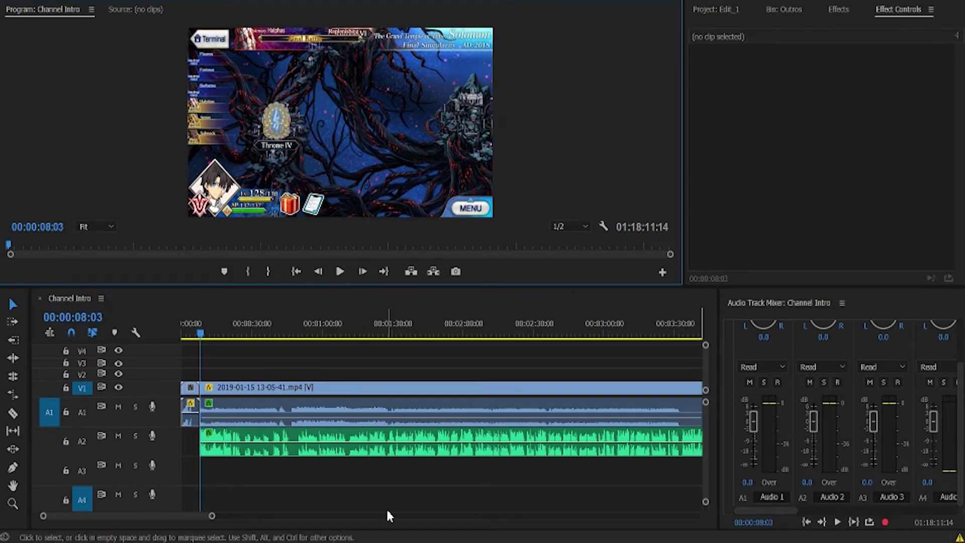
{"action": "key", "text": "ctrl+s"}
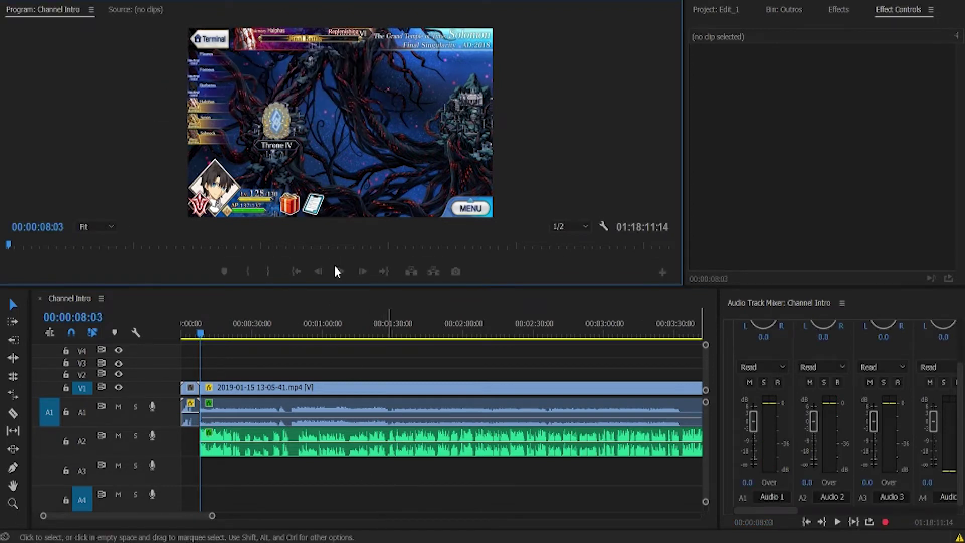
{"action": "left_click", "coordinate": [338, 272]}
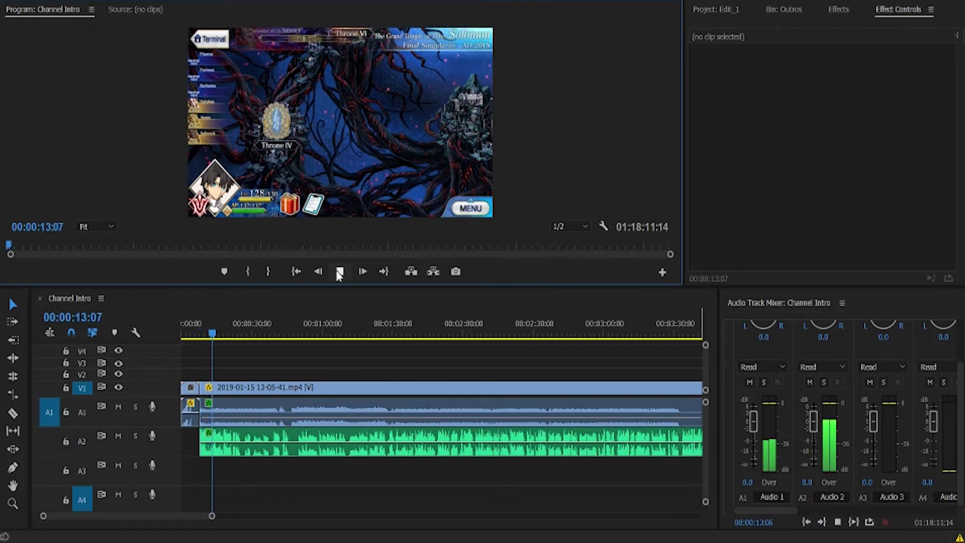
{"action": "left_click", "coordinate": [337, 272]}
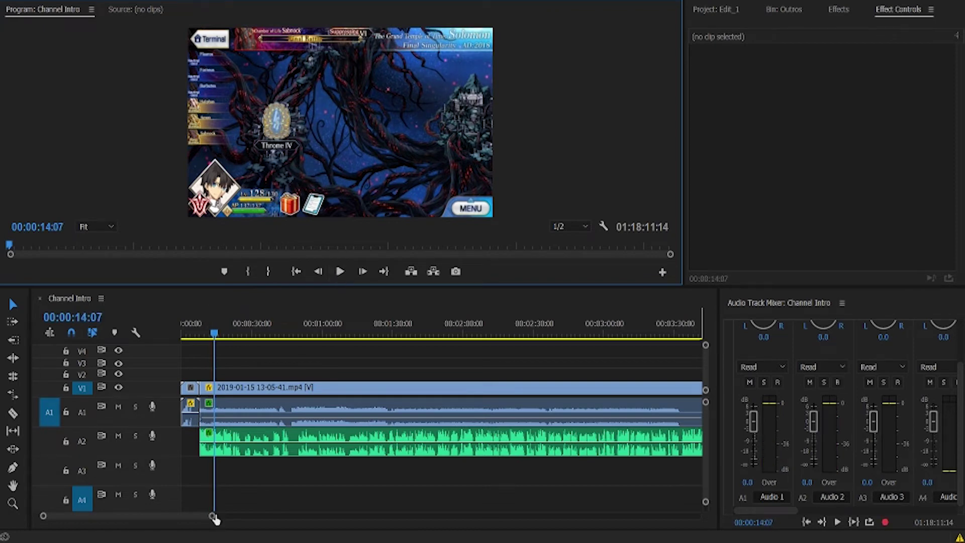
- Play the black transition from 00:25:57:28 to the loading screen at 00:26:06:25 and split the video and both audio tracks there
{"action": "left_click_drag", "start_coordinate": [215, 520], "coordinate": [536, 495]}
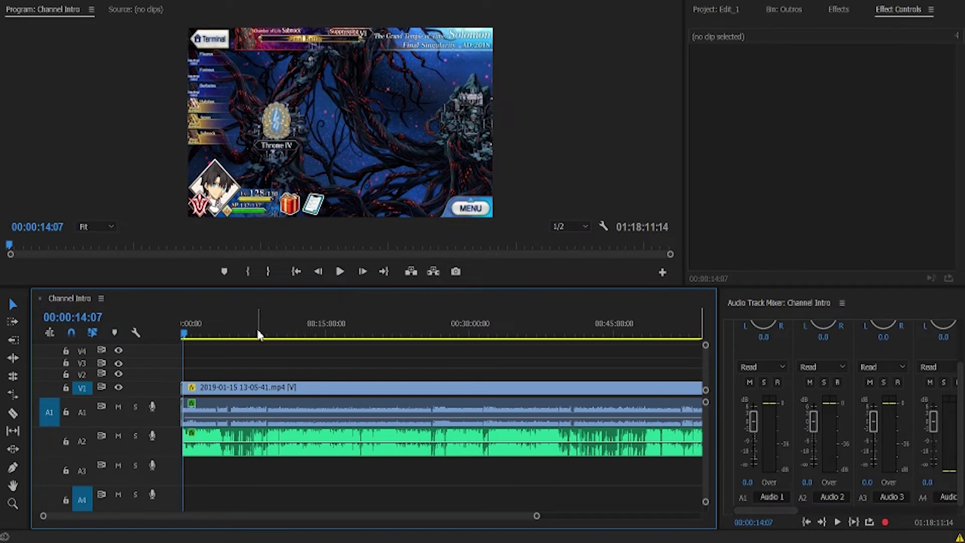
{"action": "left_click_drag", "start_coordinate": [258, 332], "coordinate": [433, 348]}
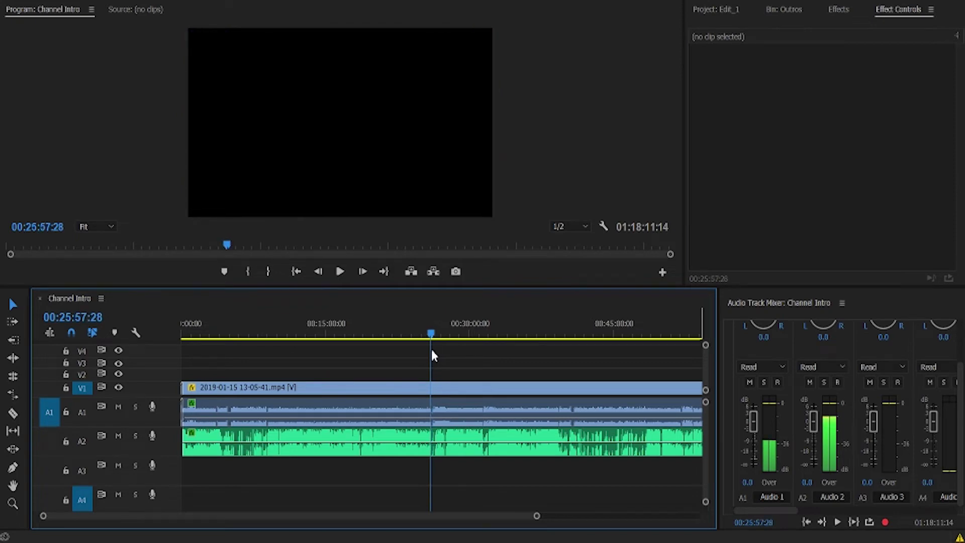
{"action": "left_click", "coordinate": [340, 272]}
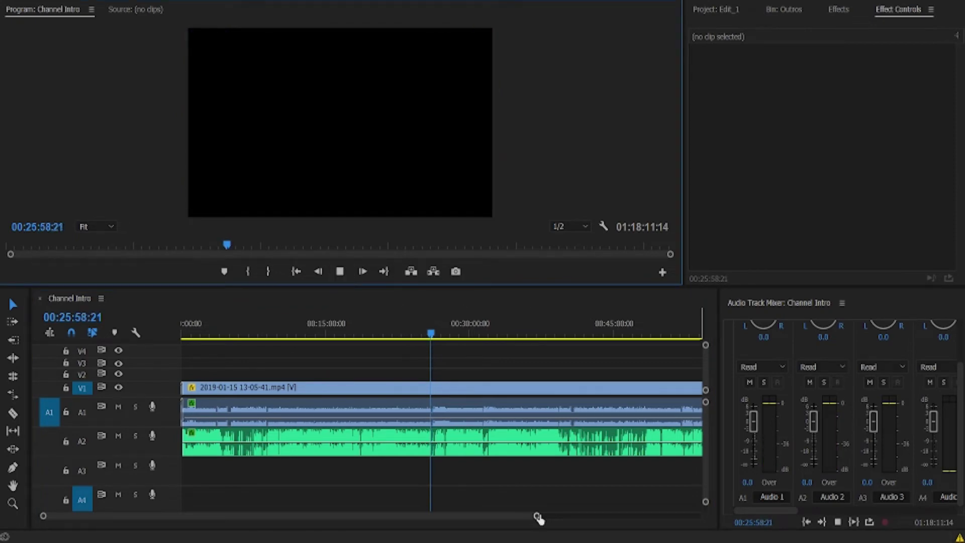
{"action": "left_click_drag", "start_coordinate": [538, 518], "coordinate": [380, 508]}
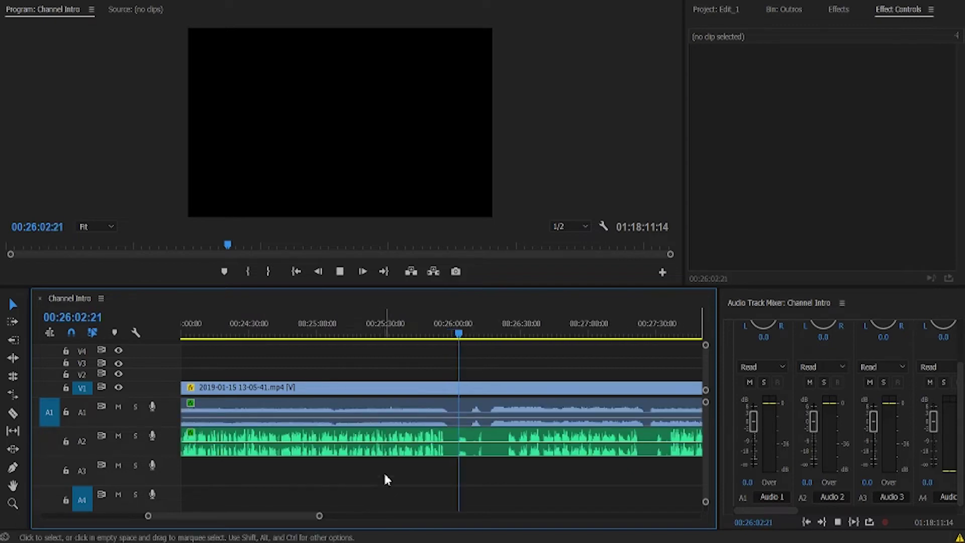
{"action": "left_click", "coordinate": [345, 271]}
{"action": "left_click", "coordinate": [19, 414]}
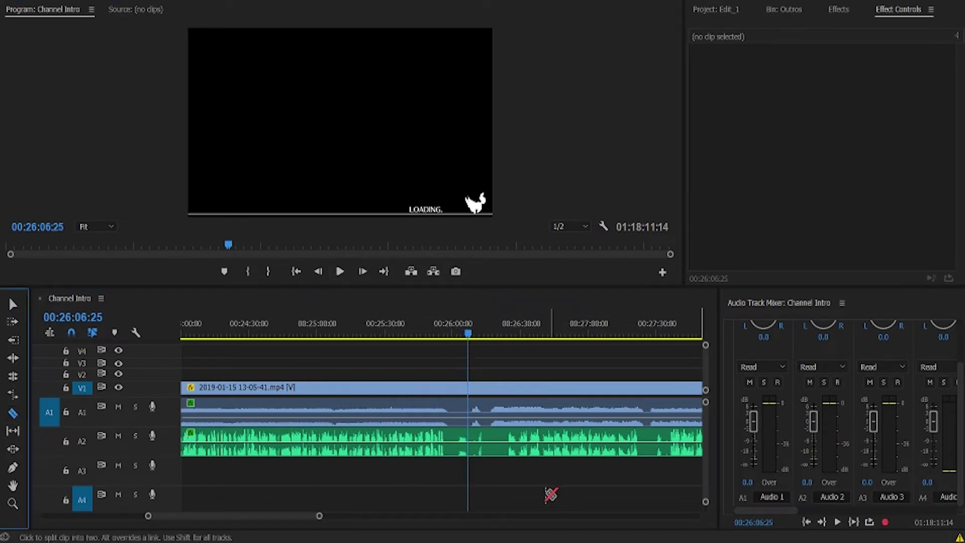
{"action": "left_click", "coordinate": [473, 437]}
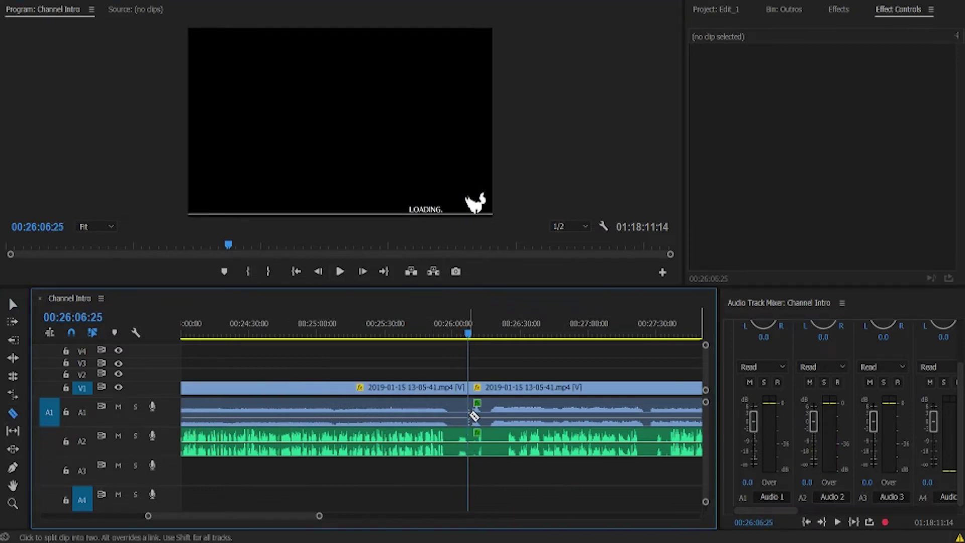
- Scrub past the Sanzang dialogue to the next black transition and place the playhead at 00:51:53:21
{"action": "left_click_drag", "start_coordinate": [320, 516], "coordinate": [646, 528]}
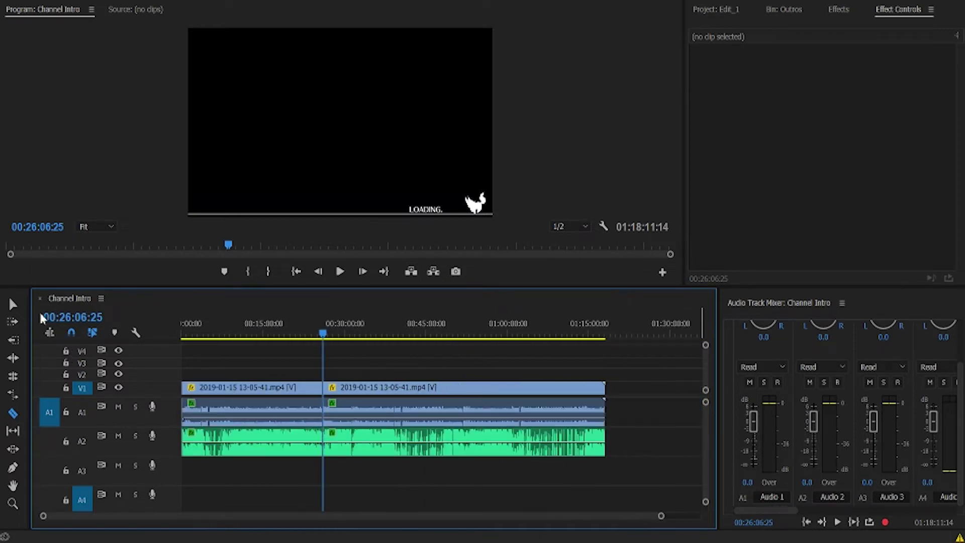
{"action": "left_click", "coordinate": [13, 305]}
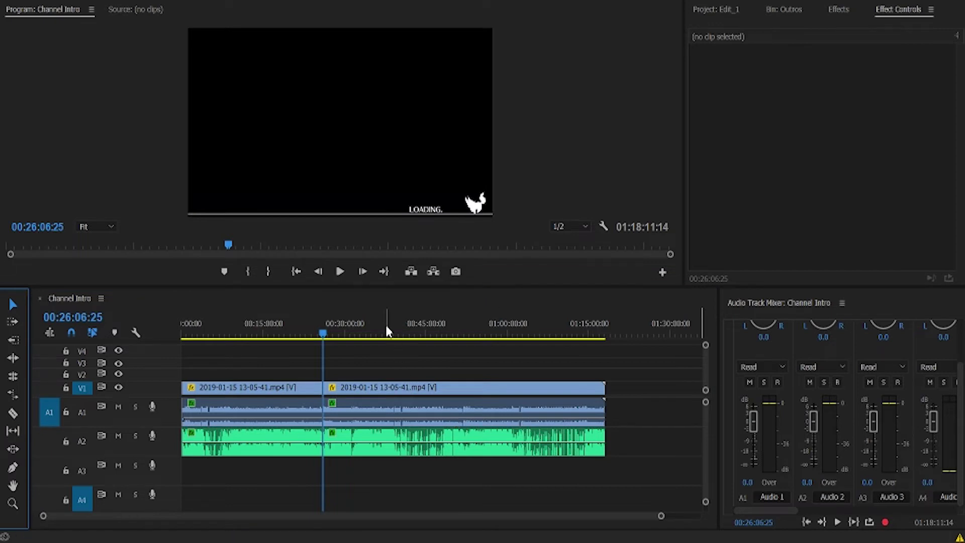
{"action": "left_click_drag", "start_coordinate": [359, 330], "coordinate": [464, 339]}
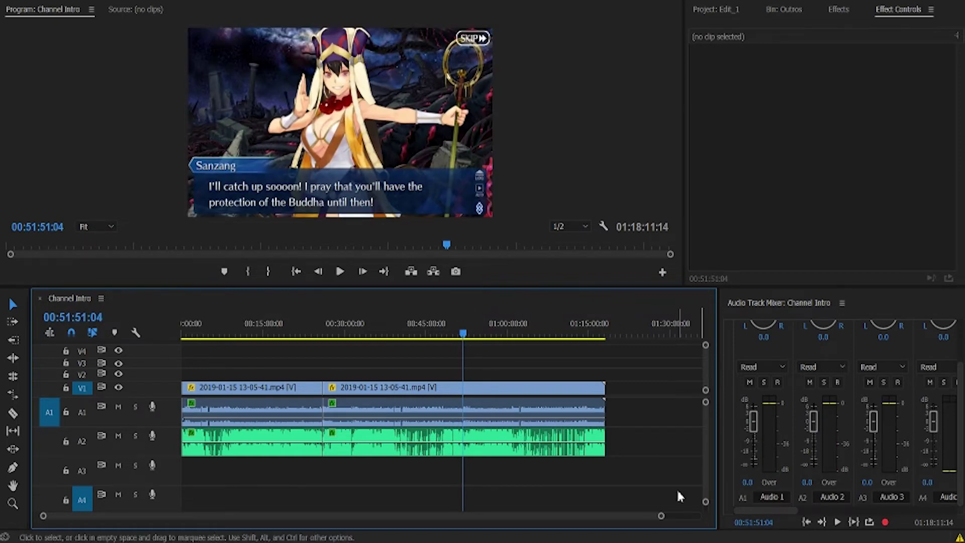
{"action": "left_click_drag", "start_coordinate": [661, 517], "coordinate": [452, 511]}
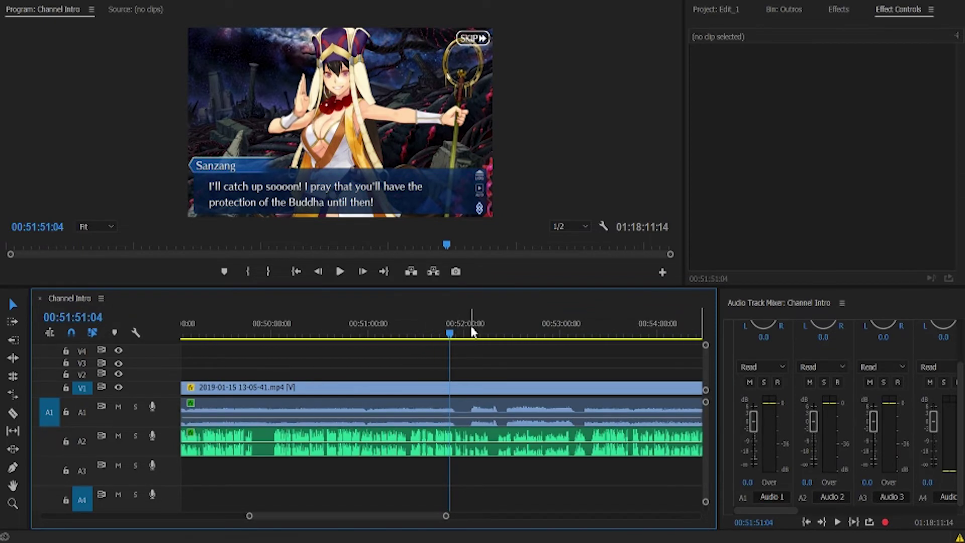
{"action": "mouse_move", "coordinate": [449, 332]}
{"action": "left_mouse_down"}
{"action": "mouse_move", "coordinate": [506, 337]}
{"action": "mouse_move", "coordinate": [455, 334]}
{"action": "left_mouse_up"}
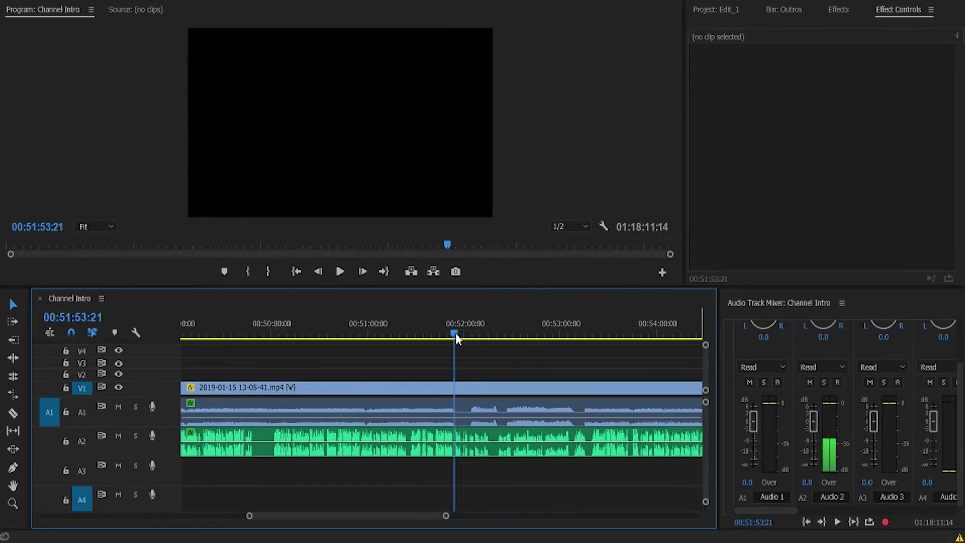
- Play the recording up to 00:52:06:06 and split its linked video and audio clips there with the Razor tool
{"action": "left_click", "coordinate": [339, 272]}
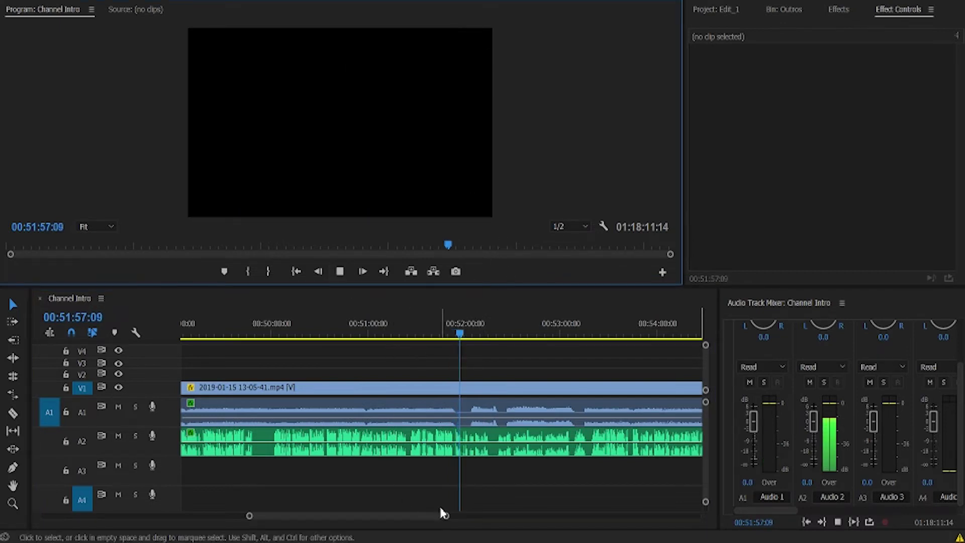
{"action": "left_click_drag", "start_coordinate": [447, 516], "coordinate": [411, 515]}
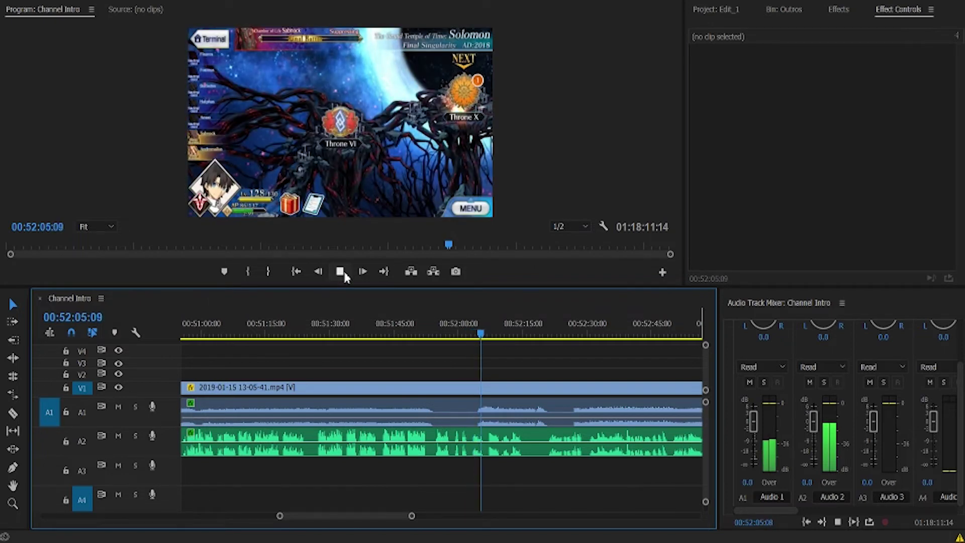
{"action": "left_click", "coordinate": [340, 271]}
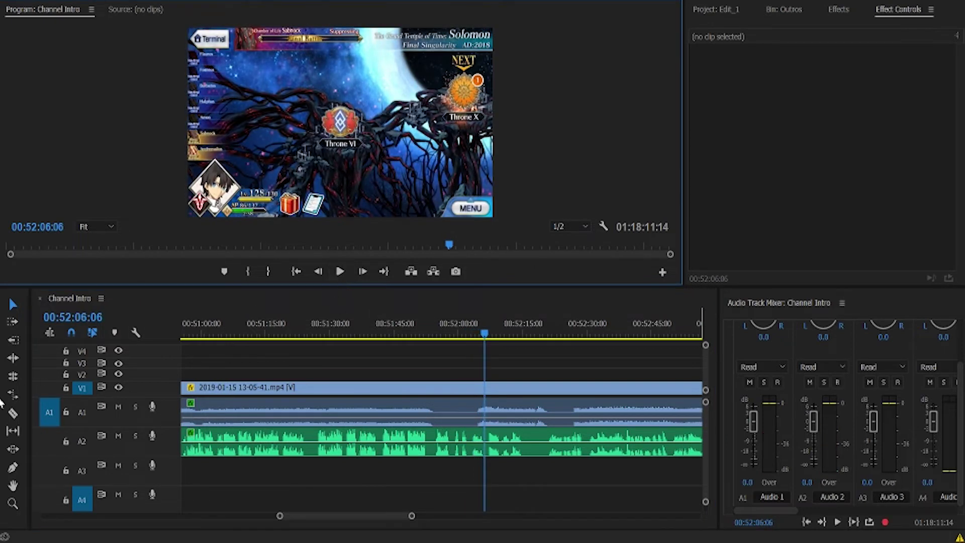
{"action": "left_click", "coordinate": [11, 414]}
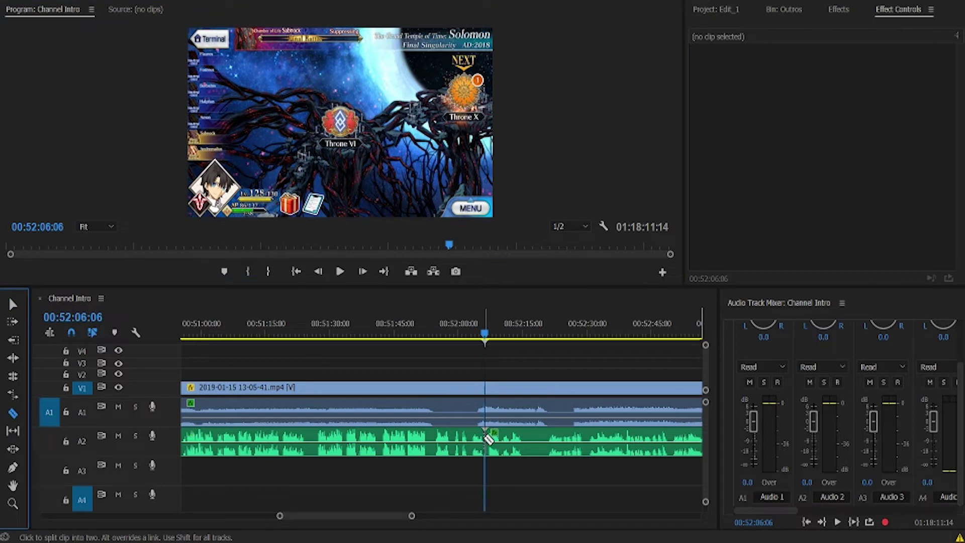
{"action": "left_click", "coordinate": [483, 414]}
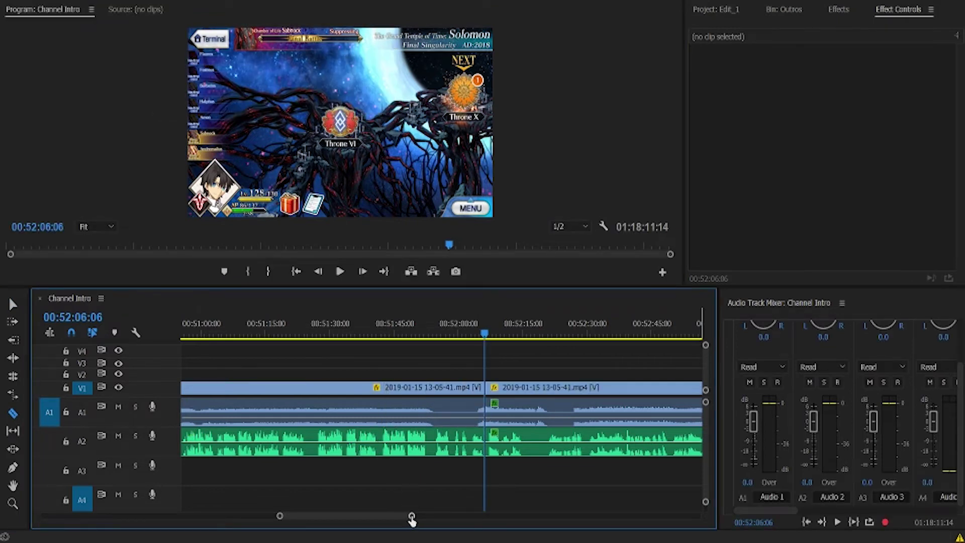
- Delete the second and third segments of the recording across the video and both audio tracks
{"action": "left_click_drag", "start_coordinate": [412, 521], "coordinate": [640, 498]}
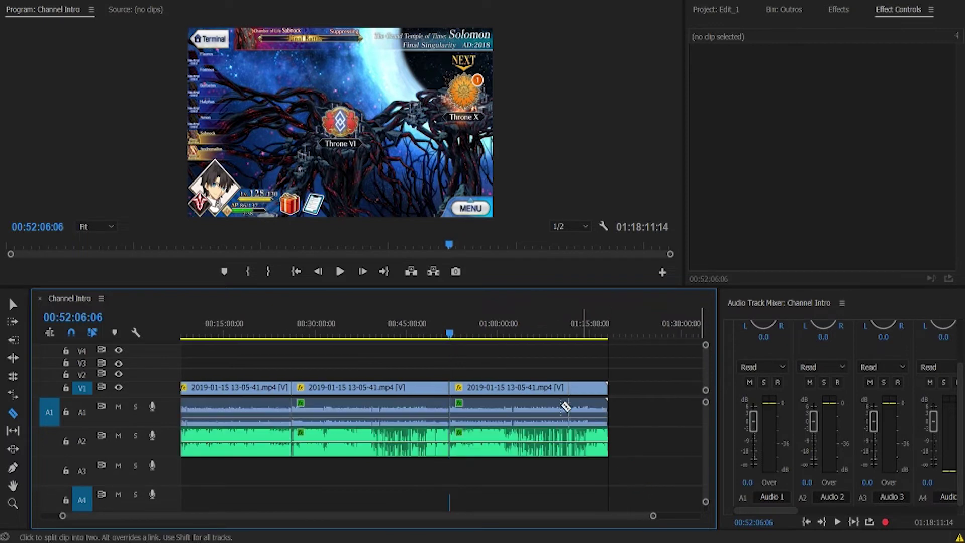
{"action": "left_click_drag", "start_coordinate": [294, 521], "coordinate": [248, 519]}
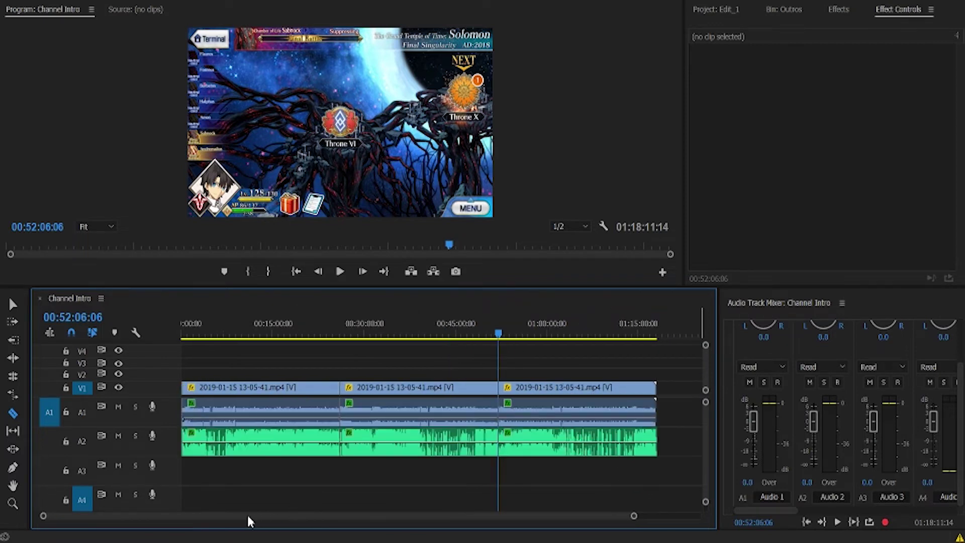
{"action": "left_click", "coordinate": [10, 304]}
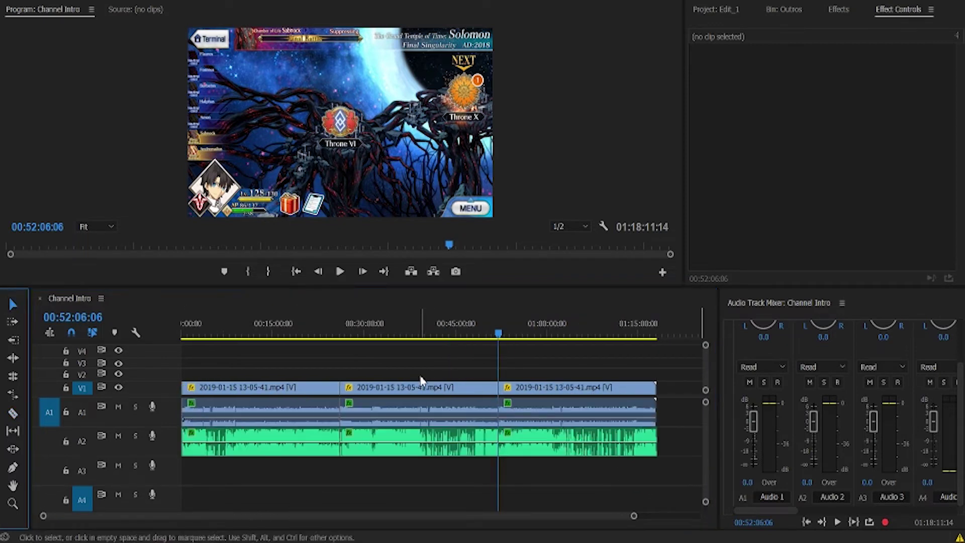
{"action": "left_click_drag", "start_coordinate": [202, 321], "coordinate": [341, 345]}
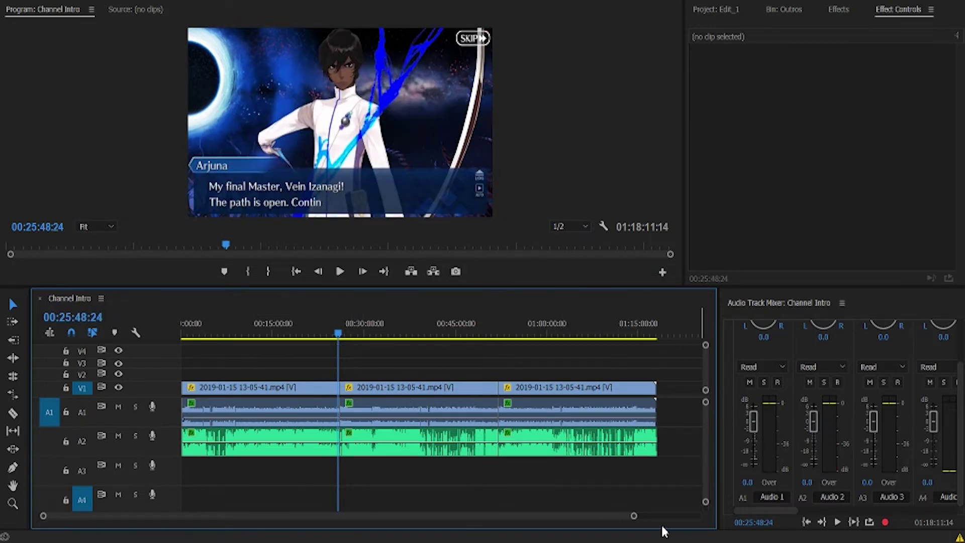
{"action": "left_click_drag", "start_coordinate": [483, 346], "coordinate": [484, 346]}
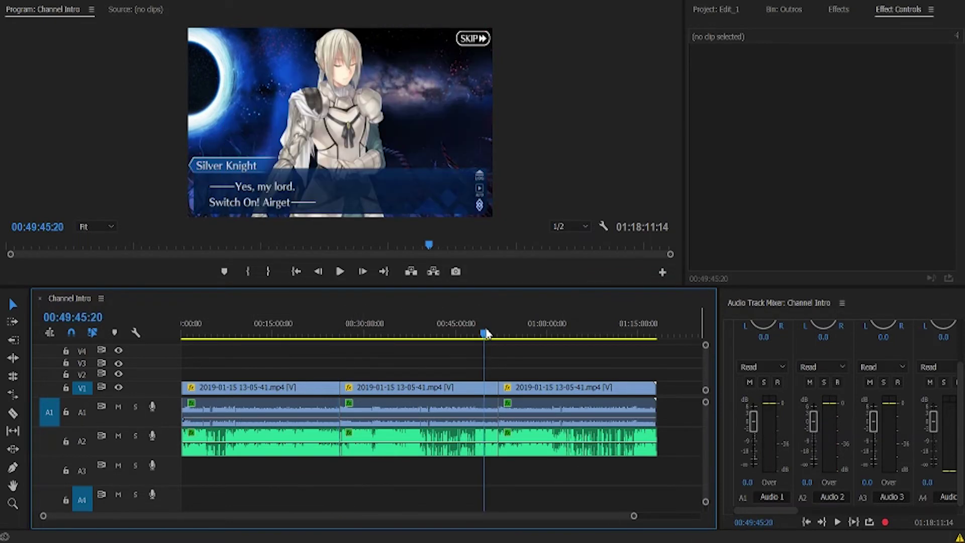
{"action": "left_click_drag", "start_coordinate": [636, 518], "coordinate": [657, 514]}
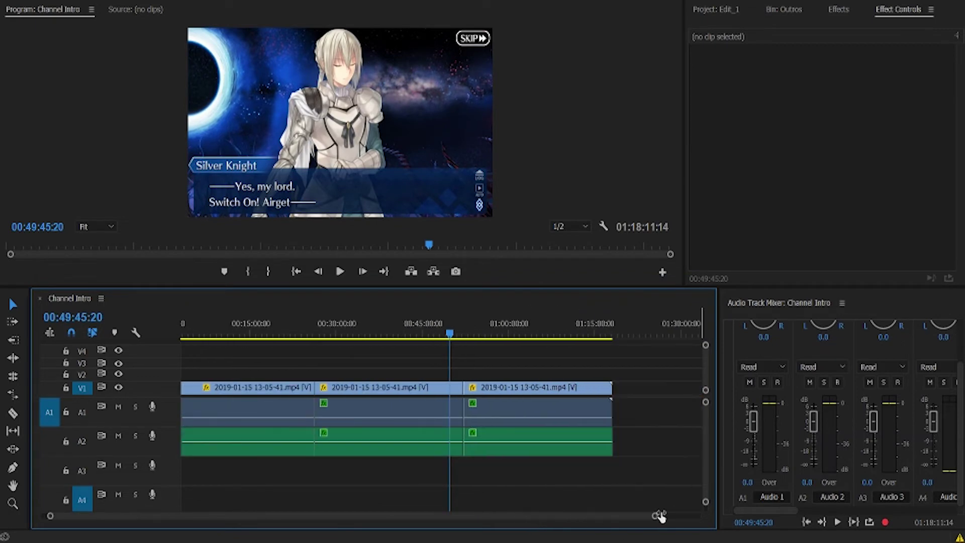
{"action": "left_click_drag", "start_coordinate": [319, 362], "coordinate": [506, 442]}
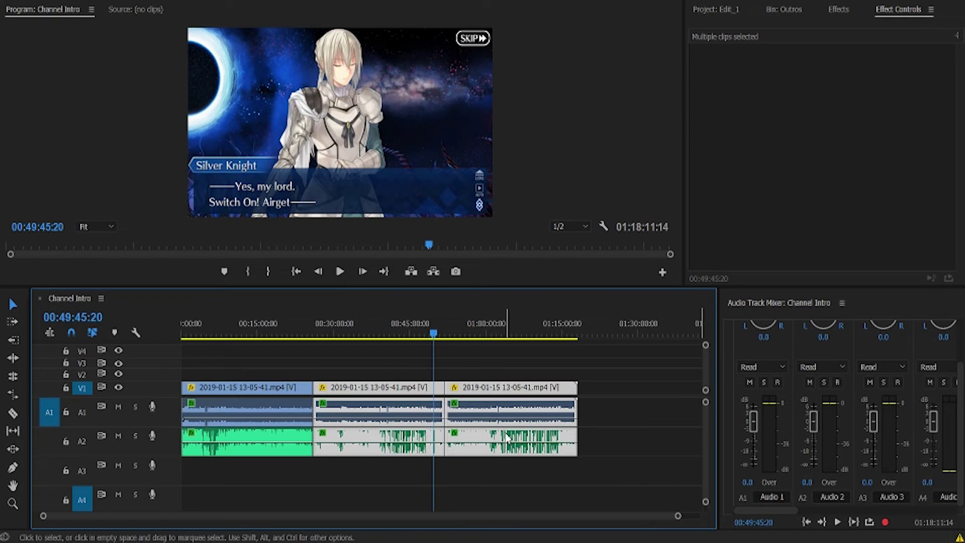
{"action": "key", "text": "Delete"}
- Append FGO Outro.mp4 from the Outros bin directly after the first segment and queue the sequence for export
{"action": "left_click", "coordinate": [716, 11]}
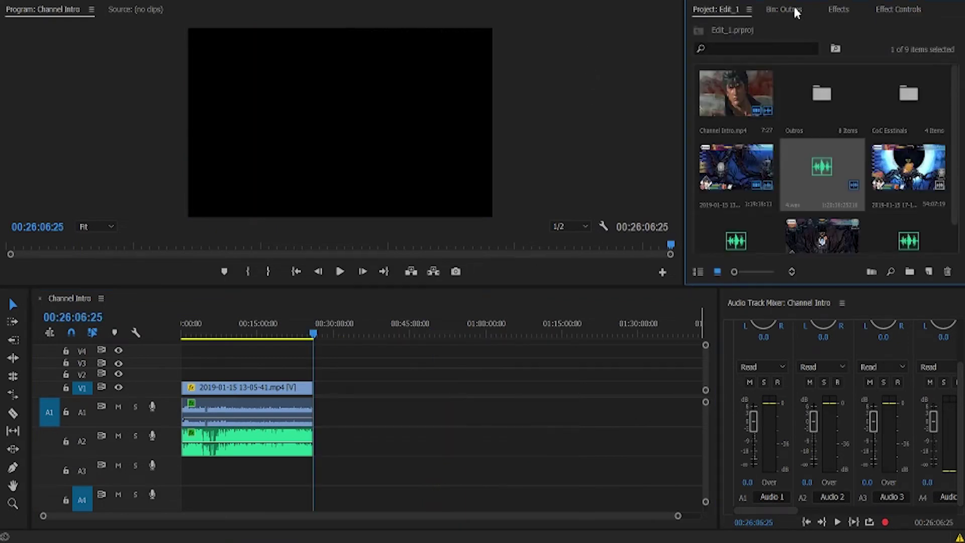
{"action": "left_click", "coordinate": [789, 10]}
{"action": "left_click_drag", "start_coordinate": [822, 93], "coordinate": [320, 397]}
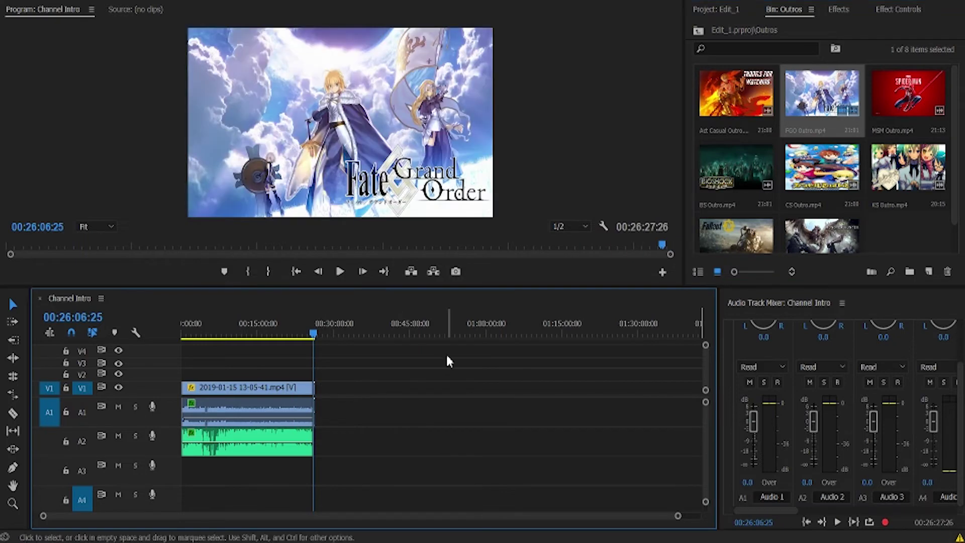
{"action": "key", "text": "ctrl+m"}
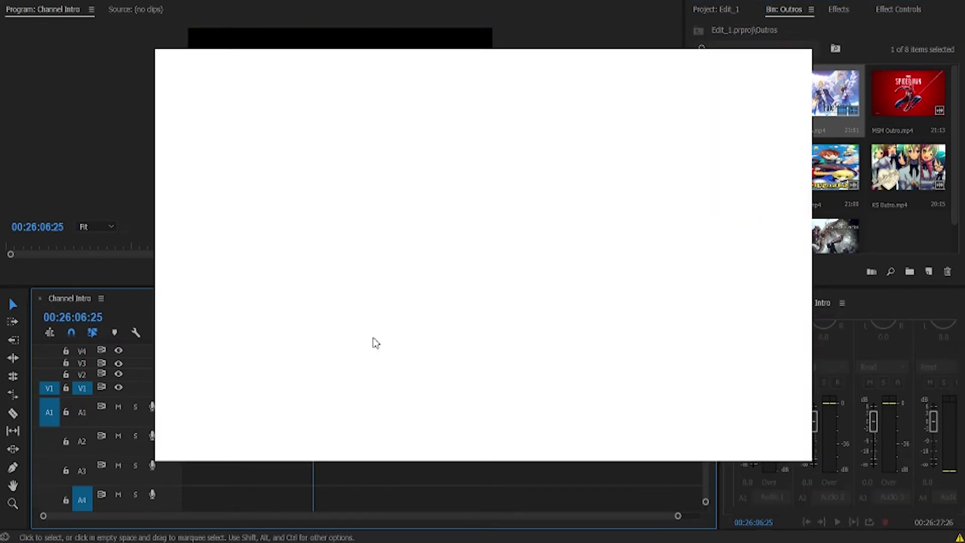
{"action": "left_click", "coordinate": [669, 445]}
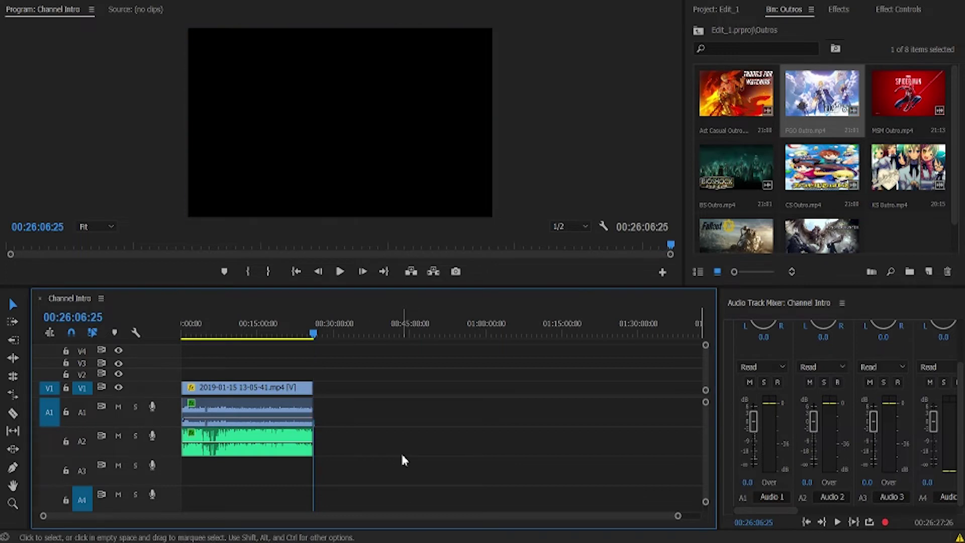
- Undo the outro placement and the segment deletion, and ripple delete the first and third segments of the recording
{"action": "key", "text": "ctrl+v"}
{"action": "key", "text": "ctrl+v"}
{"action": "left_click", "coordinate": [282, 400]}
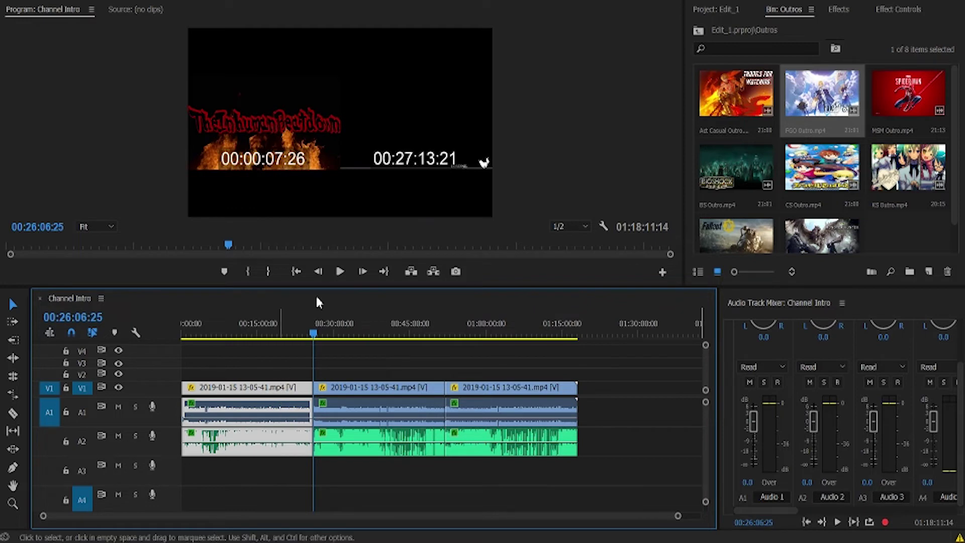
{"action": "key", "text": "shift+Delete"}
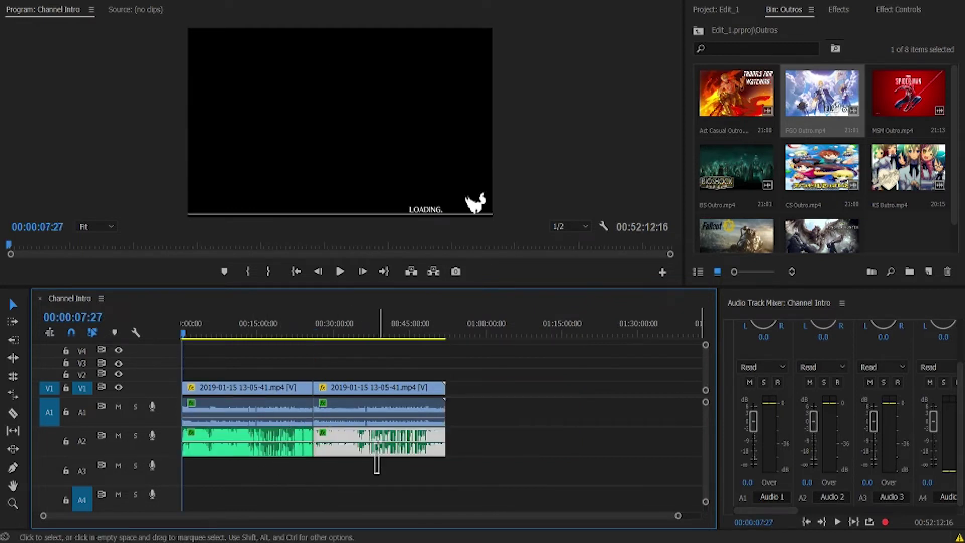
{"action": "left_click", "coordinate": [381, 392]}
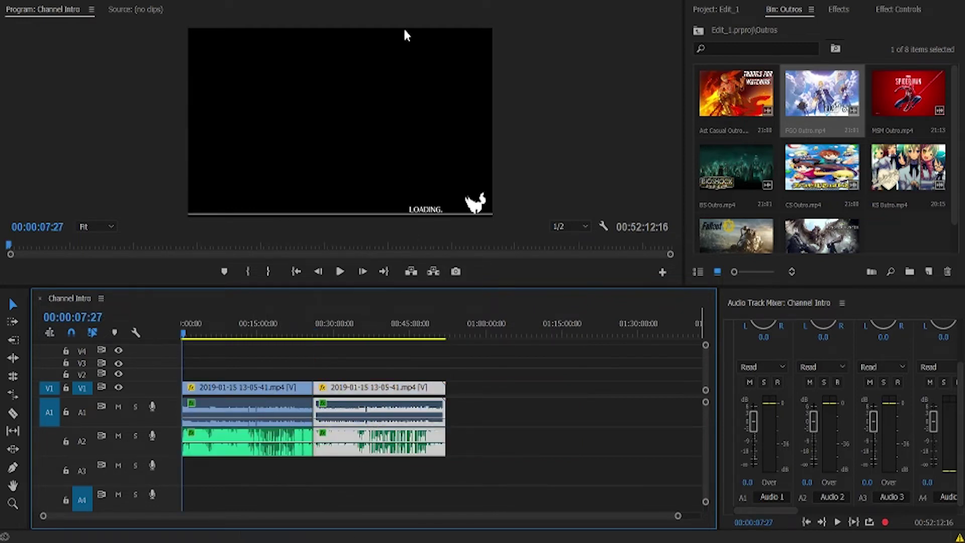
{"action": "key", "text": "shift+Delete"}
- Scrub through the latter part of the middle segment and append FGO Outro.mp4 directly after its end
{"action": "left_click", "coordinate": [285, 332]}
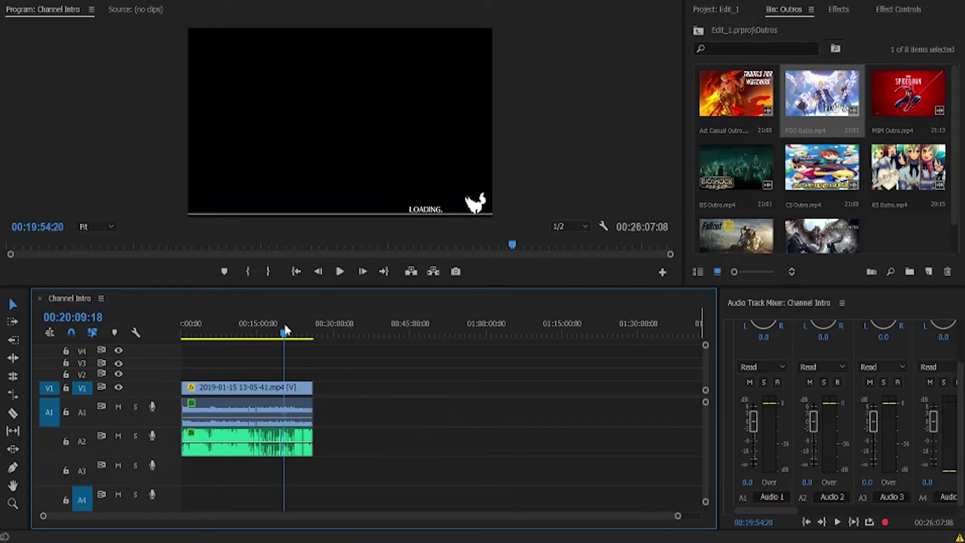
{"action": "left_click_drag", "start_coordinate": [287, 329], "coordinate": [306, 333]}
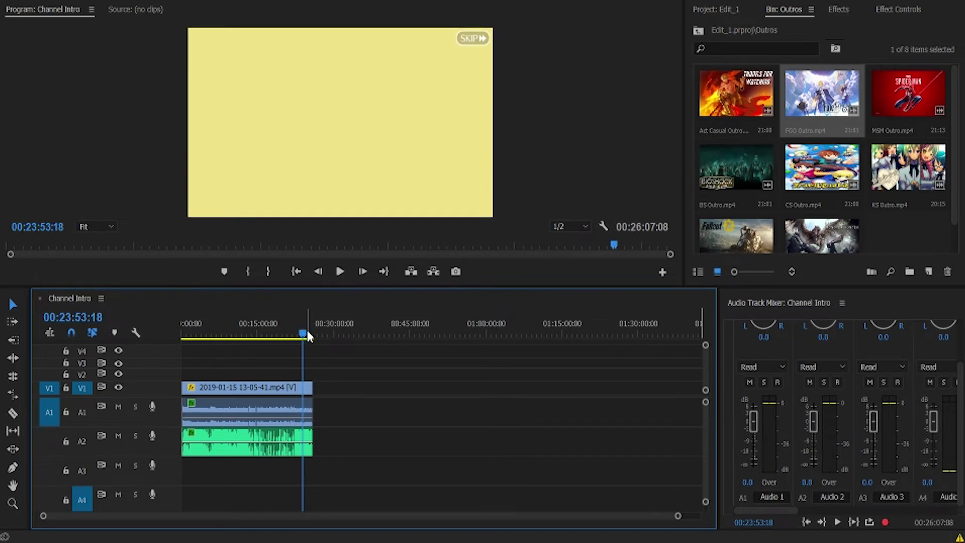
{"action": "left_click_drag", "start_coordinate": [849, 93], "coordinate": [317, 400]}
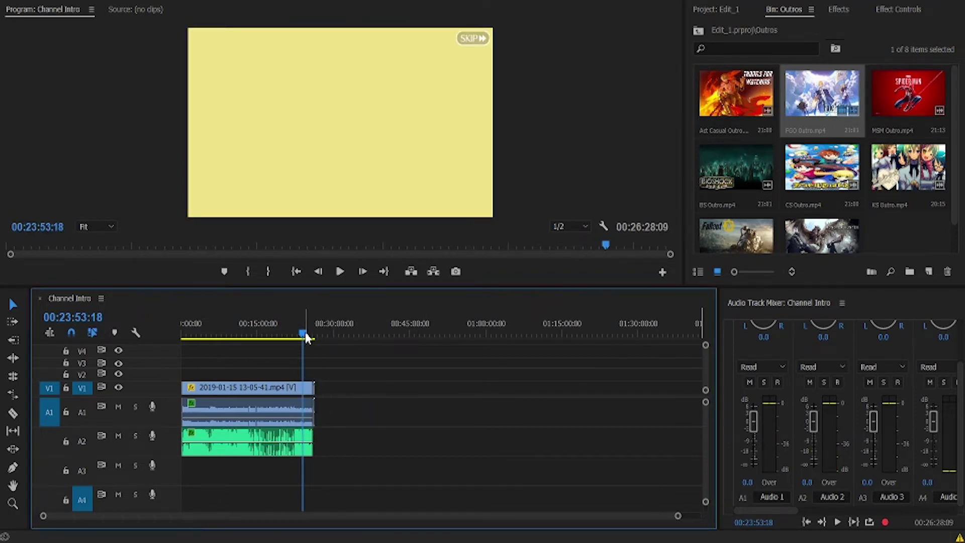
- Play back the transition from the end of the middle segment into the outro
{"action": "left_click_drag", "start_coordinate": [306, 332], "coordinate": [313, 337]}
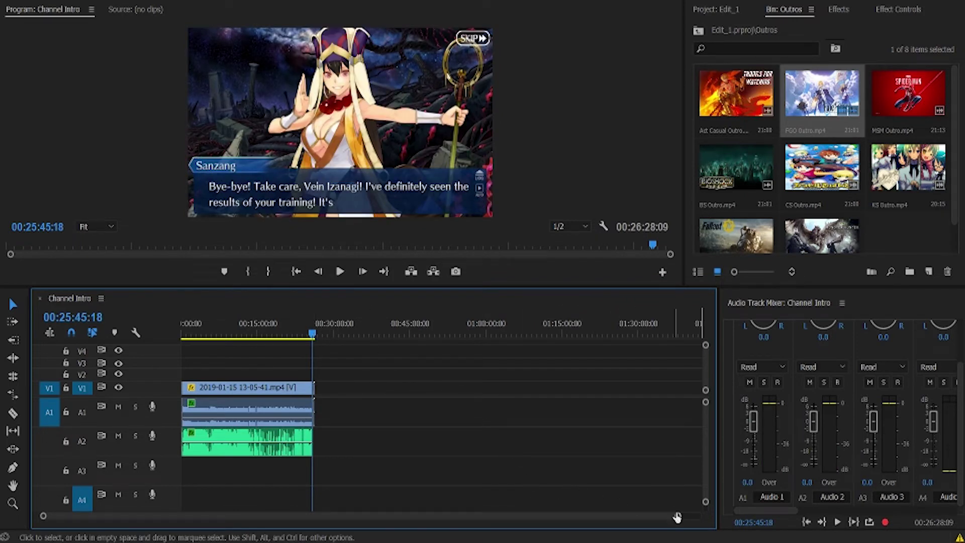
{"action": "left_click_drag", "start_coordinate": [677, 518], "coordinate": [439, 511]}
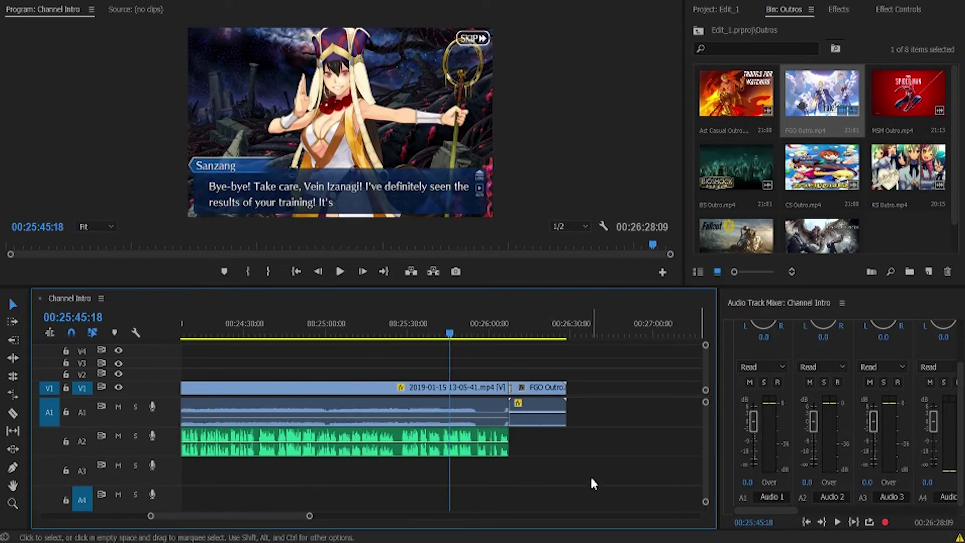
{"action": "left_click_drag", "start_coordinate": [485, 338], "coordinate": [501, 338]}
{"action": "left_click", "coordinate": [340, 271]}
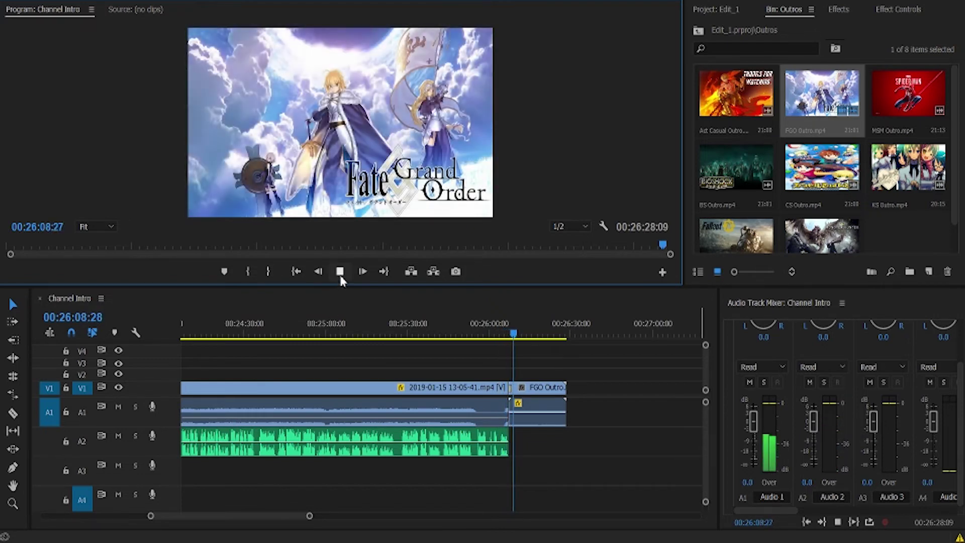
{"action": "left_click", "coordinate": [340, 272]}
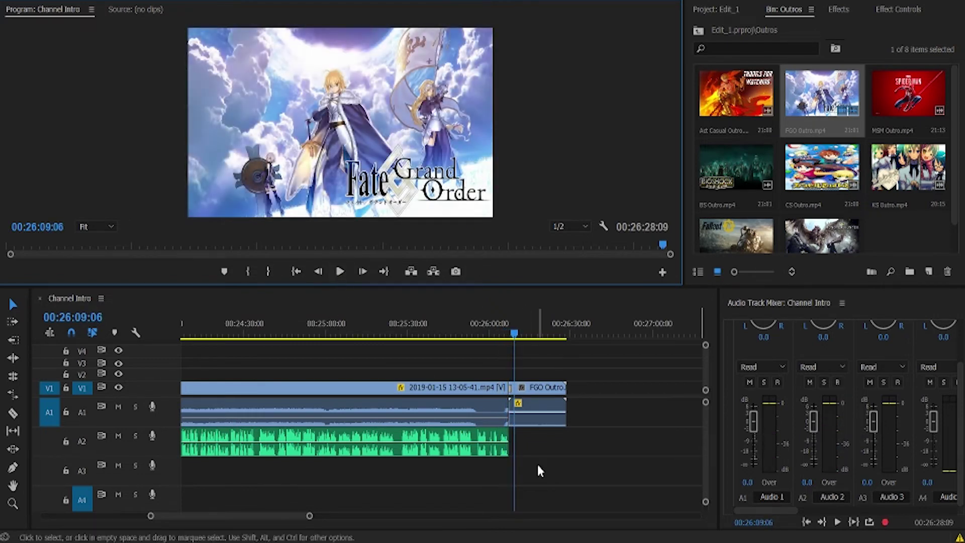
- Queue the sequence containing the middle segment and outro for export as an H.264 video
{"action": "left_click", "coordinate": [579, 459]}
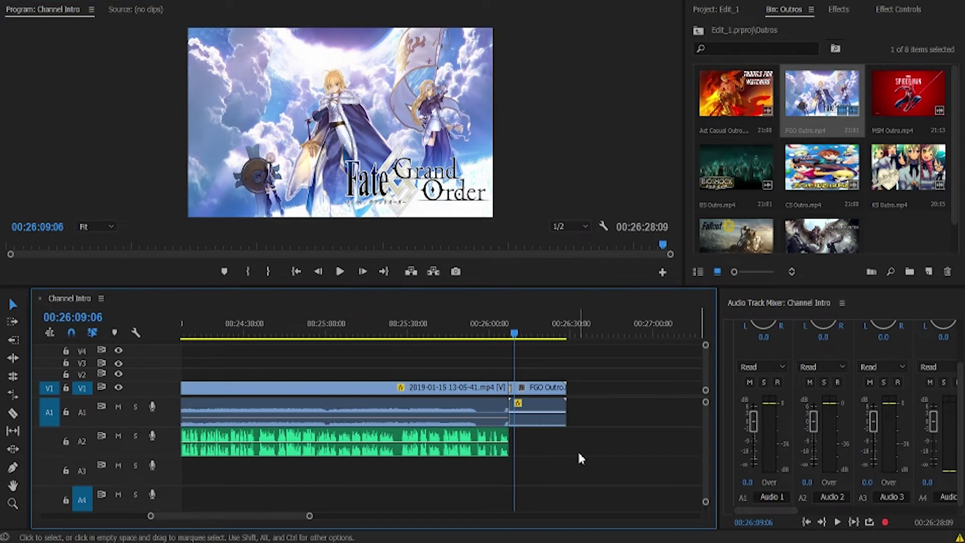
{"action": "key", "text": "ctrl+m"}
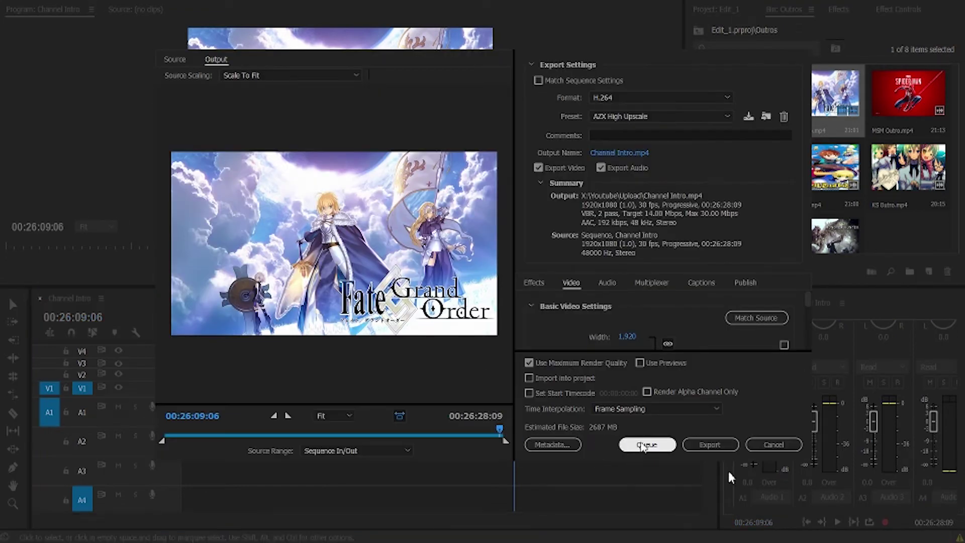
{"action": "left_click", "coordinate": [647, 445]}
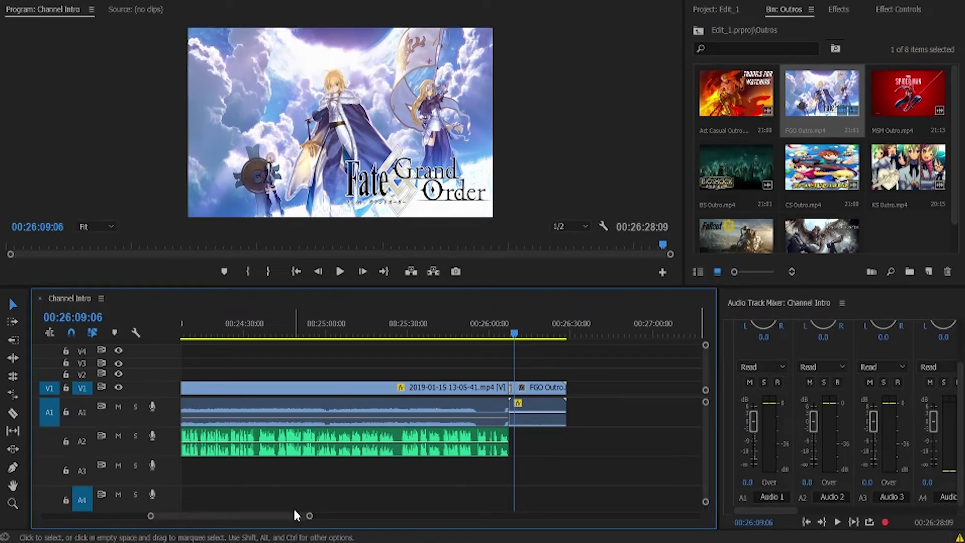
- Undo the outro placement and the removal of the last segment, and ripple delete the middle segment
{"action": "left_click_drag", "start_coordinate": [308, 517], "coordinate": [435, 509]}
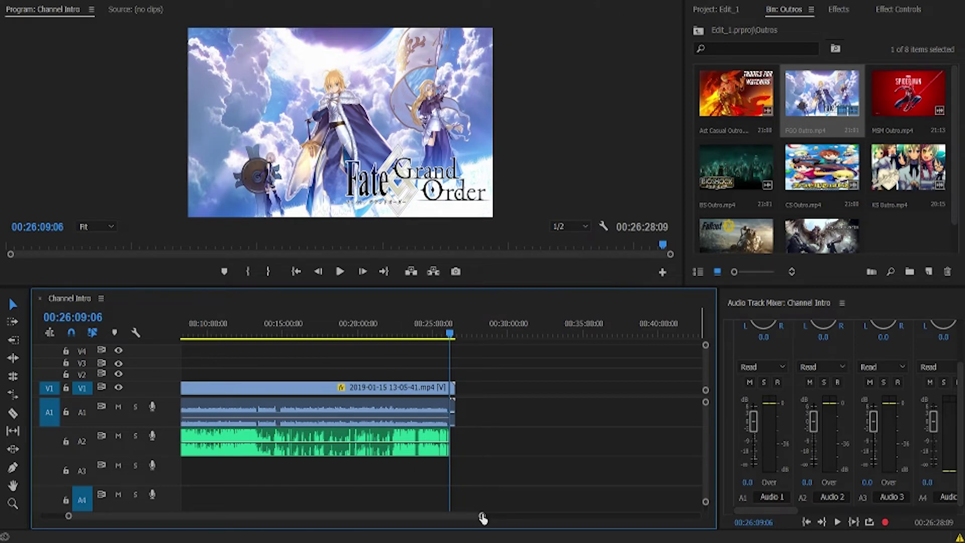
{"action": "left_click_drag", "start_coordinate": [482, 515], "coordinate": [583, 515]}
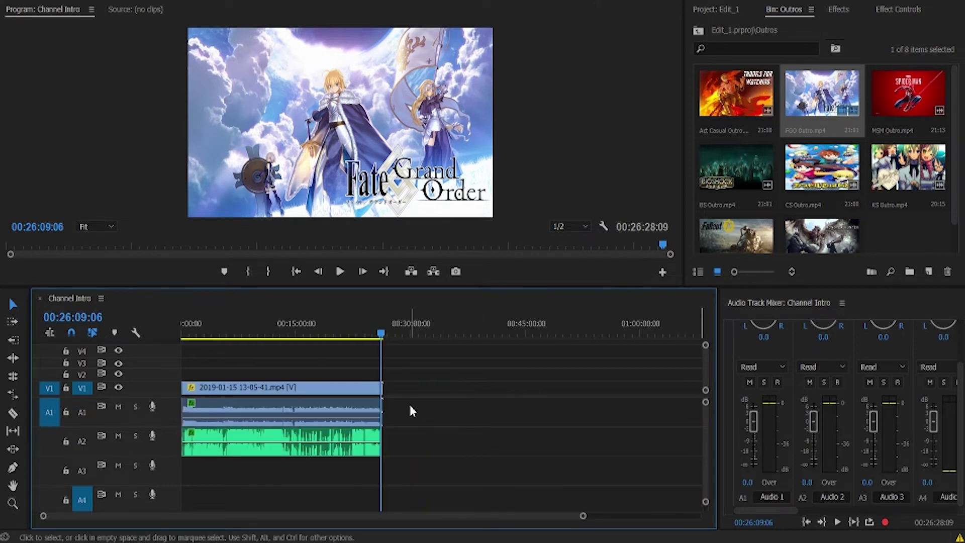
{"action": "key", "text": "ctrl+v"}
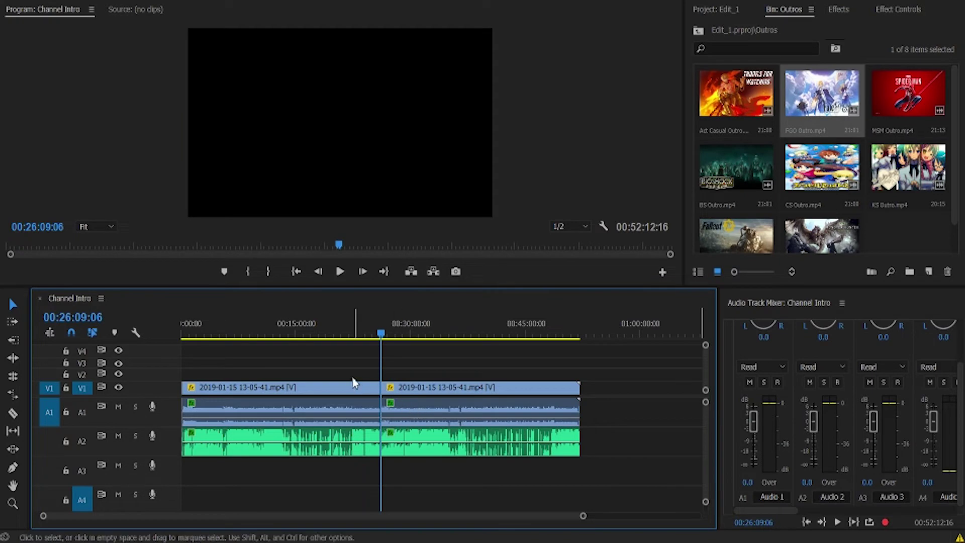
{"action": "left_click_drag", "start_coordinate": [348, 366], "coordinate": [308, 500]}
{"action": "key", "text": "shift+Delete"}
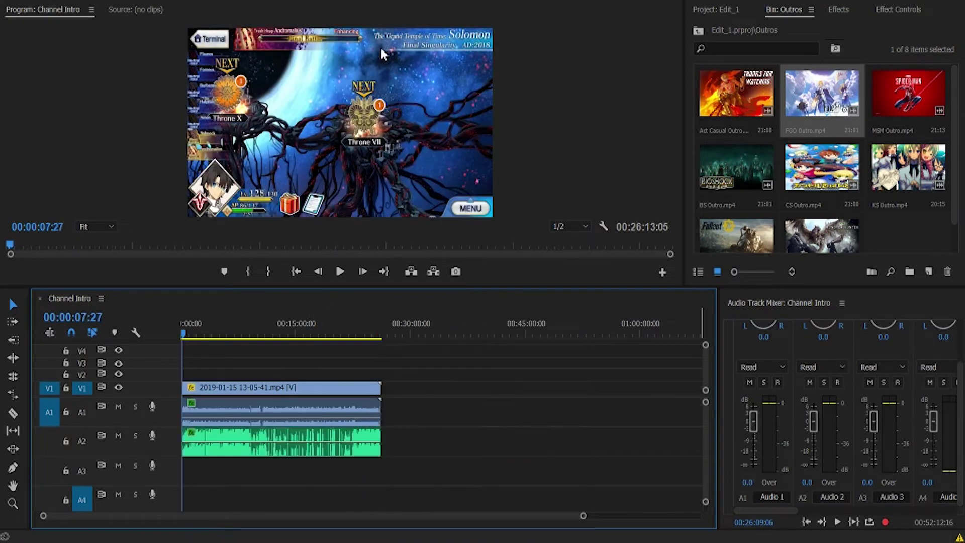
- Cut the remaining gameplay segment's video and audio at 00:26:09:16 and delete the leftover tail
{"action": "left_click_drag", "start_coordinate": [330, 333], "coordinate": [382, 348]}
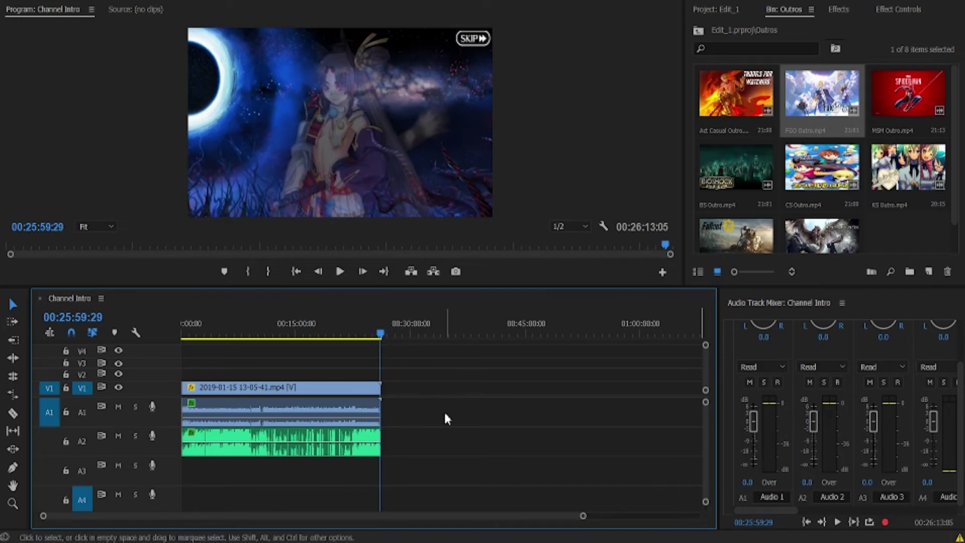
{"action": "left_click_drag", "start_coordinate": [574, 519], "coordinate": [399, 517]}
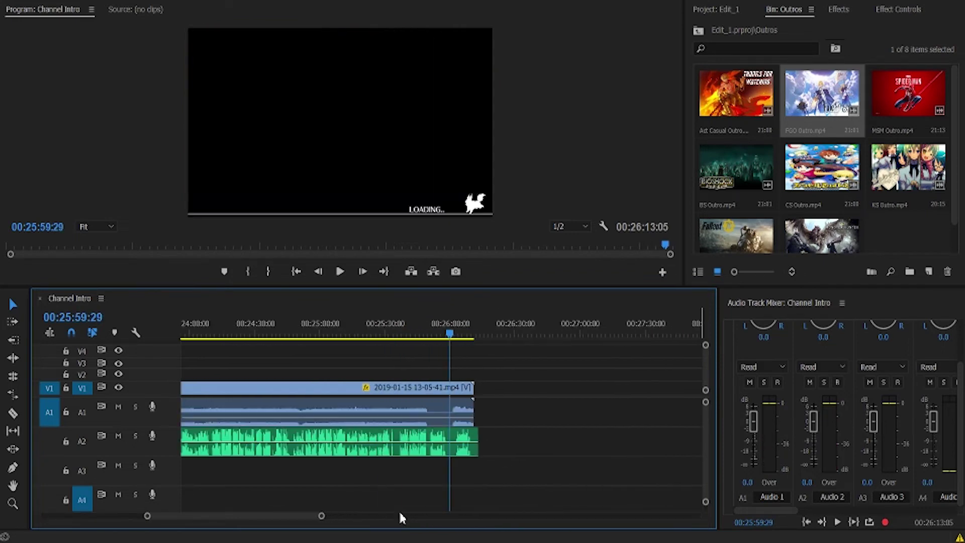
{"action": "left_click_drag", "start_coordinate": [453, 336], "coordinate": [467, 338]}
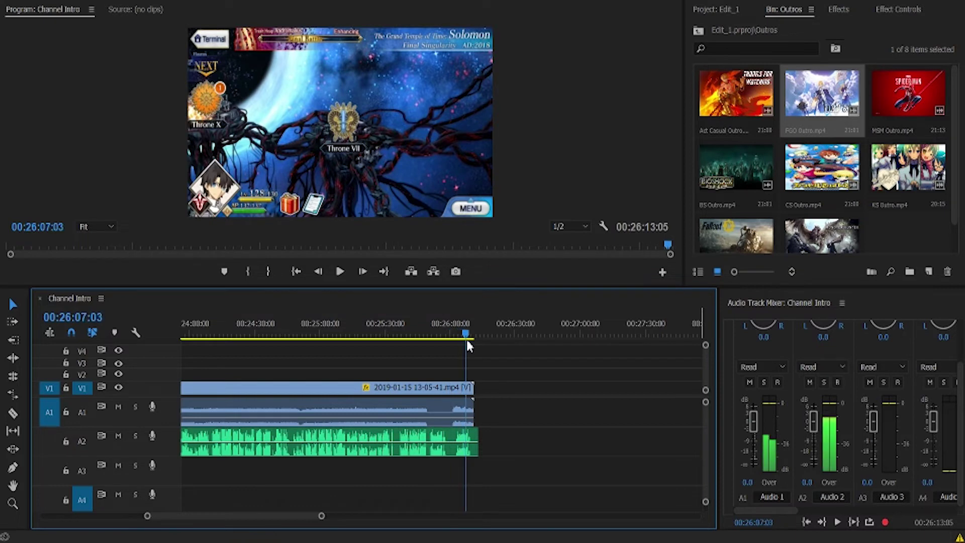
{"action": "left_click", "coordinate": [341, 272]}
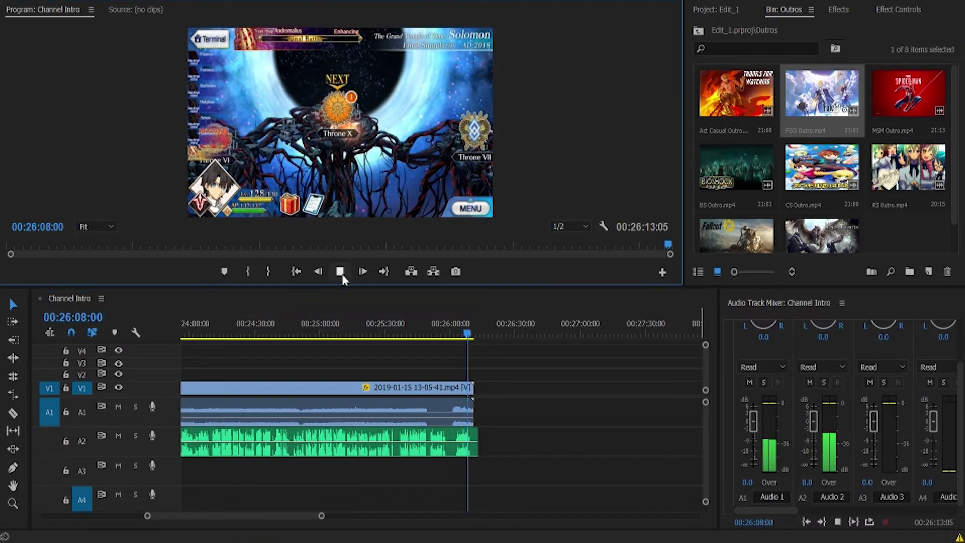
{"action": "left_click", "coordinate": [341, 272]}
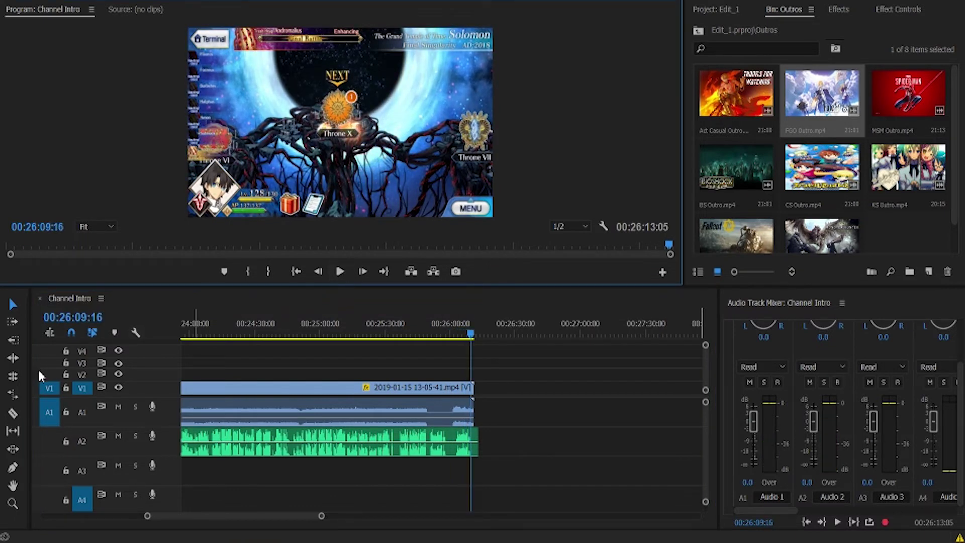
{"action": "left_click", "coordinate": [13, 413]}
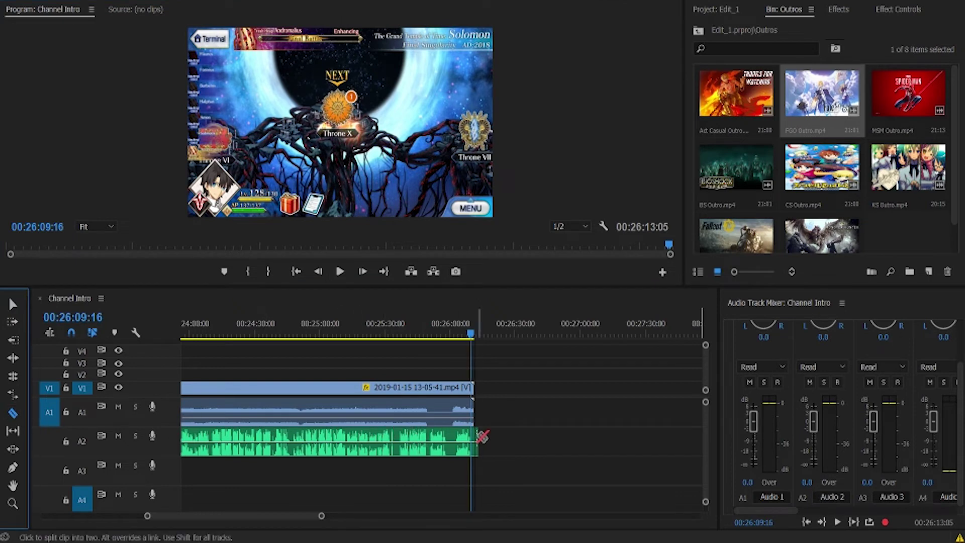
{"action": "left_click", "coordinate": [474, 428]}
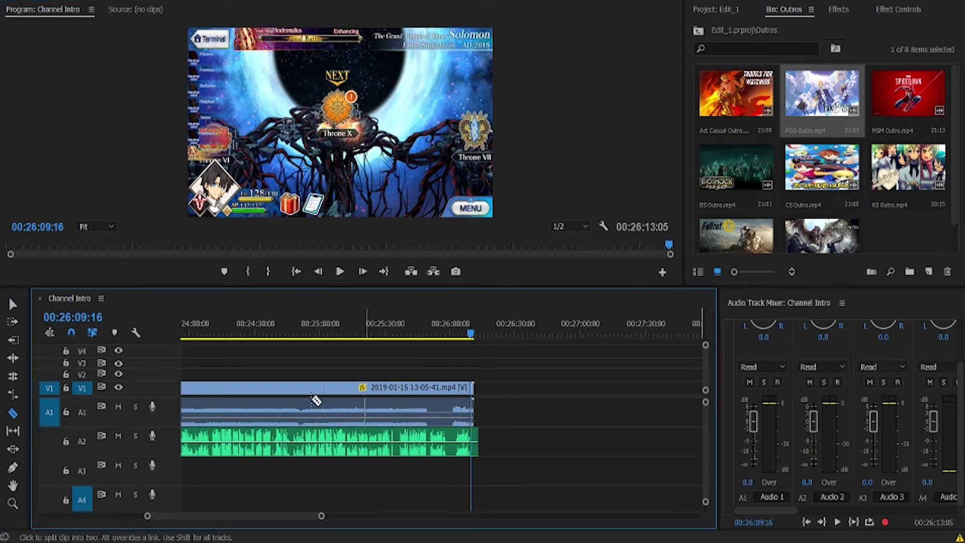
{"action": "left_click", "coordinate": [11, 304]}
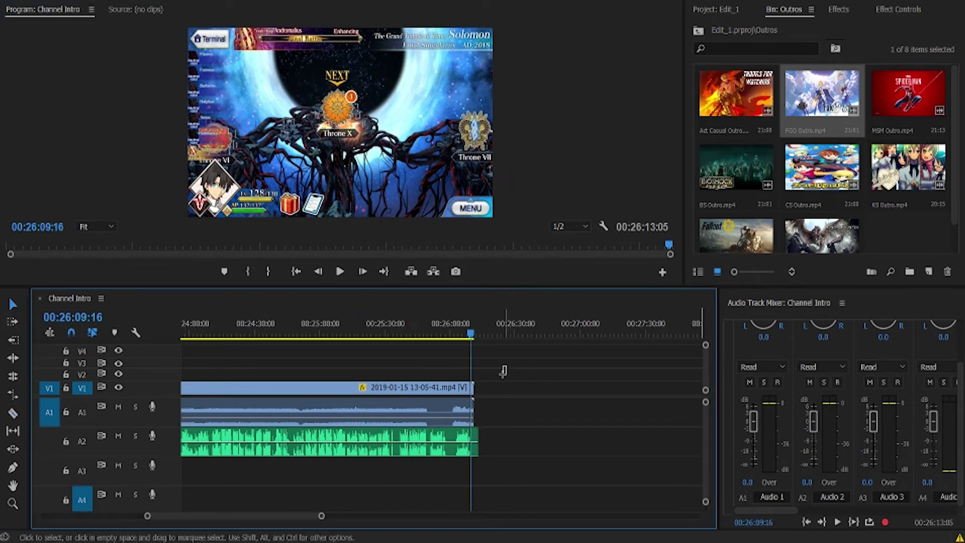
{"action": "left_click_drag", "start_coordinate": [506, 367], "coordinate": [473, 435]}
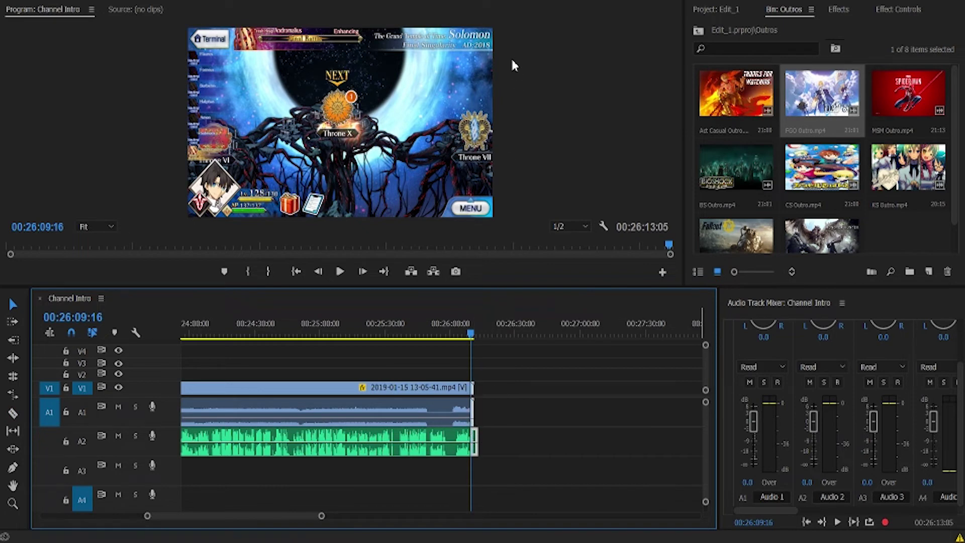
{"action": "key", "text": "Delete"}
- Append FGO Outro.mp4 directly after the trimmed segment and queue the sequence for export as an H.264 video
{"action": "left_click_drag", "start_coordinate": [783, 99], "coordinate": [471, 397]}
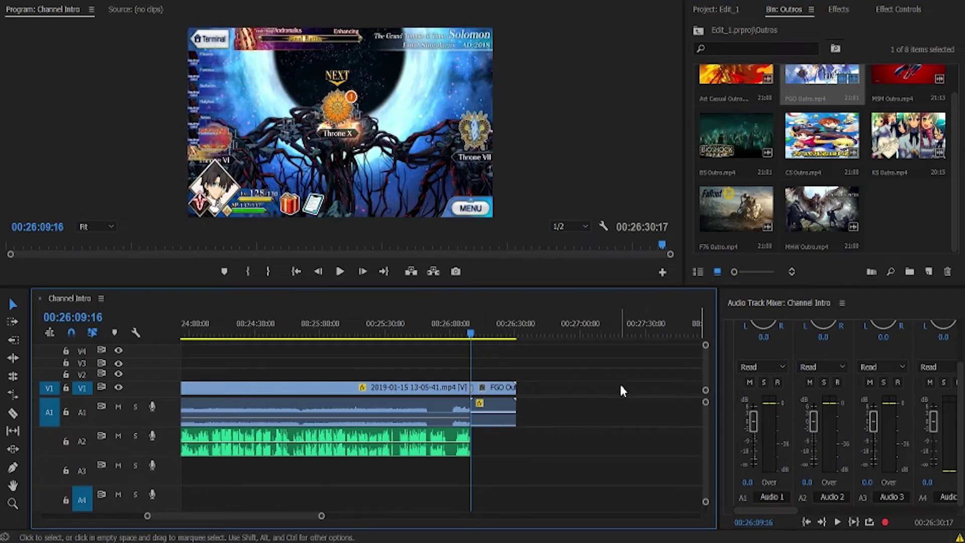
{"action": "key", "text": "ctrl+m"}
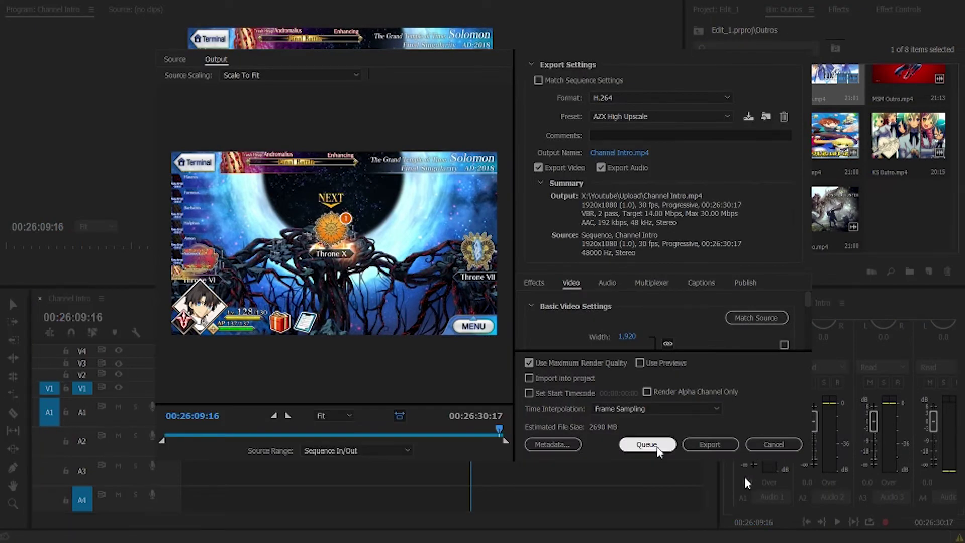
{"action": "left_click", "coordinate": [657, 449]}
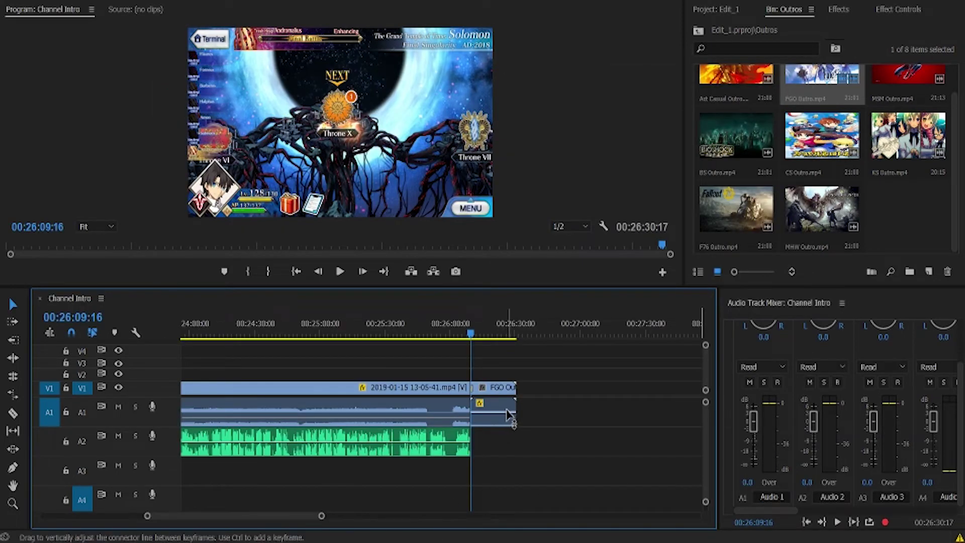
- Clear the gameplay segment and the FGO outro from the timeline, keeping the channel intro
{"action": "left_click_drag", "start_coordinate": [321, 516], "coordinate": [519, 508]}
{"action": "key", "text": "ctrl+a"}
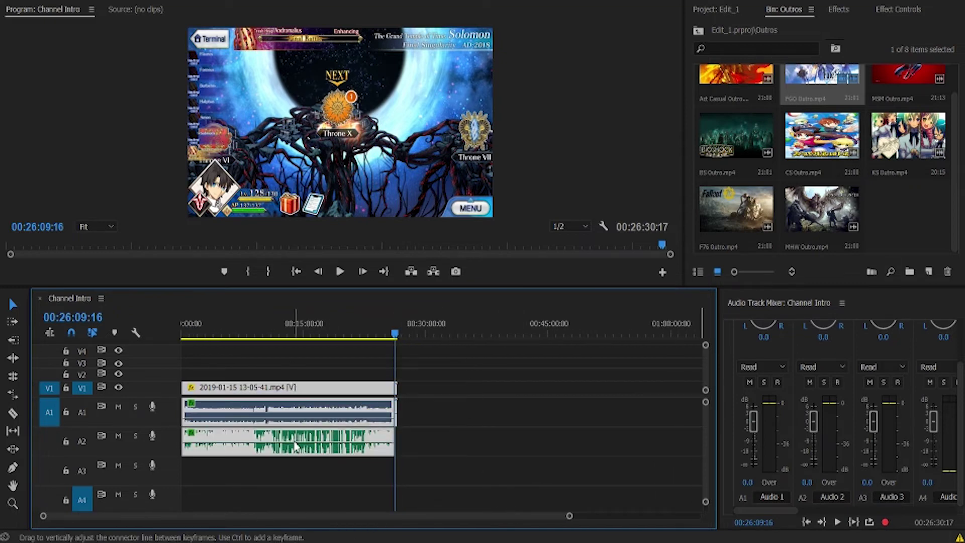
{"action": "key", "text": "Delete"}
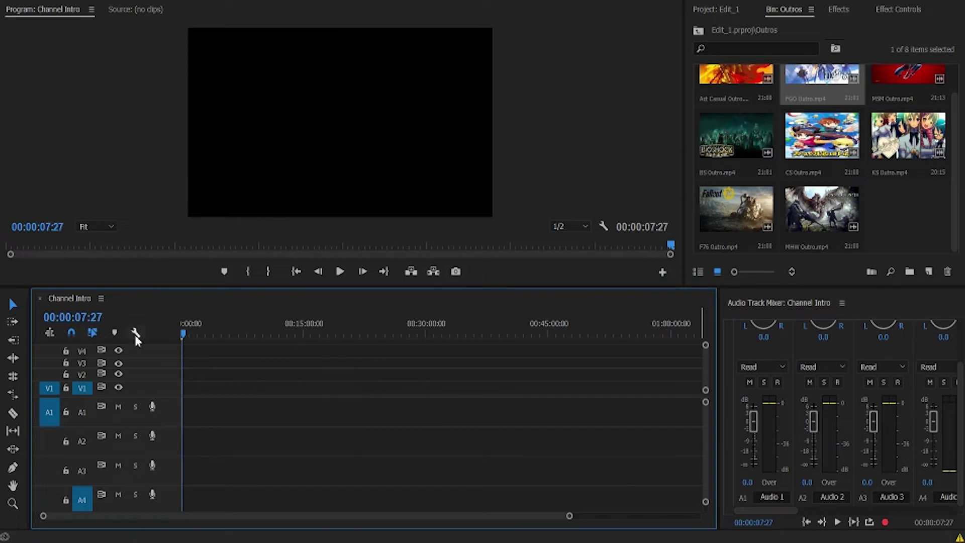
- Remove the first gameplay recording and its 4.wav audio from the project
{"action": "left_click_drag", "start_coordinate": [570, 517], "coordinate": [485, 520]}
{"action": "left_click", "coordinate": [718, 10]}
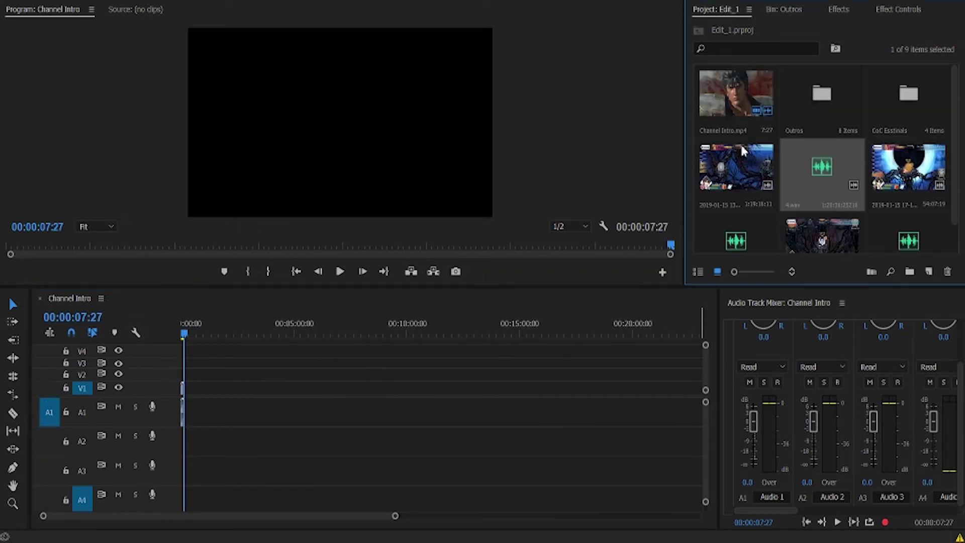
{"action": "left_click", "coordinate": [825, 182], "text": "ctrl"}
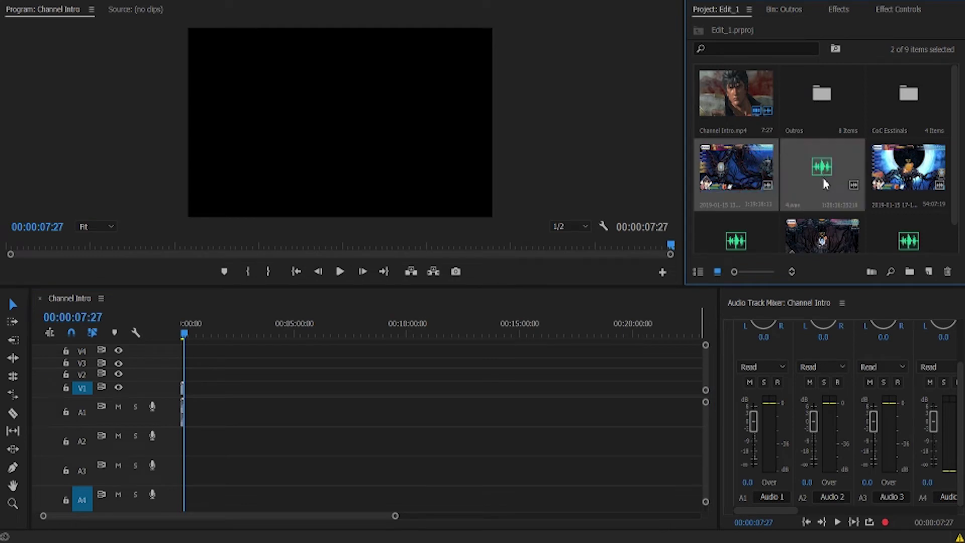
{"action": "key", "text": "Delete"}
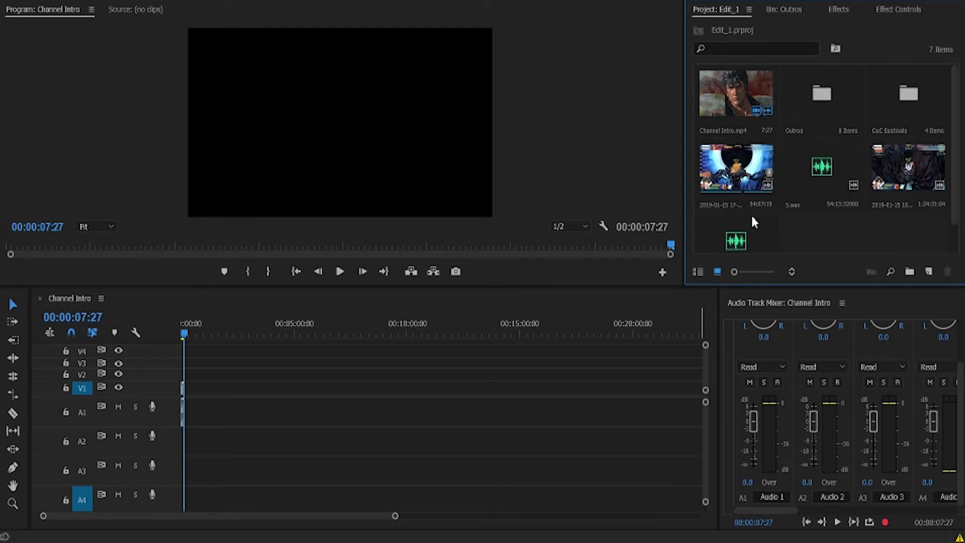
{"action": "left_click", "coordinate": [746, 173]}
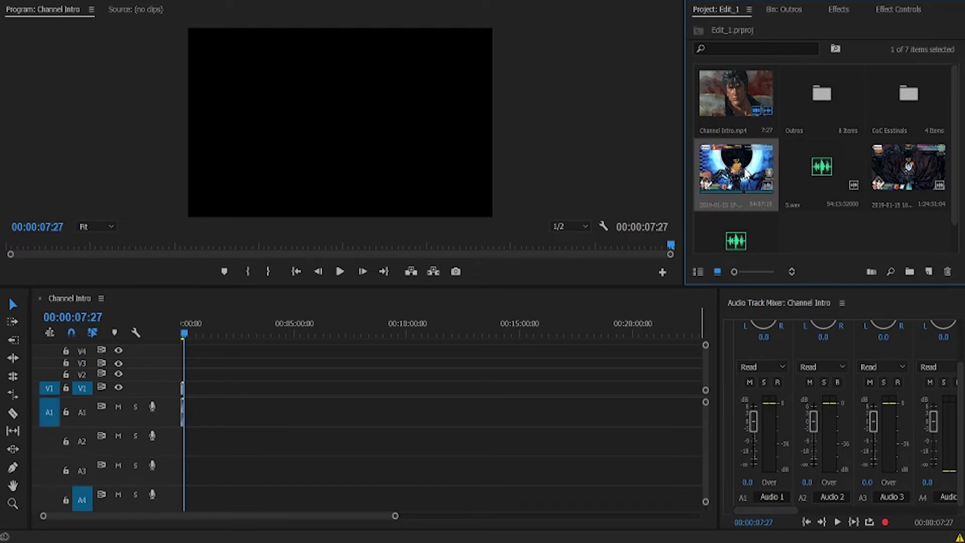
{"action": "double_click", "coordinate": [739, 177]}
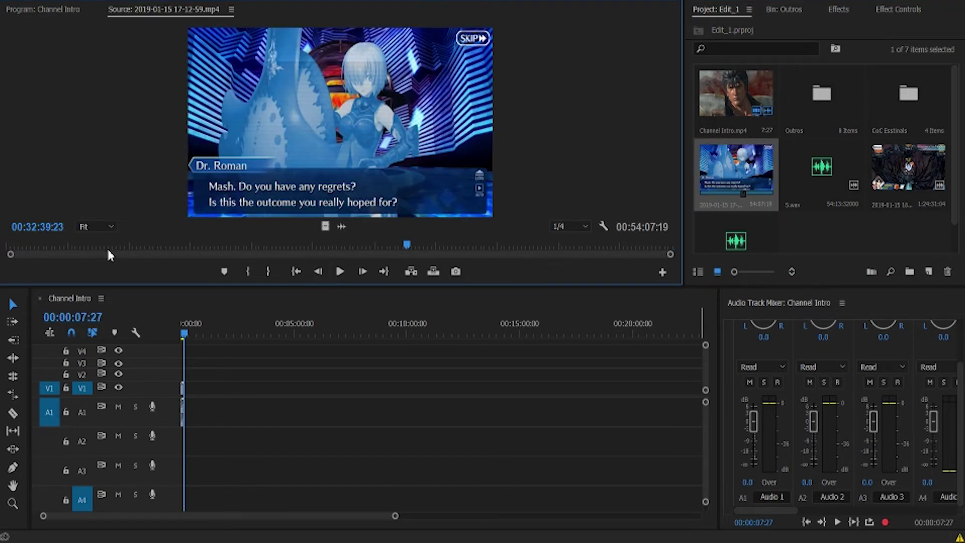
{"action": "left_click_drag", "start_coordinate": [107, 249], "coordinate": [18, 253]}
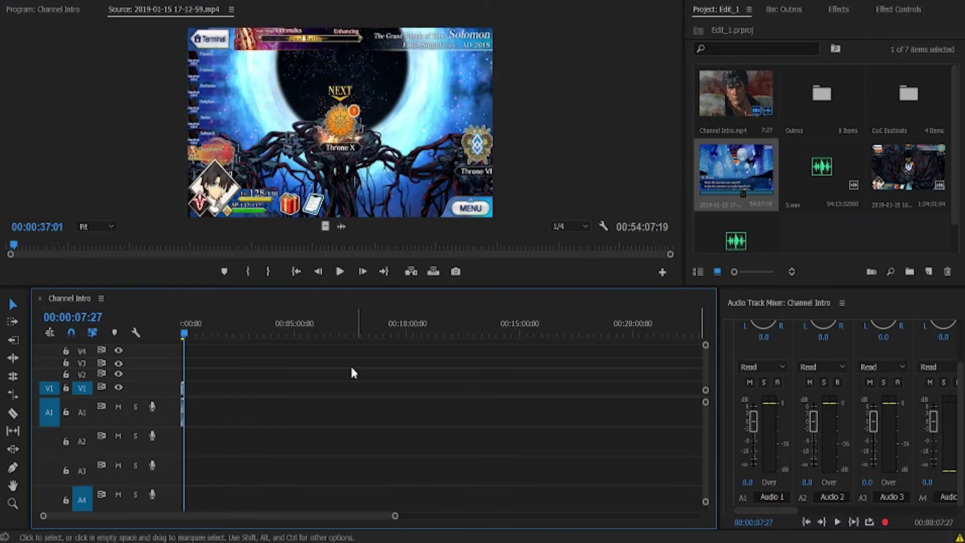
- Undo the deletions back to the three-segment timeline, and ripple delete the first gameplay segment
{"action": "left_click_drag", "start_coordinate": [346, 399], "coordinate": [363, 402]}
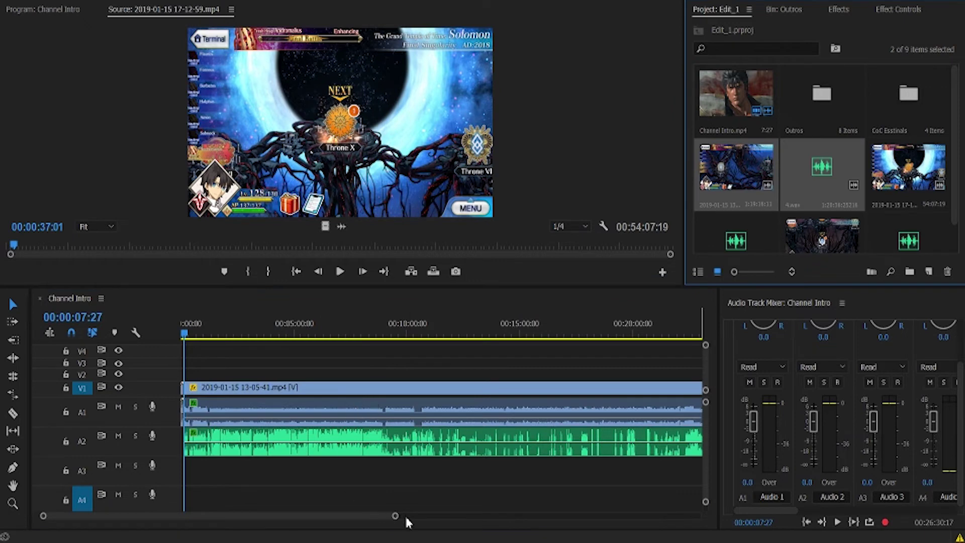
{"action": "left_click_drag", "start_coordinate": [395, 516], "coordinate": [544, 498]}
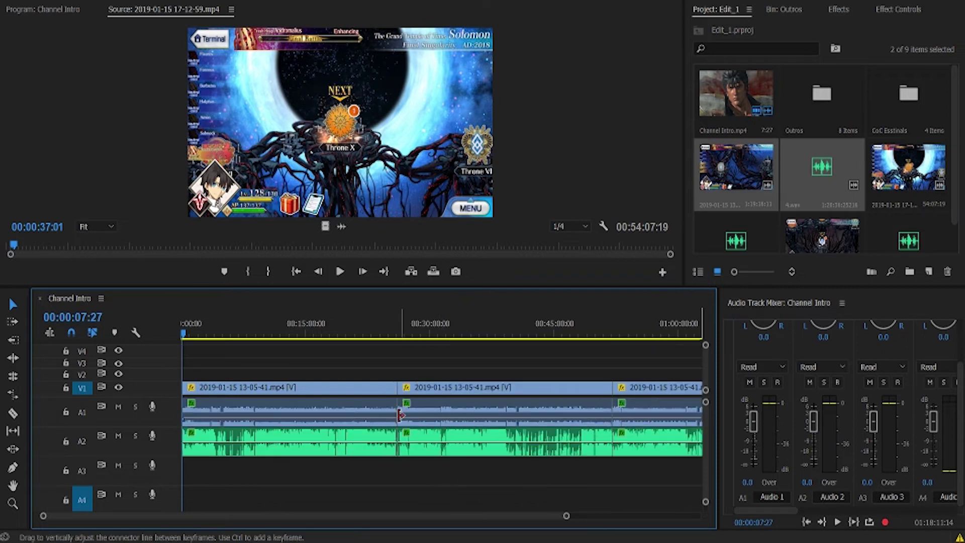
{"action": "left_click_drag", "start_coordinate": [428, 334], "coordinate": [444, 336]}
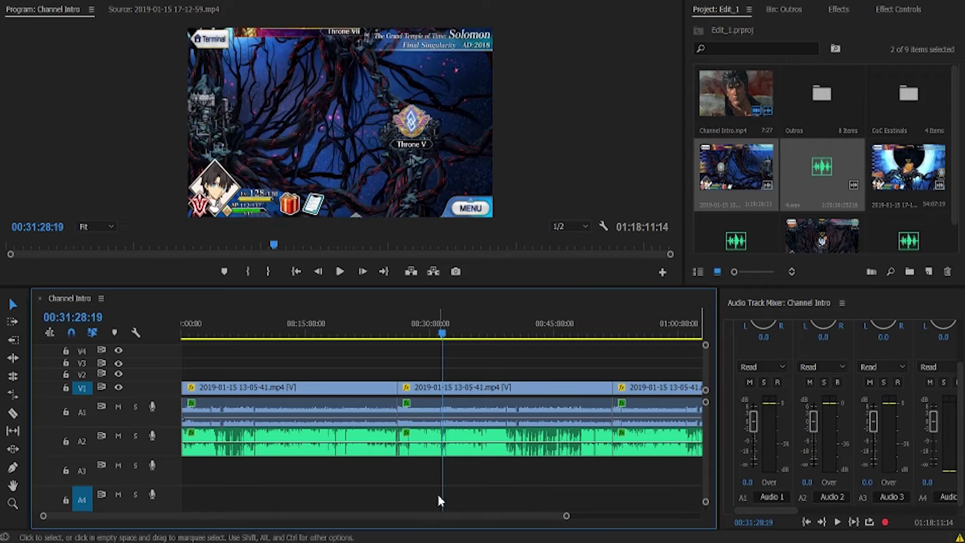
{"action": "left_click", "coordinate": [281, 401]}
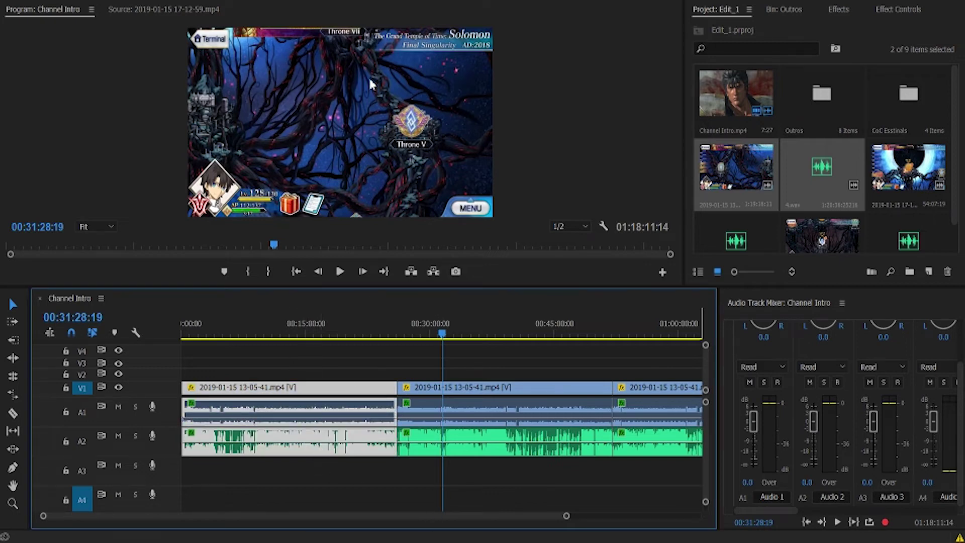
{"action": "key", "text": "shift+Delete"}
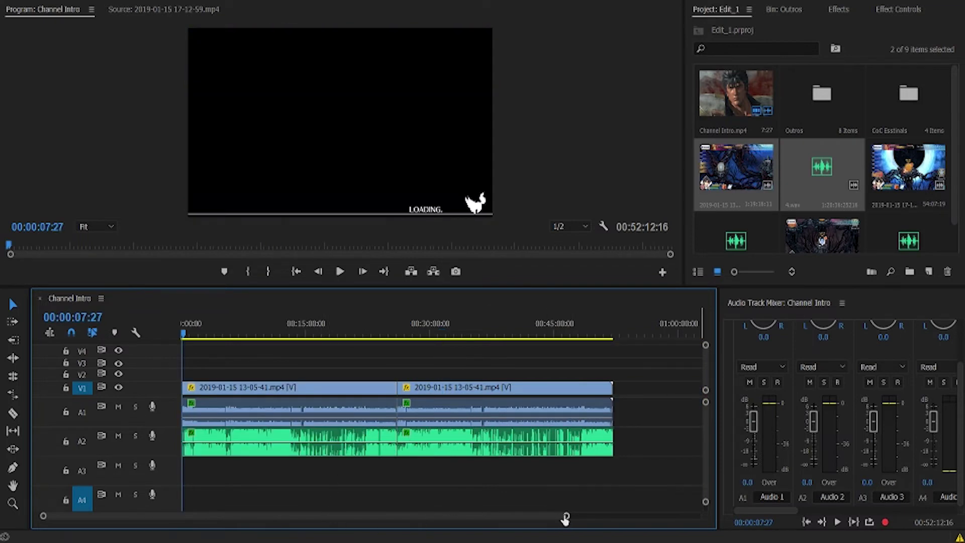
- Find the loading screen in the first remaining segment and split its video and audio at 00:05:28:07
{"action": "left_click_drag", "start_coordinate": [566, 516], "coordinate": [407, 511]}
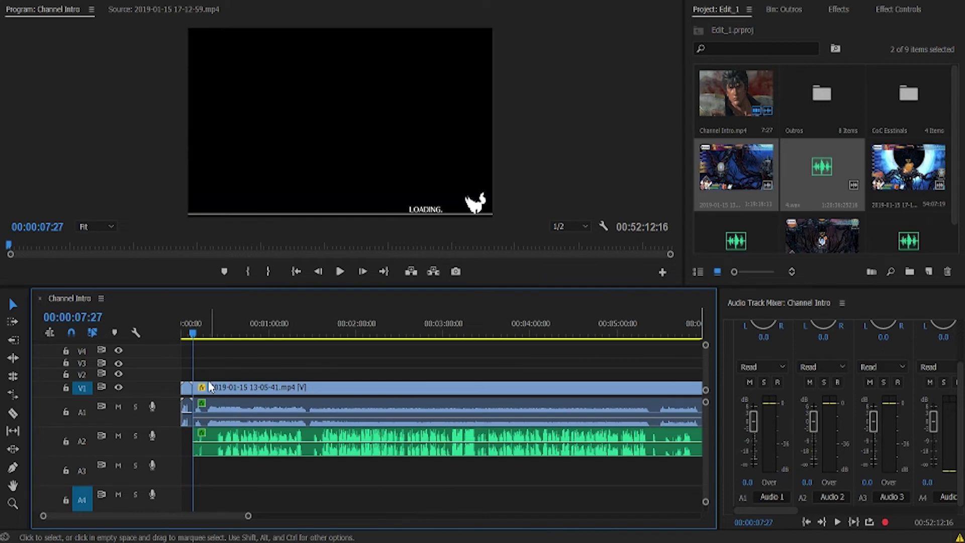
{"action": "left_click_drag", "start_coordinate": [196, 338], "coordinate": [641, 383]}
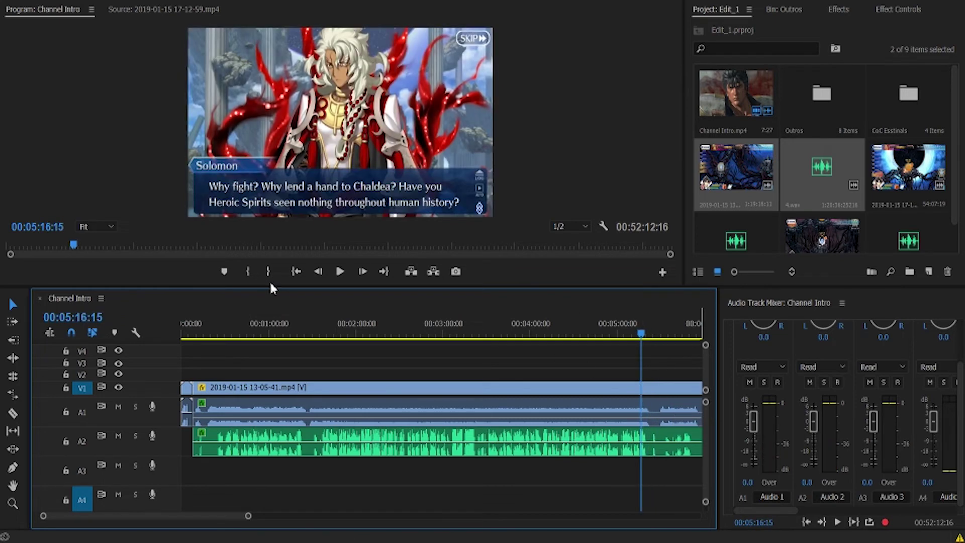
{"action": "left_click", "coordinate": [339, 272]}
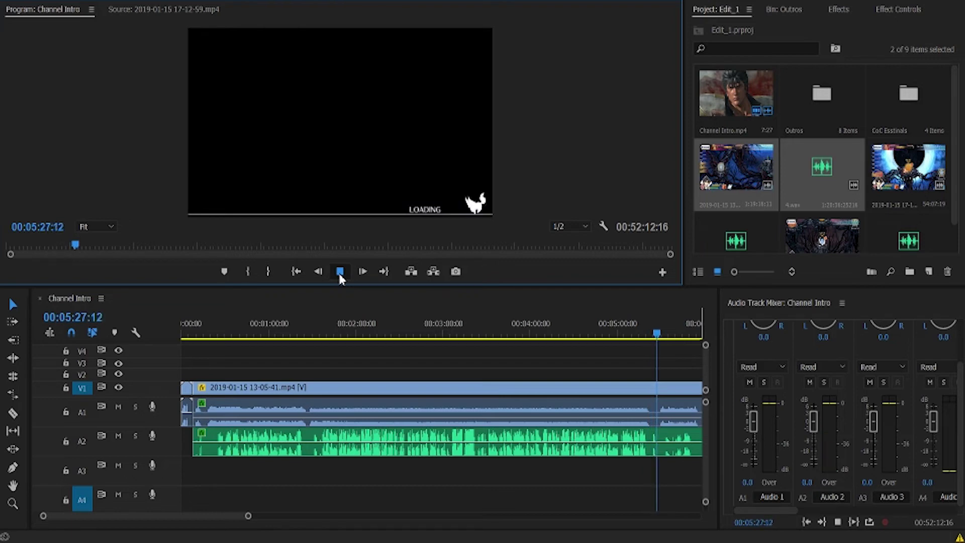
{"action": "left_click", "coordinate": [339, 272]}
{"action": "left_click", "coordinate": [13, 413]}
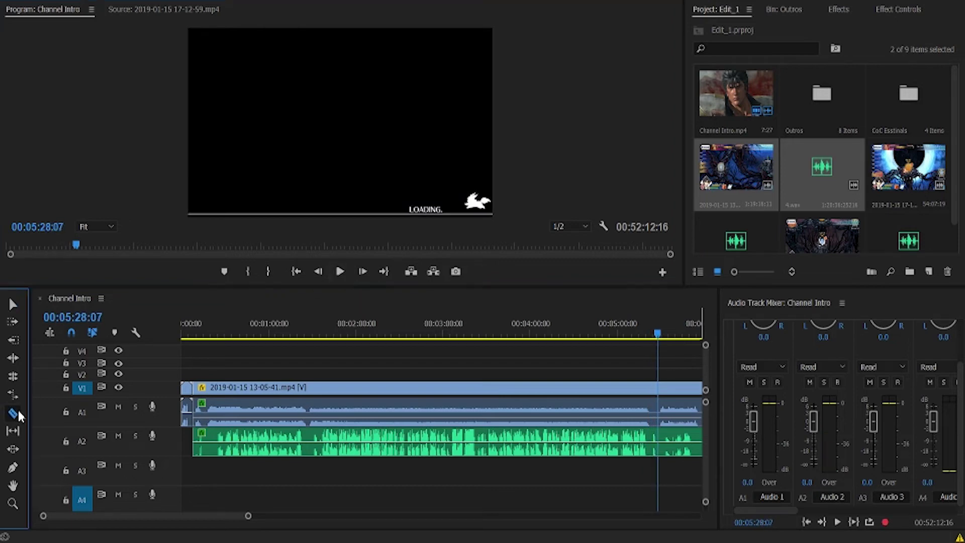
{"action": "left_click", "coordinate": [661, 436]}
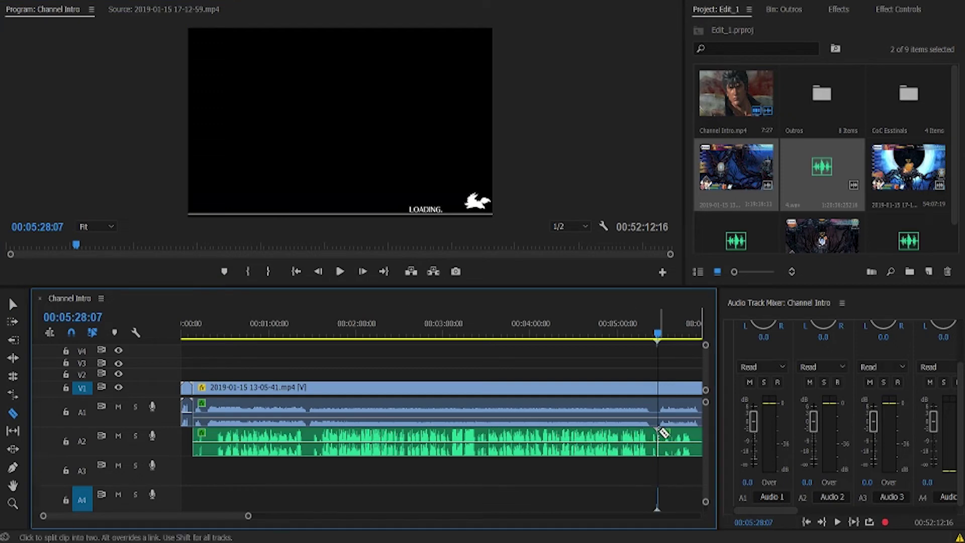
{"action": "left_click", "coordinate": [661, 421]}
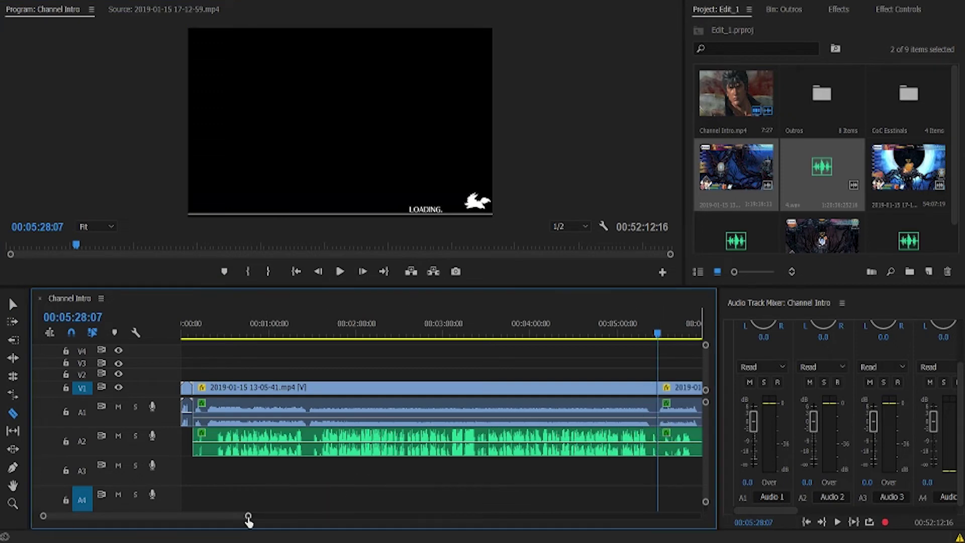
- Find the start of Solomon's lines and split the A2 commentary audio at 00:02:35:14
{"action": "left_click_drag", "start_coordinate": [248, 517], "coordinate": [475, 491]}
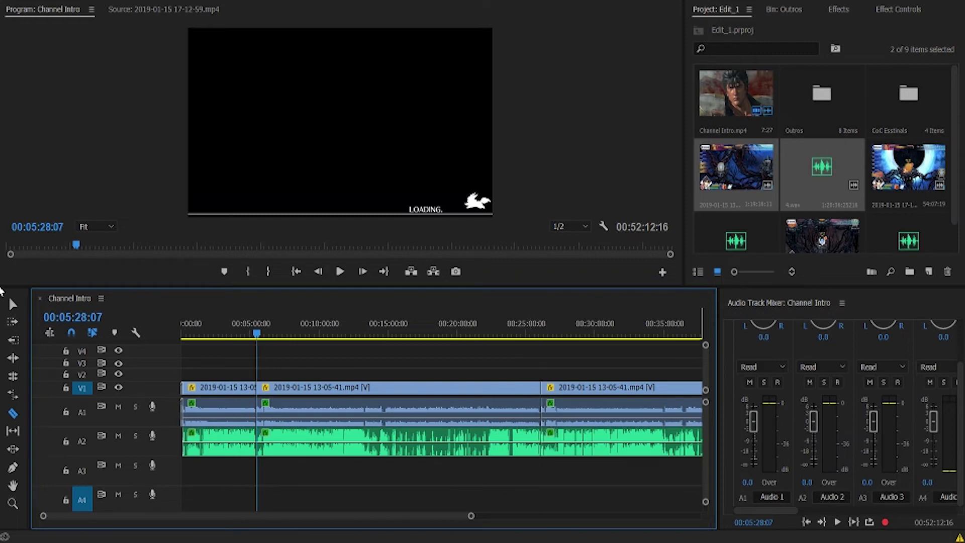
{"action": "left_click", "coordinate": [13, 304]}
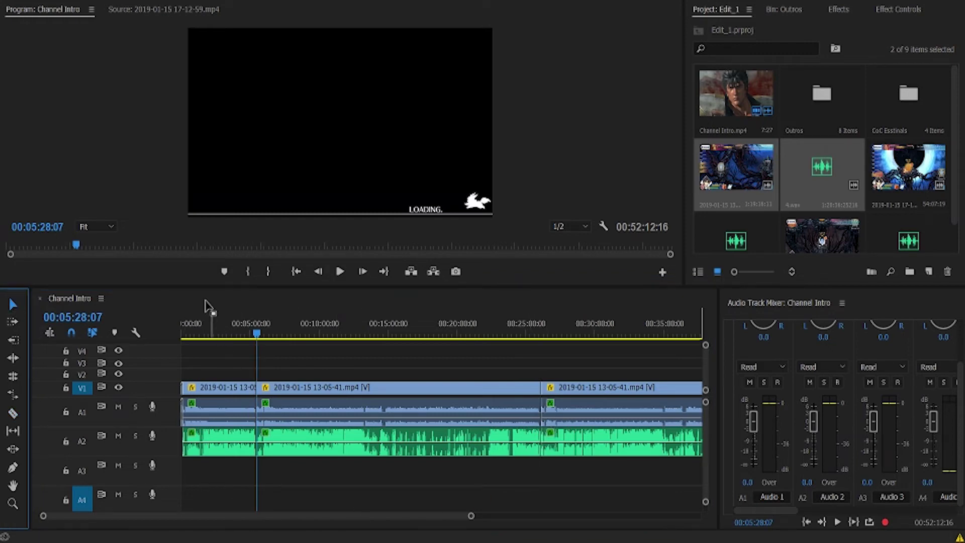
{"action": "left_click_drag", "start_coordinate": [208, 328], "coordinate": [193, 329]}
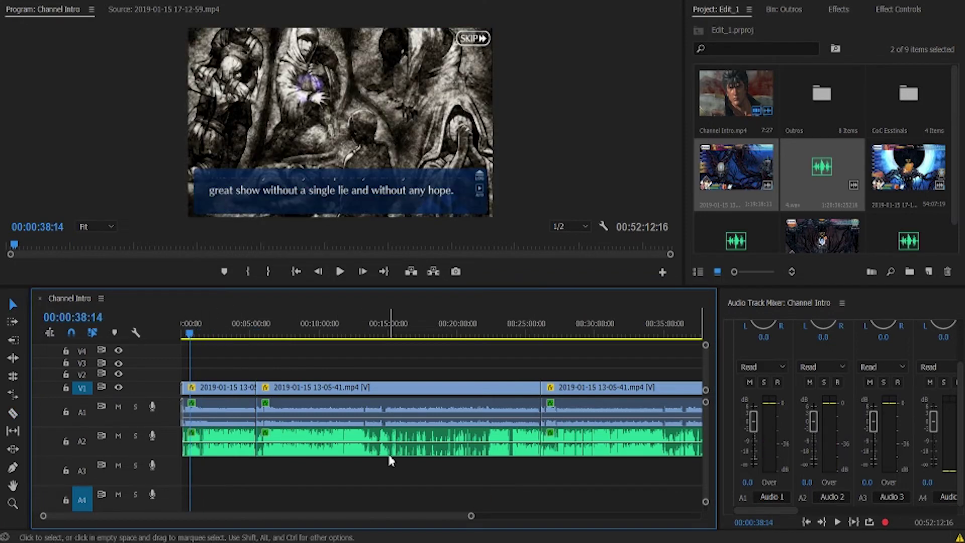
{"action": "scroll", "coordinate": [481, 521], "scroll_direction": "up", "scroll_amount": 5}
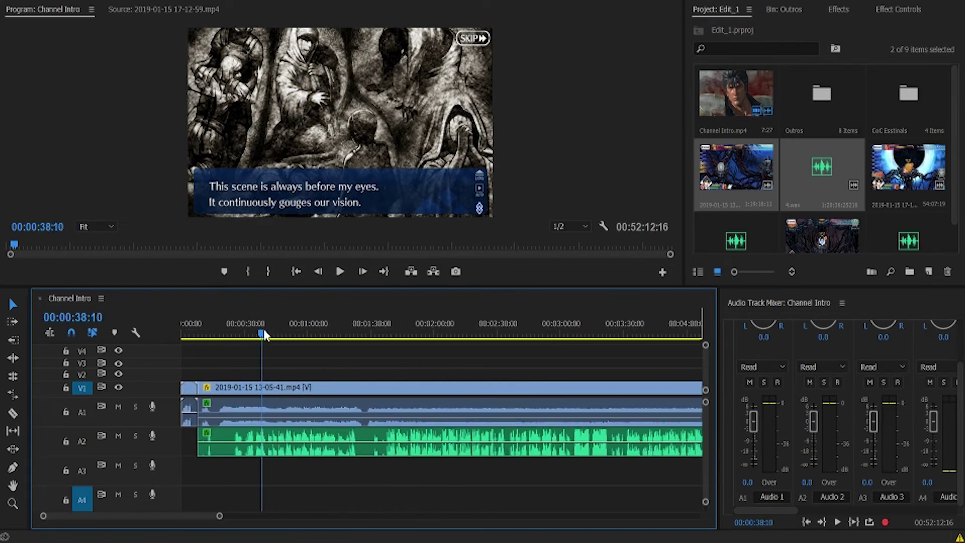
{"action": "left_click_drag", "start_coordinate": [261, 328], "coordinate": [481, 365]}
{"action": "left_click_drag", "start_coordinate": [484, 358], "coordinate": [509, 361]}
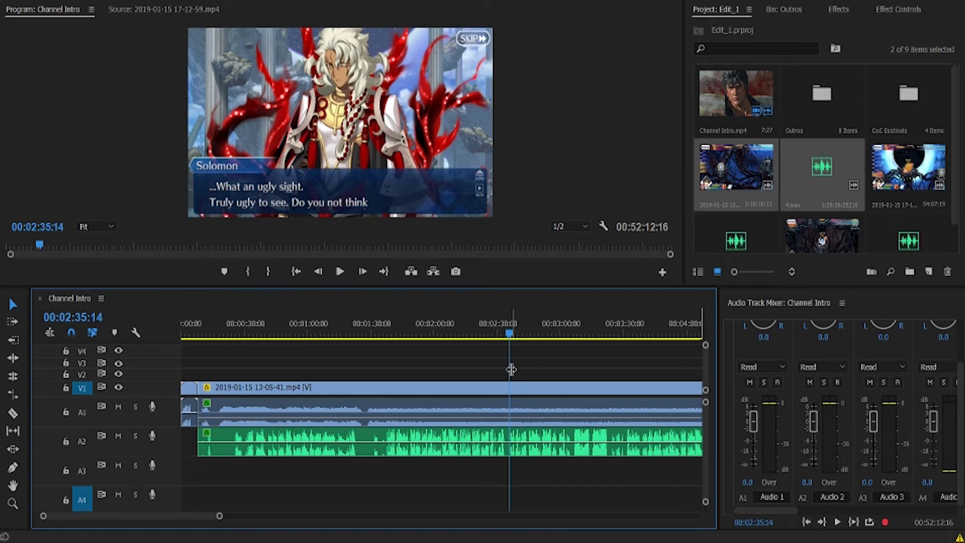
{"action": "left_click", "coordinate": [22, 409]}
{"action": "left_click", "coordinate": [13, 412]}
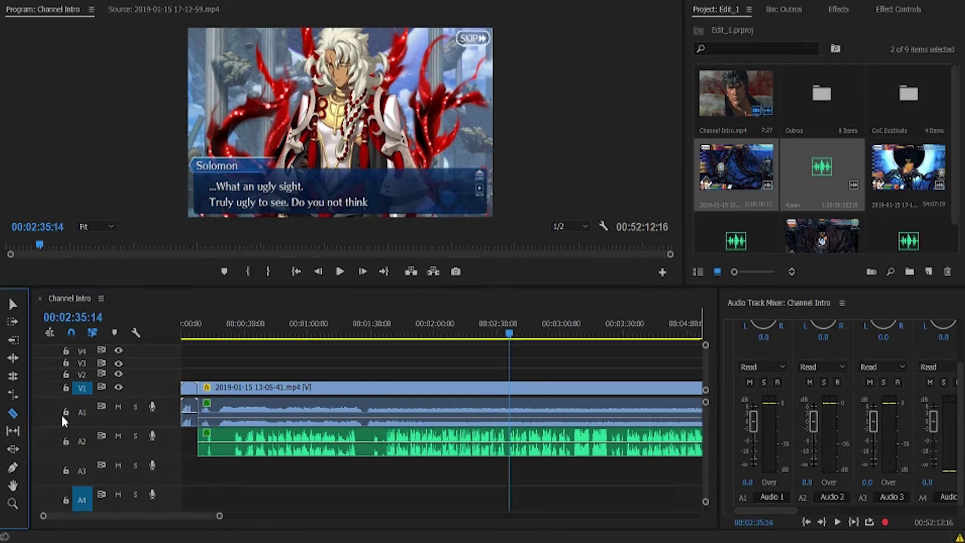
{"action": "left_click", "coordinate": [512, 449]}
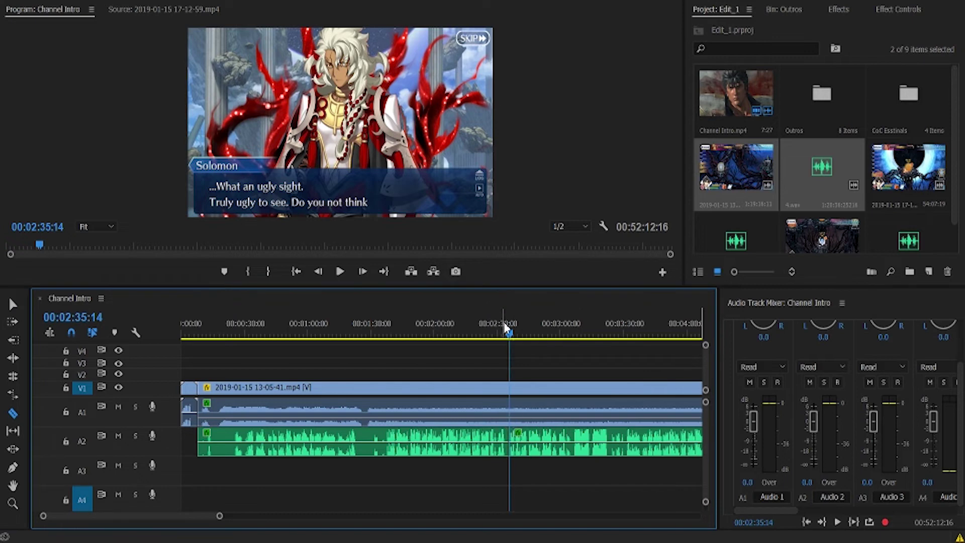
- Find the end of Solomon's passage and split the A2 commentary audio at 00:03:22:15
{"action": "left_click_drag", "start_coordinate": [510, 334], "coordinate": [611, 348]}
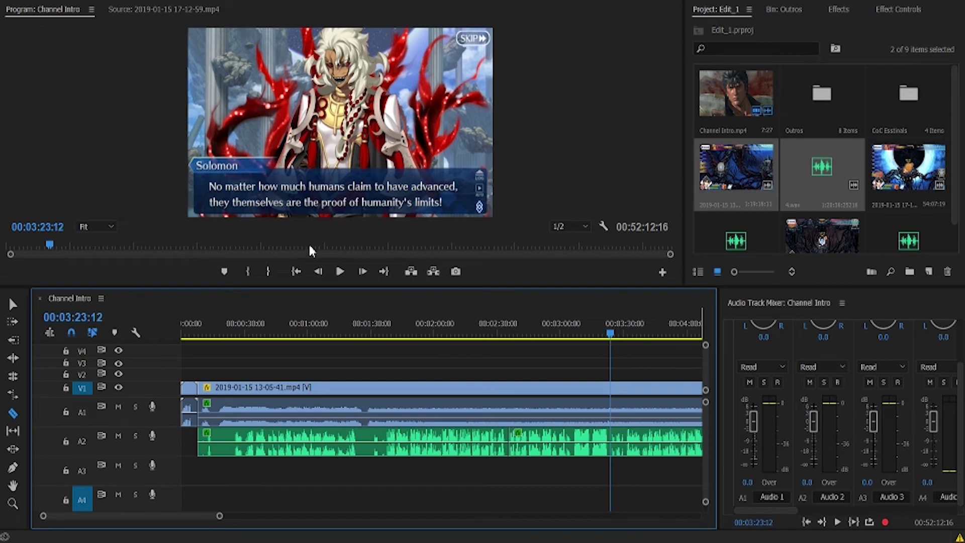
{"action": "left_click", "coordinate": [340, 271]}
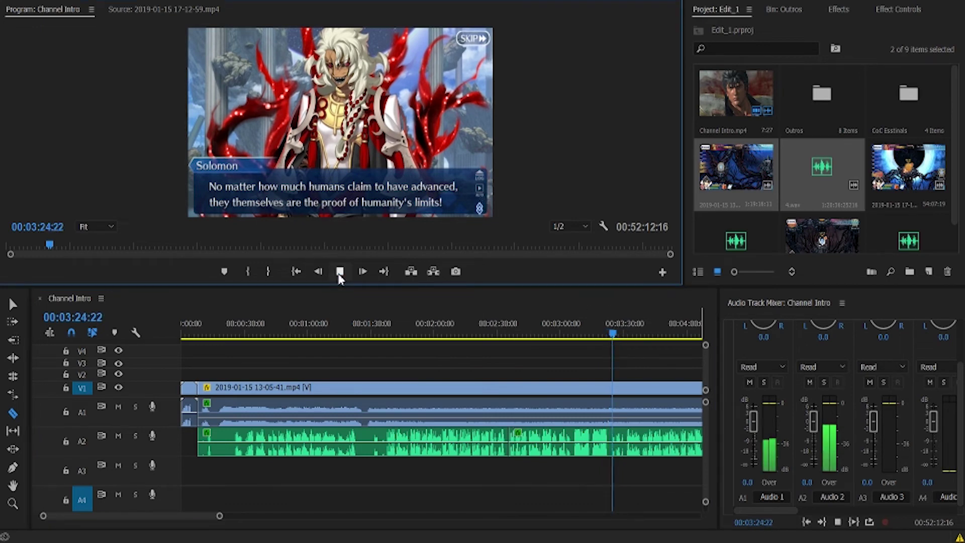
{"action": "left_click", "coordinate": [339, 276]}
{"action": "left_click_drag", "start_coordinate": [603, 336], "coordinate": [608, 336]}
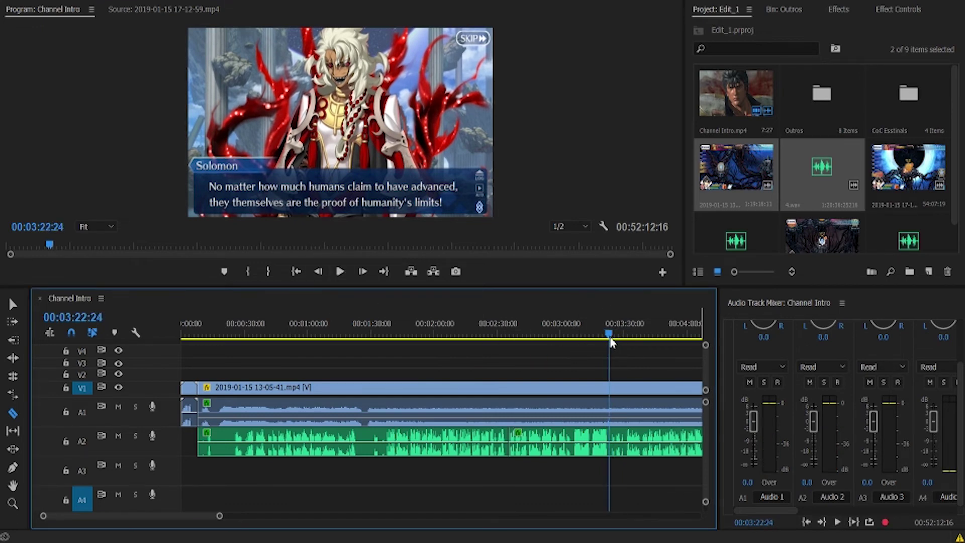
{"action": "left_click", "coordinate": [611, 448]}
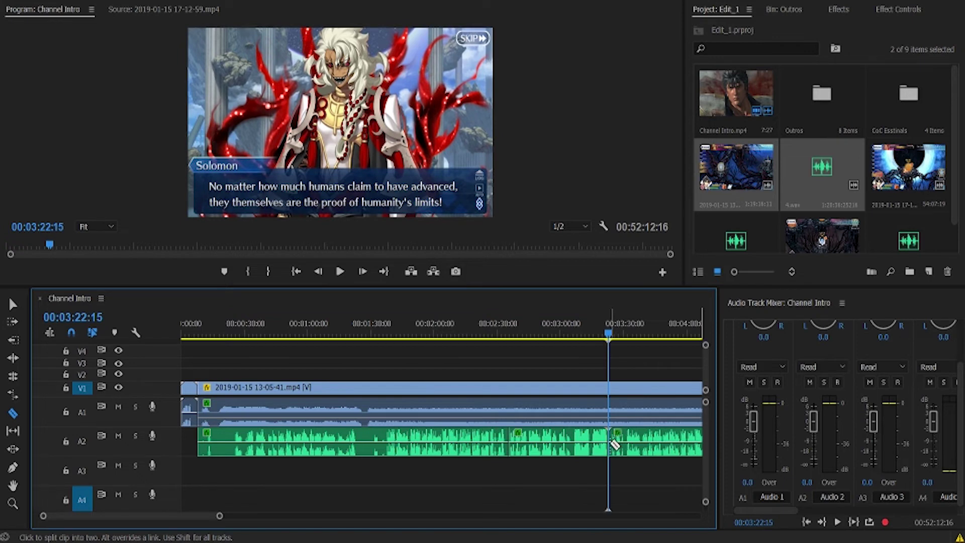
- Move the commentary piece between 00:02:35:14 and 00:03:22:15 from track A2 down to A3
{"action": "scroll", "coordinate": [204, 521], "scroll_direction": "down", "scroll_amount": 1}
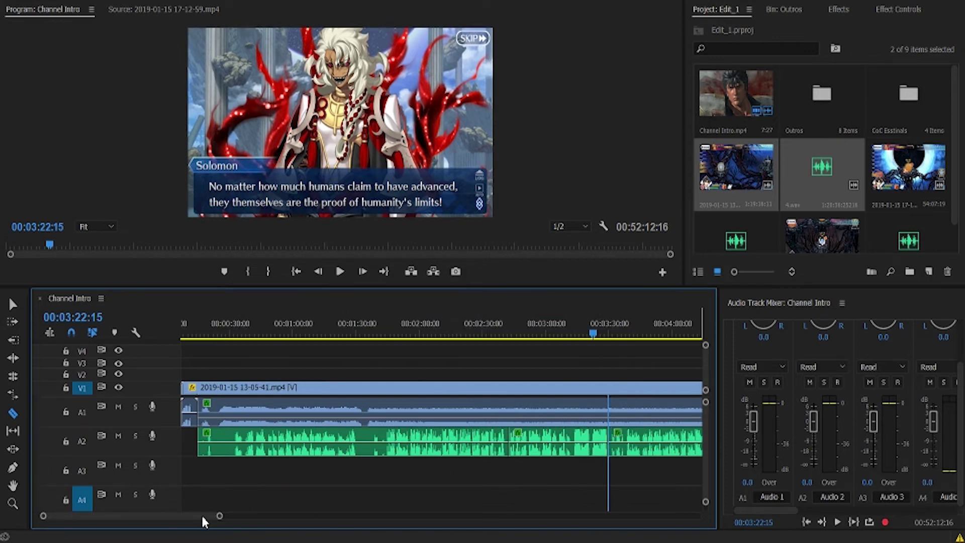
{"action": "scroll", "coordinate": [206, 520], "scroll_direction": "down", "scroll_amount": 5}
{"action": "left_click", "coordinate": [13, 304]}
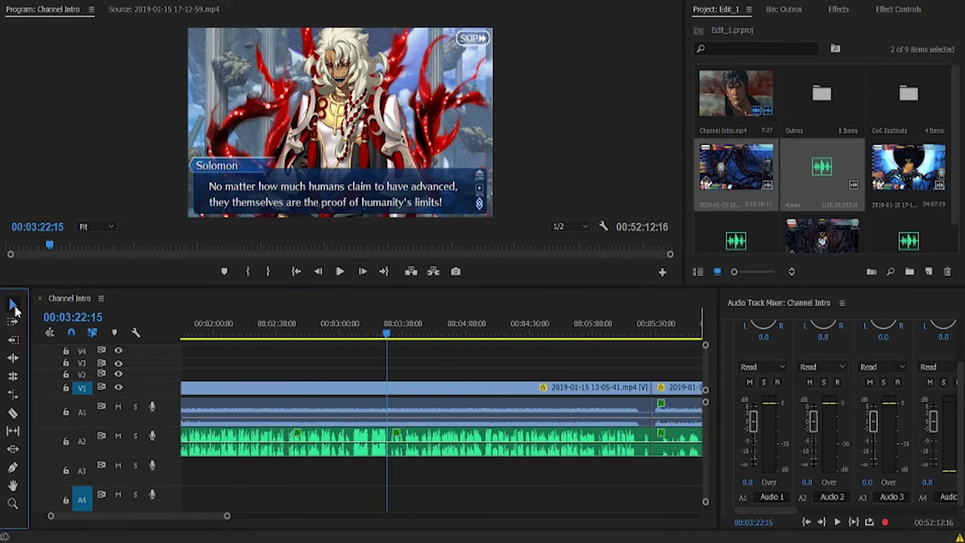
{"action": "left_click_drag", "start_coordinate": [347, 435], "coordinate": [347, 462]}
- Play on to Solomon's next line and split the A2 commentary audio at 00:03:38:12
{"action": "left_click", "coordinate": [394, 335]}
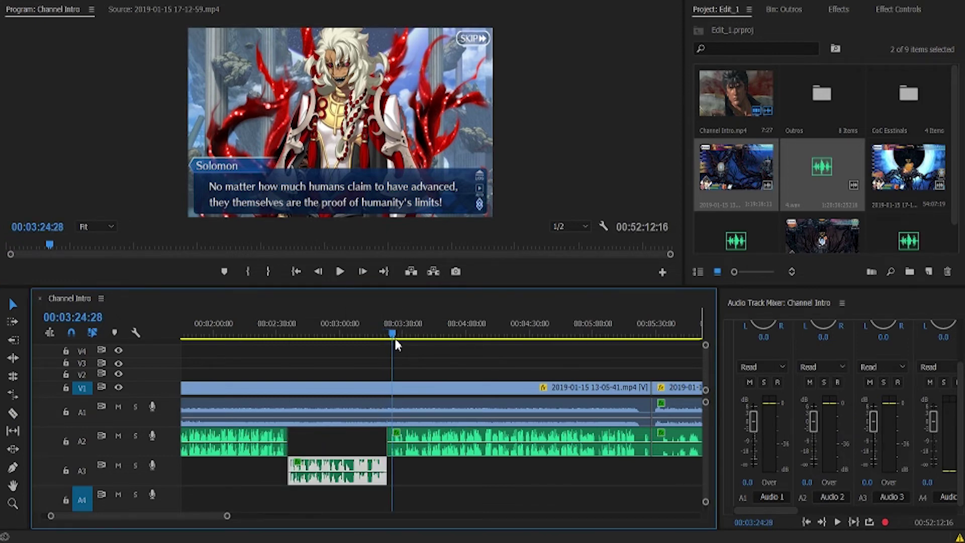
{"action": "mouse_move", "coordinate": [395, 341]}
{"action": "left_mouse_down"}
{"action": "mouse_move", "coordinate": [407, 344]}
{"action": "mouse_move", "coordinate": [399, 346]}
{"action": "left_mouse_up"}
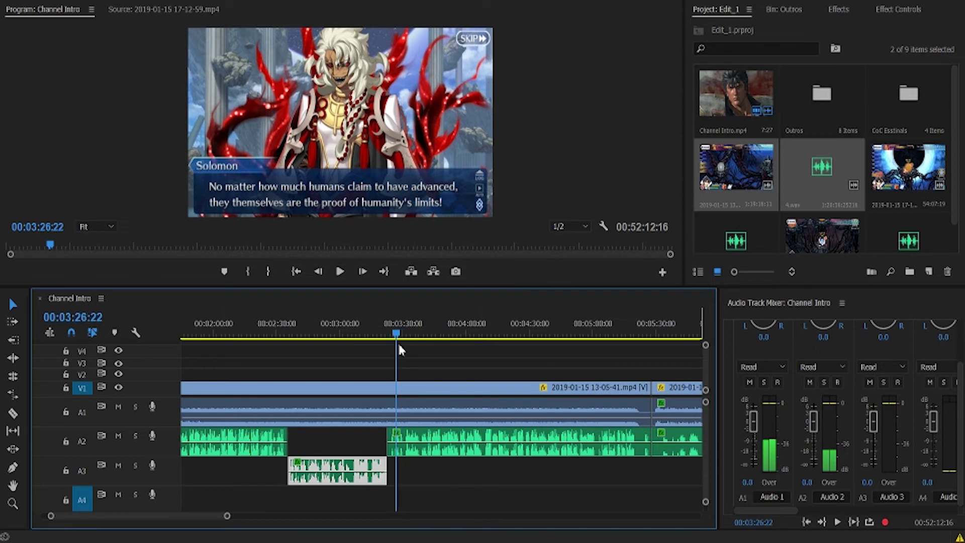
{"action": "left_click", "coordinate": [340, 272]}
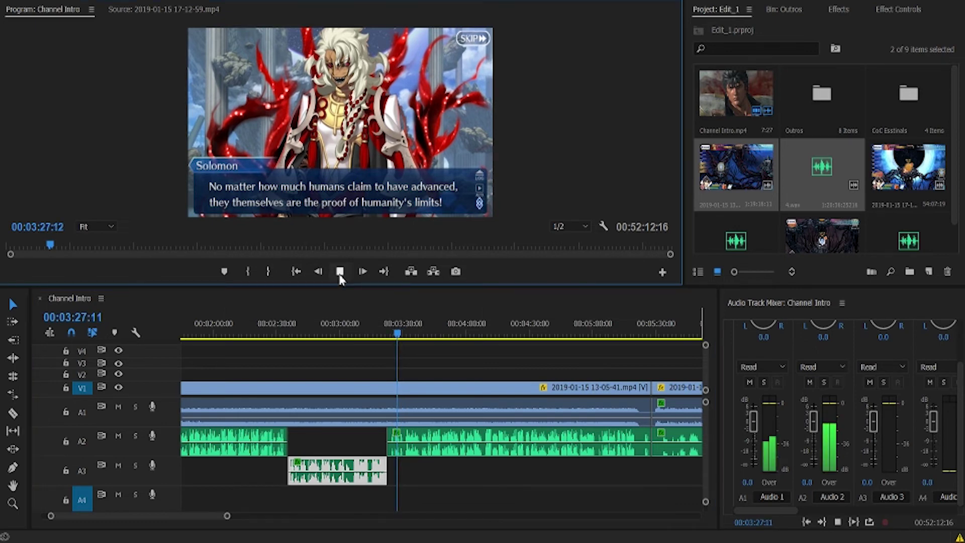
{"action": "left_click", "coordinate": [339, 272]}
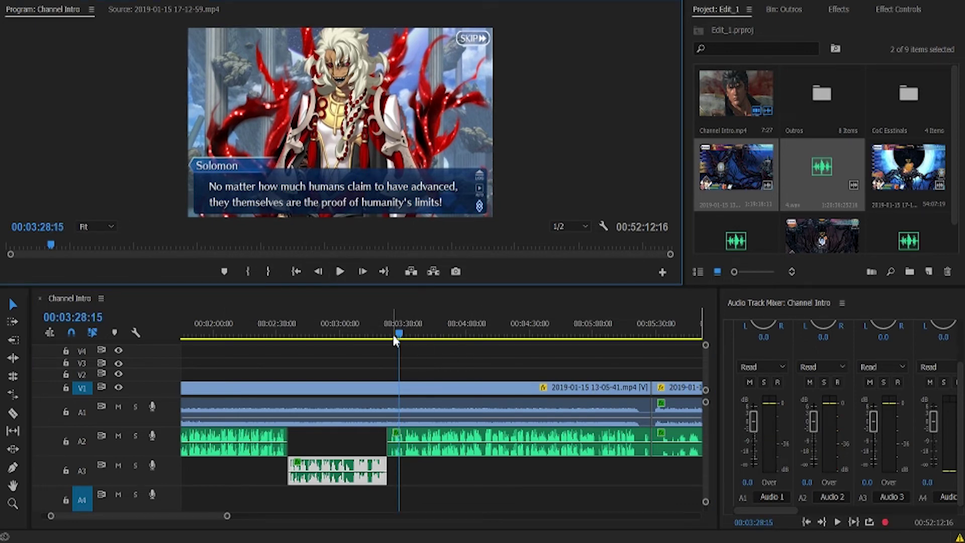
{"action": "left_click_drag", "start_coordinate": [394, 341], "coordinate": [421, 339]}
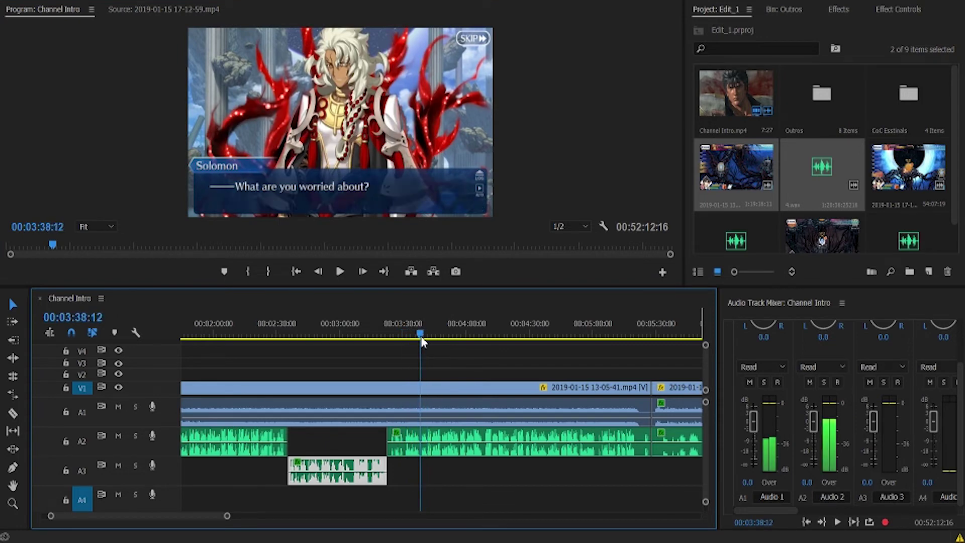
{"action": "left_click", "coordinate": [13, 413]}
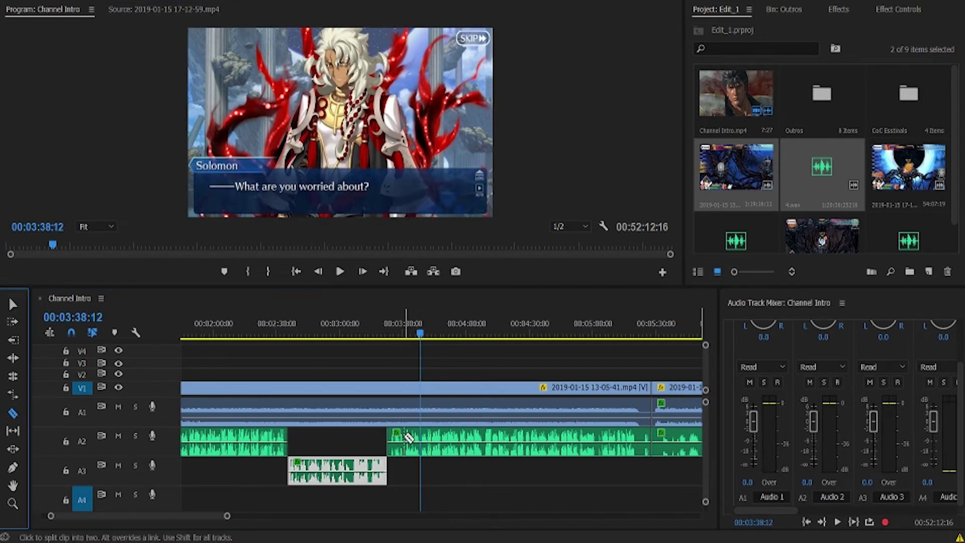
{"action": "left_click", "coordinate": [424, 444]}
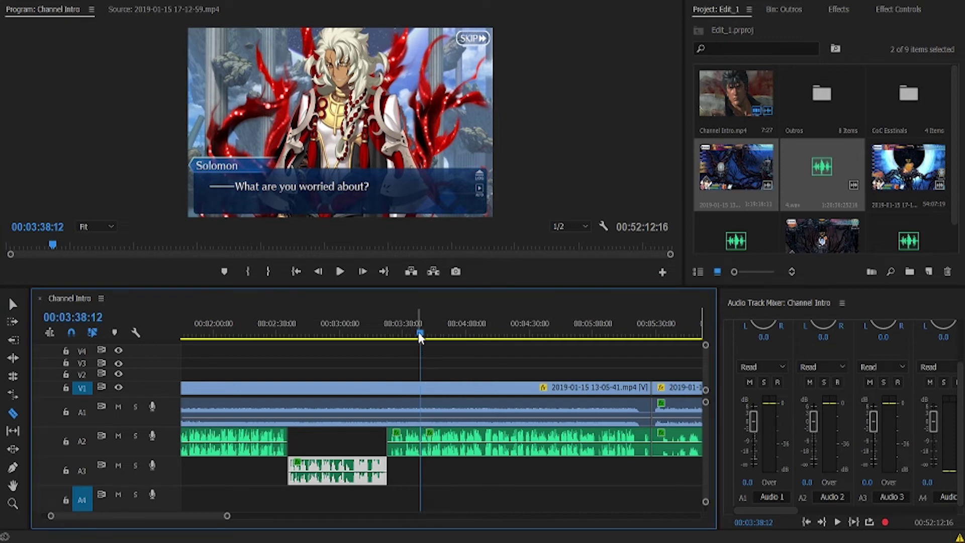
- Find where Solomon's passage gives way to Demon God Bael and split the A2 audio at 00:04:20:26
{"action": "left_click", "coordinate": [424, 340]}
{"action": "left_click_drag", "start_coordinate": [424, 342], "coordinate": [505, 363]}
{"action": "left_click", "coordinate": [342, 272]}
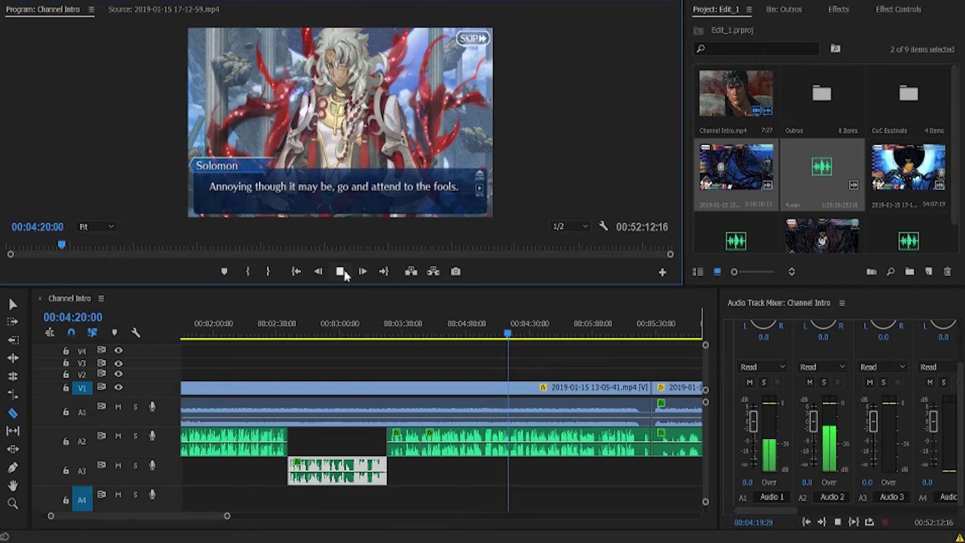
{"action": "left_click", "coordinate": [342, 273]}
{"action": "left_click", "coordinate": [513, 415]}
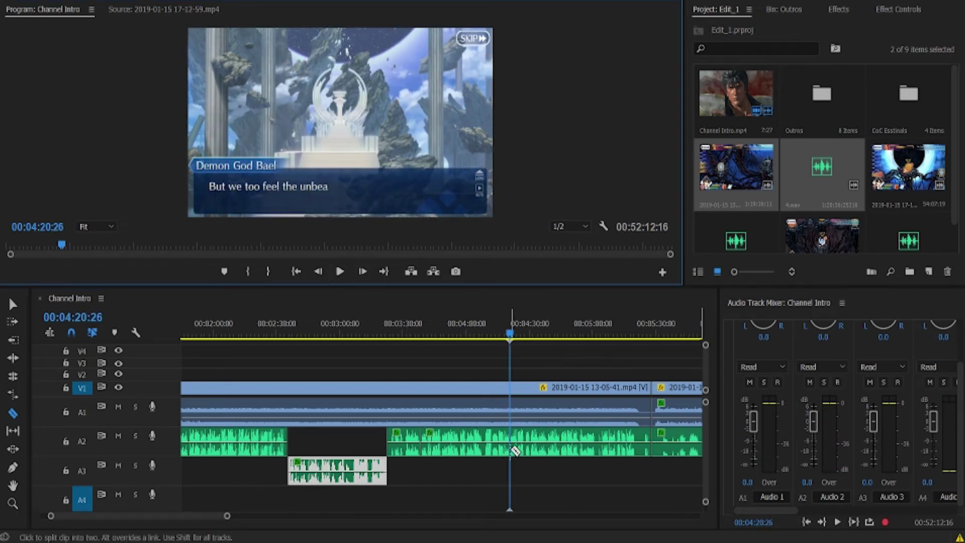
- Isolate Solomon's next passage by splitting the A2 audio at 00:04:27:16 and 00:04:53:11
{"action": "mouse_move", "coordinate": [512, 344]}
{"action": "left_mouse_down"}
{"action": "mouse_move", "coordinate": [528, 348]}
{"action": "mouse_move", "coordinate": [524, 332]}
{"action": "left_mouse_up"}
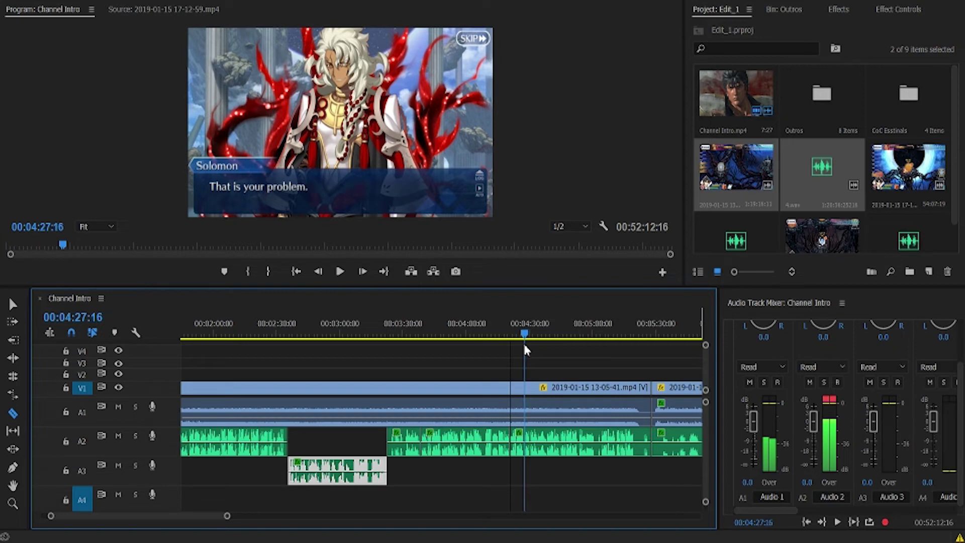
{"action": "left_click", "coordinate": [511, 440]}
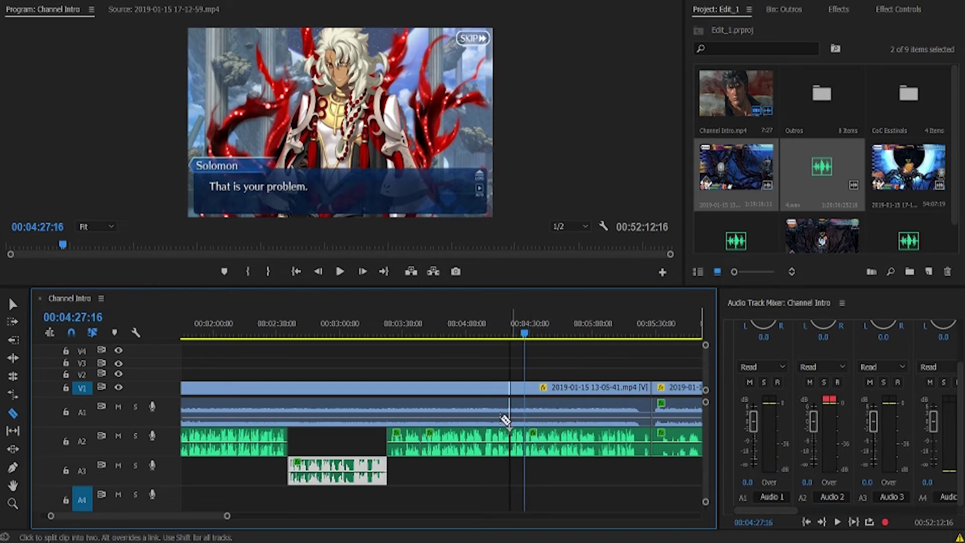
{"action": "left_click_drag", "start_coordinate": [524, 332], "coordinate": [577, 344]}
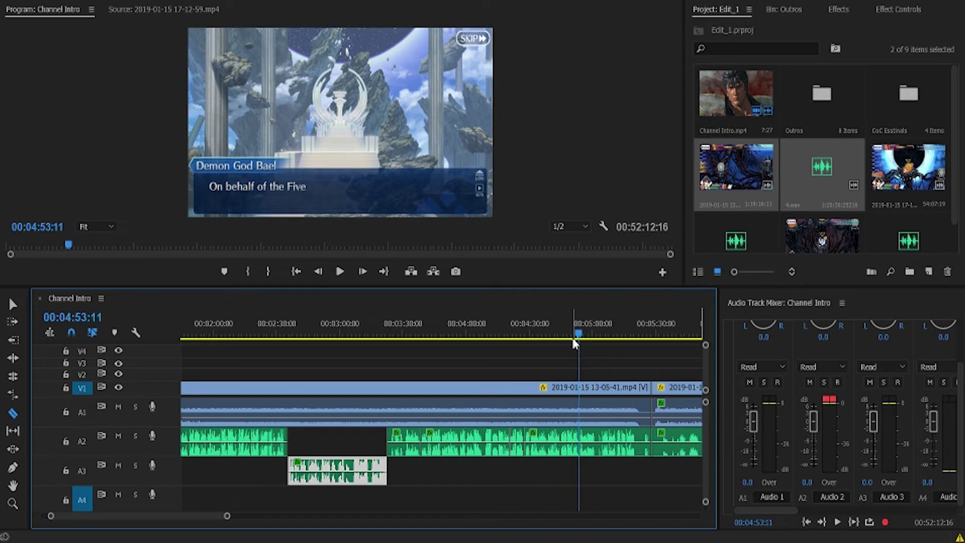
{"action": "left_click", "coordinate": [590, 447]}
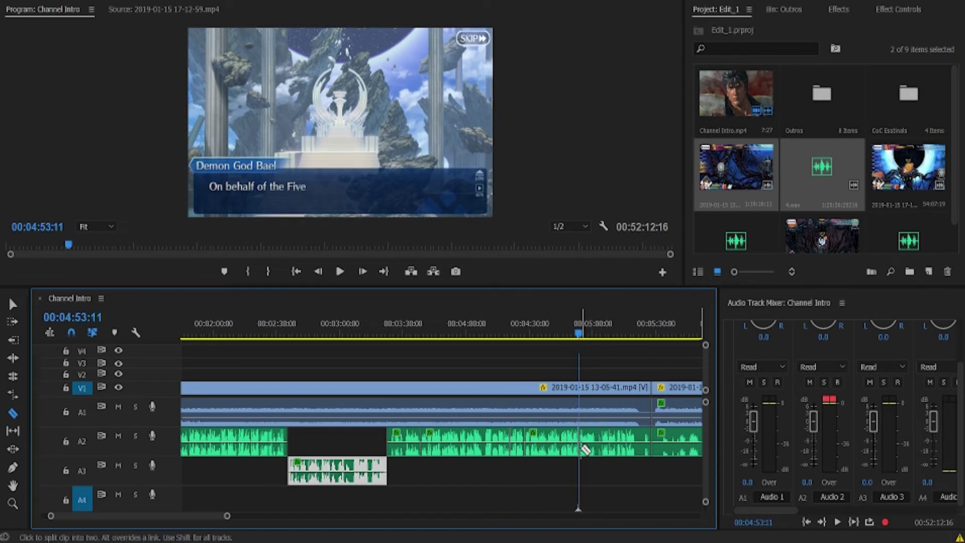
- Move the A2 pieces 00:03:38:12 to 00:04:20:26 and 00:04:27:16 to 00:04:53:11 down to track A3
{"action": "left_click", "coordinate": [12, 306]}
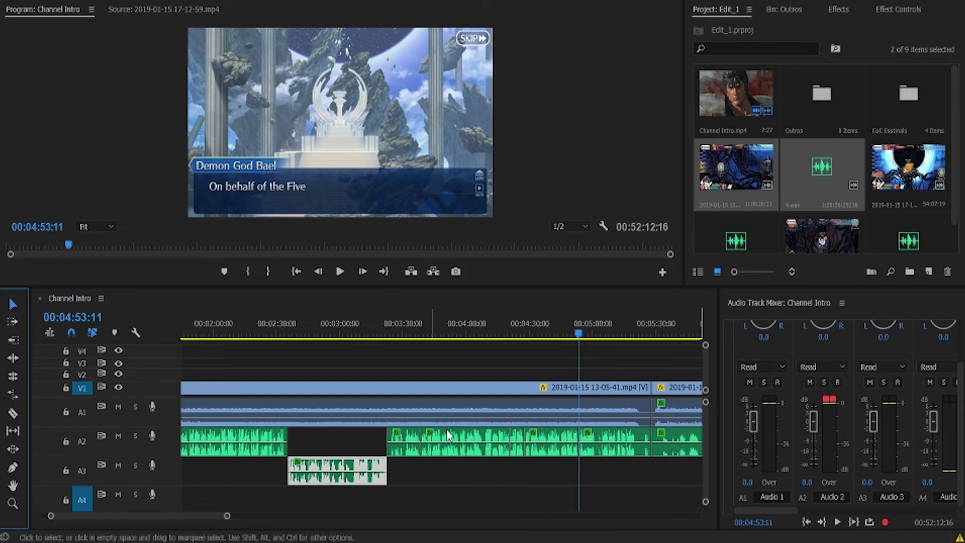
{"action": "left_click_drag", "start_coordinate": [455, 436], "coordinate": [460, 468]}
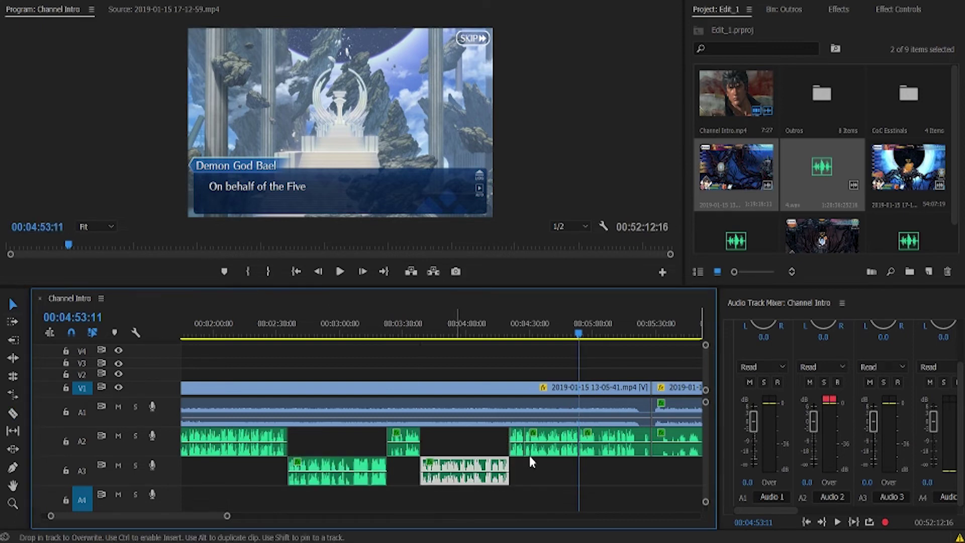
{"action": "left_click_drag", "start_coordinate": [573, 435], "coordinate": [572, 470]}
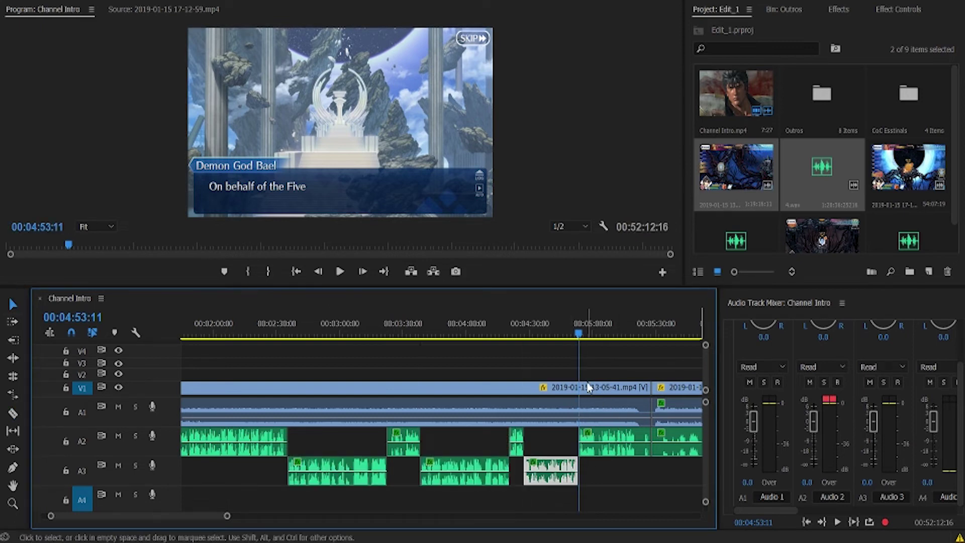
- Isolate Solomon's last passage by splitting the A2 audio at 00:05:01:29 and 00:05:20:17
{"action": "left_click_drag", "start_coordinate": [579, 340], "coordinate": [597, 342]}
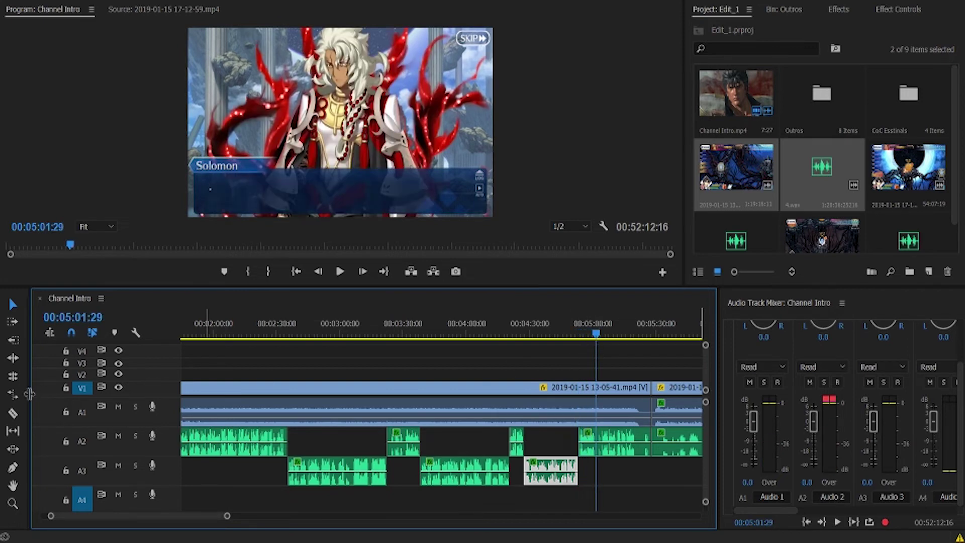
{"action": "left_click", "coordinate": [13, 413]}
{"action": "left_click", "coordinate": [599, 440]}
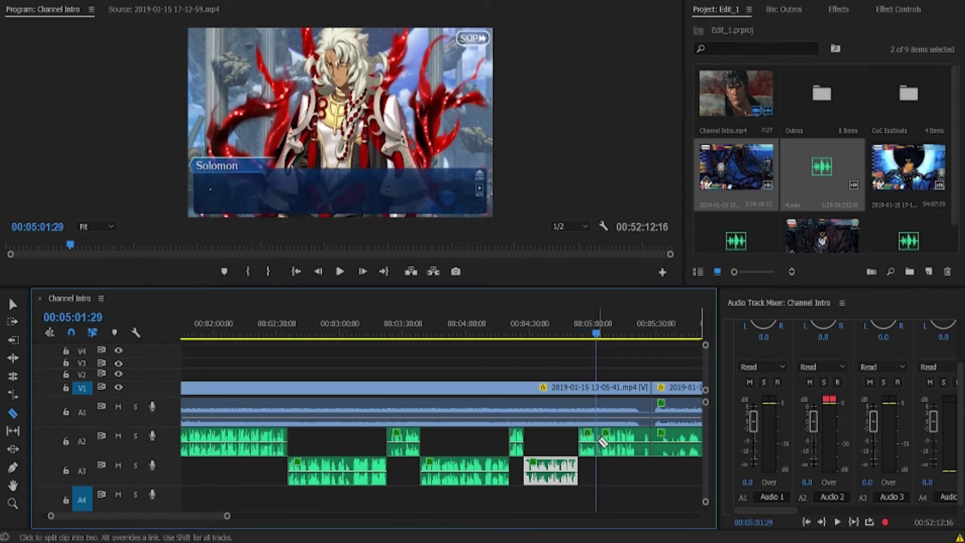
{"action": "left_click_drag", "start_coordinate": [603, 340], "coordinate": [637, 346]}
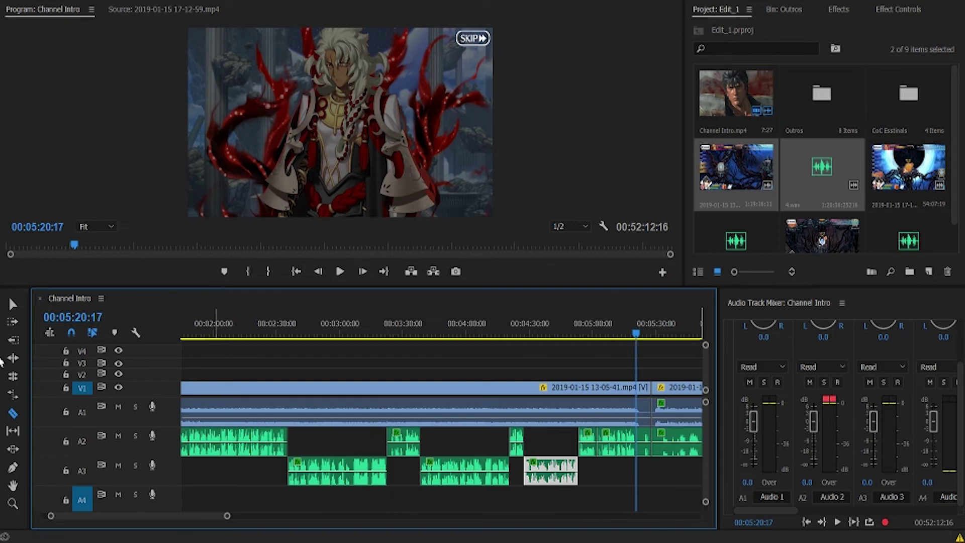
- Move the A2 piece between 00:05:01:29 and 00:05:20:17 down to A3, and select the first A3 clip
{"action": "left_click", "coordinate": [13, 304]}
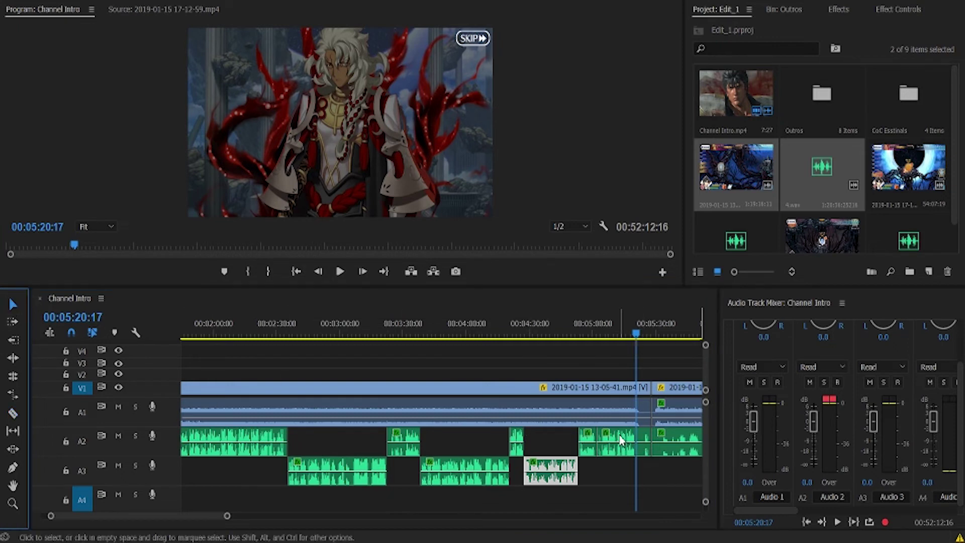
{"action": "left_click_drag", "start_coordinate": [623, 445], "coordinate": [620, 471]}
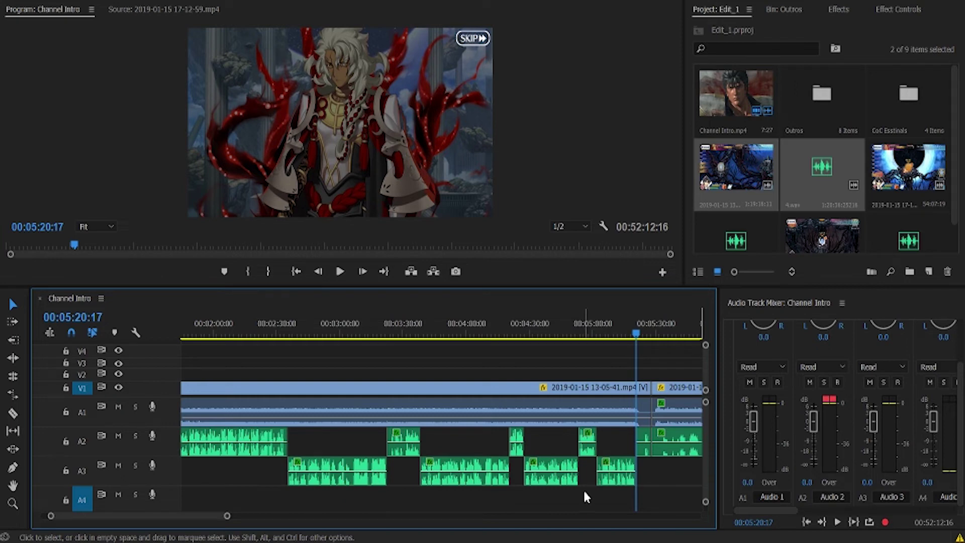
{"action": "left_click", "coordinate": [313, 472]}
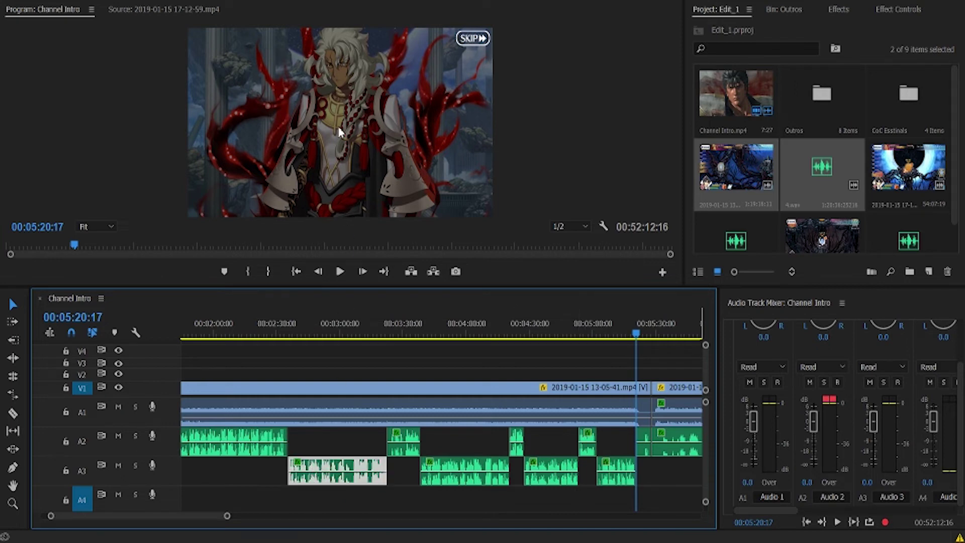
- Duplicate the first Solomon clip on A3 and align the copy on A2 directly above the original
{"action": "left_click", "coordinate": [327, 327]}
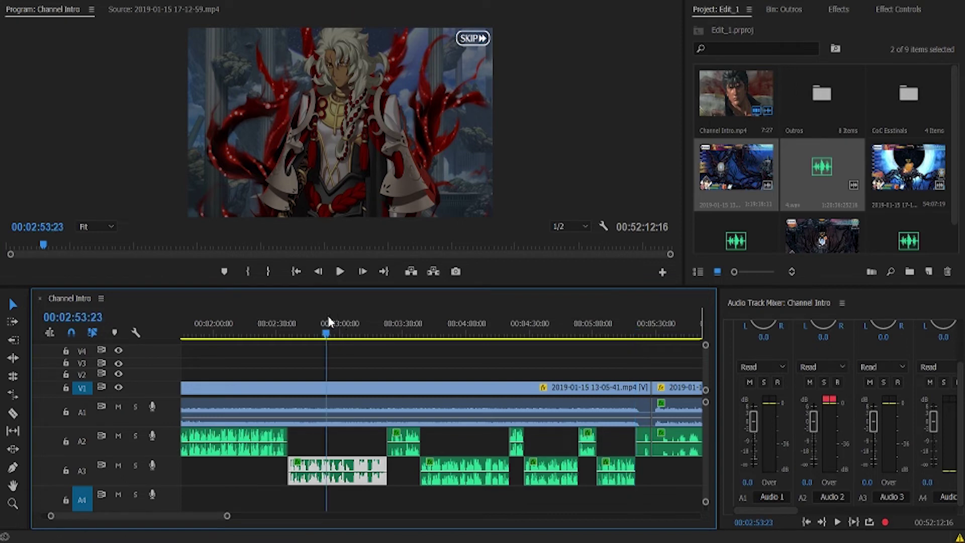
{"action": "key", "text": "ctrl+v"}
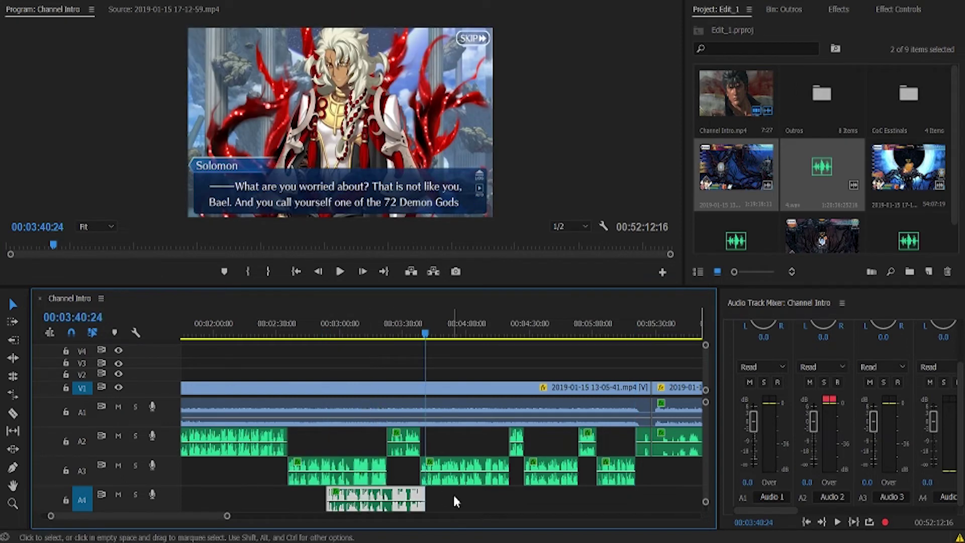
{"action": "left_click_drag", "start_coordinate": [394, 498], "coordinate": [355, 442]}
{"action": "left_click", "coordinate": [473, 501]}
- Duplicate the second and third Solomon clips on A3, placing each copy on A2 directly above its original
{"action": "left_click", "coordinate": [462, 468]}
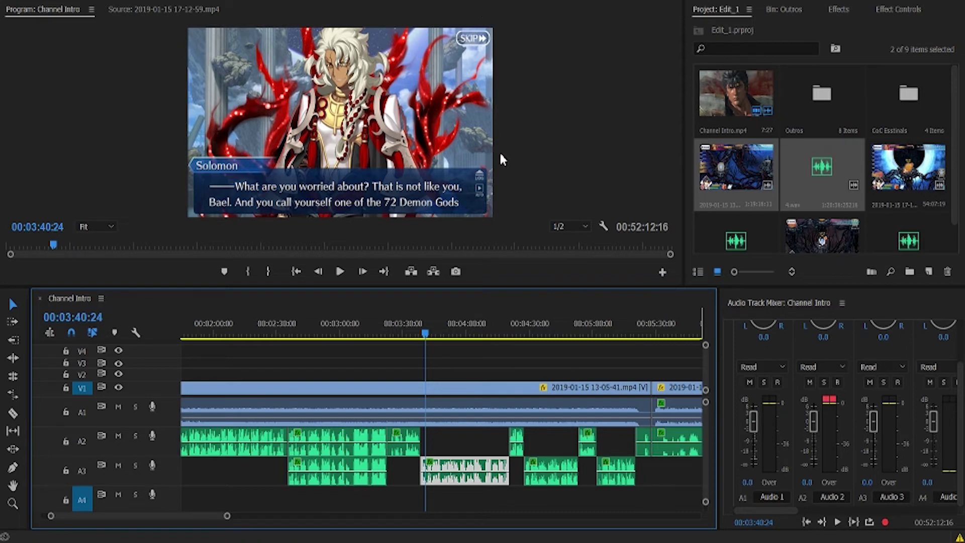
{"action": "left_click_drag", "start_coordinate": [464, 469], "coordinate": [452, 503]}
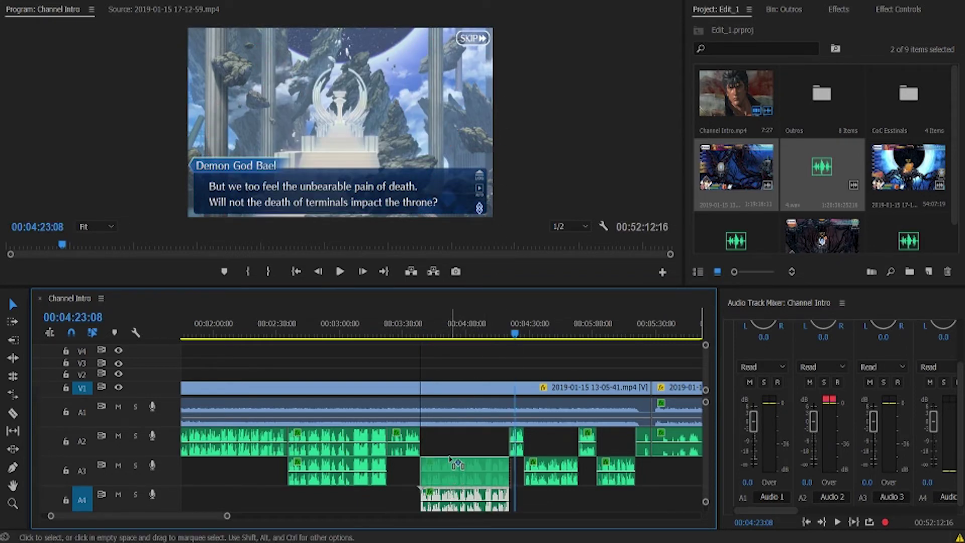
{"action": "key", "text": "ctrl+z"}
{"action": "left_click", "coordinate": [549, 471]}
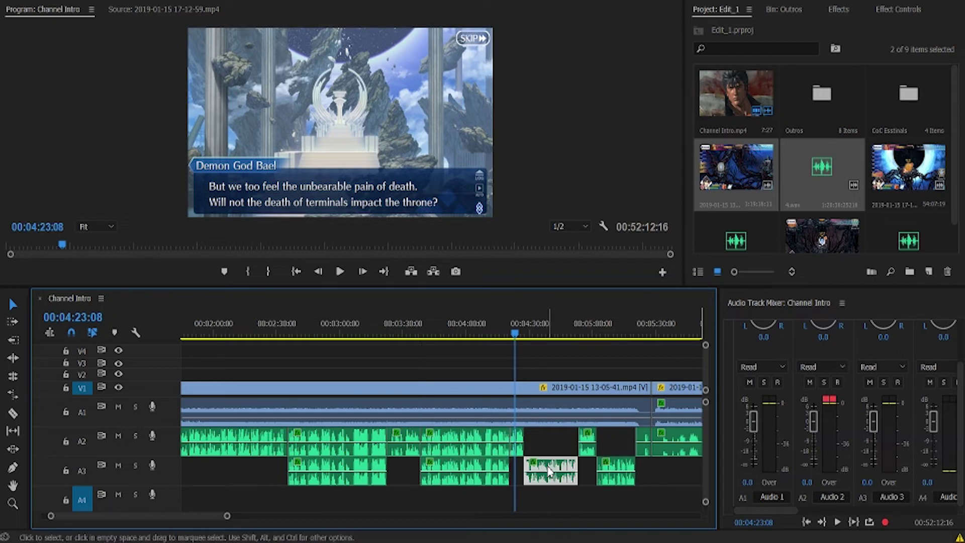
{"action": "left_click", "coordinate": [554, 326]}
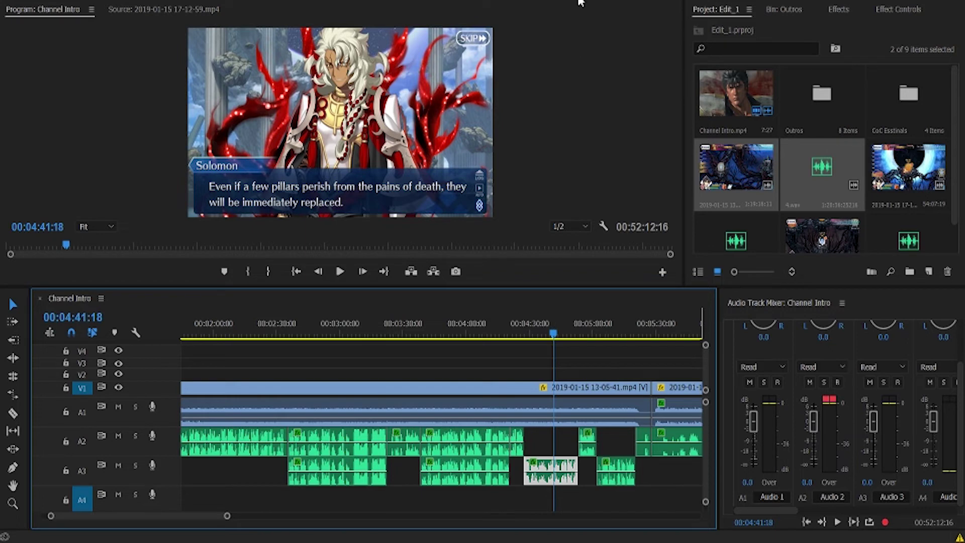
{"action": "mouse_move", "coordinate": [548, 471]}
{"action": "left_mouse_down"}
{"action": "mouse_move", "coordinate": [555, 497]}
{"action": "mouse_move", "coordinate": [547, 495]}
{"action": "mouse_move", "coordinate": [553, 458]}
{"action": "left_mouse_up"}
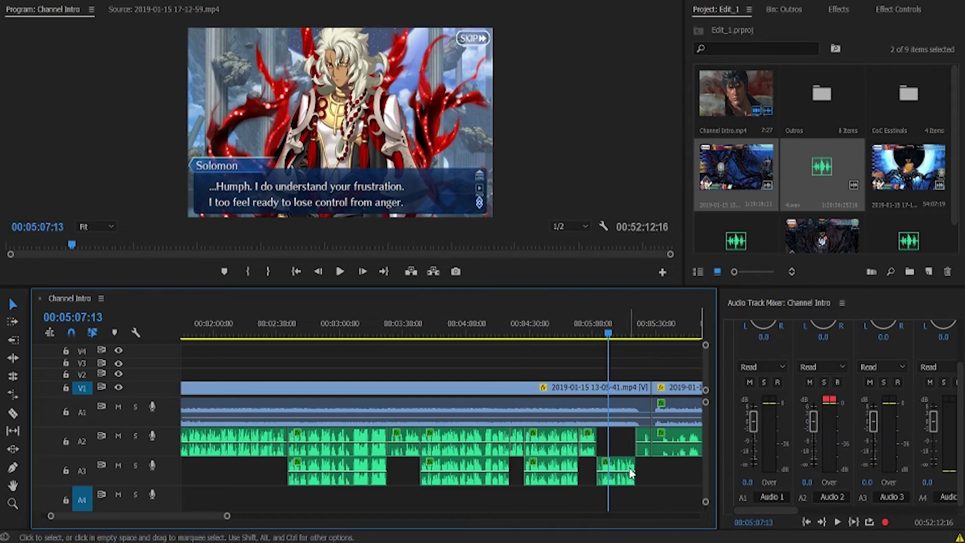
- Duplicate the last Solomon clip on A3 into the remaining A2 gap above it, and deselect the copy
{"action": "left_click", "coordinate": [624, 469]}
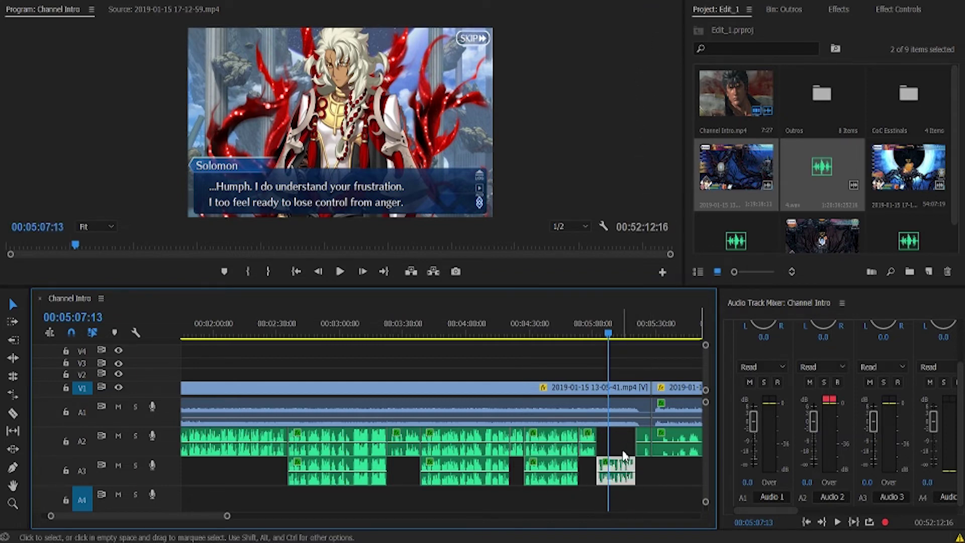
{"action": "left_click_drag", "start_coordinate": [624, 455], "coordinate": [623, 497]}
{"action": "key", "text": "Escape"}
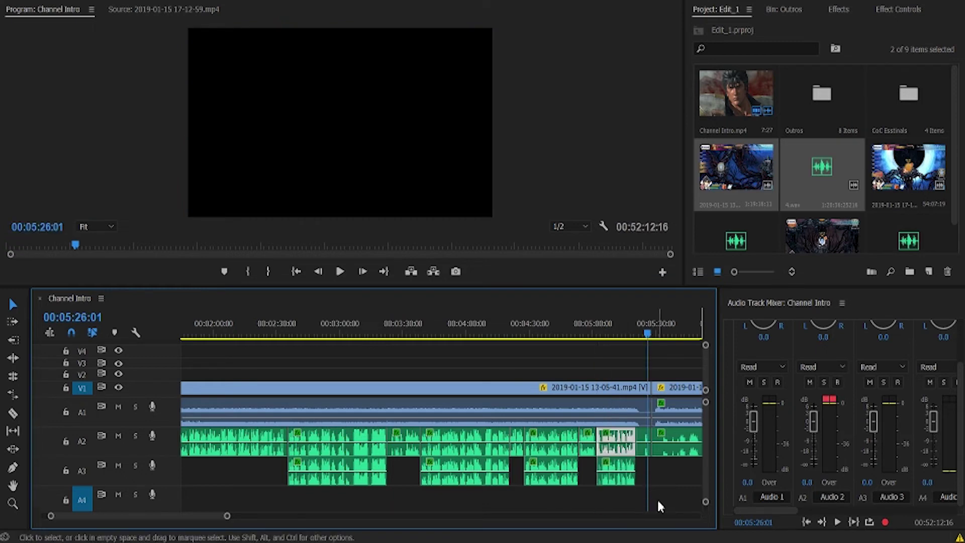
{"action": "left_click", "coordinate": [660, 505]}
- Lower the audio gain of the four duplicated Solomon clips on A2 by 3 dB
{"action": "left_click", "coordinate": [316, 332]}
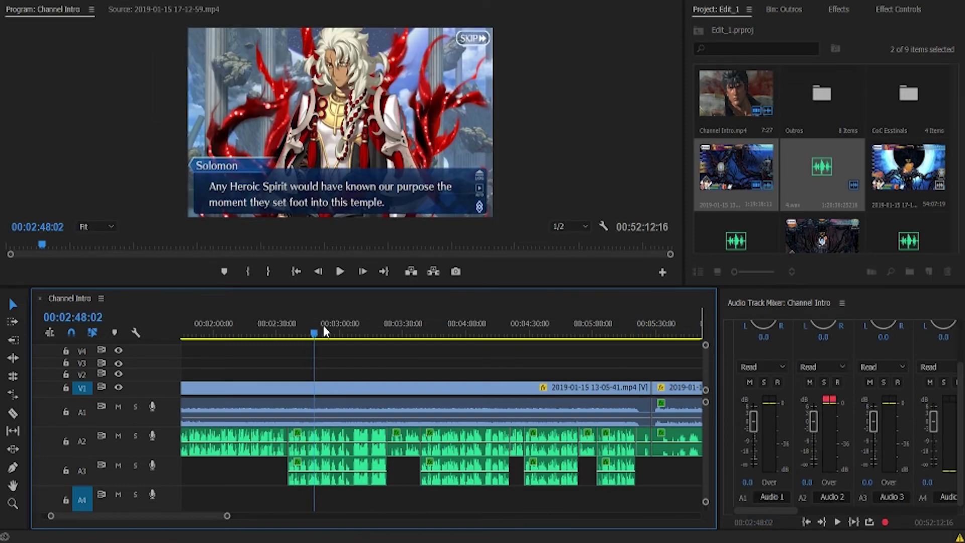
{"action": "left_click", "coordinate": [348, 435]}
{"action": "left_click", "coordinate": [455, 437], "text": "shift"}
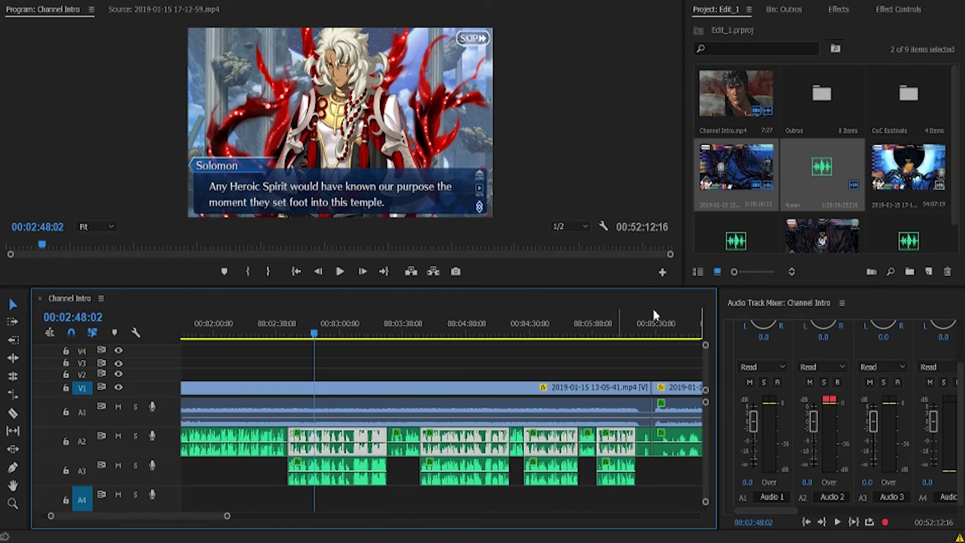
{"action": "type", "text": "g"}
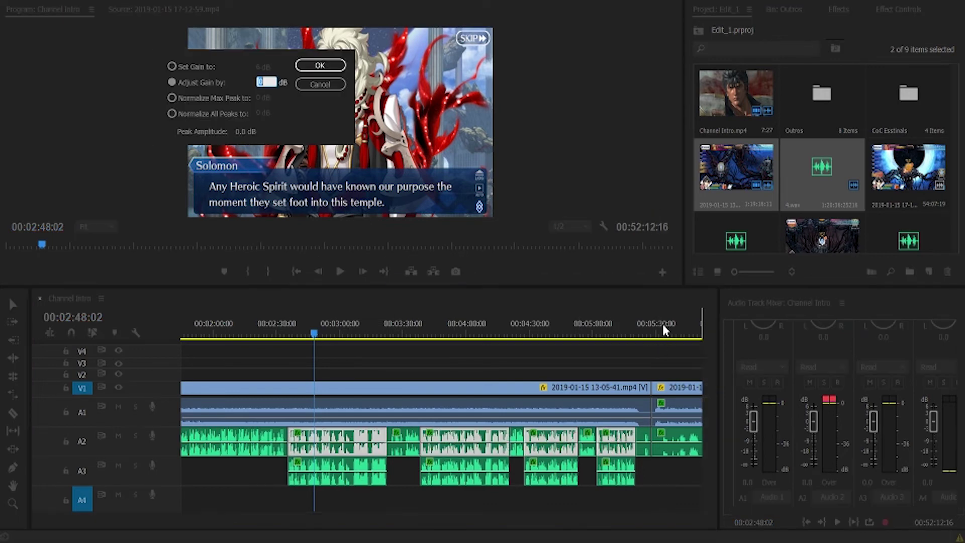
{"action": "type", "text": "-3"}
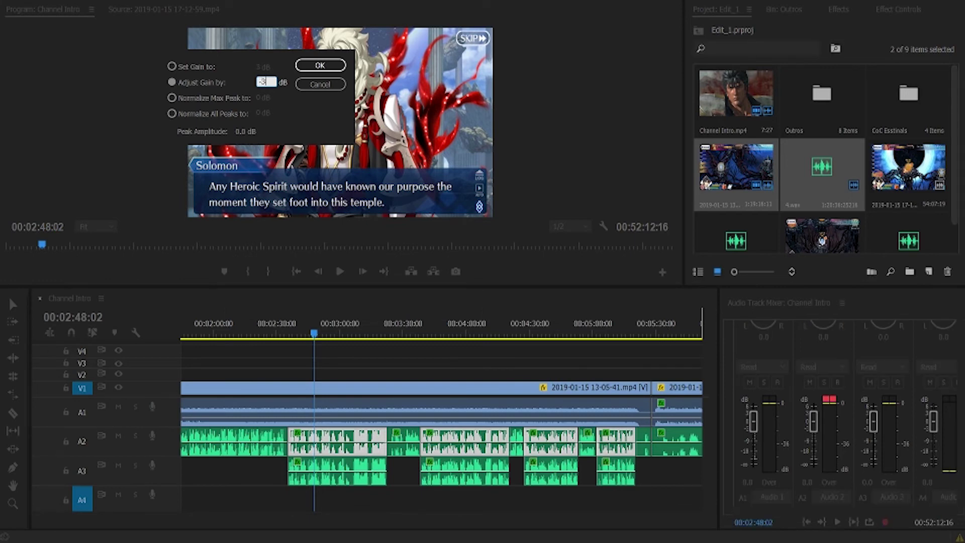
{"action": "key", "text": "Return"}
{"action": "left_click", "coordinate": [412, 499]}
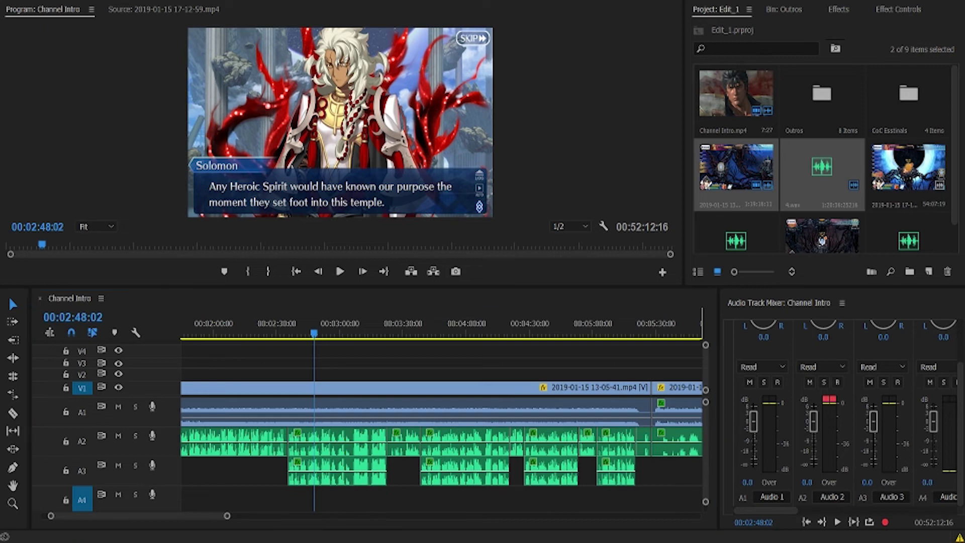
- Apply the Pitch Shifter audio effect to the first duplicated Solomon clip on A2 and display its effect settings
{"action": "left_click", "coordinate": [839, 10]}
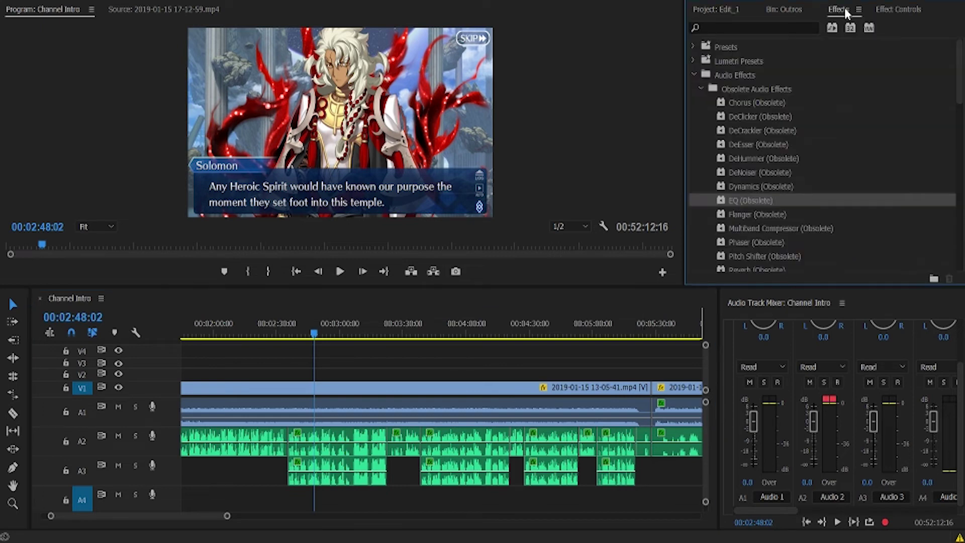
{"action": "scroll", "coordinate": [774, 208], "scroll_direction": "down", "scroll_amount": 1}
{"action": "scroll", "coordinate": [752, 207], "scroll_direction": "down", "scroll_amount": 10}
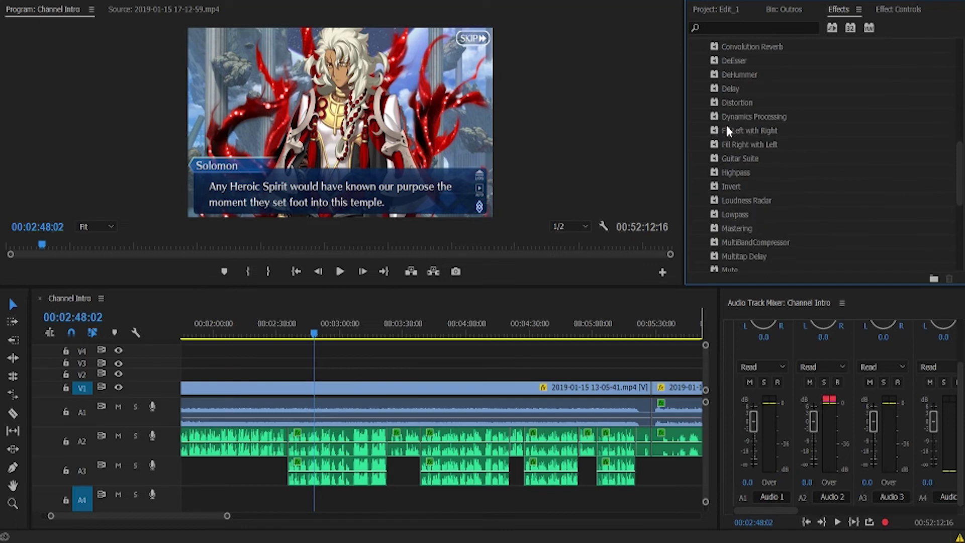
{"action": "scroll", "coordinate": [739, 236], "scroll_direction": "down", "scroll_amount": 3}
{"action": "left_click_drag", "start_coordinate": [737, 243], "coordinate": [339, 444]}
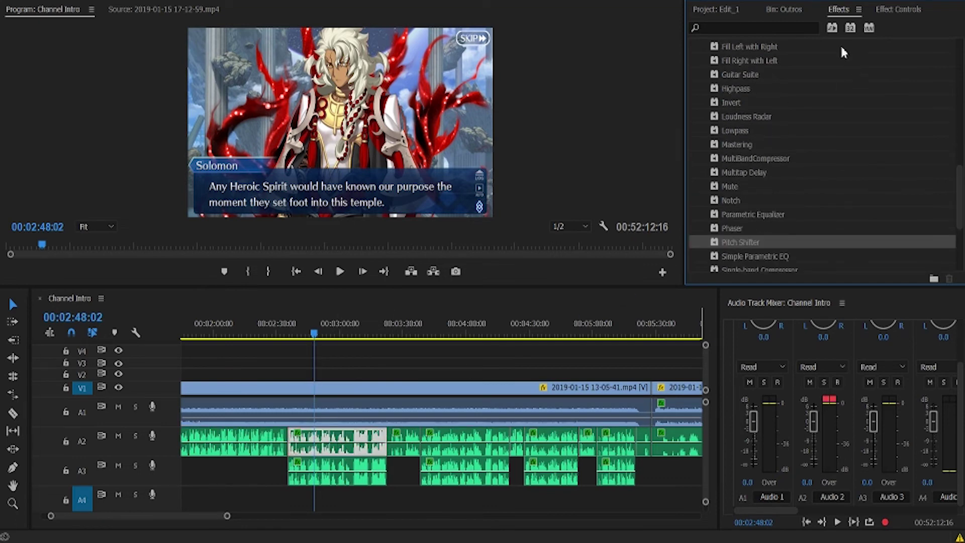
{"action": "left_click", "coordinate": [891, 9]}
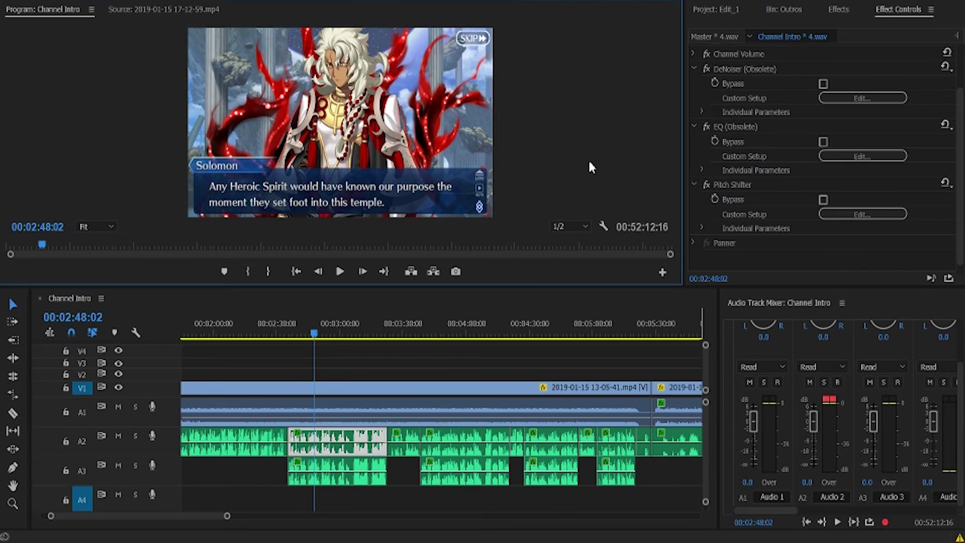
- Play the first Solomon passage, muting and unmuting A2 and A3 in turn to compare the layered voices
{"action": "left_click", "coordinate": [326, 359]}
{"action": "left_click_drag", "start_coordinate": [314, 336], "coordinate": [287, 335]}
{"action": "left_click", "coordinate": [344, 269]}
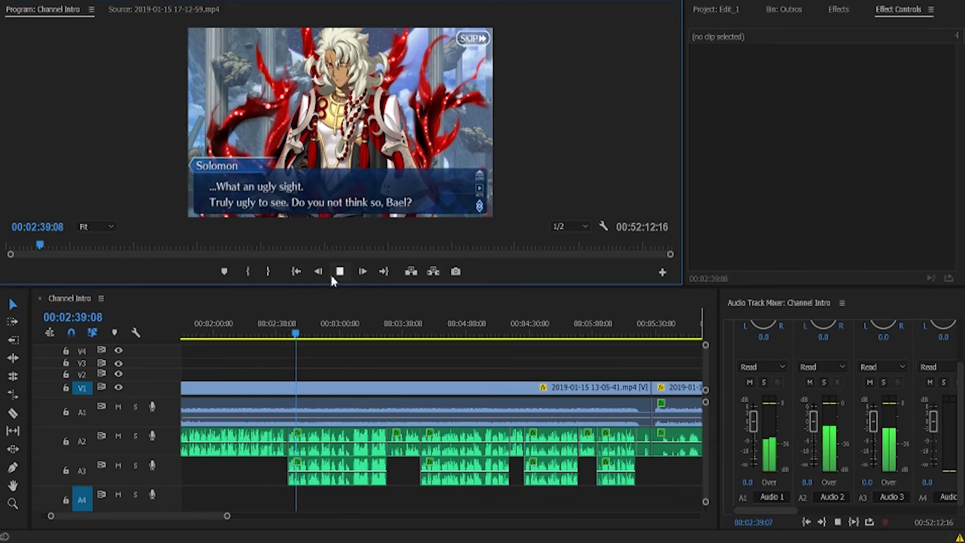
{"action": "left_click", "coordinate": [119, 435]}
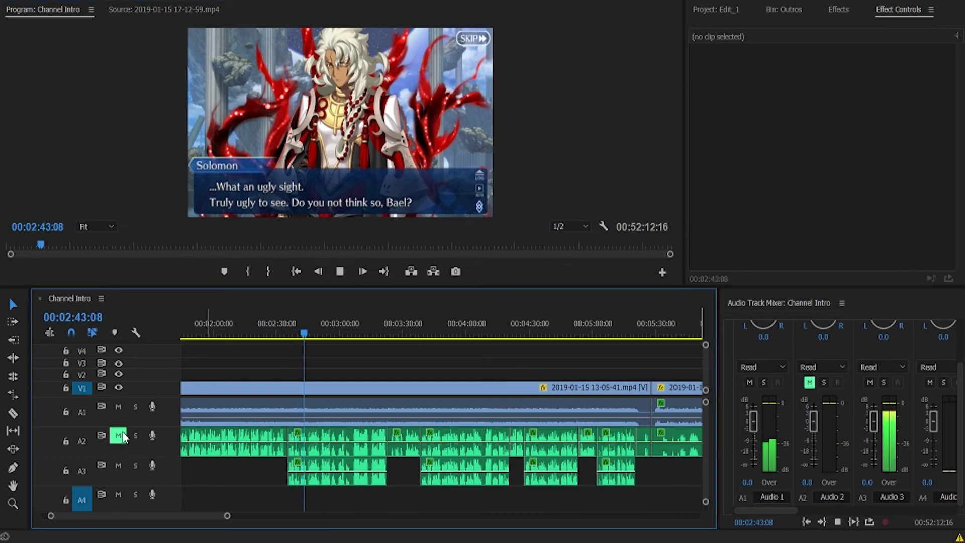
{"action": "left_click", "coordinate": [119, 436]}
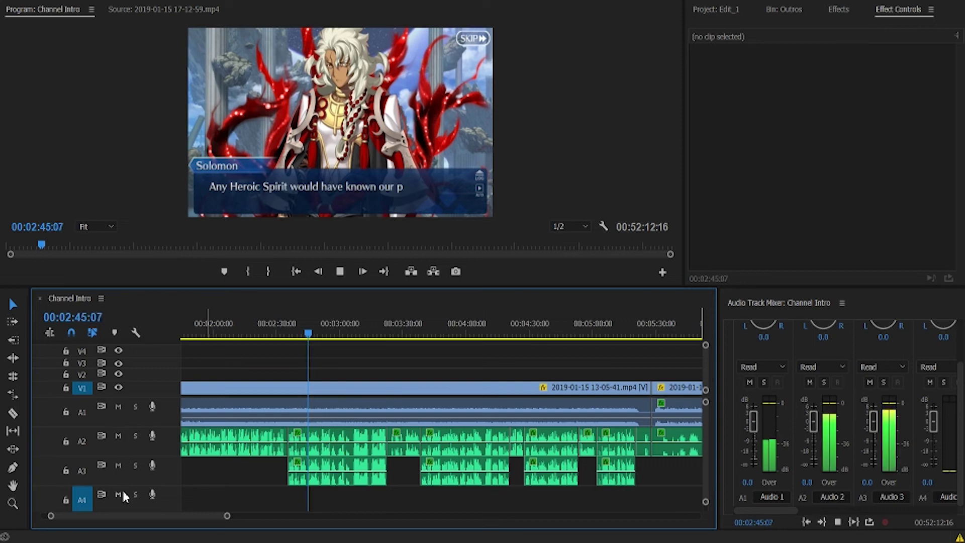
{"action": "left_click", "coordinate": [119, 465]}
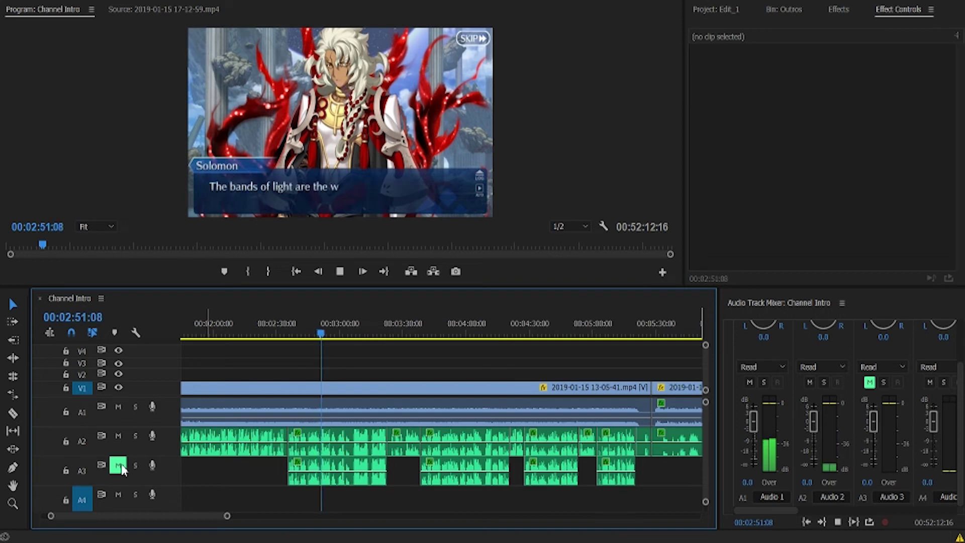
{"action": "left_click", "coordinate": [119, 465]}
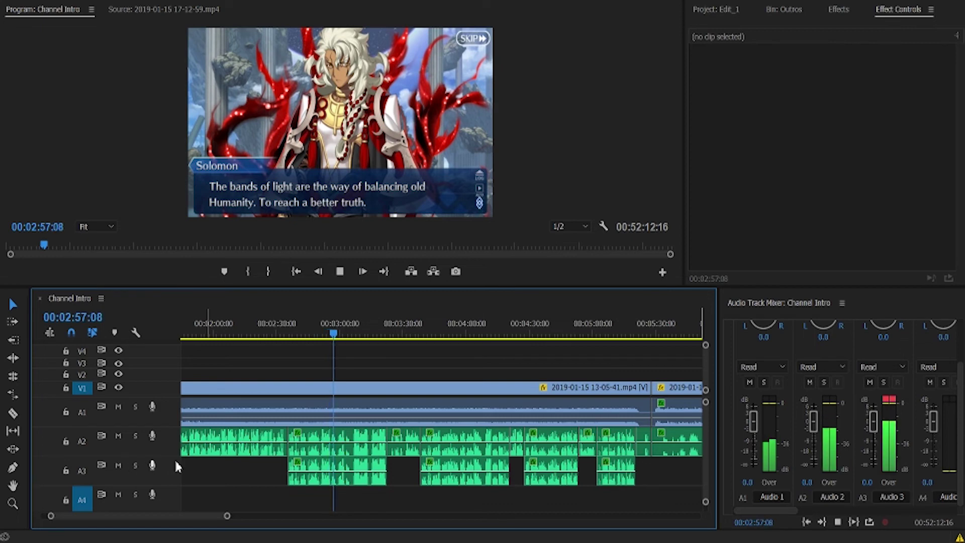
{"action": "left_click", "coordinate": [340, 272]}
- Copy the Pitch Shifter effect from the first duplicated A2 clip to the other three Solomon copies on A2
{"action": "left_click", "coordinate": [337, 443]}
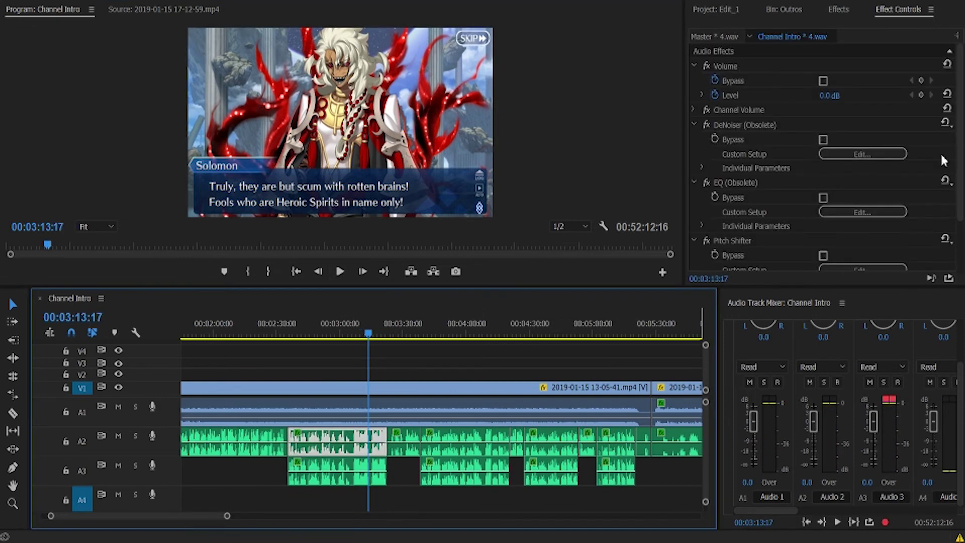
{"action": "scroll", "coordinate": [775, 242], "scroll_direction": "down", "scroll_amount": 1}
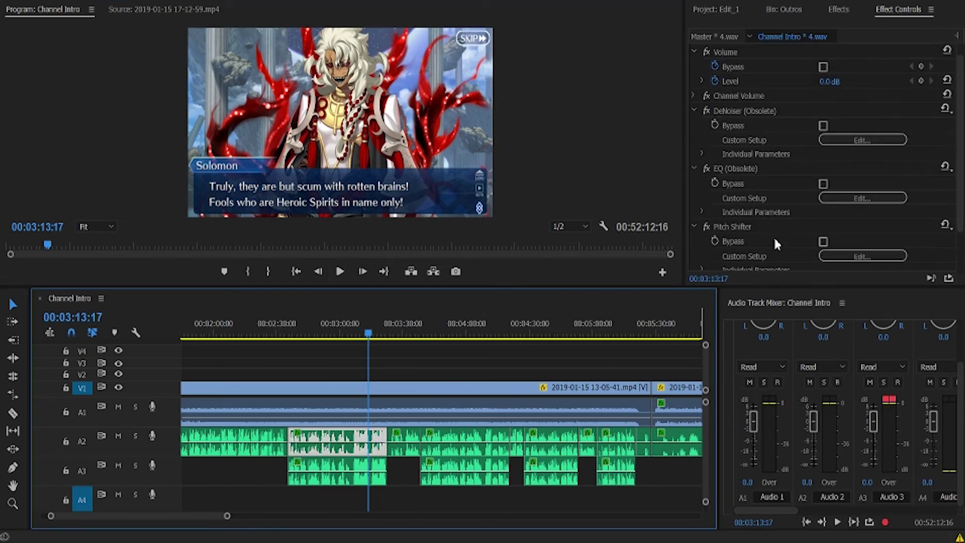
{"action": "left_click", "coordinate": [693, 227]}
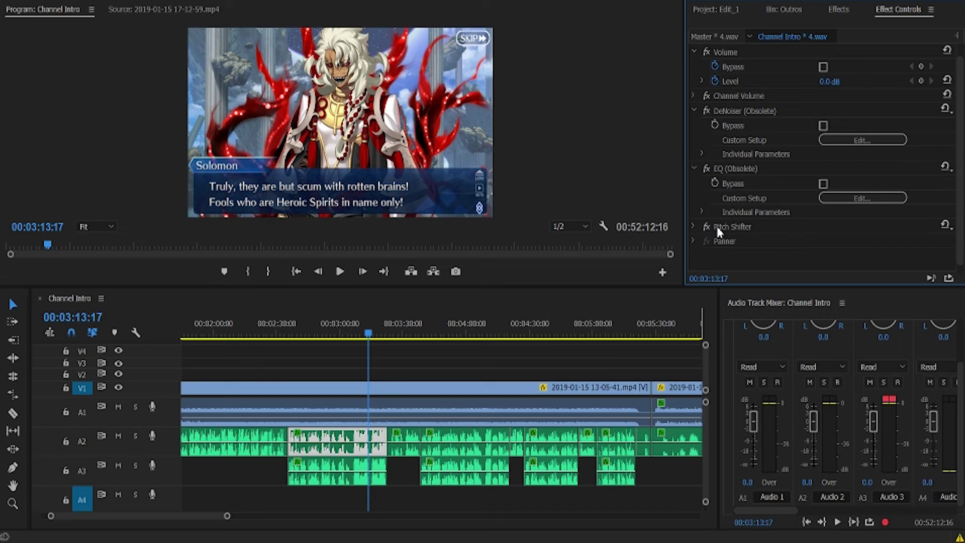
{"action": "left_click", "coordinate": [752, 230]}
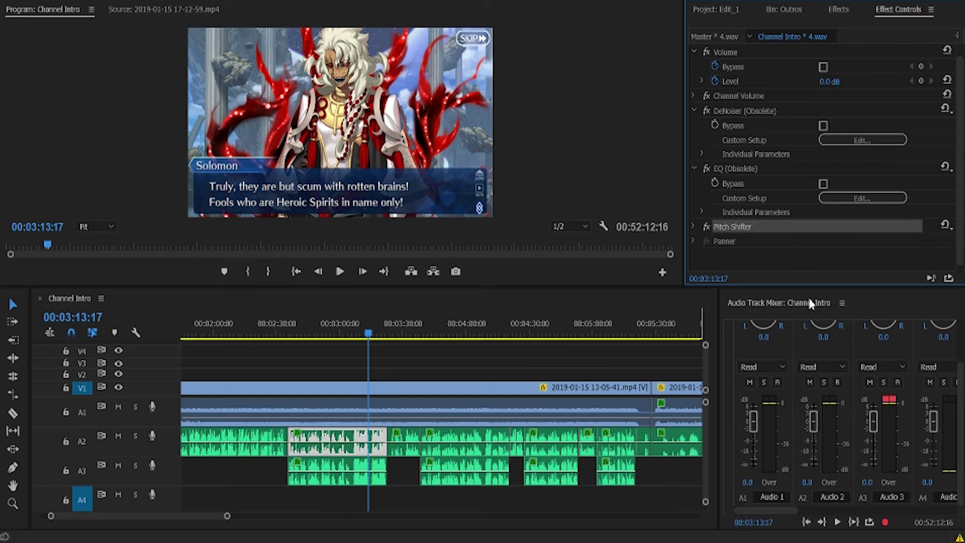
{"action": "left_click", "coordinate": [437, 434]}
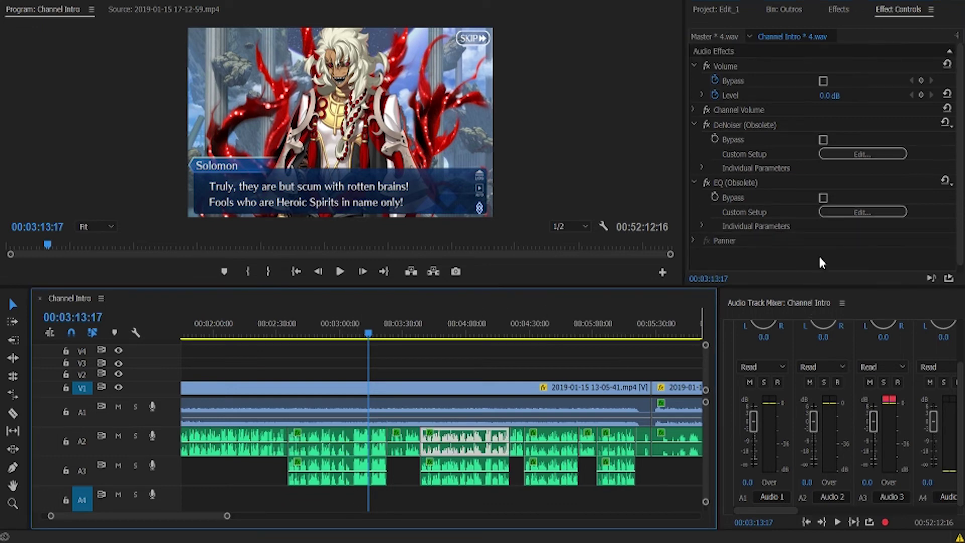
{"action": "key", "text": "ctrl+v"}
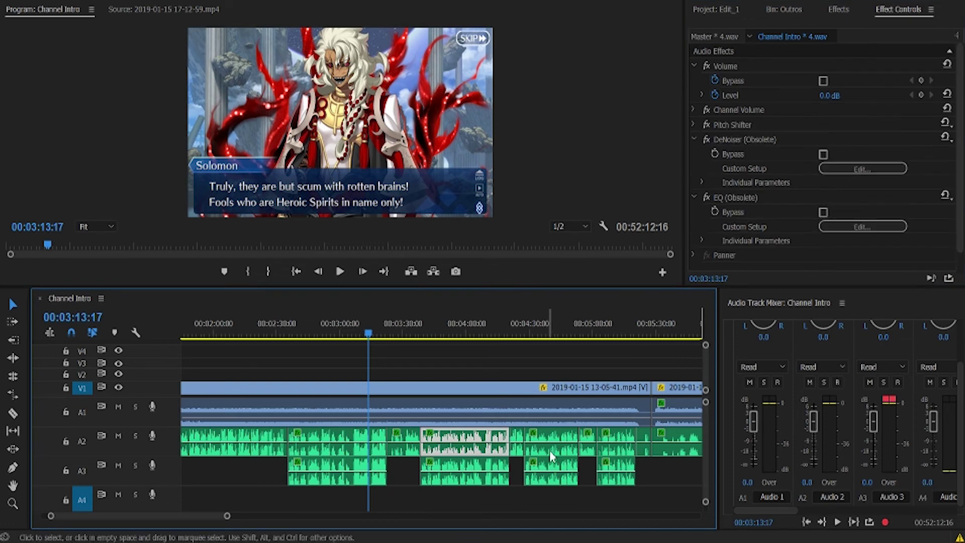
{"action": "left_click", "coordinate": [562, 433]}
{"action": "key", "text": "ctrl+v"}
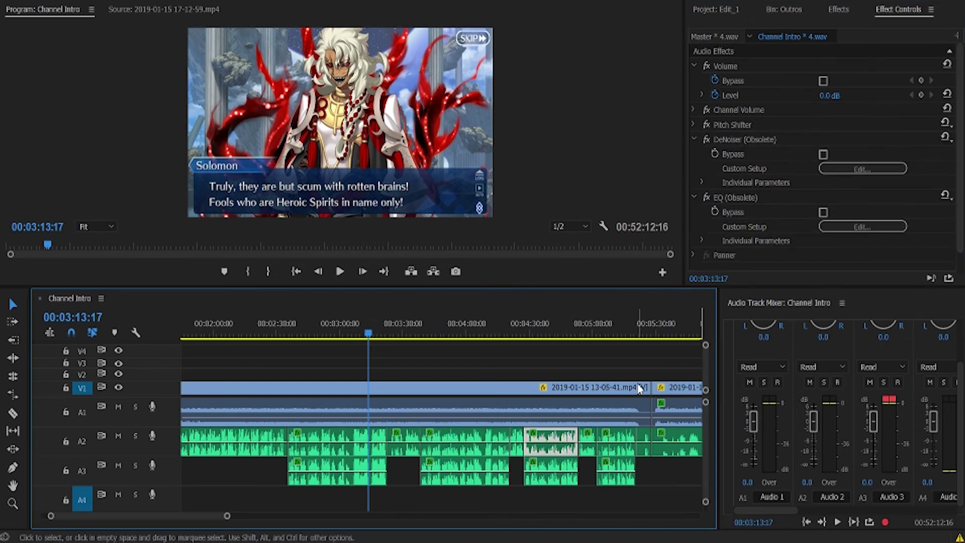
{"action": "left_click", "coordinate": [624, 440]}
{"action": "key", "text": "ctrl+v"}
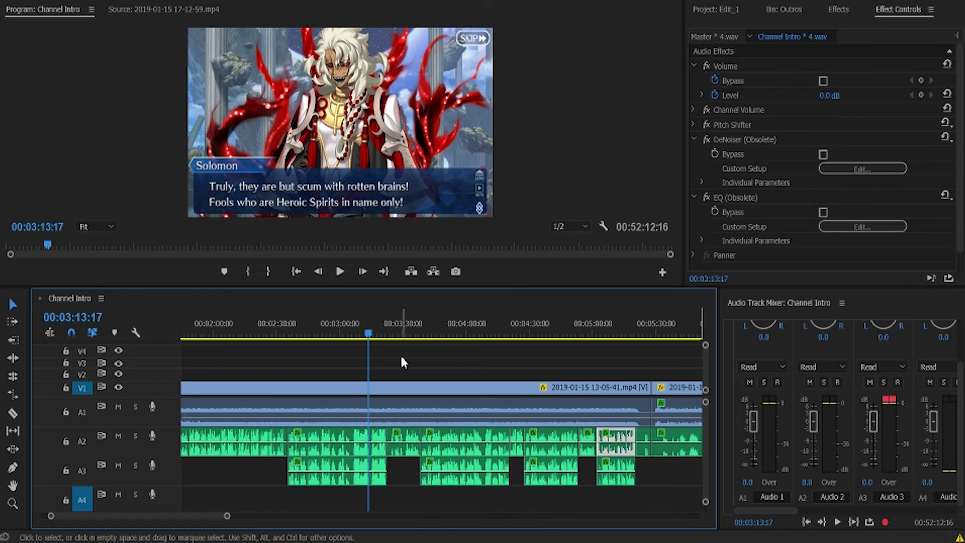
- Play short samples of the other three layered Solomon passages to check how the pitch-shifted copies sound
{"action": "left_click", "coordinate": [442, 322]}
{"action": "left_click", "coordinate": [340, 271]}
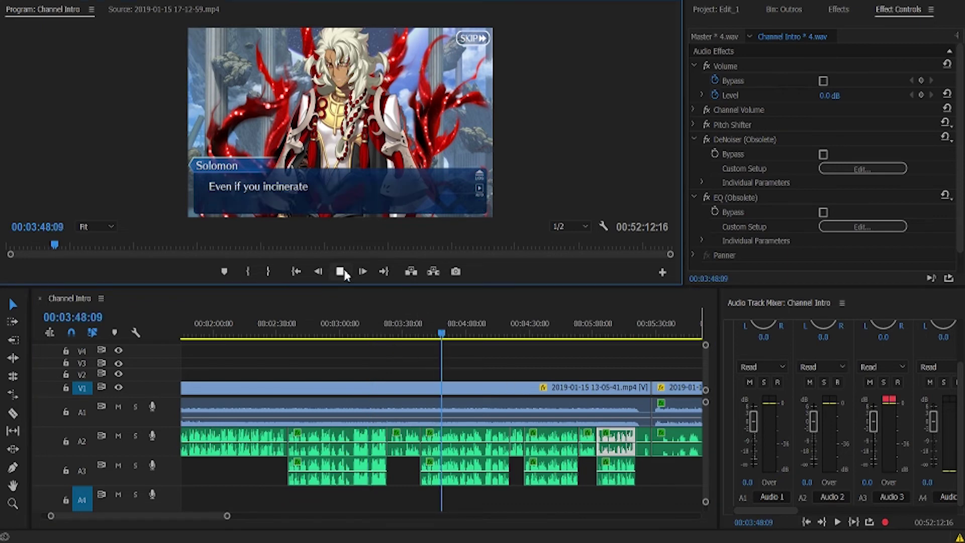
{"action": "left_click", "coordinate": [538, 334]}
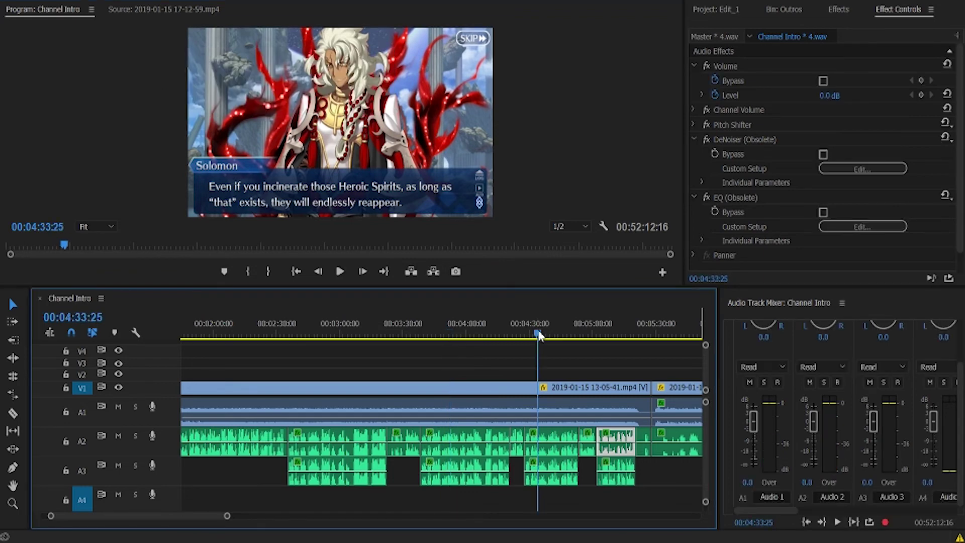
{"action": "left_click", "coordinate": [340, 272]}
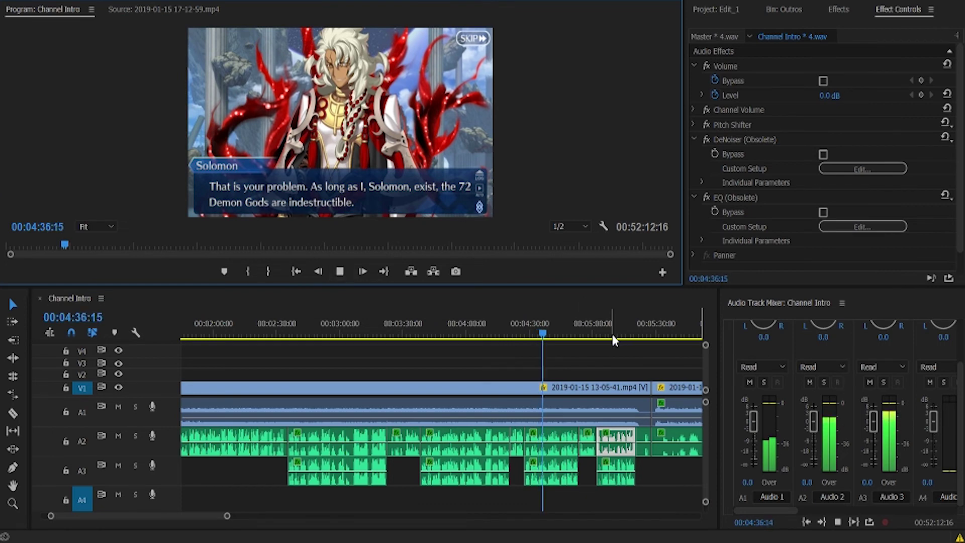
{"action": "left_click_drag", "start_coordinate": [604, 334], "coordinate": [608, 333]}
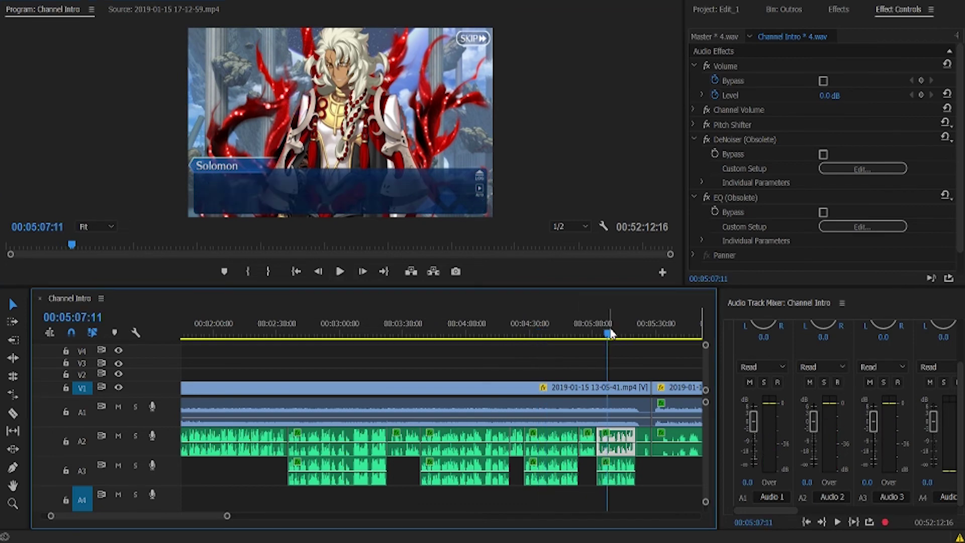
{"action": "left_click", "coordinate": [339, 272]}
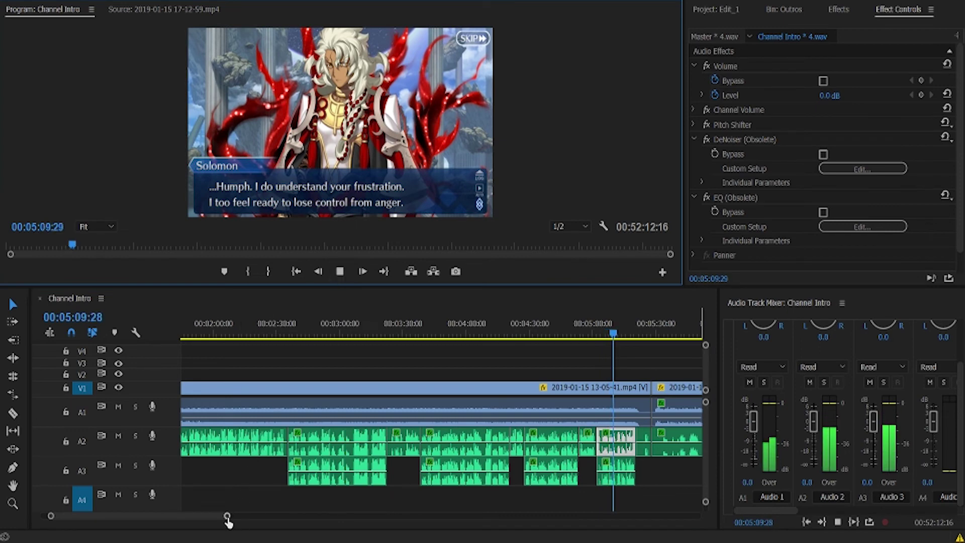
{"action": "left_click_drag", "start_coordinate": [227, 517], "coordinate": [353, 493]}
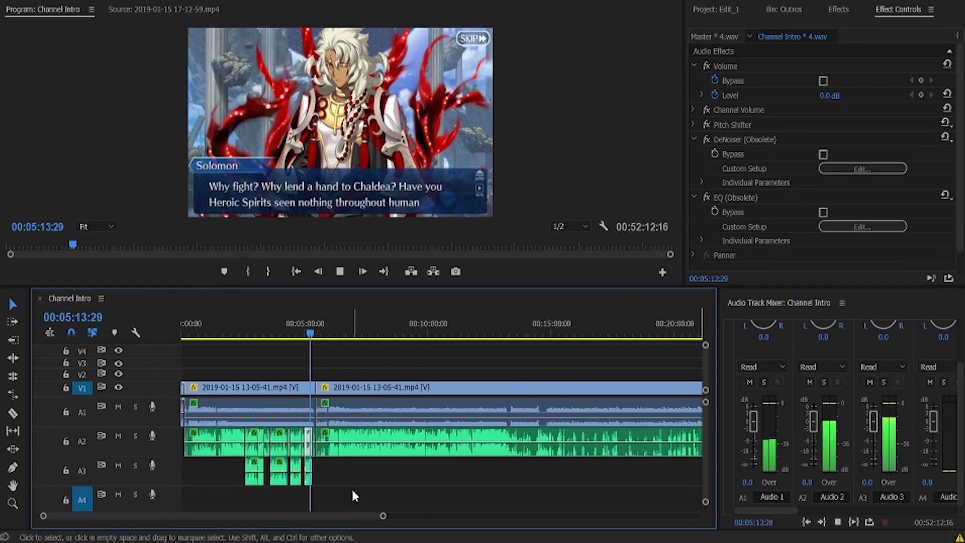
{"action": "left_click", "coordinate": [340, 272]}
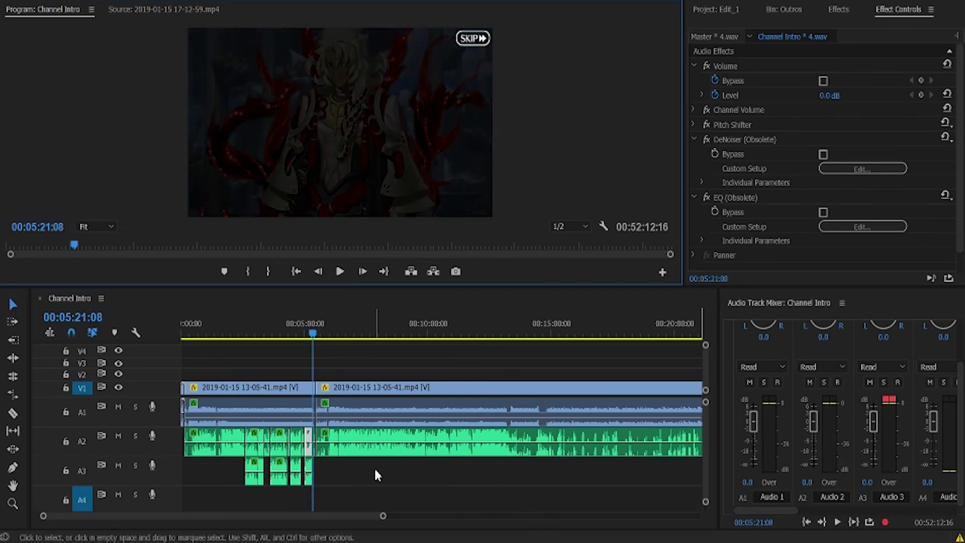
- Save the project and delete the second and third episodes' video and audio clips from the timeline
{"action": "left_click", "coordinate": [370, 503]}
{"action": "key", "text": "ctrl+s"}
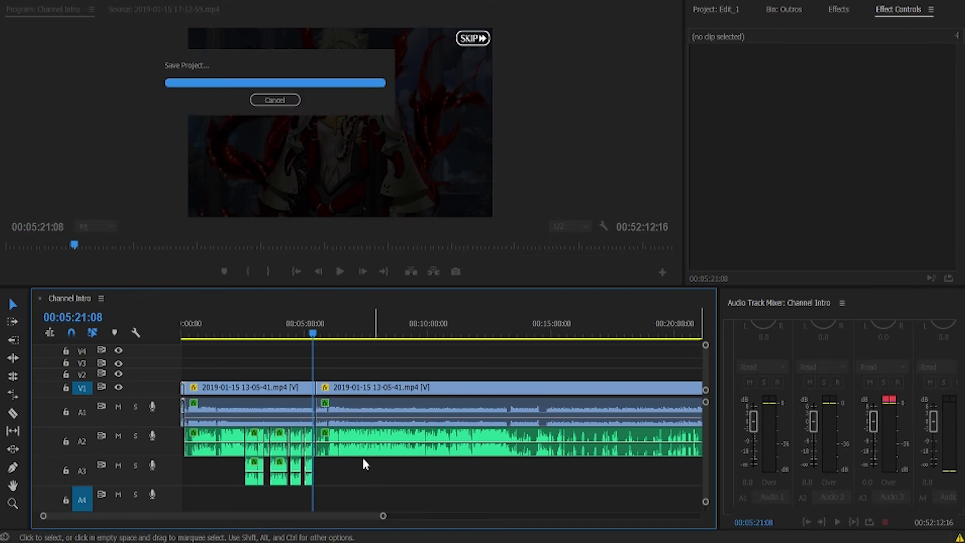
{"action": "left_click_drag", "start_coordinate": [383, 516], "coordinate": [539, 515]}
{"action": "left_click_drag", "start_coordinate": [305, 500], "coordinate": [527, 387]}
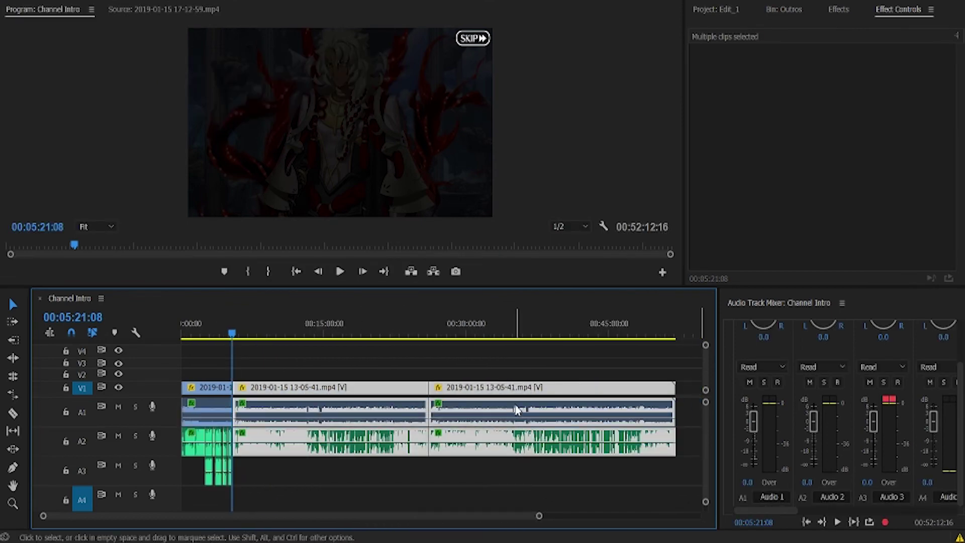
{"action": "key", "text": "Delete"}
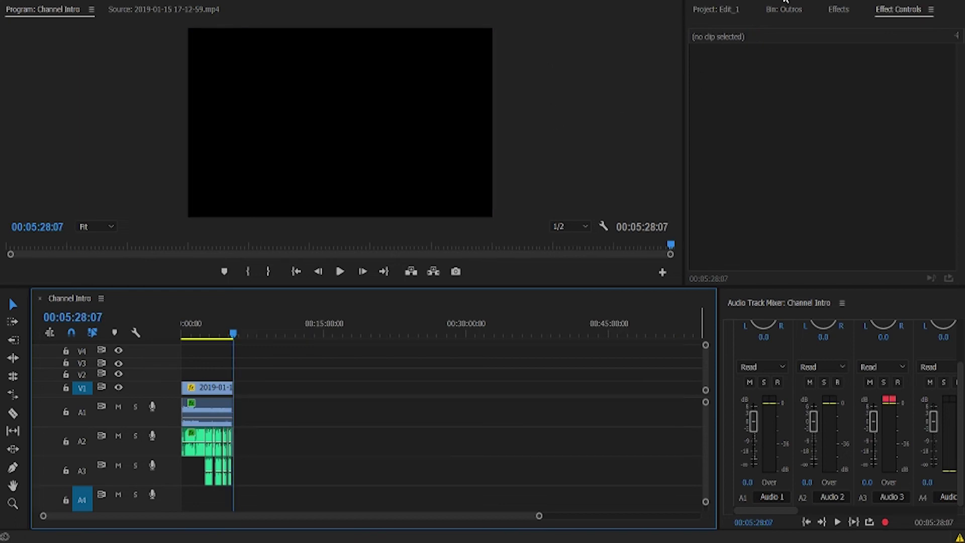
- Append FGO Outro.mp4 directly after the first episode and queue the sequence for export
{"action": "left_click", "coordinate": [788, 9]}
{"action": "left_click_drag", "start_coordinate": [807, 86], "coordinate": [243, 409]}
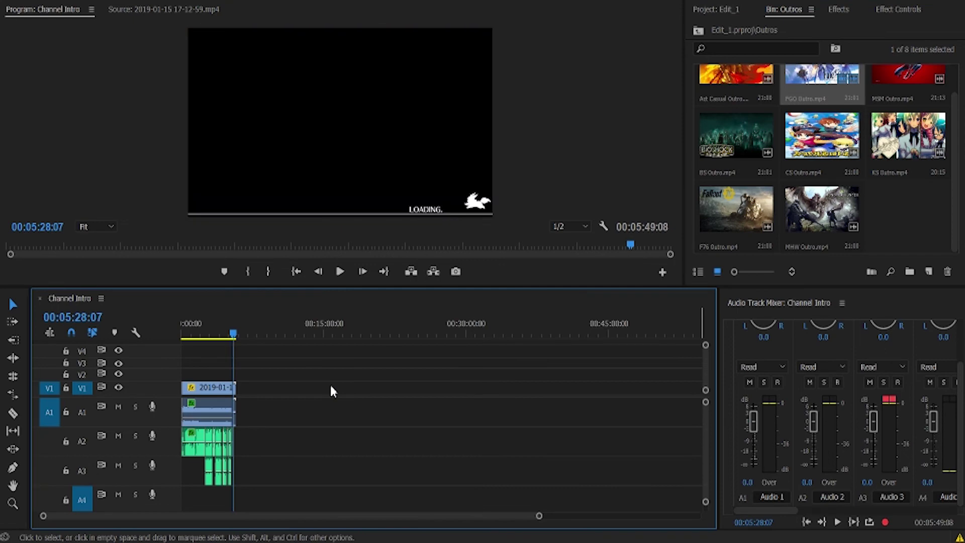
{"action": "key", "text": "ctrl+m"}
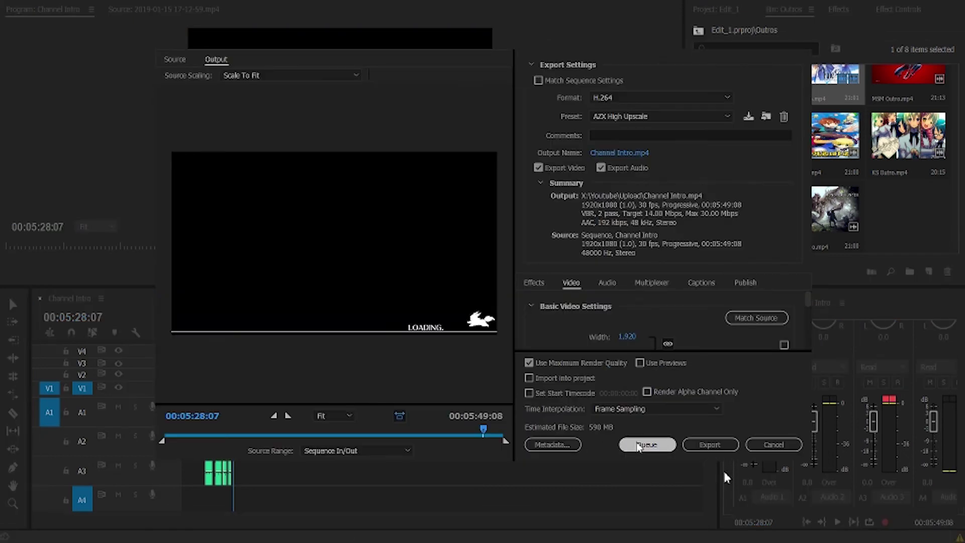
{"action": "left_click", "coordinate": [646, 445]}
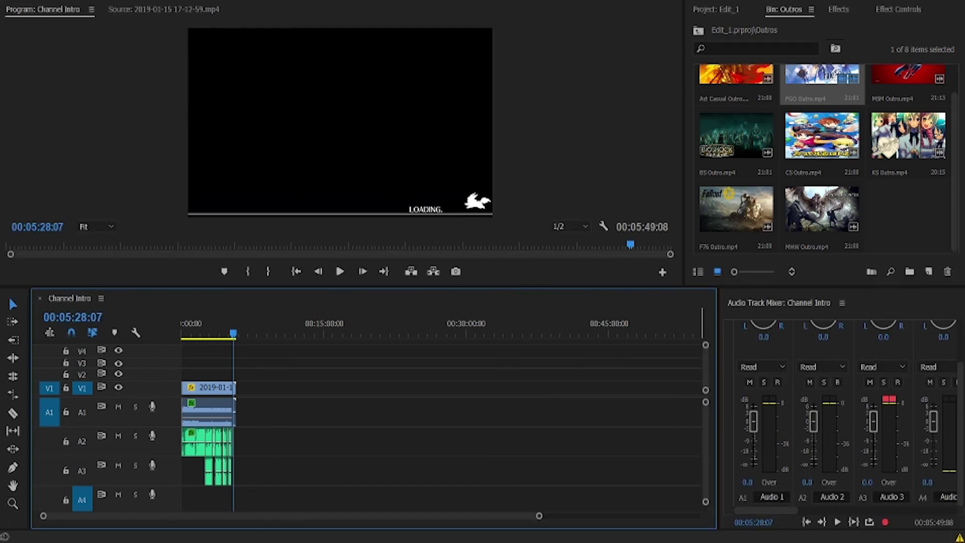
- Preview several points of the queued 00:26:27:26 export in its export settings and close them
{"action": "key", "text": "ctrl+m"}
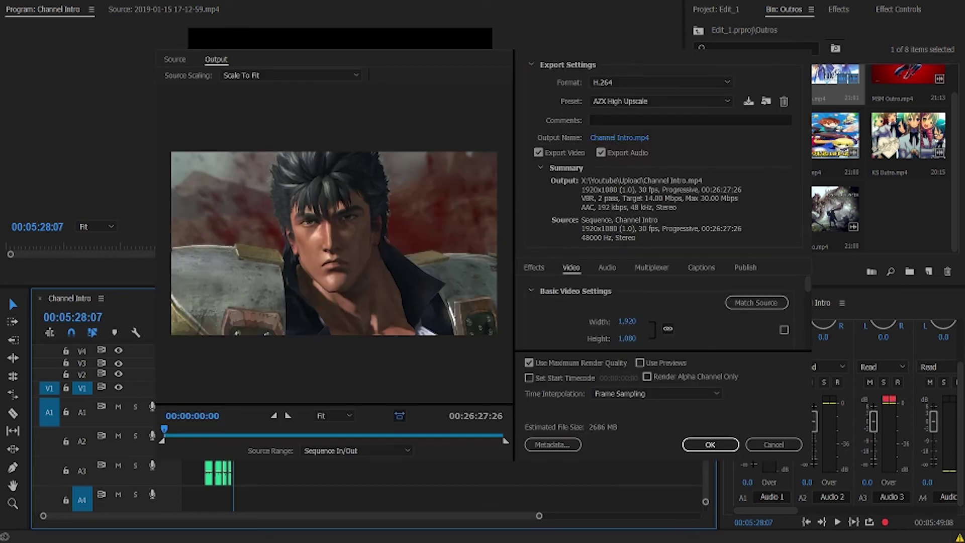
{"action": "left_click", "coordinate": [380, 434]}
{"action": "left_click", "coordinate": [452, 434]}
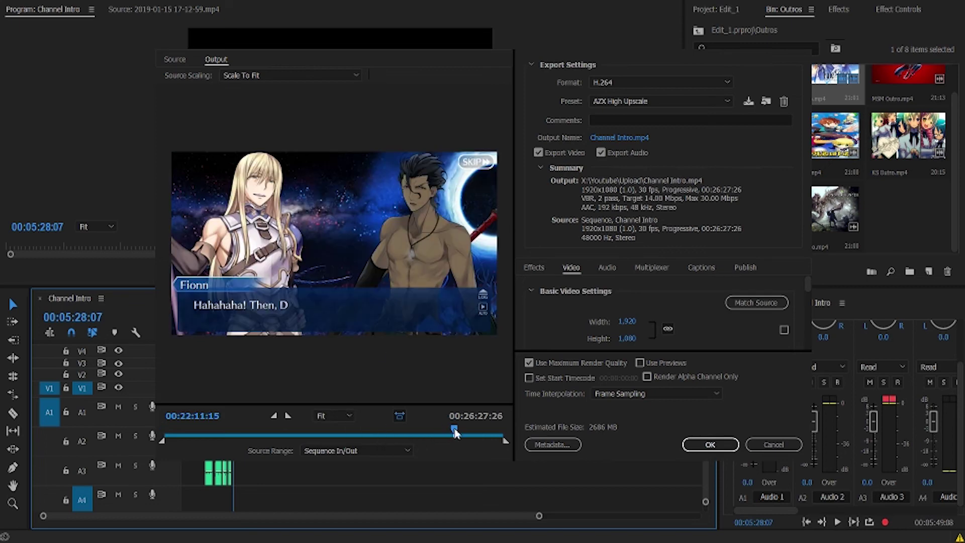
{"action": "left_click_drag", "start_coordinate": [454, 433], "coordinate": [185, 435]}
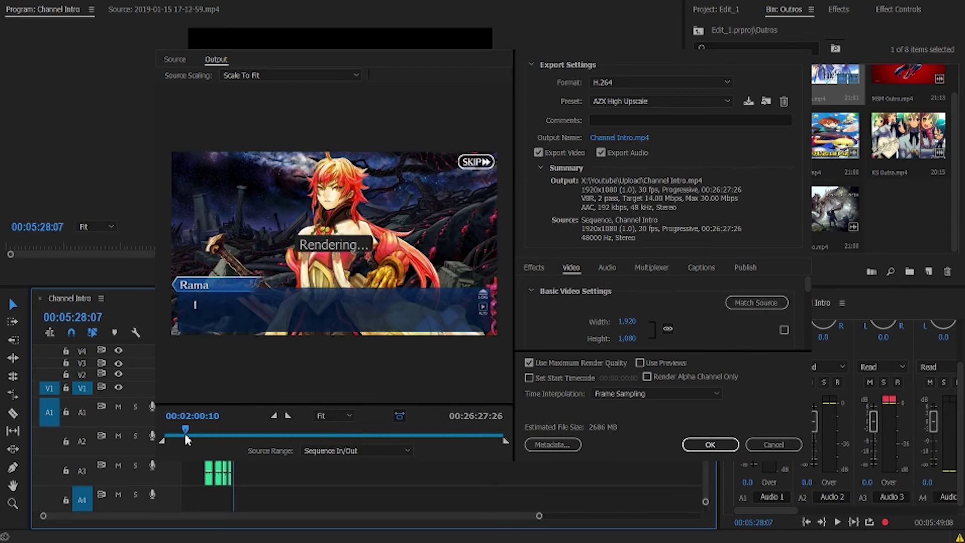
{"action": "left_click", "coordinate": [689, 443]}
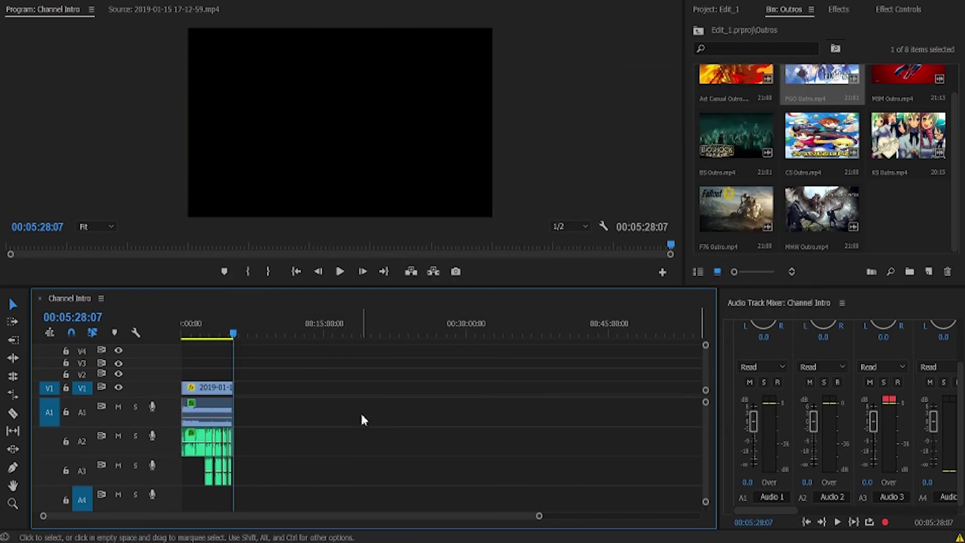
- Restore the second and third episode clips by undoing, and ripple delete the first episode's clips after the channel intro
{"action": "key", "text": "ctrl+v"}
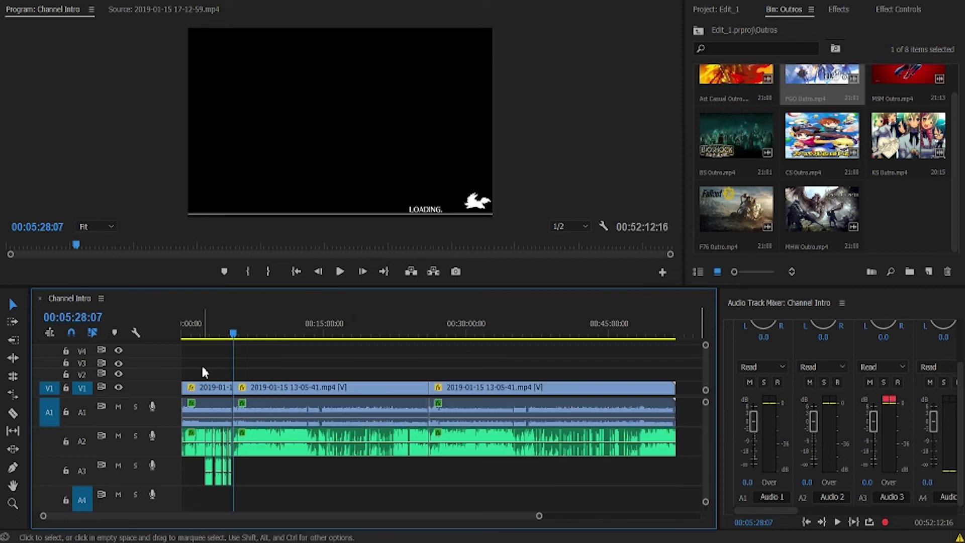
{"action": "left_click_drag", "start_coordinate": [185, 361], "coordinate": [232, 490]}
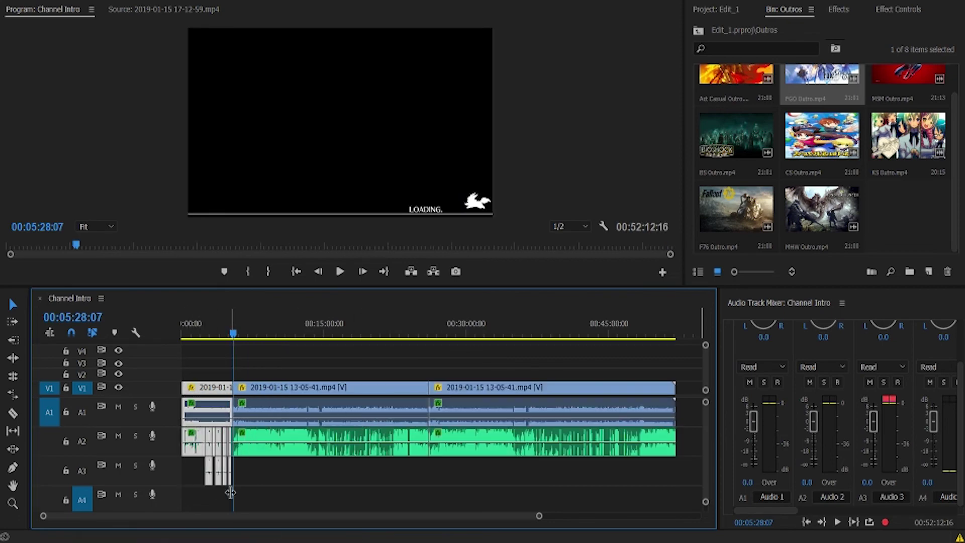
{"action": "key", "text": "shift+Delete"}
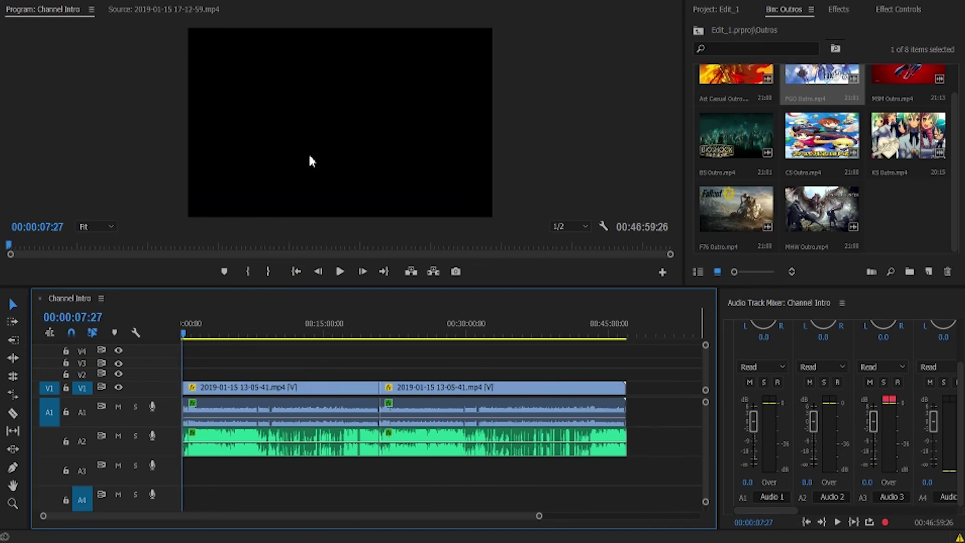
- Delete the leftover audio clip on A2 after the channel intro and close the gap before the second episode
{"action": "scroll", "coordinate": [446, 518], "scroll_direction": "up", "scroll_amount": 2}
{"action": "scroll", "coordinate": [445, 521], "scroll_direction": "up", "scroll_amount": 6}
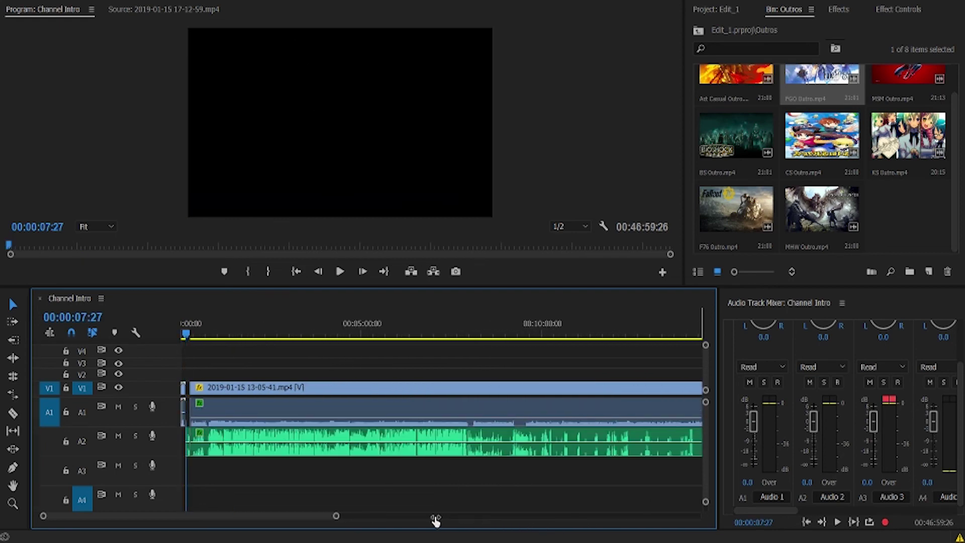
{"action": "left_click", "coordinate": [341, 451]}
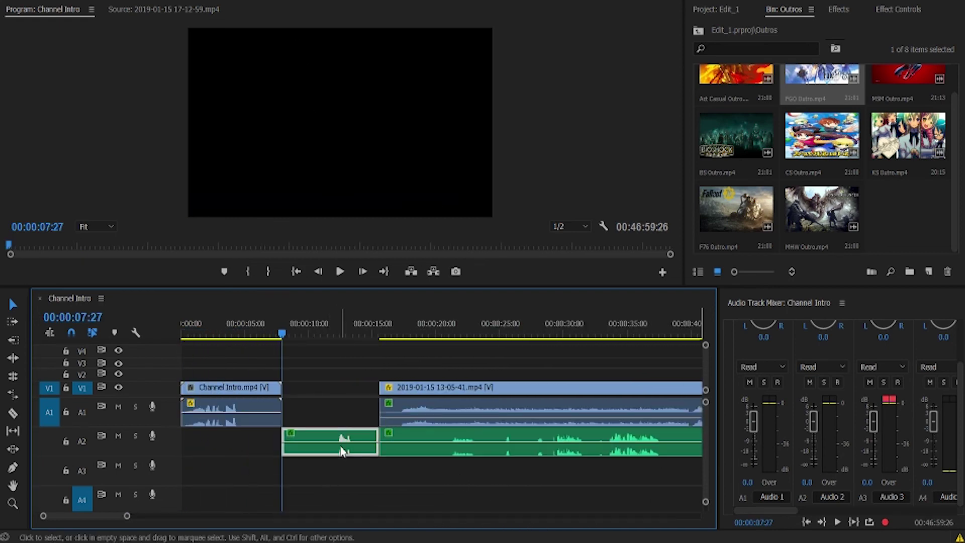
{"action": "key", "text": "Delete"}
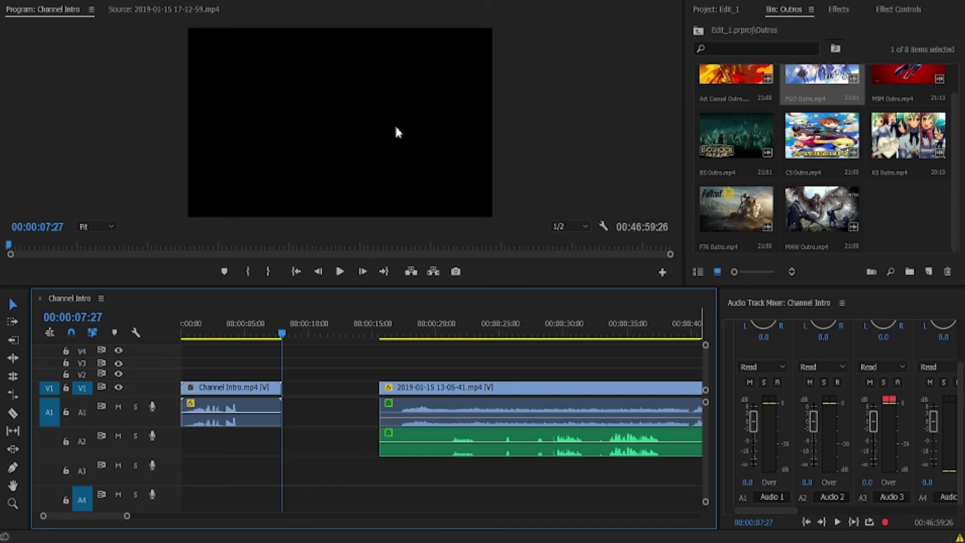
{"action": "left_click_drag", "start_coordinate": [346, 353], "coordinate": [354, 422]}
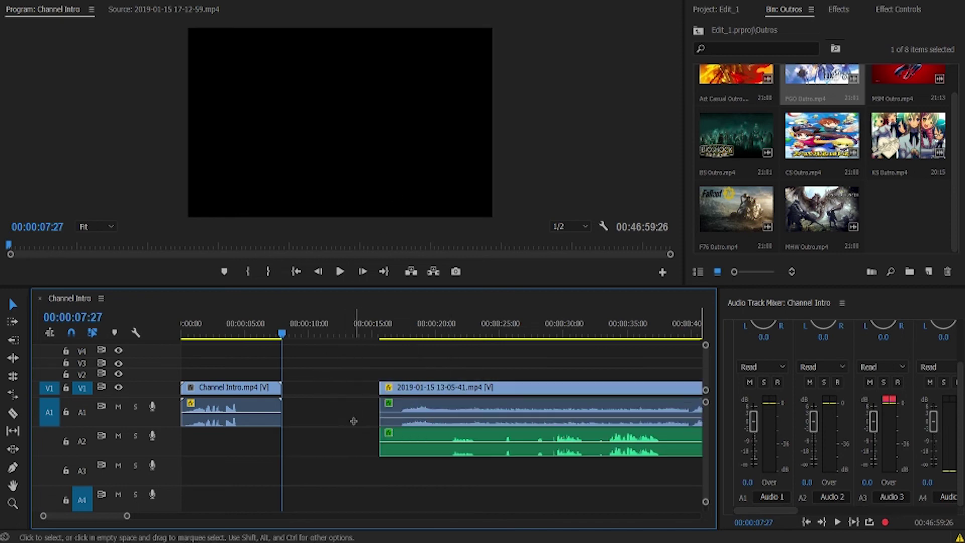
{"action": "left_click", "coordinate": [338, 405]}
{"action": "key", "text": "Delete"}
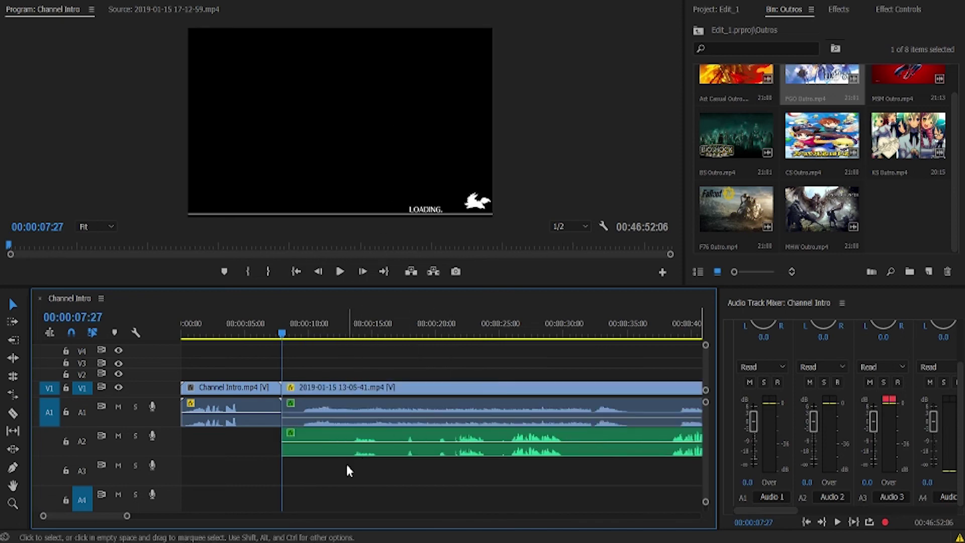
- Play the opening of the second episode from the end of the channel intro to check the join
{"action": "left_click", "coordinate": [340, 271]}
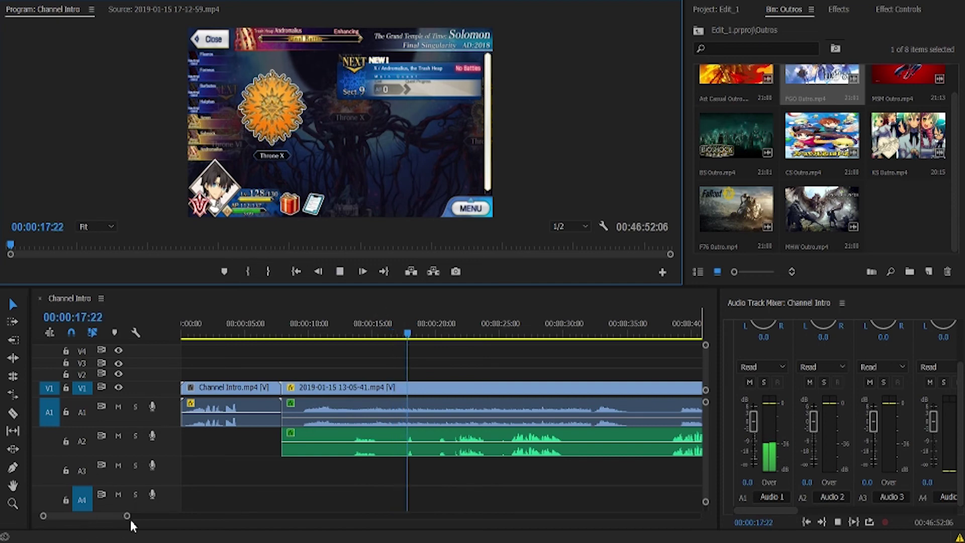
{"action": "left_click_drag", "start_coordinate": [128, 518], "coordinate": [212, 523]}
{"action": "left_click_drag", "start_coordinate": [308, 522], "coordinate": [408, 513]}
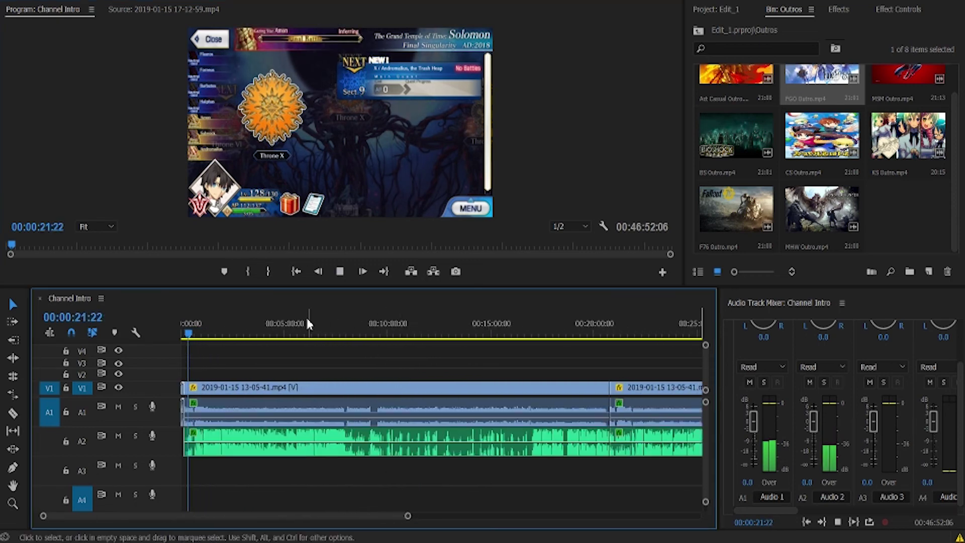
{"action": "left_click", "coordinate": [341, 271]}
- Delete the third episode's clips and append FGO Outro.mp4 directly after the second episode
{"action": "left_click_drag", "start_coordinate": [407, 517], "coordinate": [565, 515]}
{"action": "left_click", "coordinate": [449, 397]}
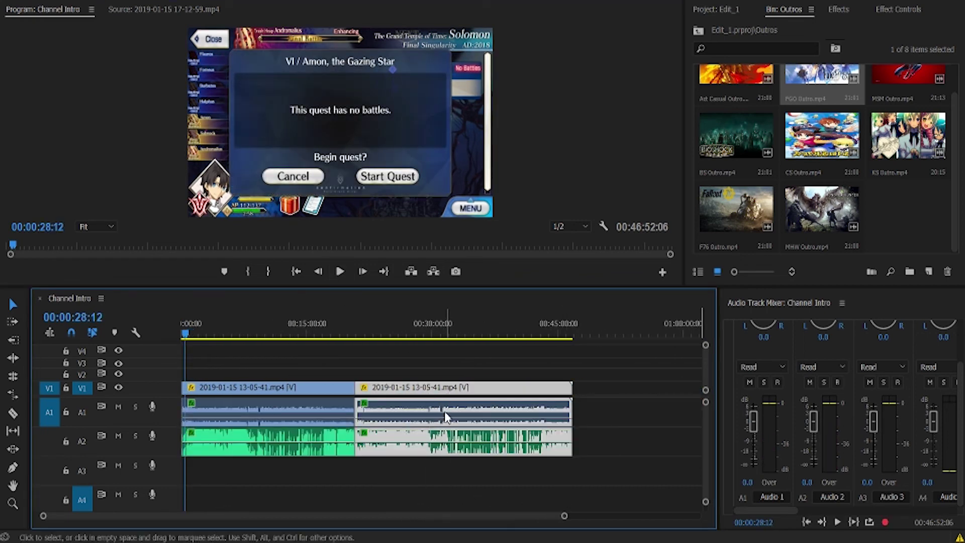
{"action": "key", "text": "Delete"}
{"action": "left_click_drag", "start_coordinate": [832, 84], "coordinate": [366, 410]}
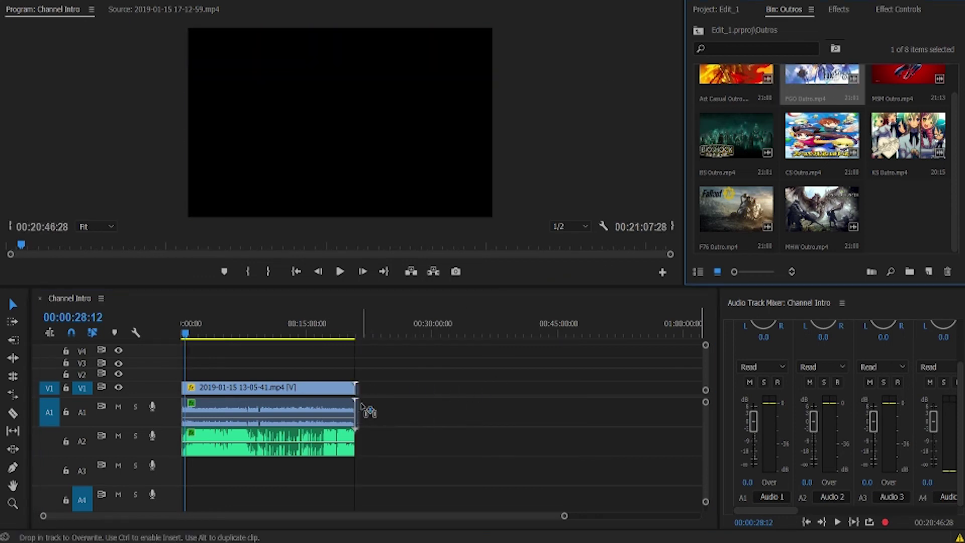
- Check the footage just before the outro at the end of the second episode and queue the sequence for export
{"action": "left_click_drag", "start_coordinate": [346, 332], "coordinate": [354, 334]}
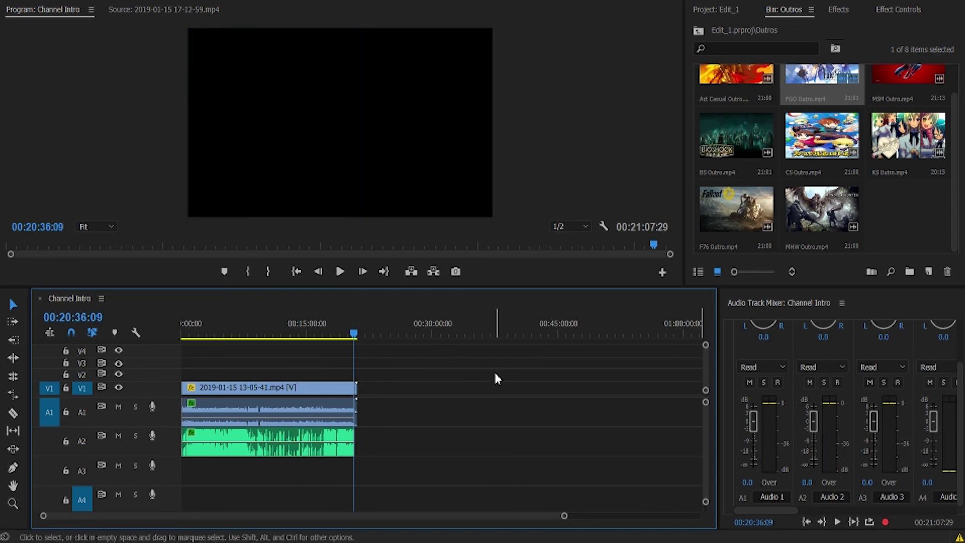
{"action": "left_click_drag", "start_coordinate": [564, 516], "coordinate": [381, 511]}
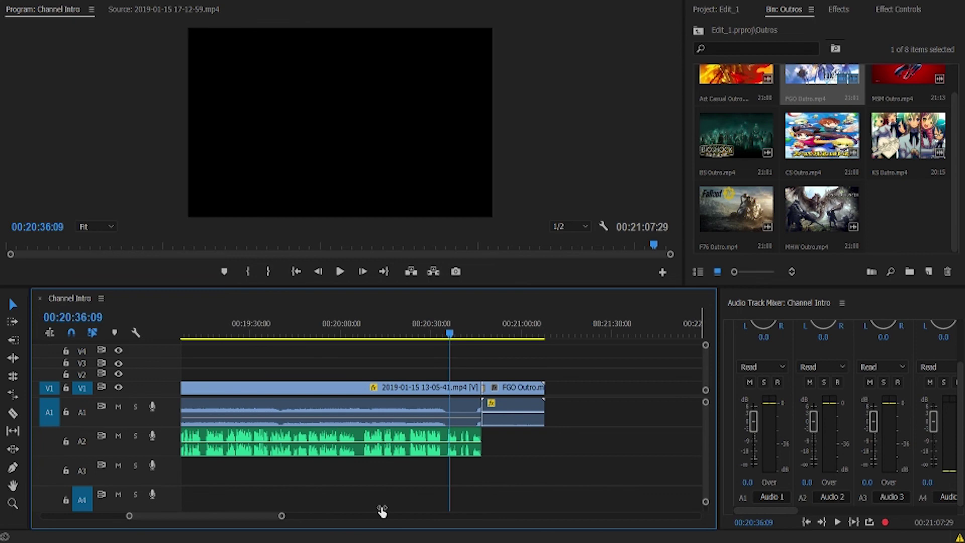
{"action": "left_click", "coordinate": [459, 335]}
{"action": "left_click_drag", "start_coordinate": [460, 332], "coordinate": [479, 334]}
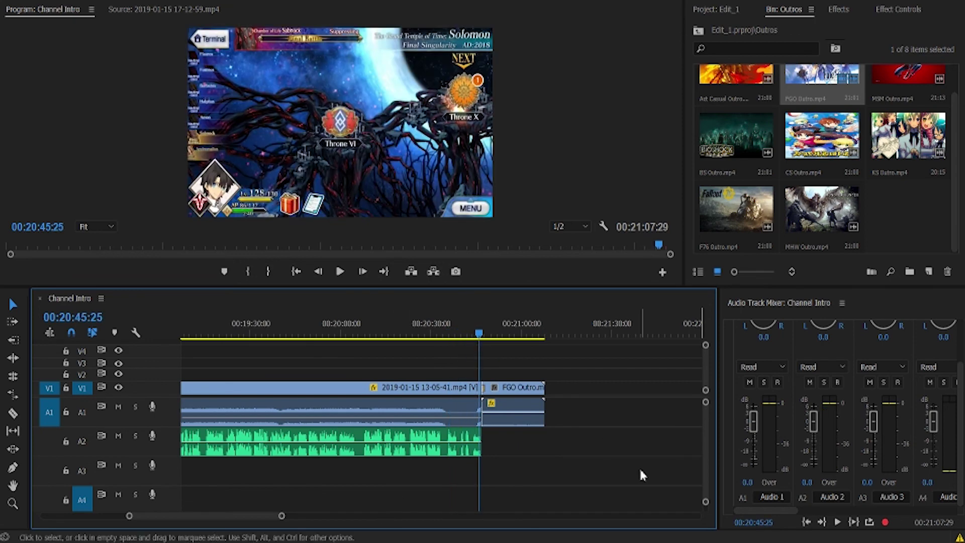
{"action": "key", "text": "ctrl+m"}
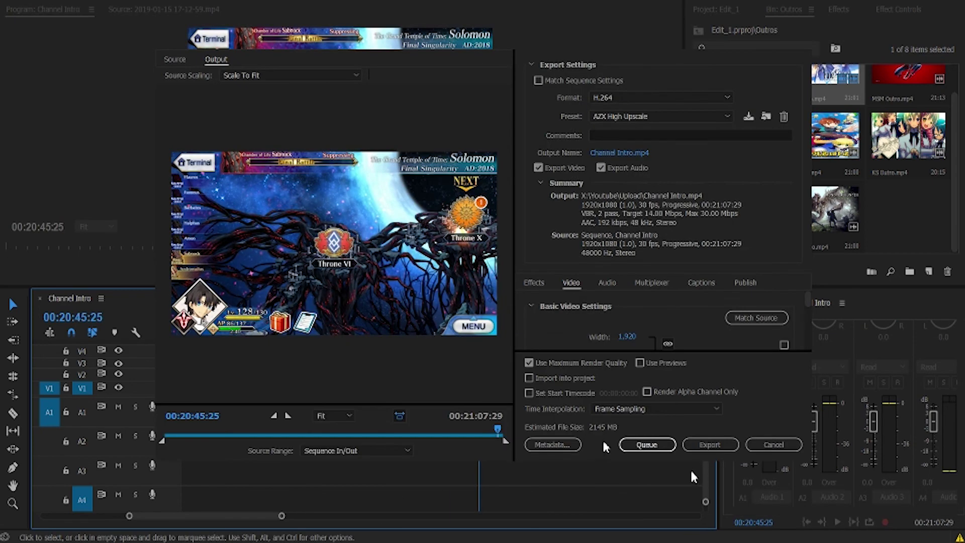
{"action": "left_click", "coordinate": [633, 445]}
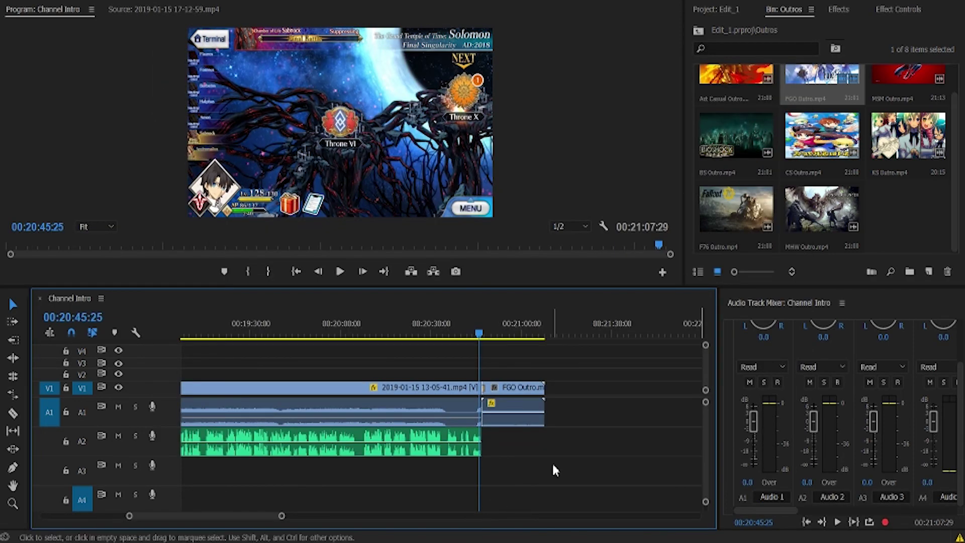
- Undo the outro placement and the deletion of the third episode's clips
{"action": "key", "text": "ctrl+z"}
{"action": "key", "text": "ctrl+shift+z"}
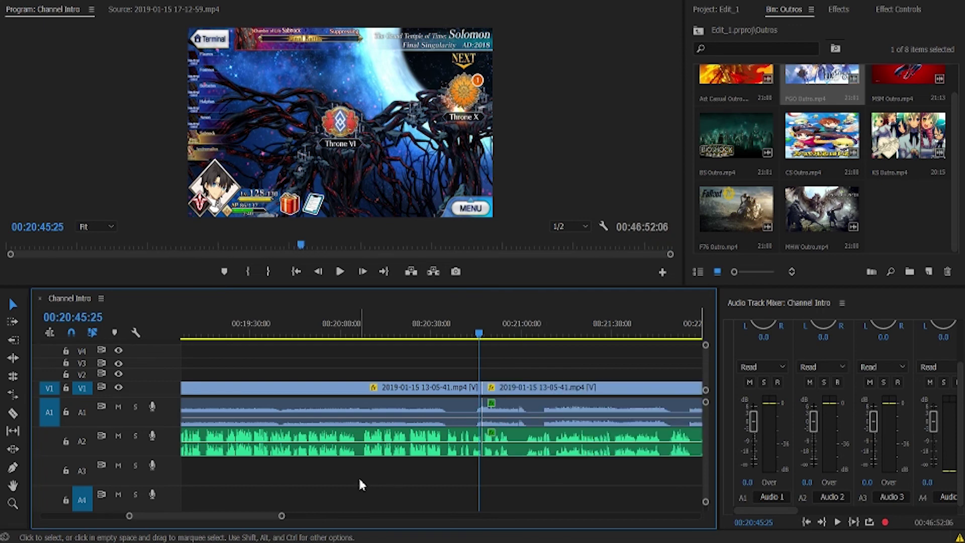
- Ripple-delete the second episode's video and audio clips to close the gap before the third episode
{"action": "left_click_drag", "start_coordinate": [359, 477], "coordinate": [410, 388]}
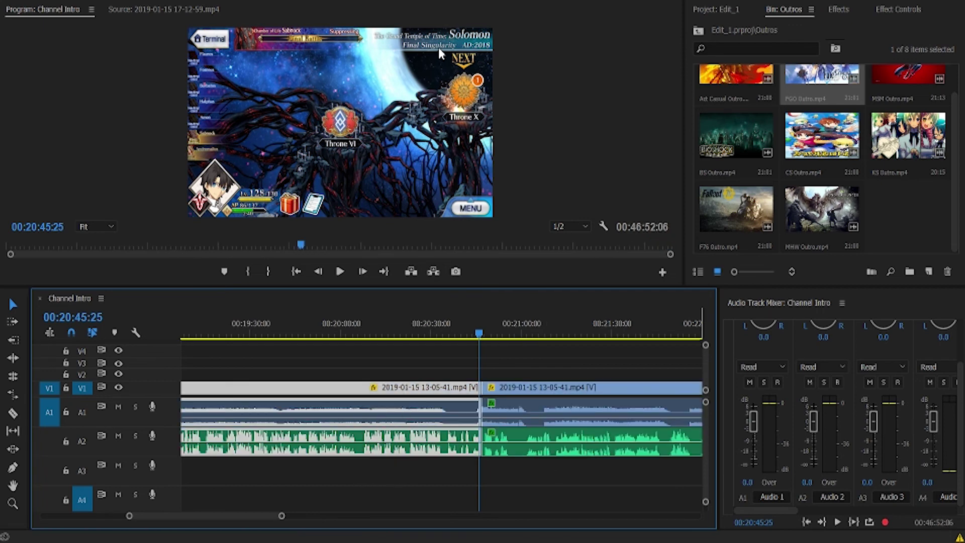
{"action": "key", "text": "shift+Delete"}
- Play the third episode's ending, split its clips at 00:26:09:05 and delete the leftover video and audio after the cut
{"action": "left_click_drag", "start_coordinate": [199, 517], "coordinate": [661, 491]}
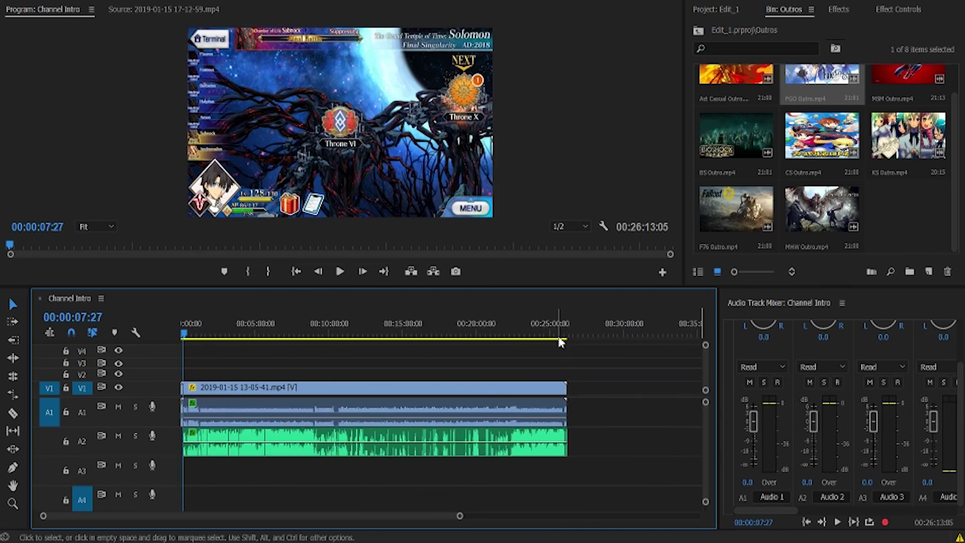
{"action": "left_click_drag", "start_coordinate": [561, 337], "coordinate": [568, 335]}
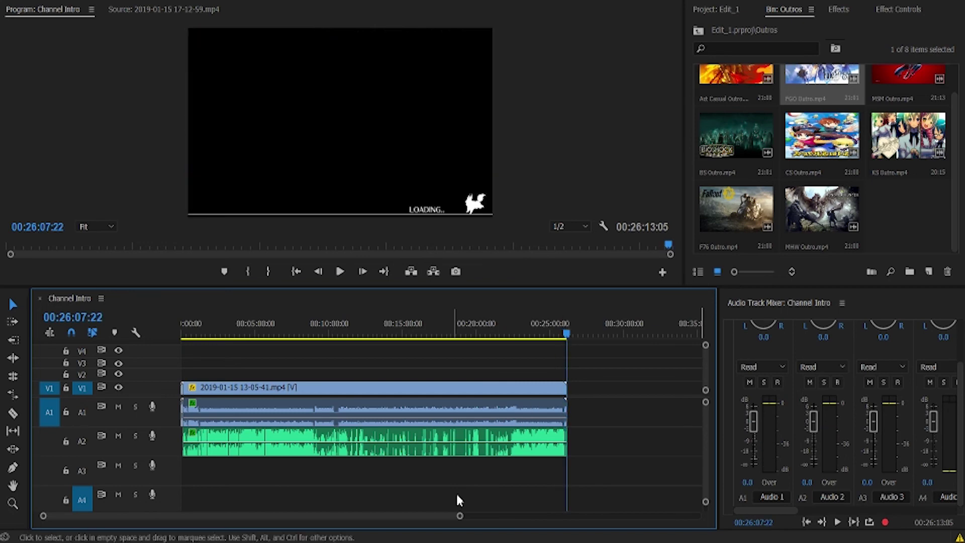
{"action": "left_click_drag", "start_coordinate": [459, 516], "coordinate": [257, 515]}
{"action": "left_click_drag", "start_coordinate": [450, 335], "coordinate": [460, 332]}
{"action": "left_click", "coordinate": [340, 272]}
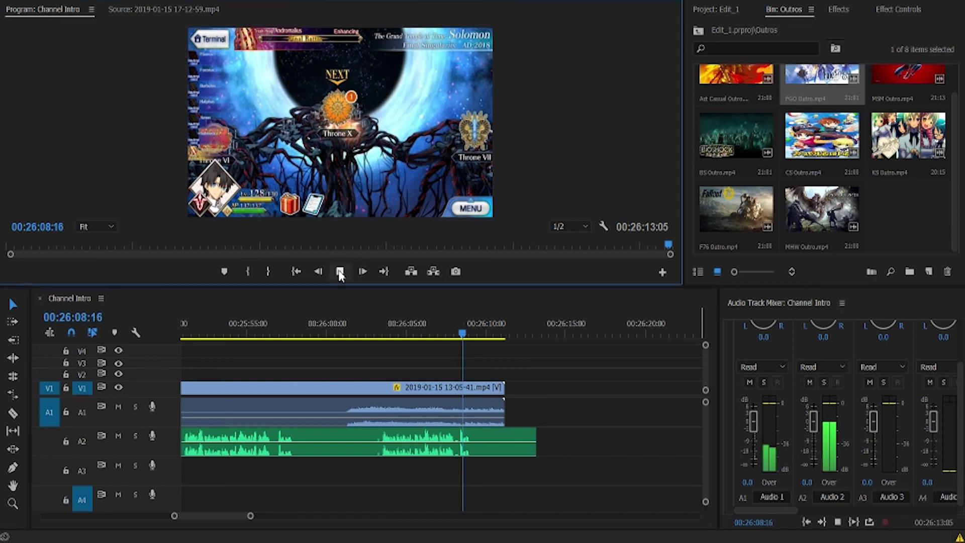
{"action": "left_click", "coordinate": [340, 272]}
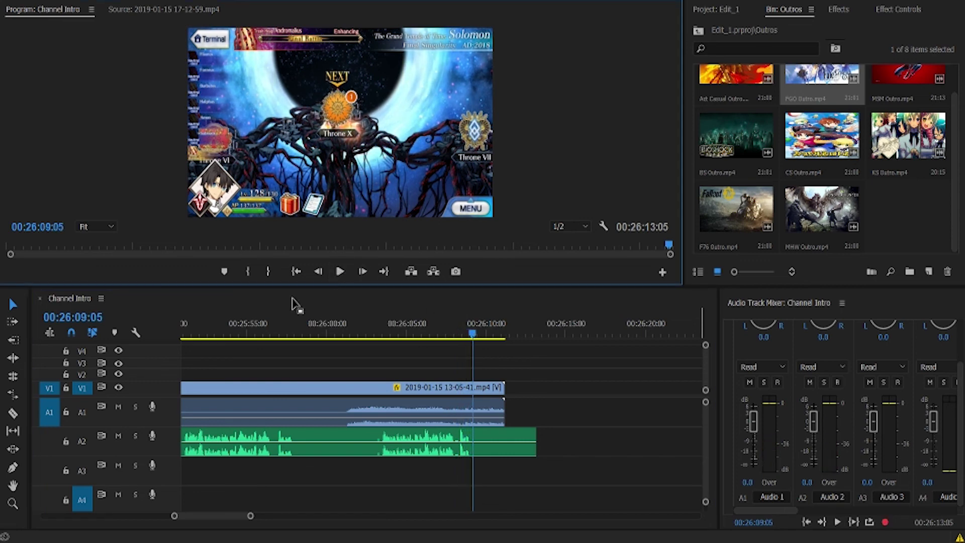
{"action": "left_click", "coordinate": [13, 413]}
{"action": "left_click", "coordinate": [476, 414]}
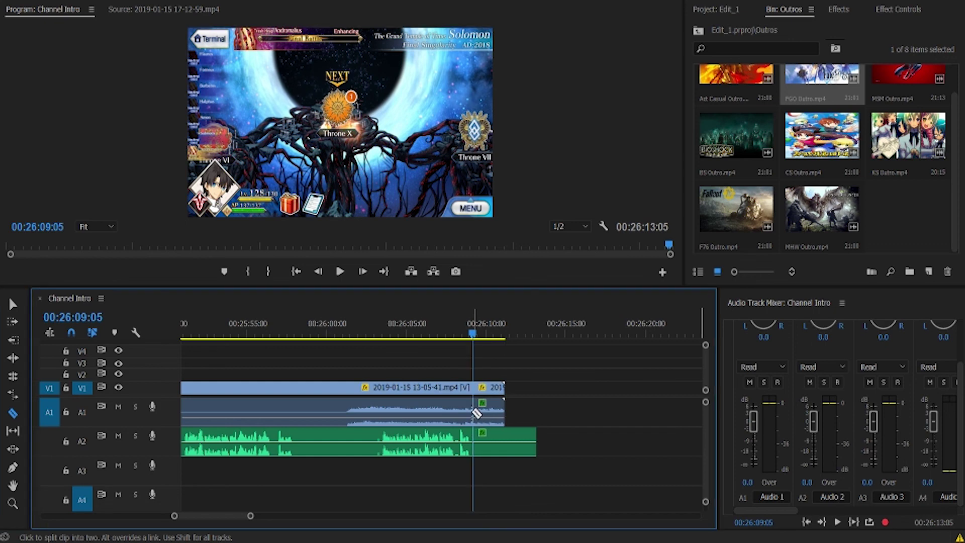
{"action": "left_click", "coordinate": [13, 304]}
{"action": "left_click", "coordinate": [543, 372]}
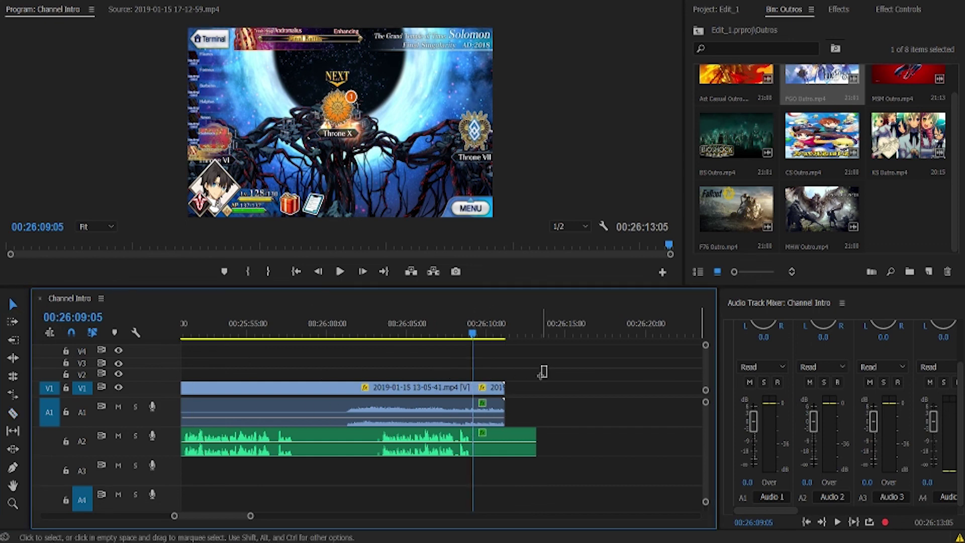
{"action": "left_click_drag", "start_coordinate": [543, 372], "coordinate": [487, 455]}
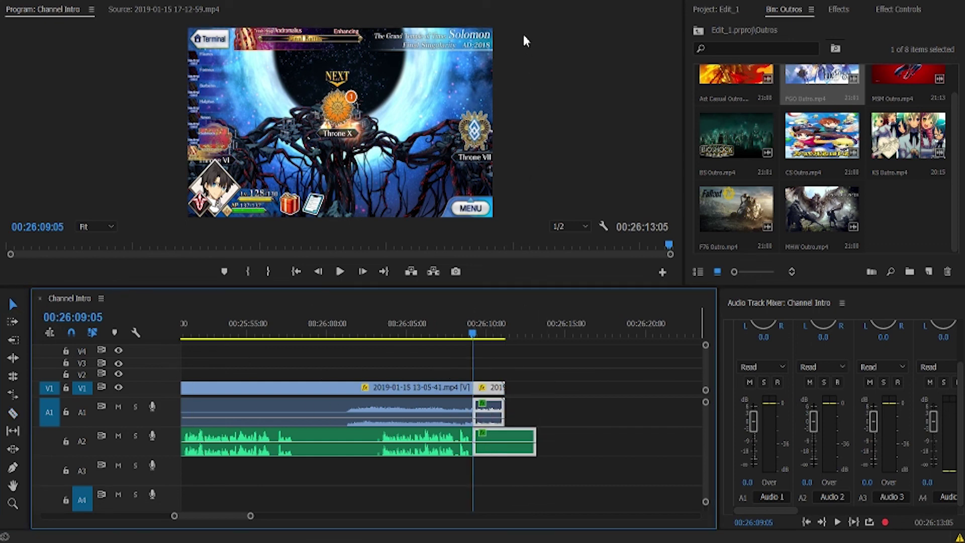
{"action": "key", "text": "Delete"}
- Append FGO Outro.mp4 to the third episode with the default video transition at its start and queue the sequence for export
{"action": "left_click_drag", "start_coordinate": [822, 77], "coordinate": [483, 408]}
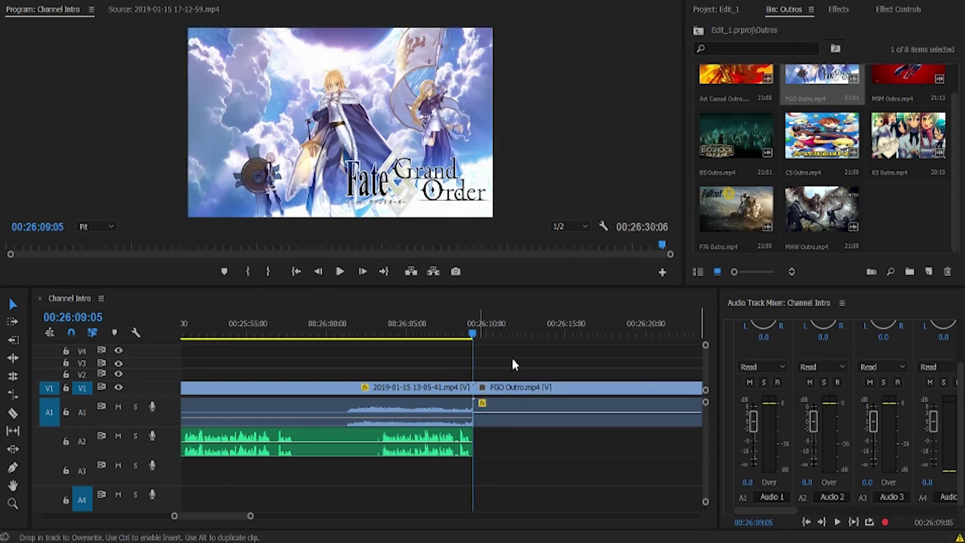
{"action": "left_click_drag", "start_coordinate": [513, 365], "coordinate": [515, 360]}
{"action": "key", "text": "ctrl+d"}
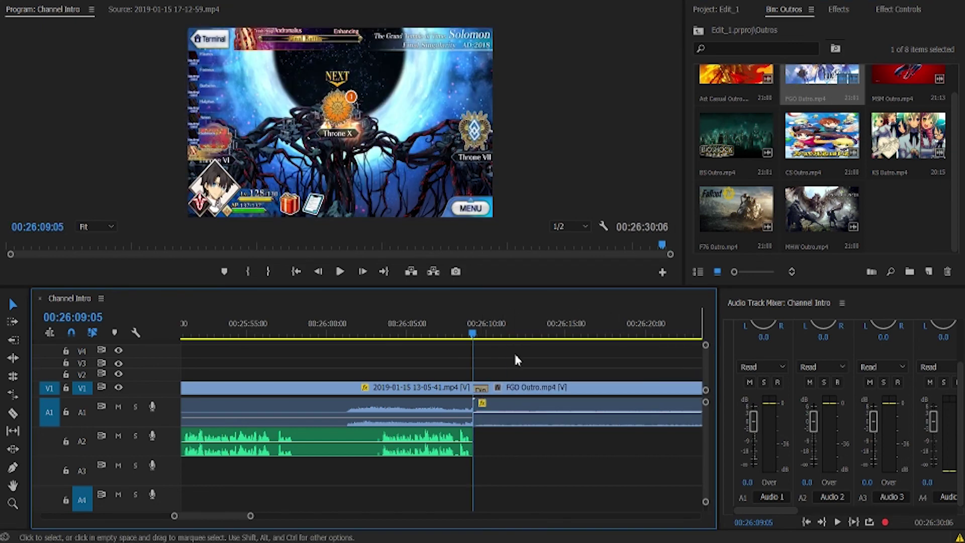
{"action": "key", "text": "ctrl+m"}
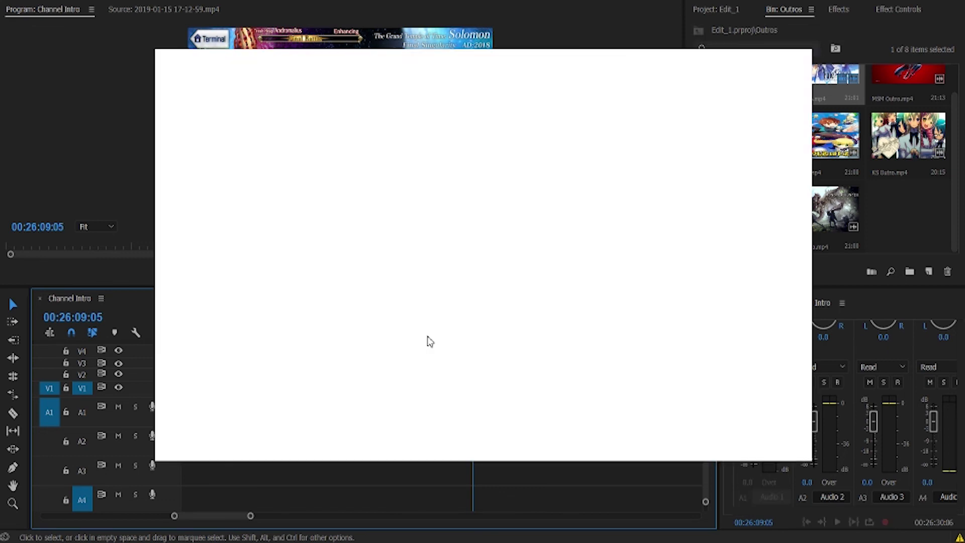
{"action": "left_click", "coordinate": [646, 445]}
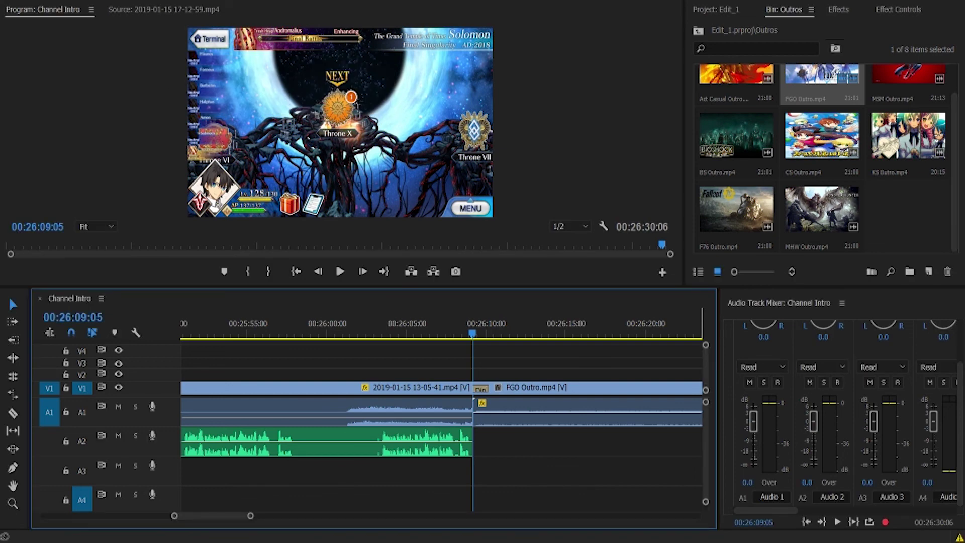
- Delete the third episode's video and audio clips and the outro from the timeline, keeping only the channel intro
{"action": "left_click_drag", "start_coordinate": [248, 516], "coordinate": [373, 513]}
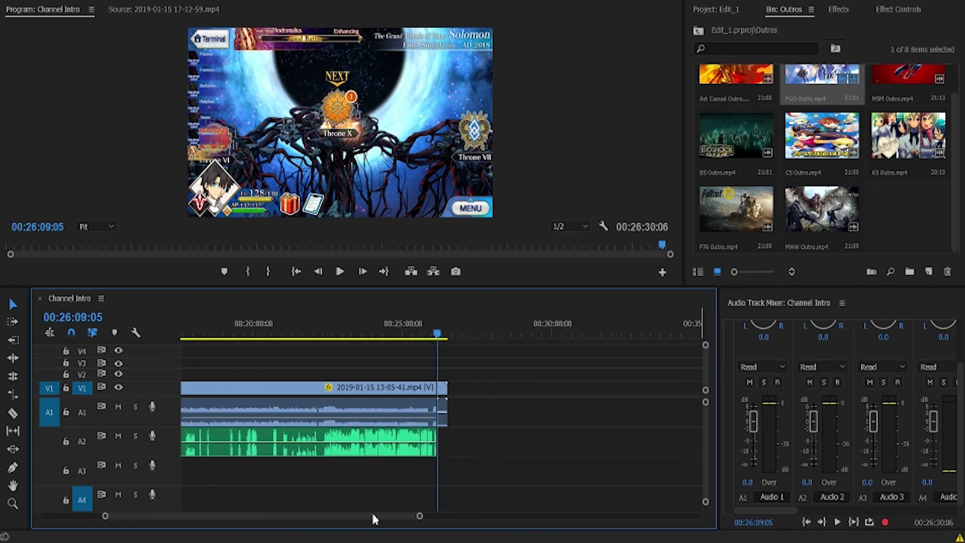
{"action": "scroll", "coordinate": [373, 511], "scroll_direction": "down", "scroll_amount": 2}
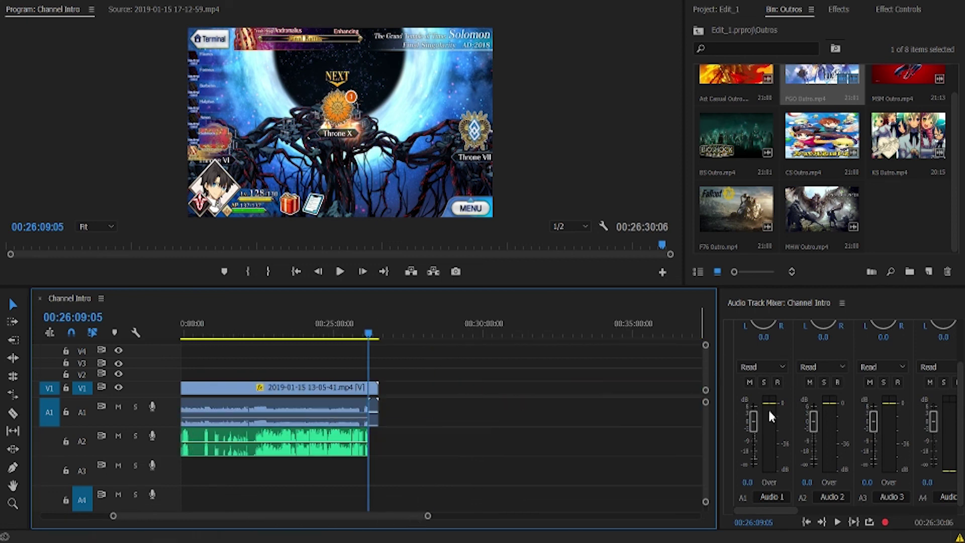
{"action": "left_click_drag", "start_coordinate": [427, 515], "coordinate": [578, 496]}
{"action": "left_click_drag", "start_coordinate": [475, 385], "coordinate": [317, 443]}
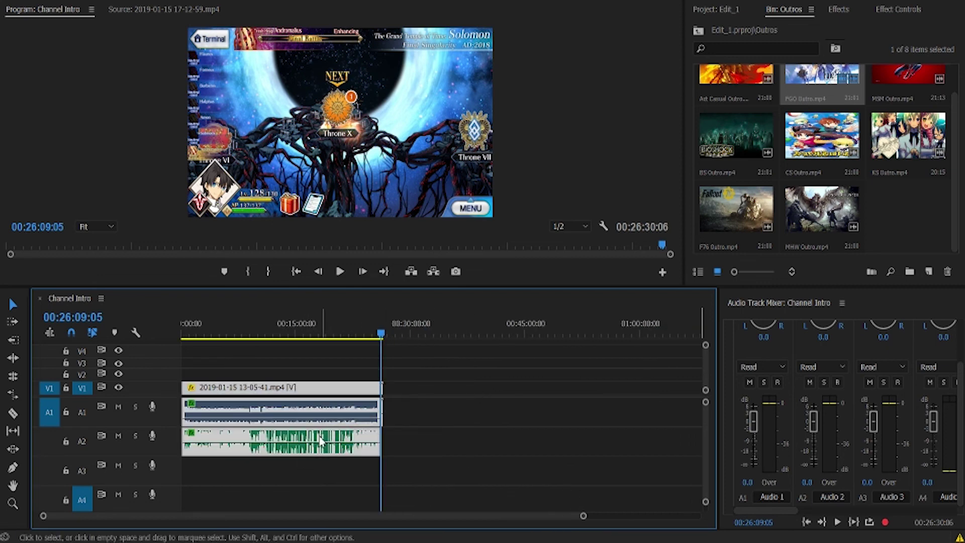
{"action": "key", "text": "Delete"}
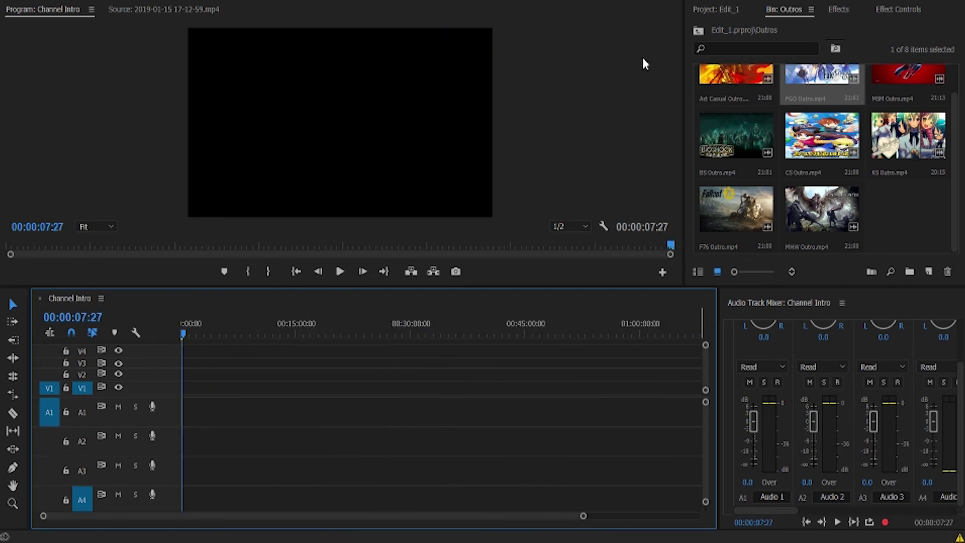
{"action": "left_click", "coordinate": [722, 10]}
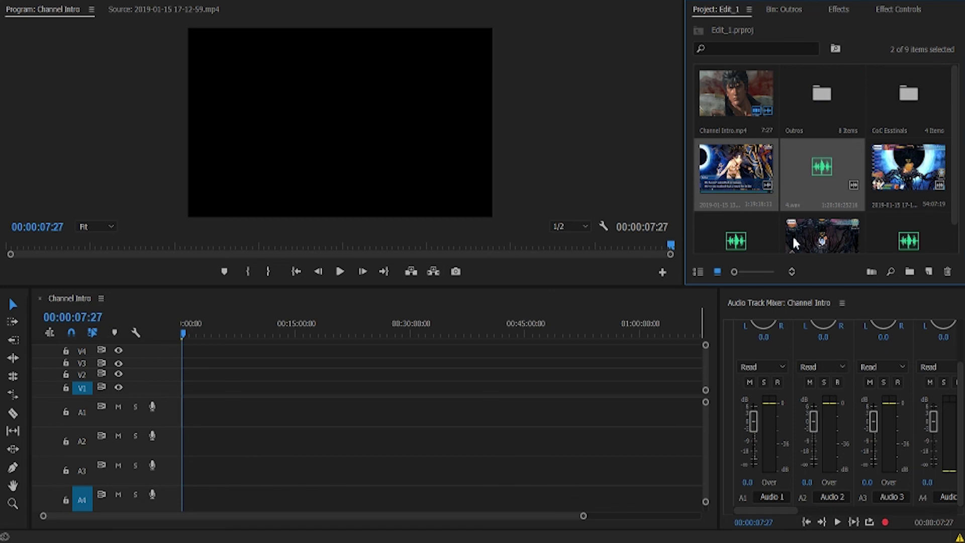
{"action": "key", "text": "Delete"}
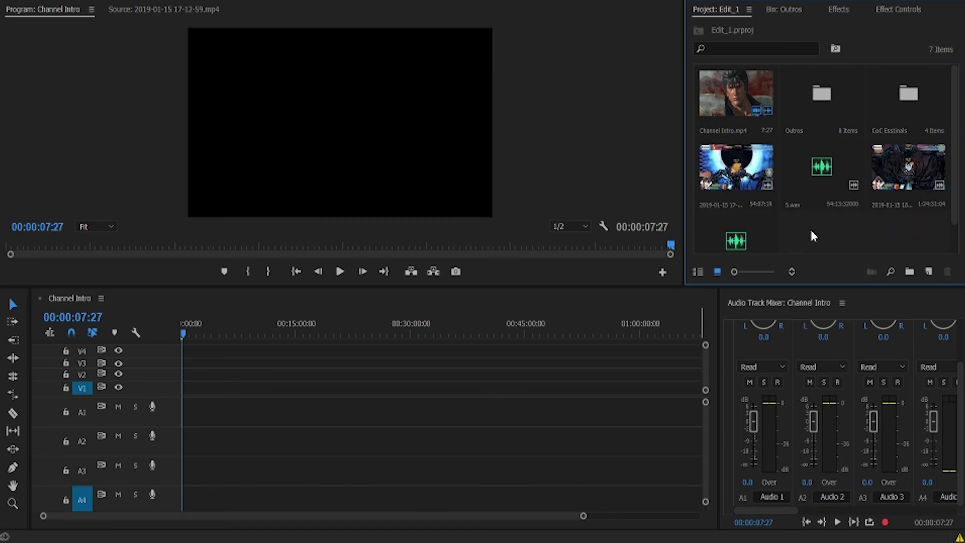
{"action": "key", "text": "ctrl+s"}
{"action": "left_click", "coordinate": [393, 446]}
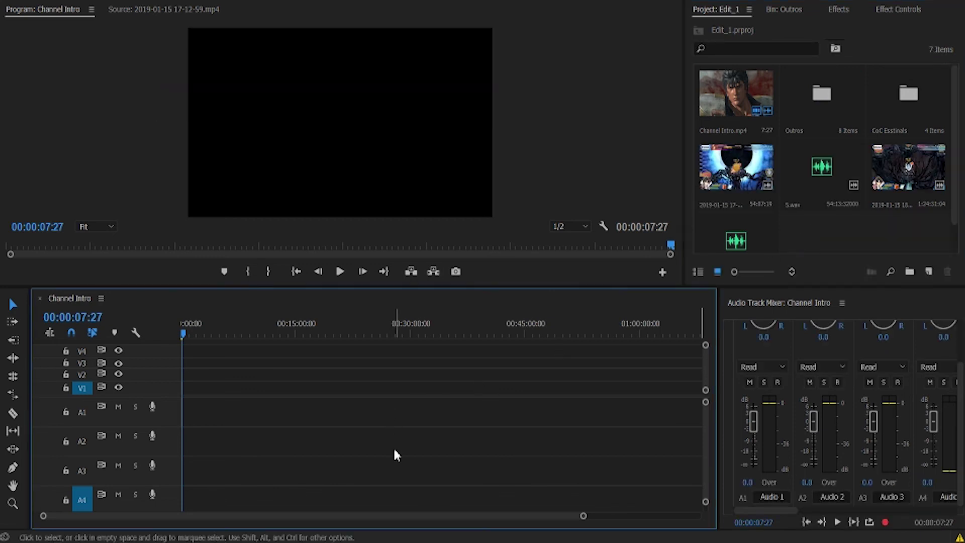
- Switch to Adobe Media Encoder and name the first two queued output files FGOa and FGOb in the Upload folder
{"action": "left_click", "coordinate": [8, 295]}
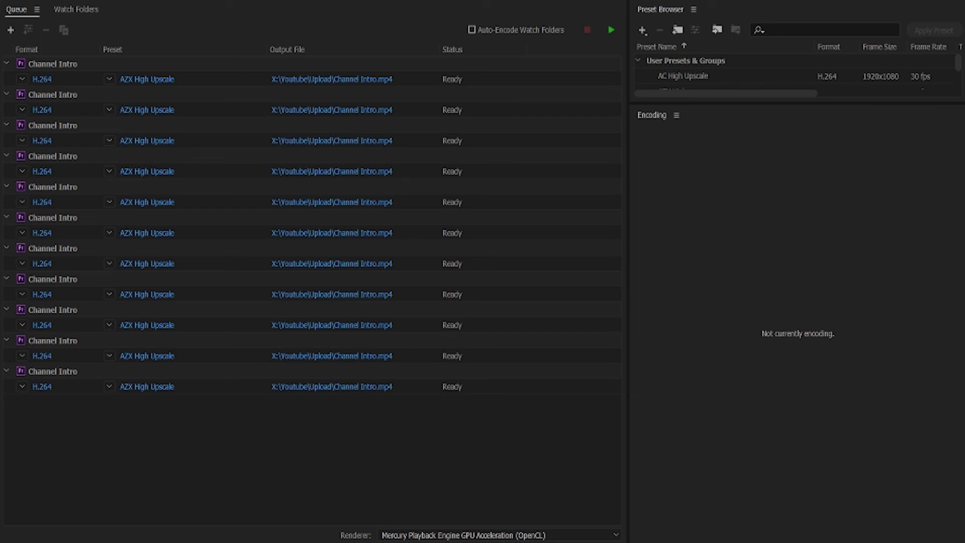
{"action": "left_click", "coordinate": [343, 81]}
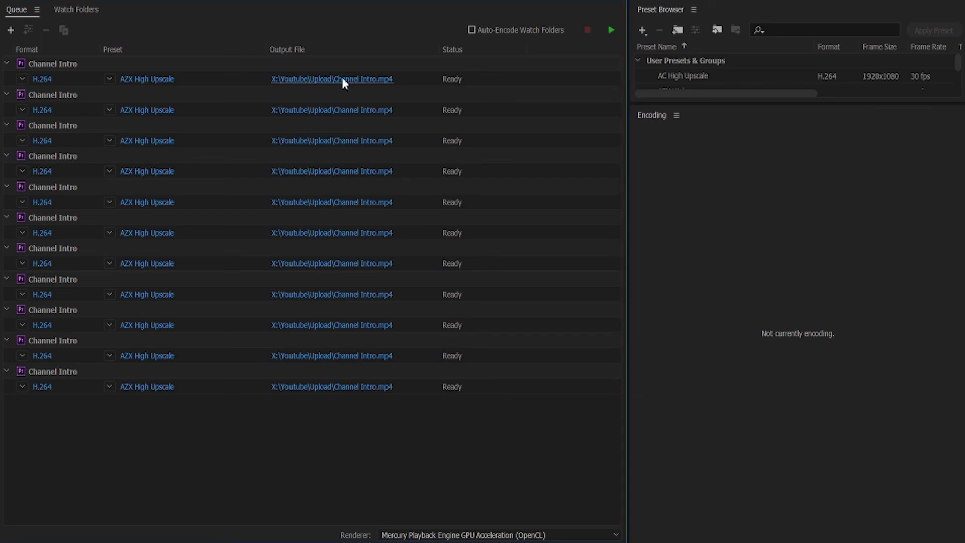
{"action": "left_click", "coordinate": [344, 80]}
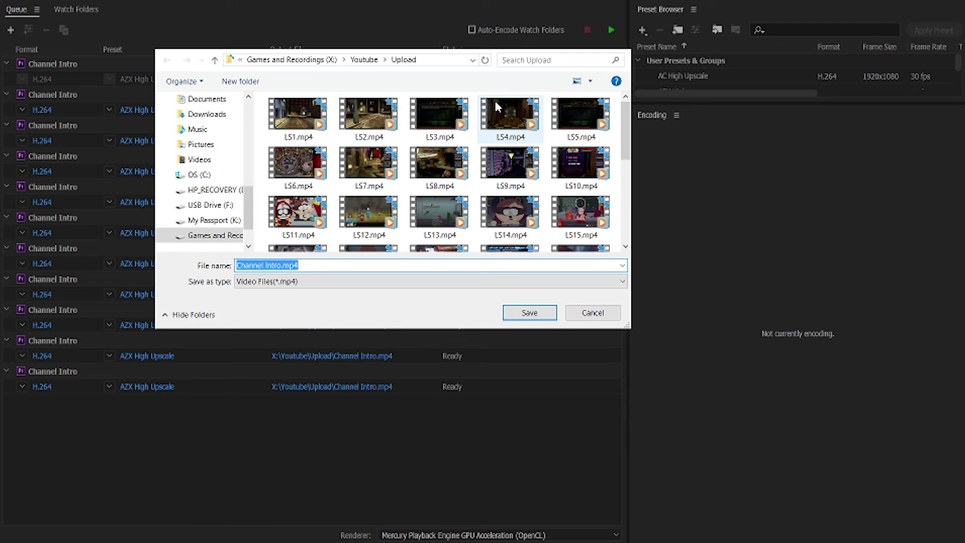
{"action": "type", "text": "FGOa"}
{"action": "key", "text": "Return"}
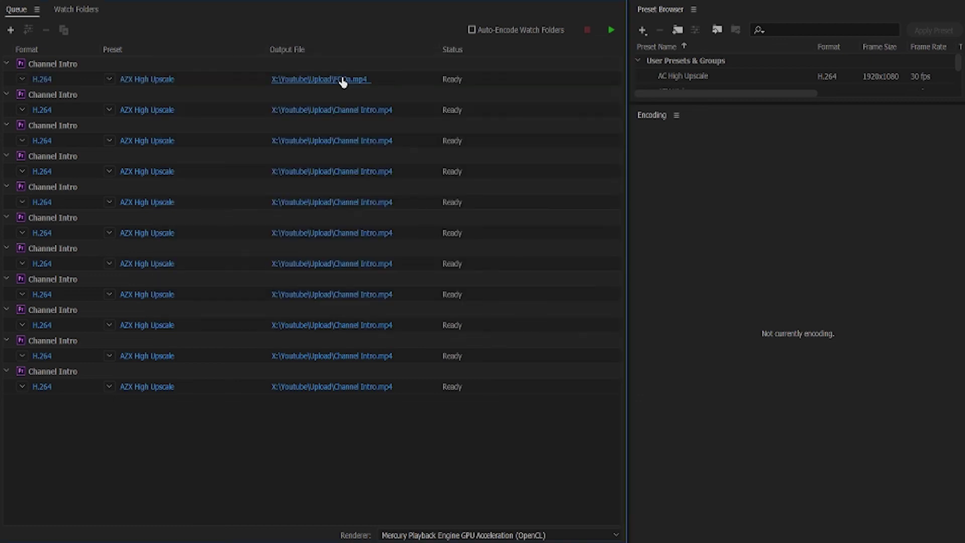
{"action": "left_click", "coordinate": [348, 111]}
{"action": "type", "text": "FG"}
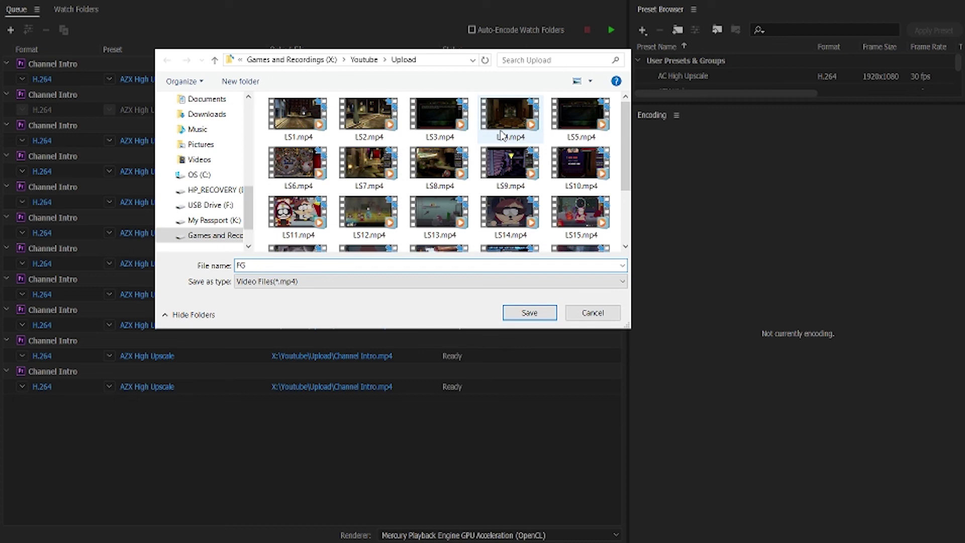
{"action": "type", "text": "BOOb"}
{"action": "key", "text": "Return"}
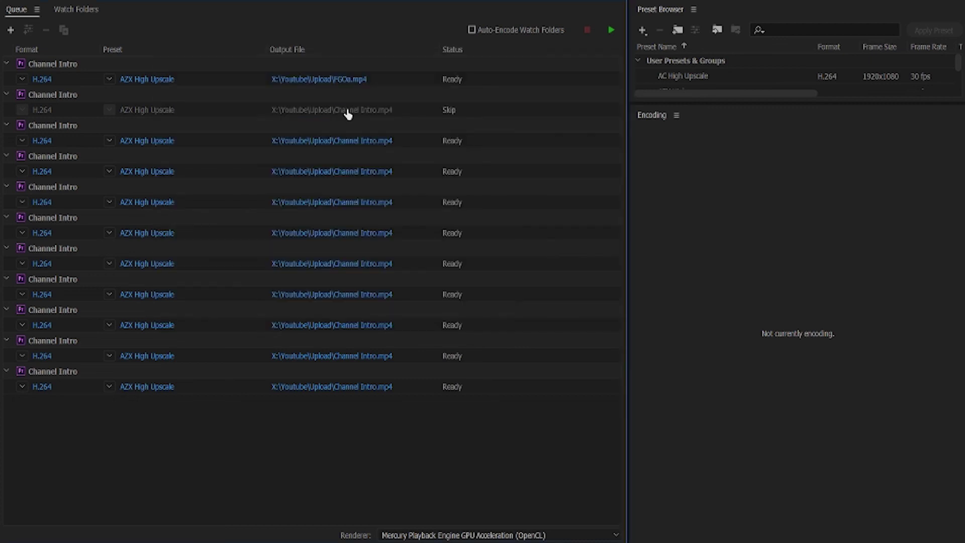
- Name the third and fourth queued output files FGOc and FGOd
{"action": "left_click", "coordinate": [349, 140]}
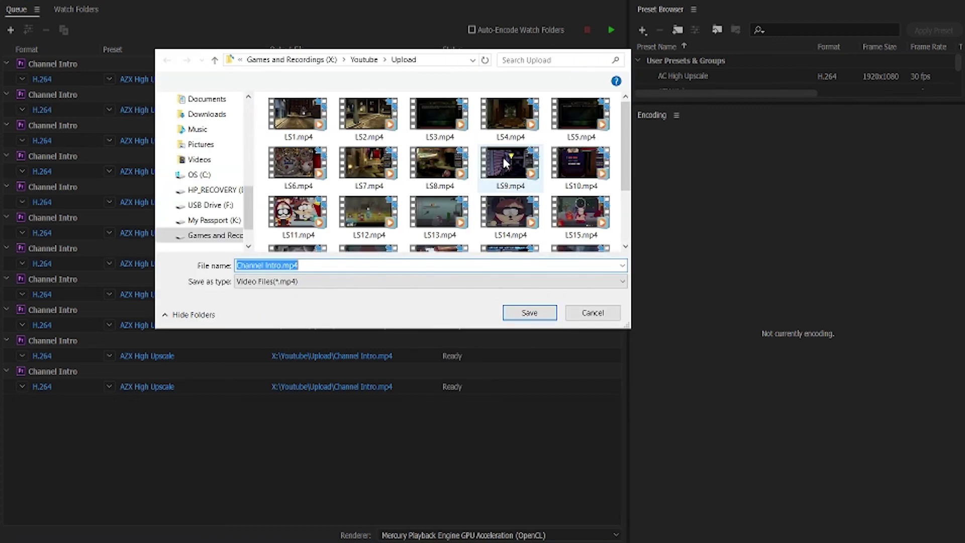
{"action": "type", "text": "FGO"}
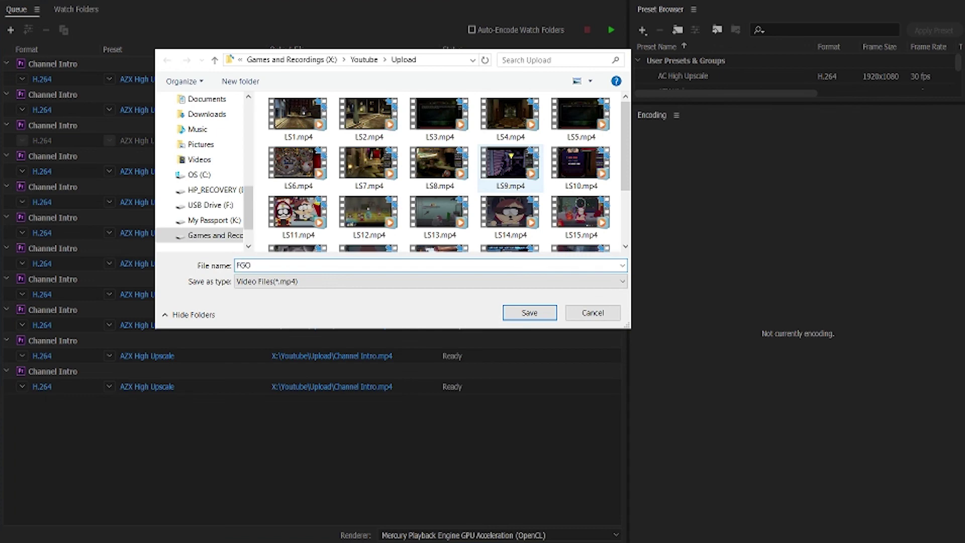
{"action": "type", "text": "c"}
{"action": "key", "text": "Return"}
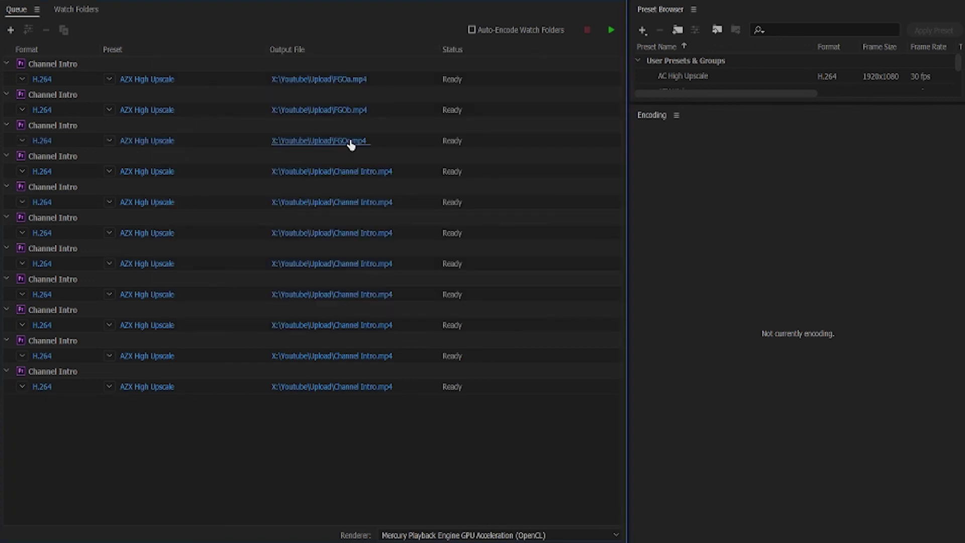
{"action": "left_click", "coordinate": [363, 170]}
{"action": "type", "text": "FGO"}
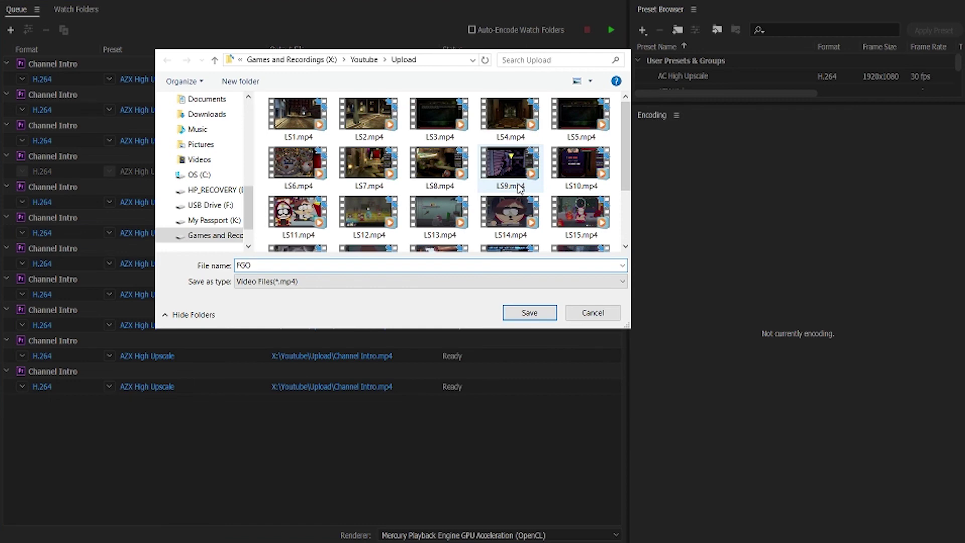
{"action": "type", "text": "d"}
{"action": "key", "text": "Return"}
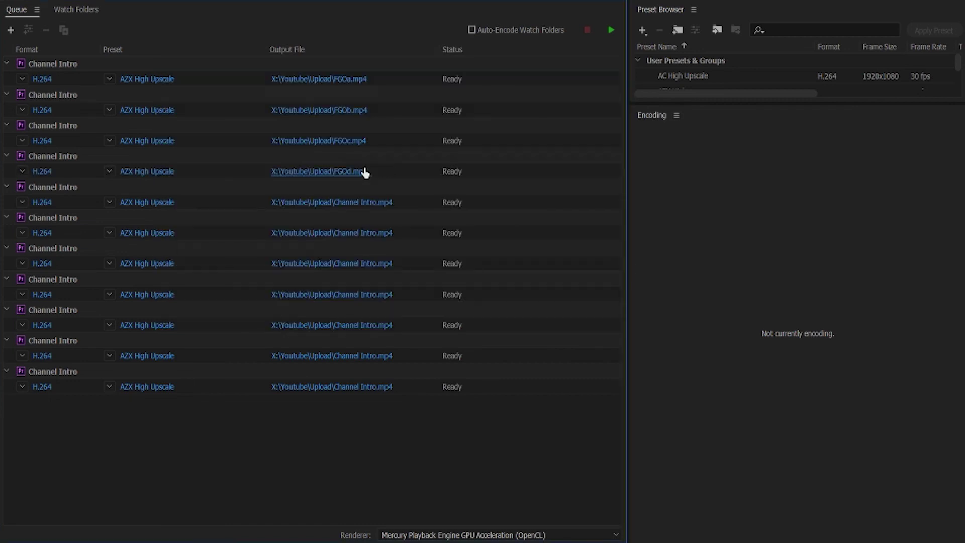
- Name the fifth and sixth queued output files FGOe and FGOf
{"action": "left_click", "coordinate": [375, 202]}
{"action": "type", "text": "FGO"}
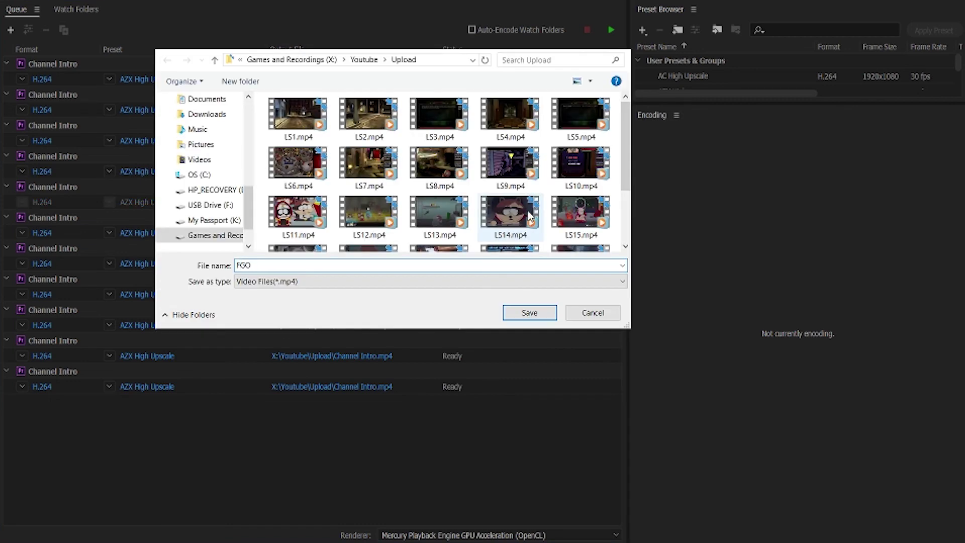
{"action": "type", "text": "e"}
{"action": "key", "text": "Return"}
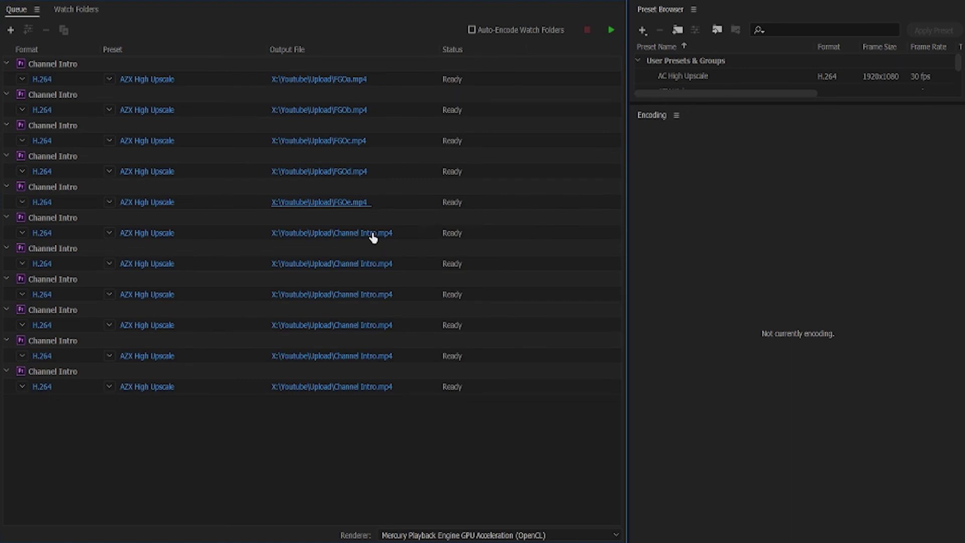
{"action": "left_click", "coordinate": [373, 233]}
{"action": "type", "text": "FGO"}
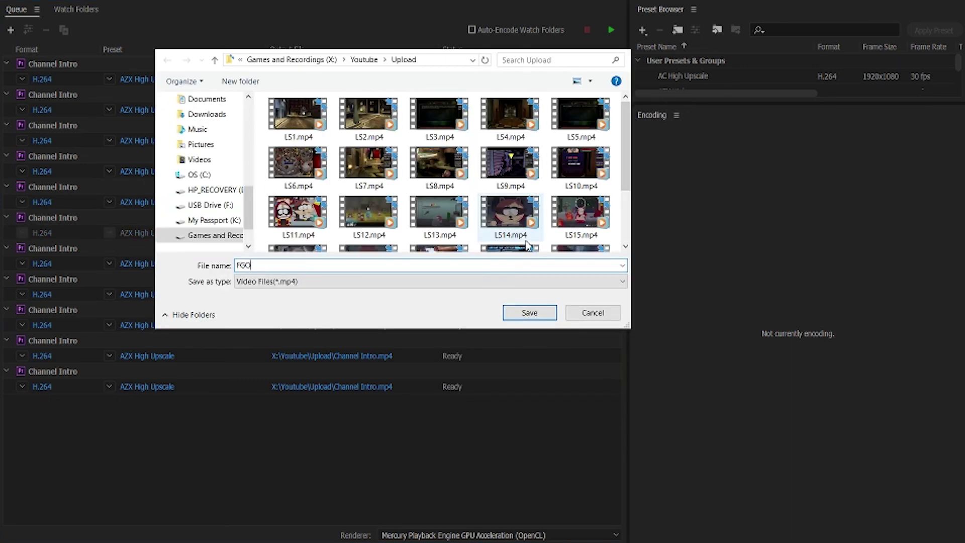
{"action": "type", "text": "f"}
{"action": "key", "text": "Return"}
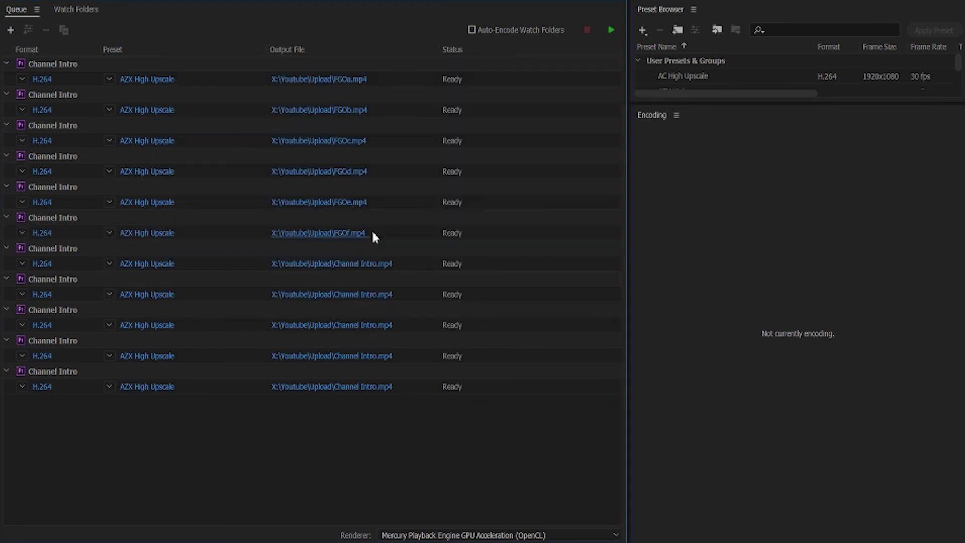
- Name the seventh and eighth queued output files FGOg and FGOh in the Upload folder
{"action": "left_click", "coordinate": [345, 264]}
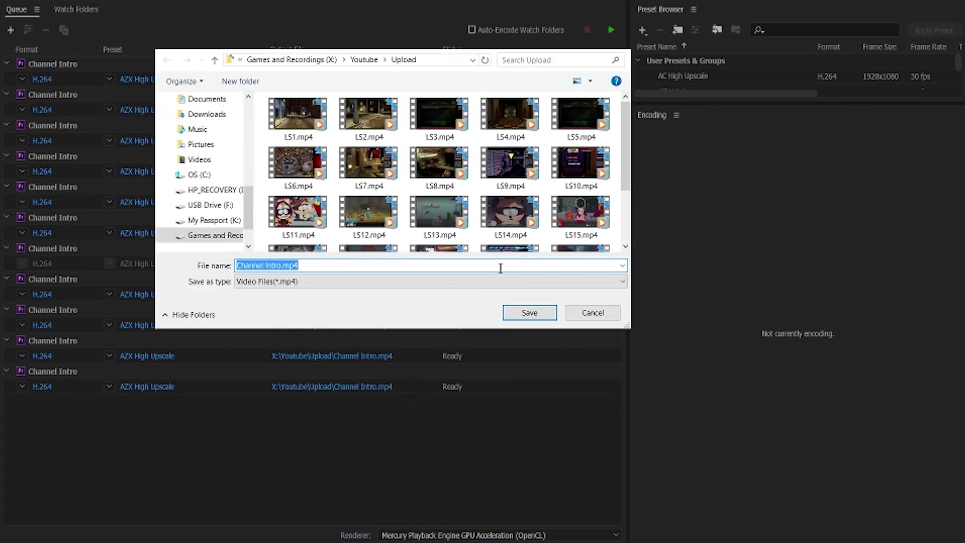
{"action": "type", "text": "FGOg"}
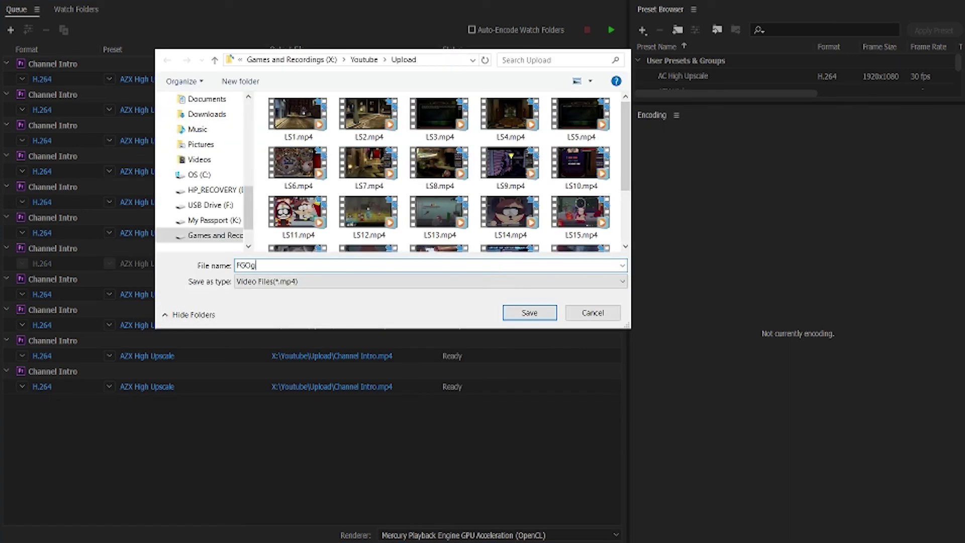
{"action": "key", "text": "Return"}
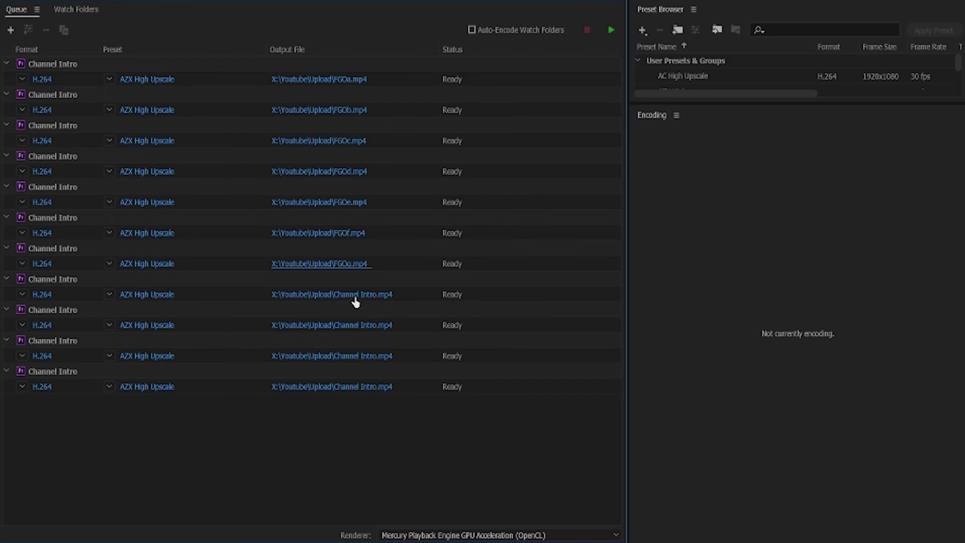
{"action": "left_click", "coordinate": [354, 295]}
{"action": "type", "text": "FGOh"}
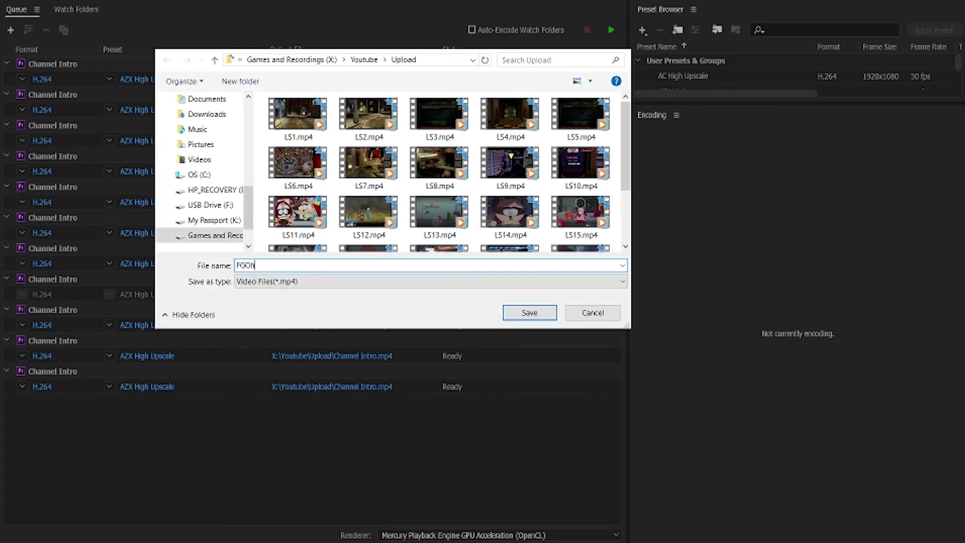
{"action": "key", "text": "Return"}
- Name the ninth and tenth queued output files FGOi and FGOj
{"action": "left_click", "coordinate": [358, 326]}
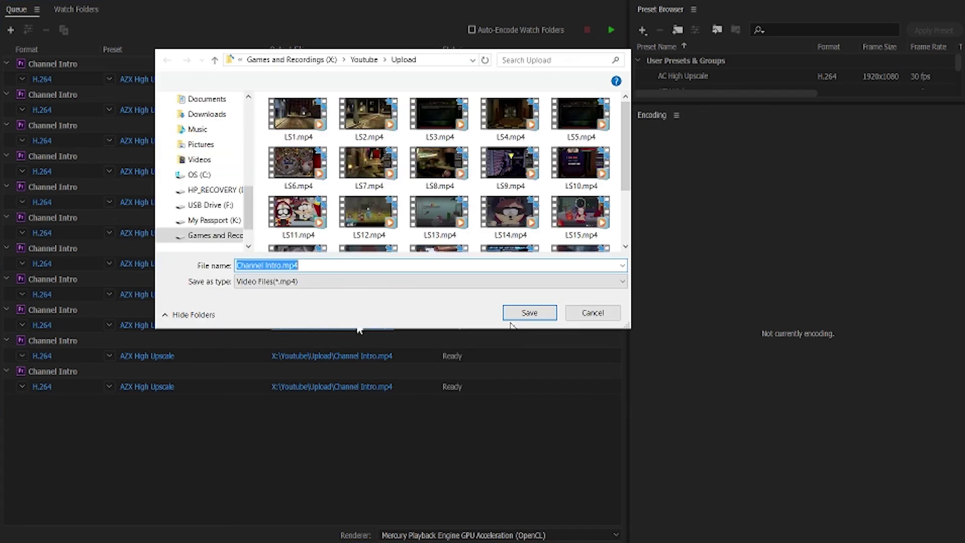
{"action": "type", "text": "FGO"}
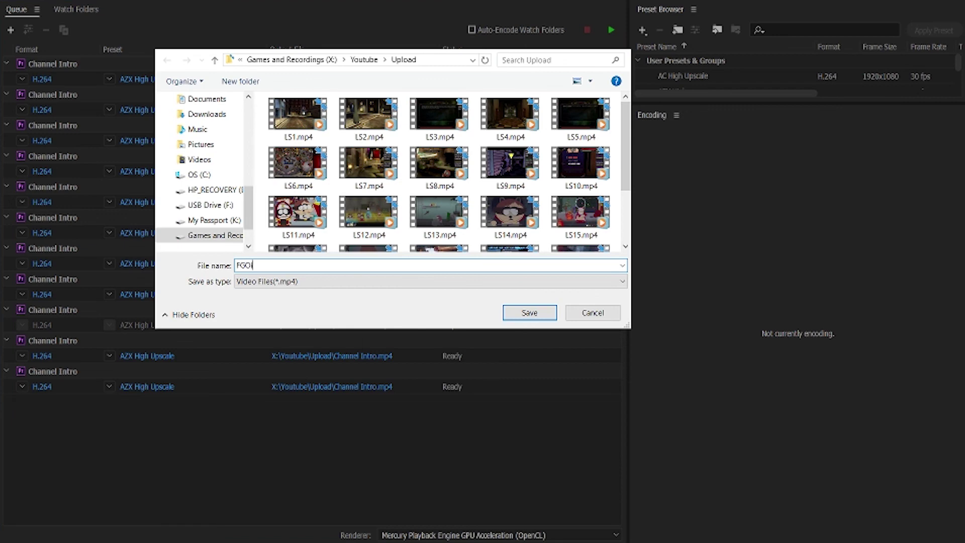
{"action": "type", "text": "i"}
{"action": "key", "text": "Return"}
{"action": "left_click", "coordinate": [360, 354]}
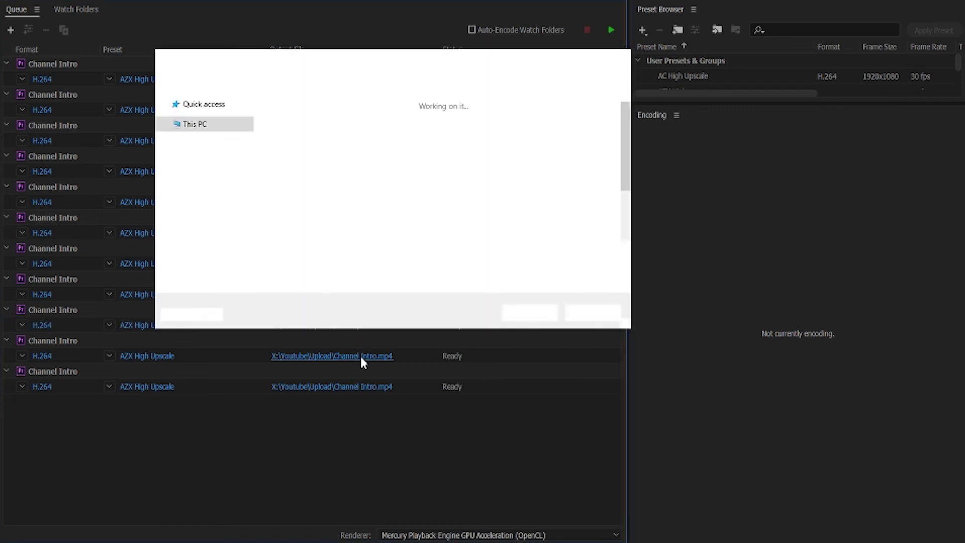
{"action": "type", "text": "FGO"}
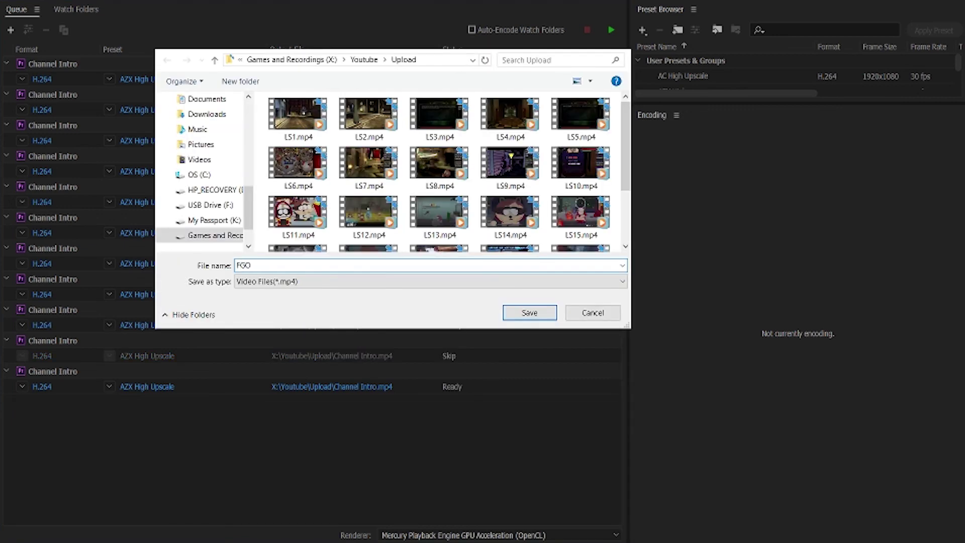
{"action": "key", "text": "Return"}
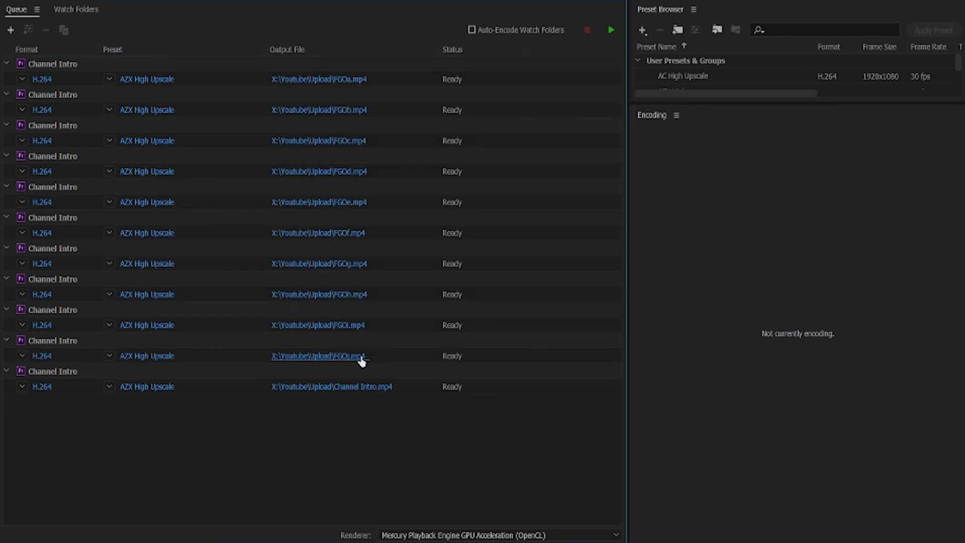
- Name the eleventh and last queued output file FGOk
{"action": "left_click", "coordinate": [343, 388]}
{"action": "type", "text": "k"}
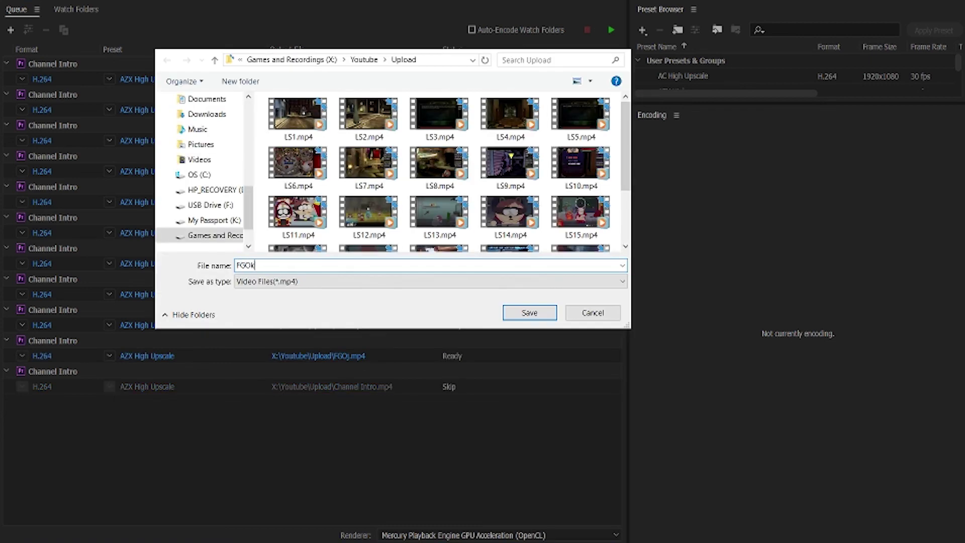
{"action": "key", "text": "Return"}
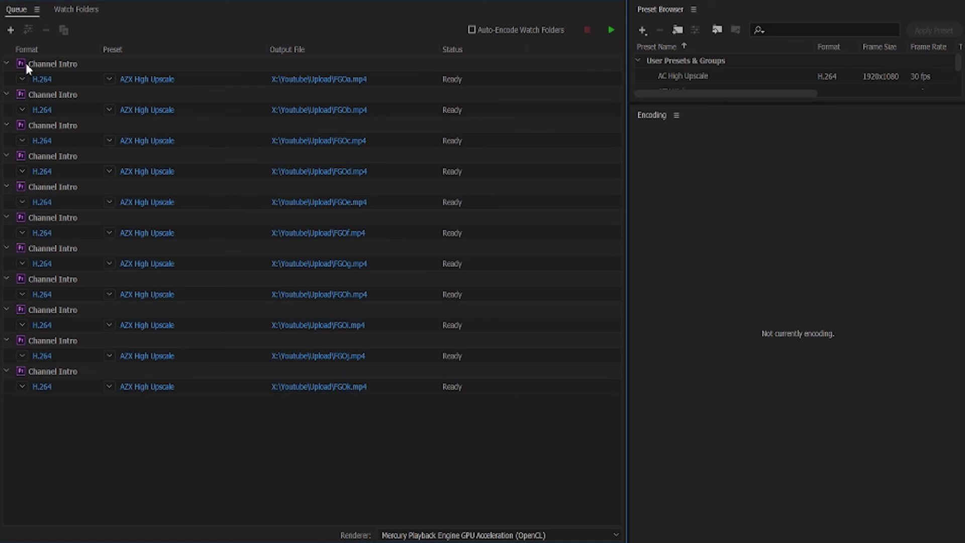